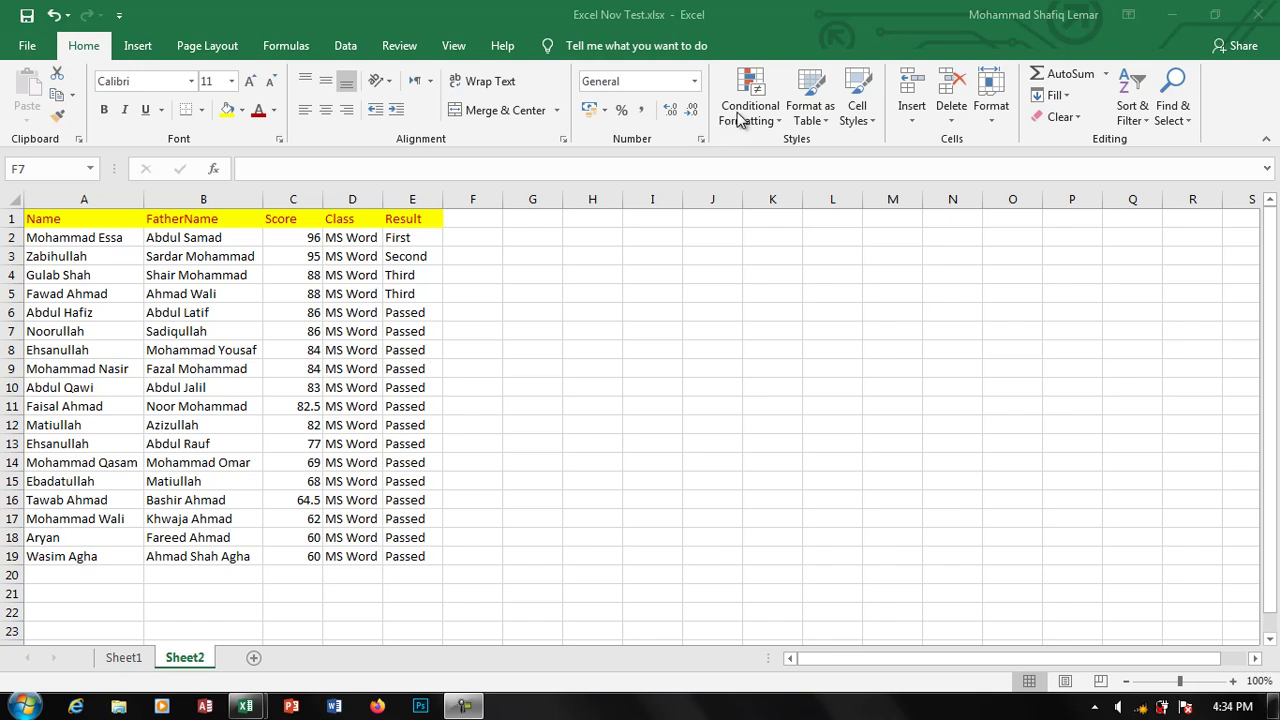
- Enter the label 'Condition' in J5 and the Arabic word 'شرط' in K5
{"action": "left_click", "coordinate": [712, 298]}
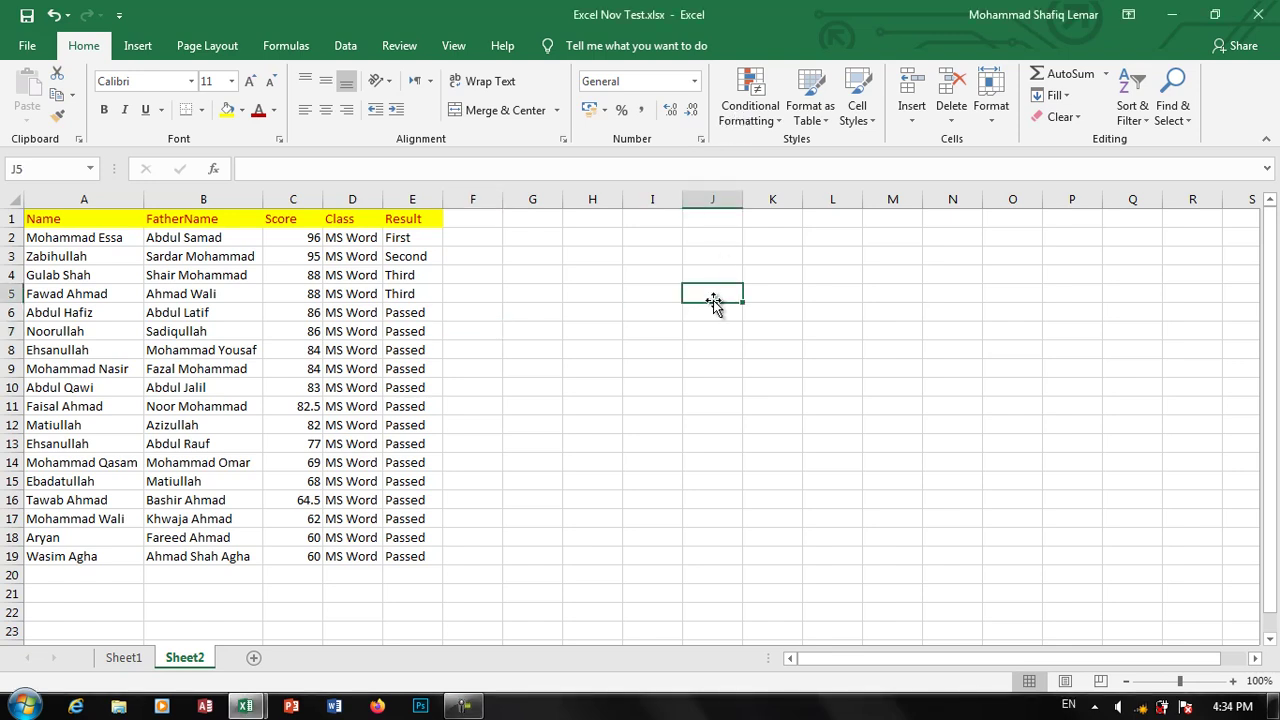
{"action": "type", "text": "Conditio"}
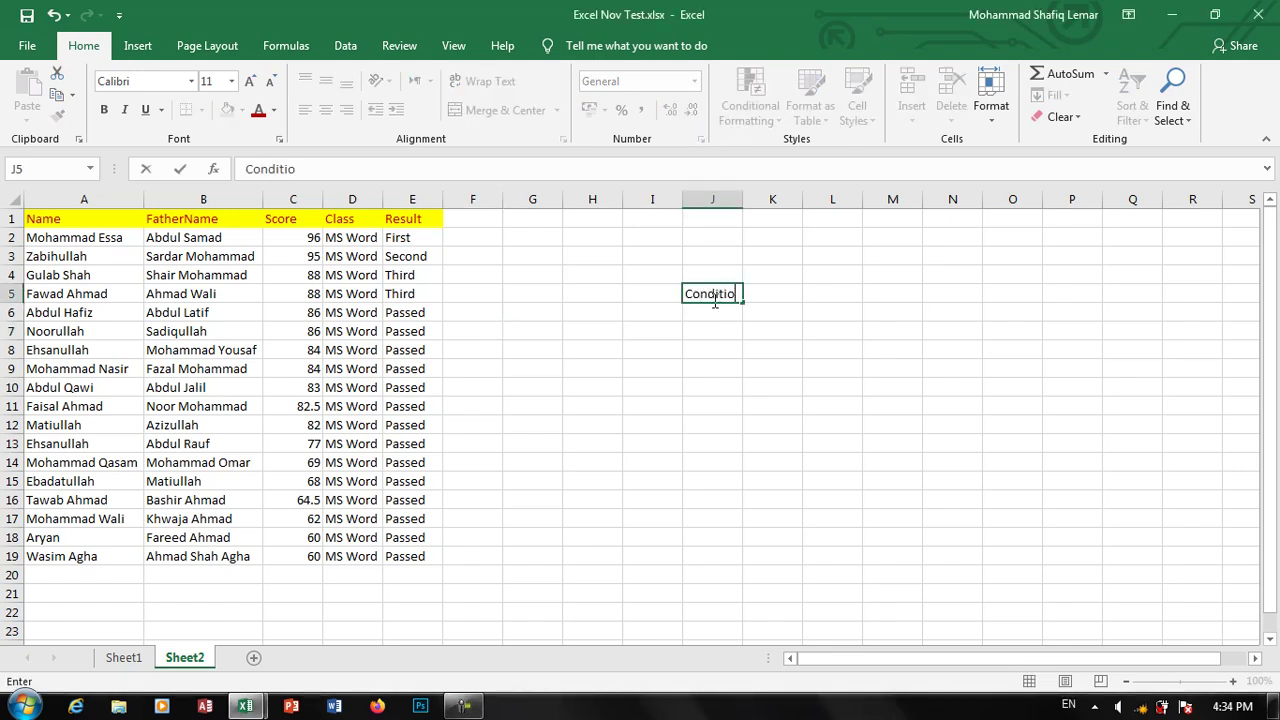
{"action": "type", "text": "n"}
{"action": "key", "text": "Tab"}
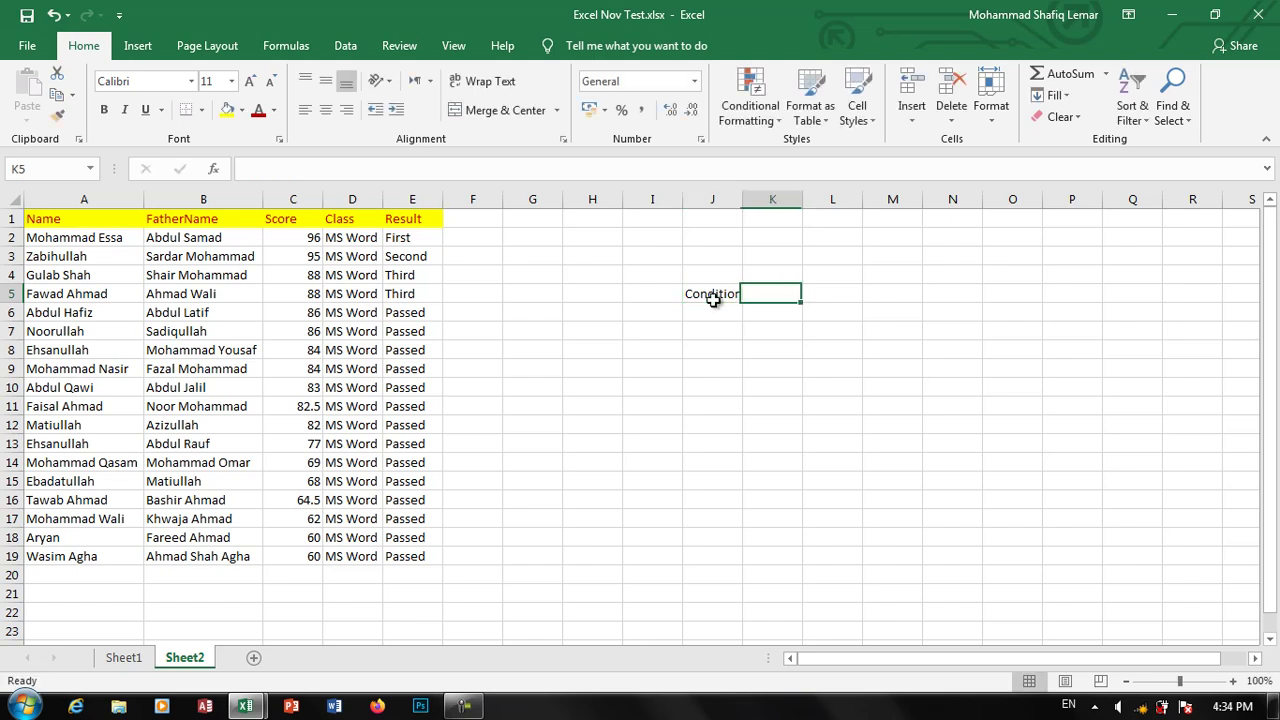
{"action": "key", "text": "alt+shift"}
{"action": "type", "text": "ش"}
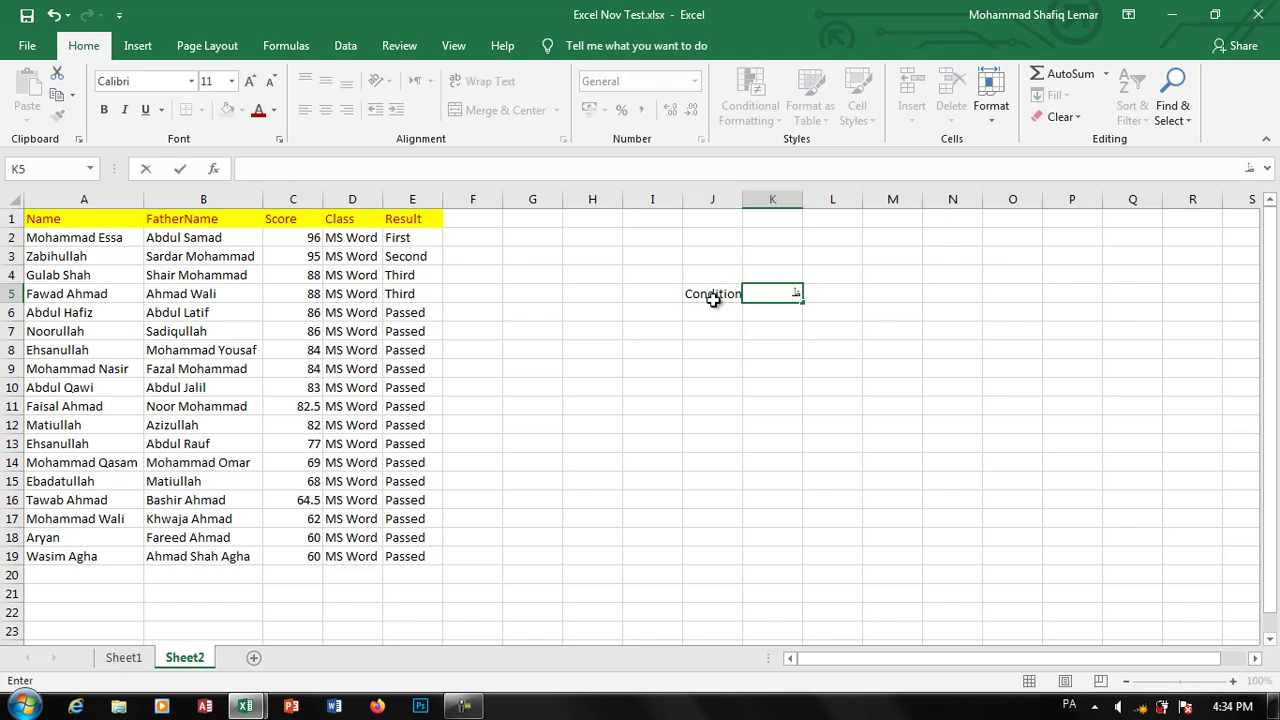
{"action": "type", "text": "ر"}
{"action": "type", "text": "ط"}
{"action": "key", "text": "Return"}
{"action": "key", "text": "Up"}
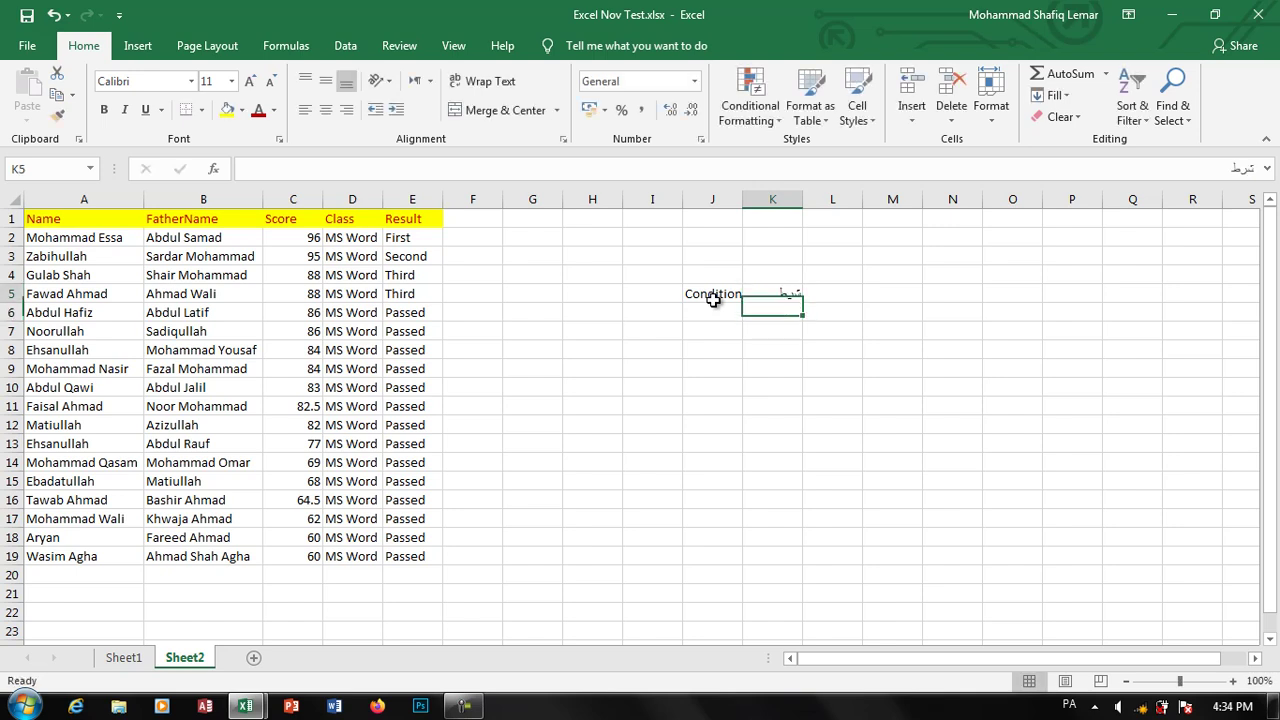
{"action": "left_click", "coordinate": [714, 300]}
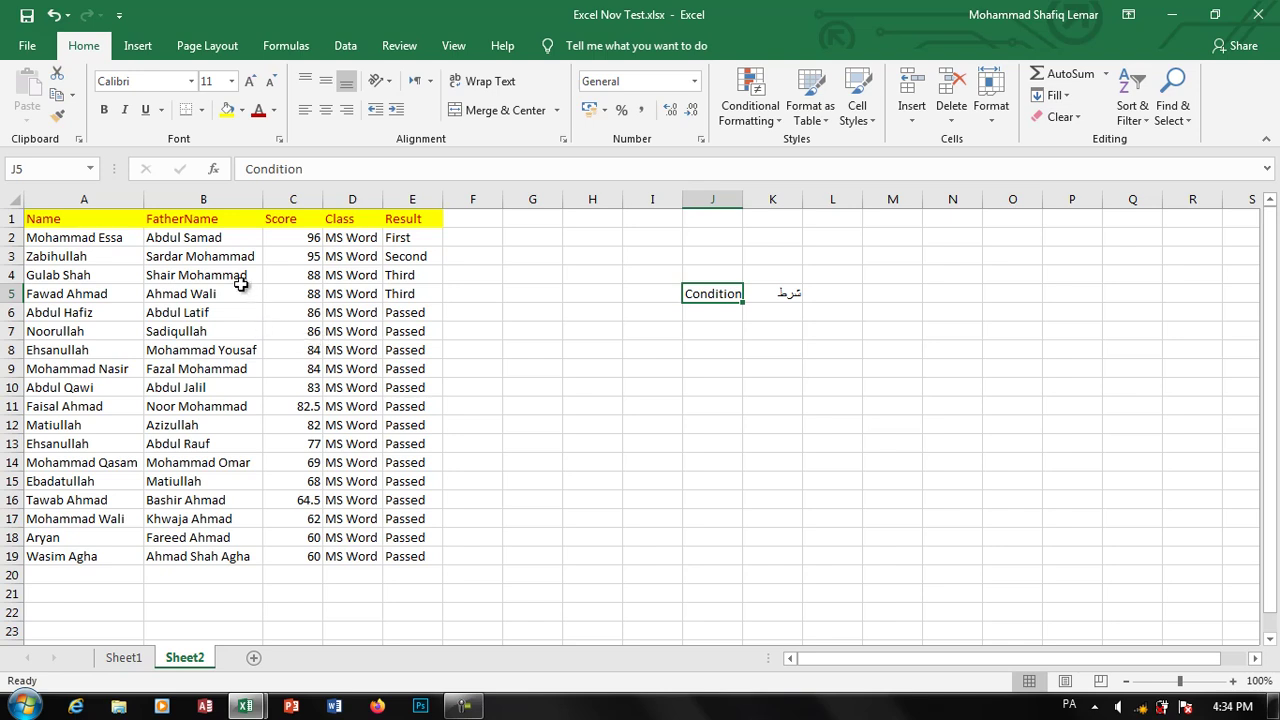
- Delete the two label words and select the Score values in column C
{"action": "left_click_drag", "start_coordinate": [886, 352], "coordinate": [669, 280]}
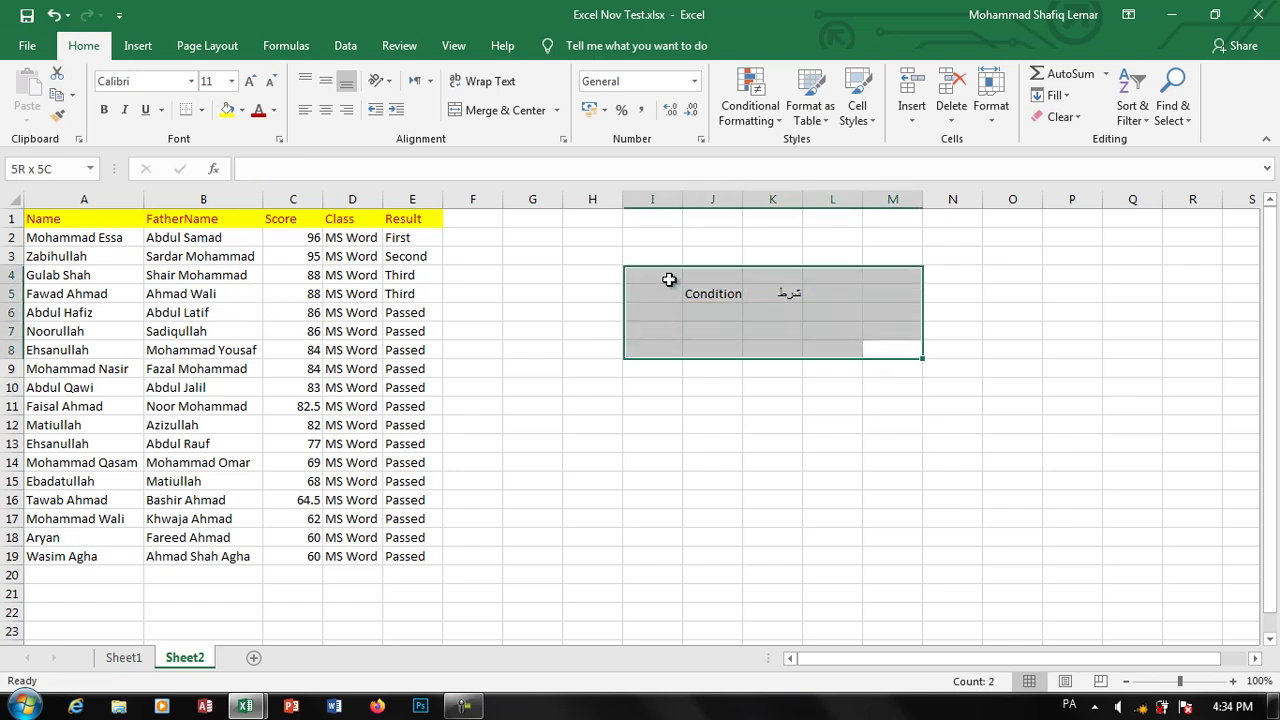
{"action": "key", "text": "Delete"}
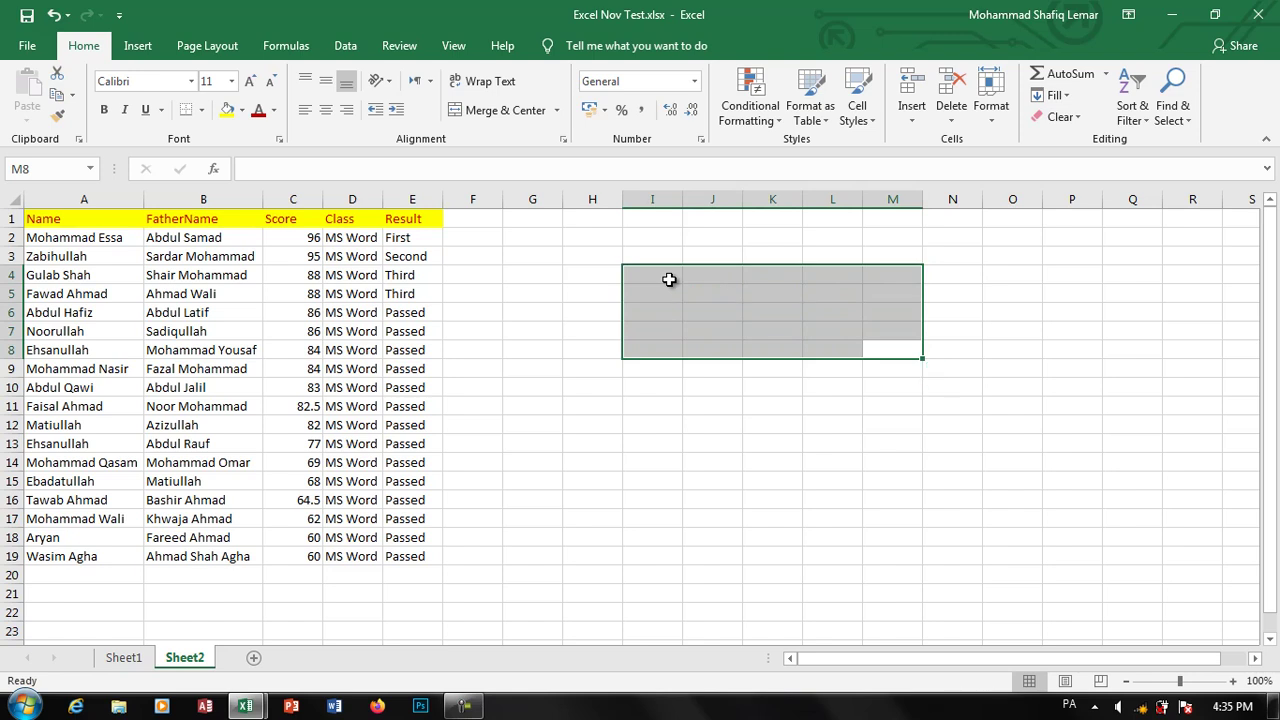
{"action": "left_click_drag", "start_coordinate": [310, 240], "coordinate": [299, 553]}
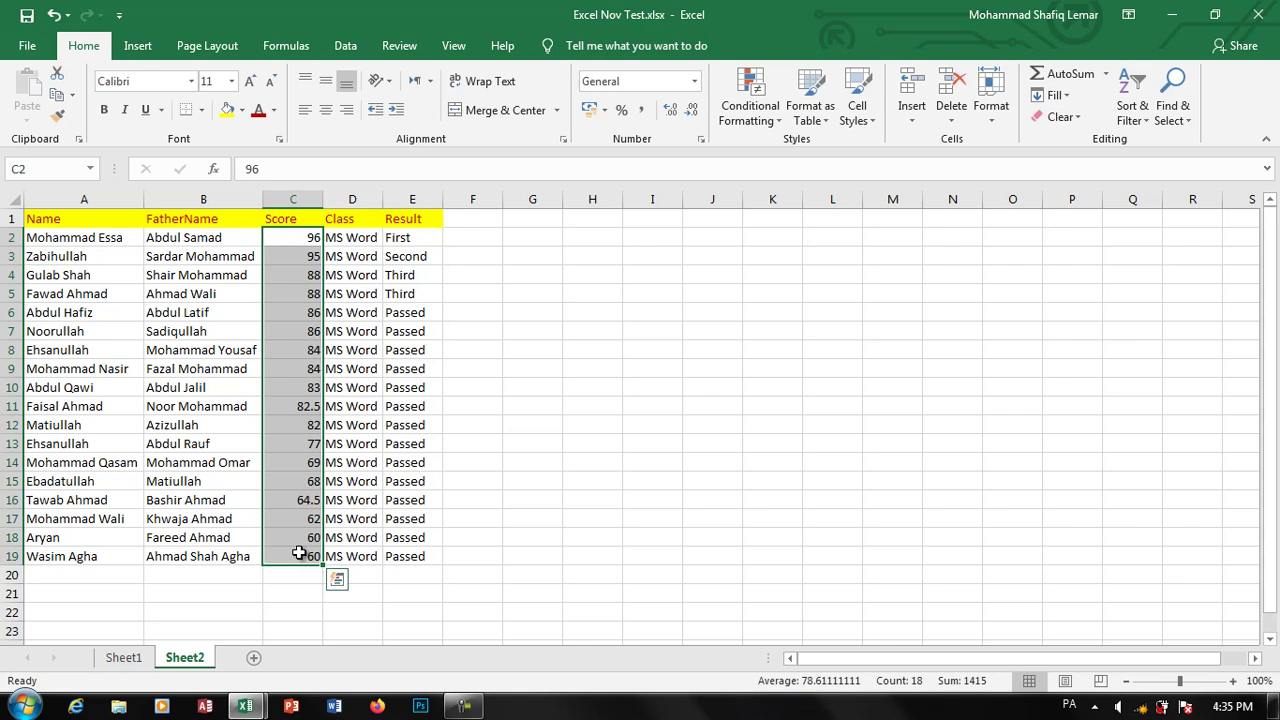
- Format A1:E19 as a table with headers using a chosen table style
{"action": "left_click", "coordinate": [212, 331]}
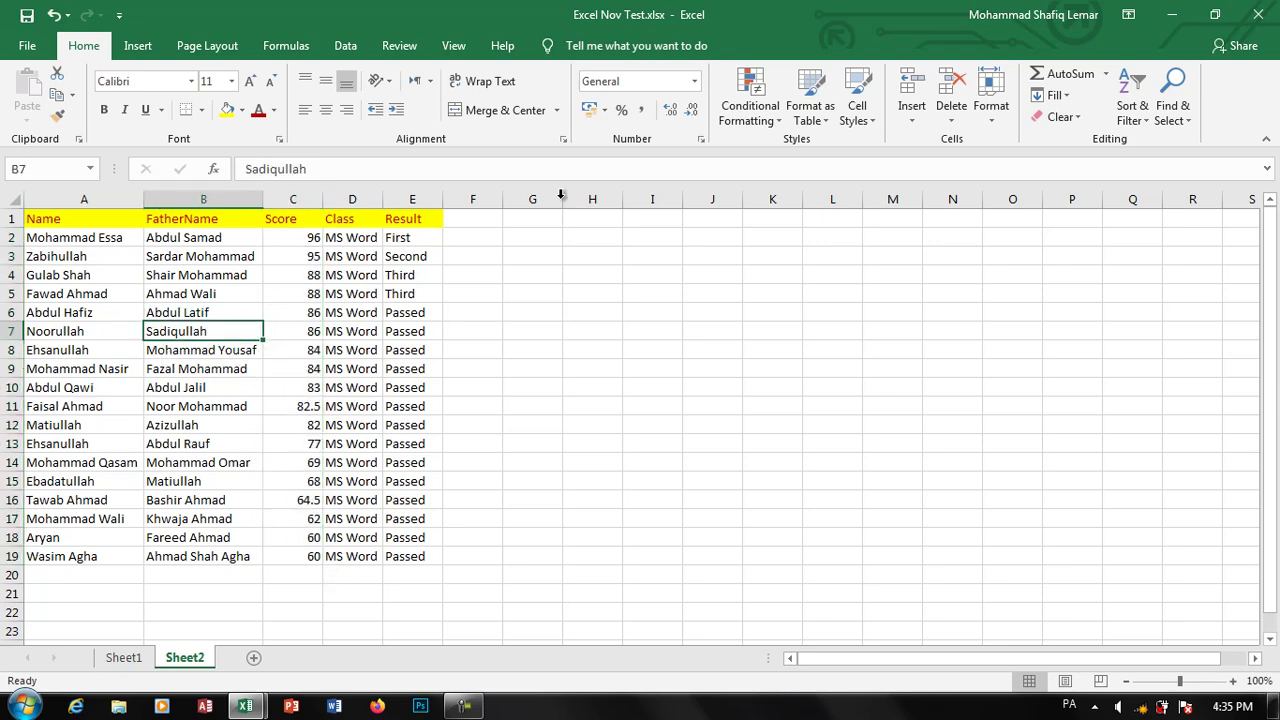
{"action": "left_click", "coordinate": [808, 110]}
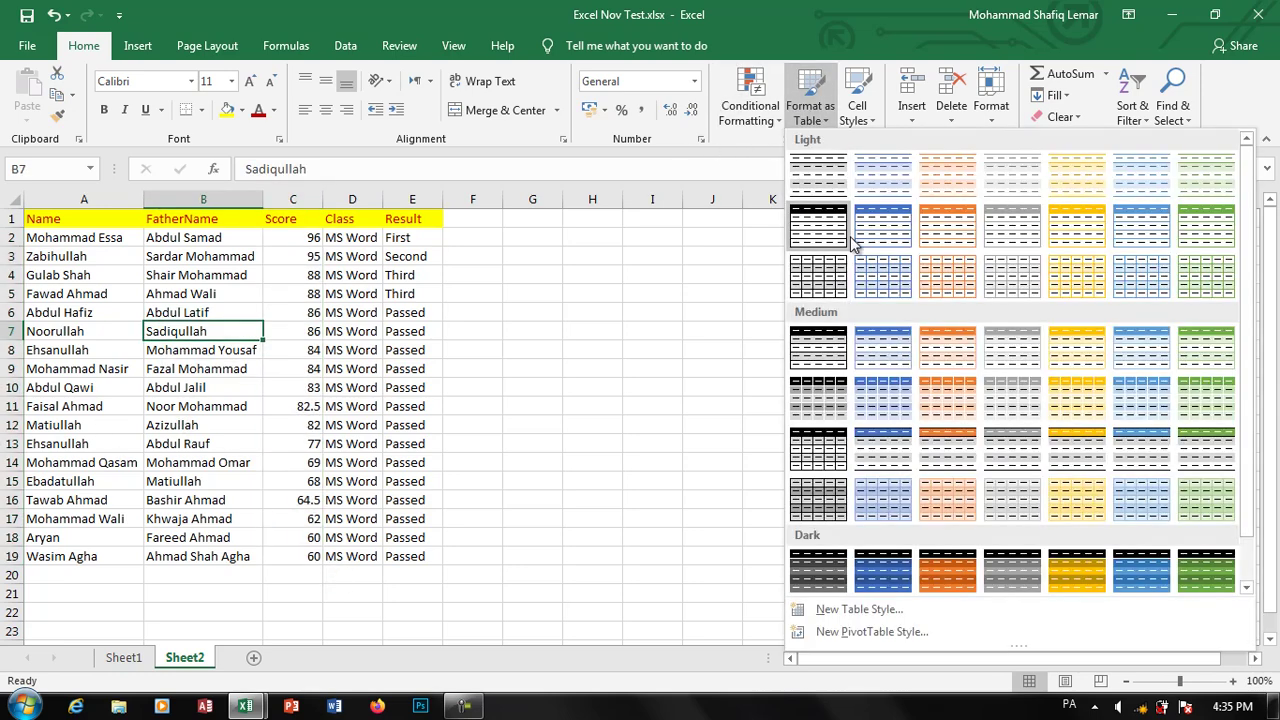
{"action": "left_click", "coordinate": [830, 222]}
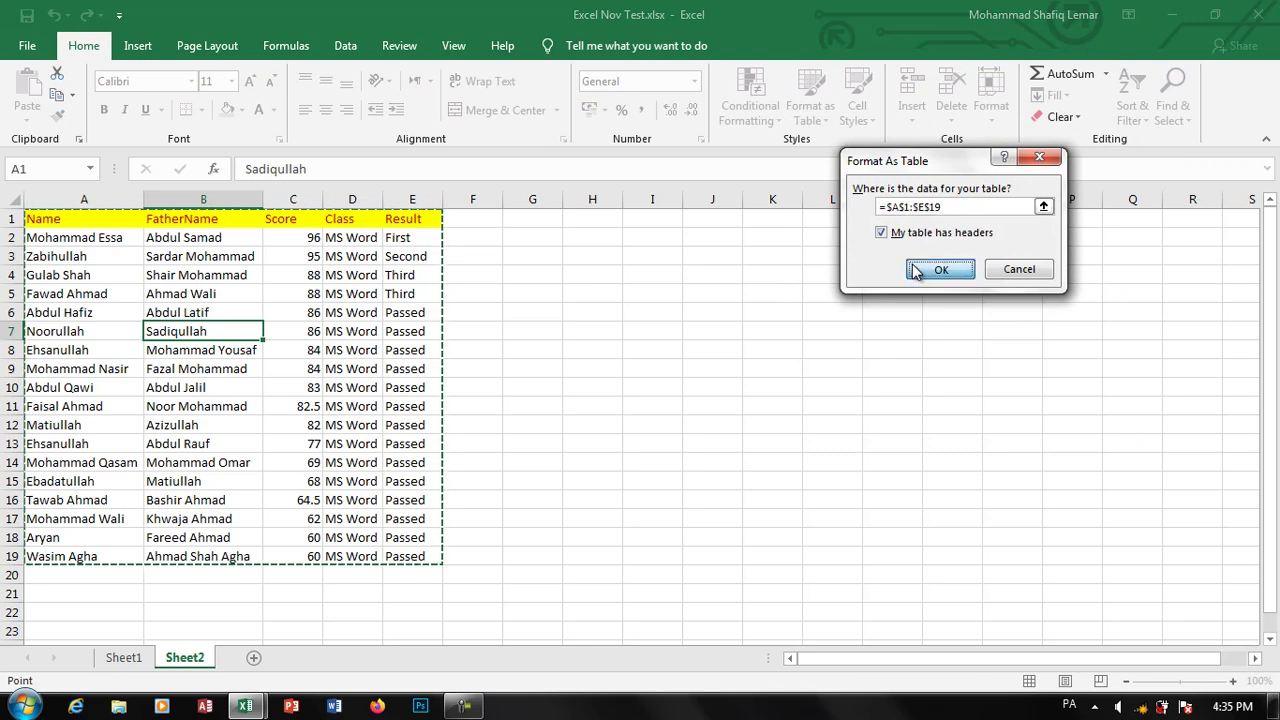
{"action": "left_click", "coordinate": [915, 270]}
- Sort the table by Name A to Z, then select the Score values
{"action": "left_click", "coordinate": [135, 218]}
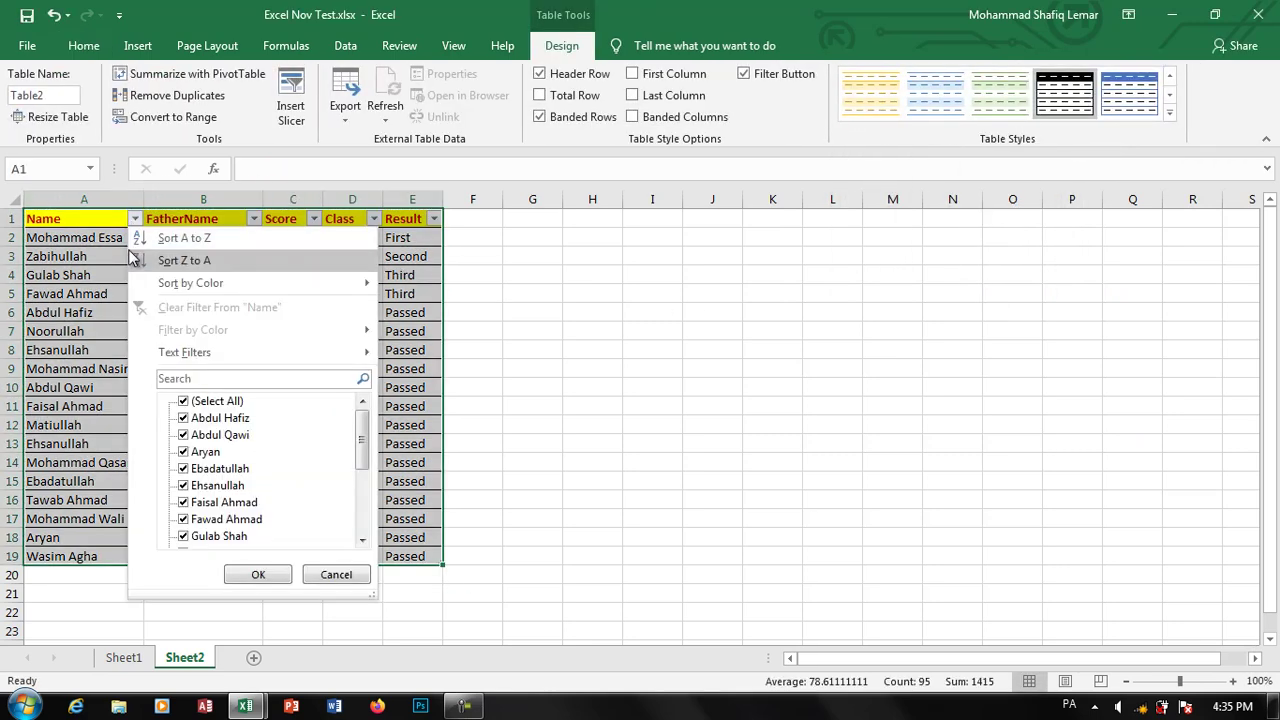
{"action": "left_click", "coordinate": [170, 238]}
{"action": "left_click", "coordinate": [646, 411]}
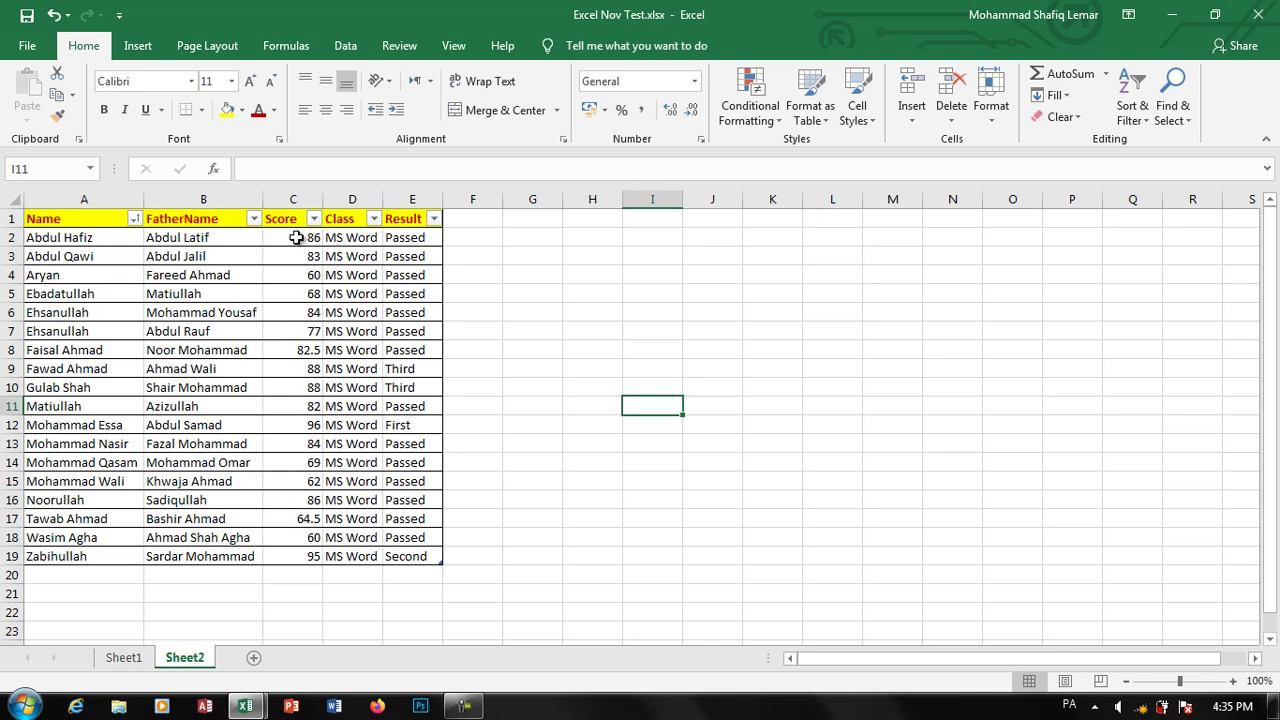
{"action": "left_click_drag", "start_coordinate": [297, 237], "coordinate": [307, 556]}
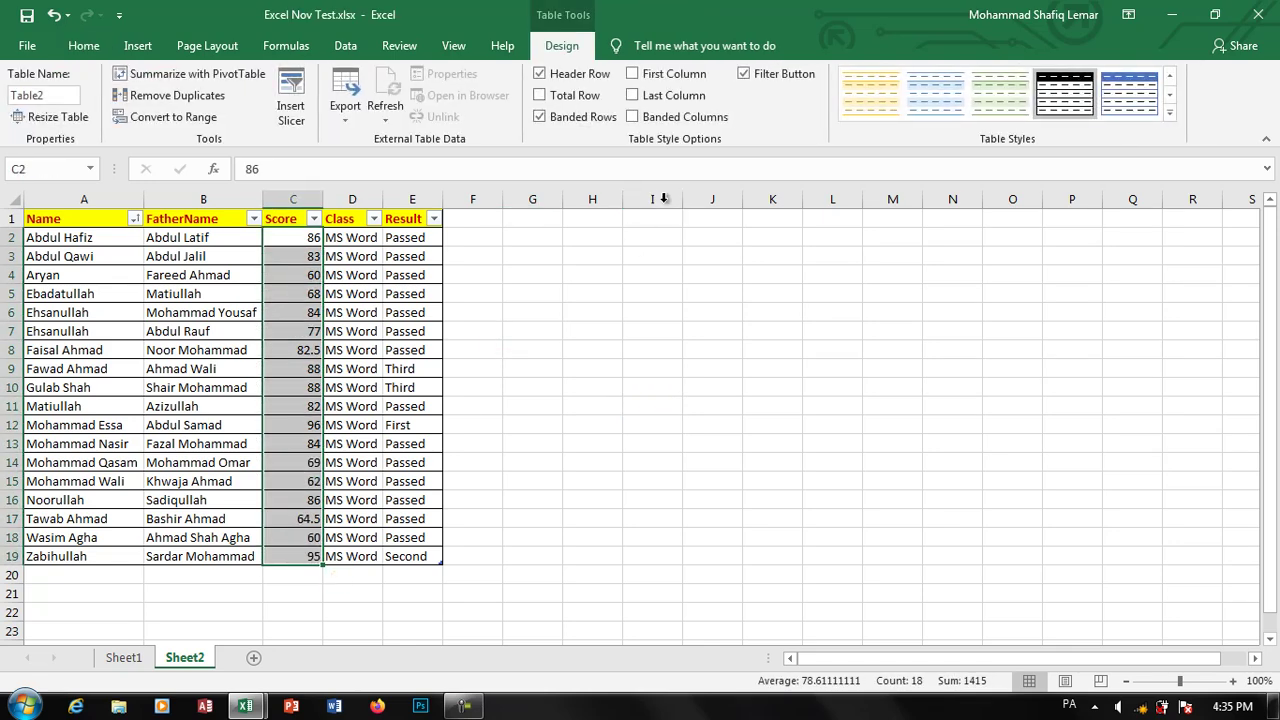
- Open the Home tab's Conditional Formatting menu for the selected Score values
{"action": "left_click", "coordinate": [84, 46]}
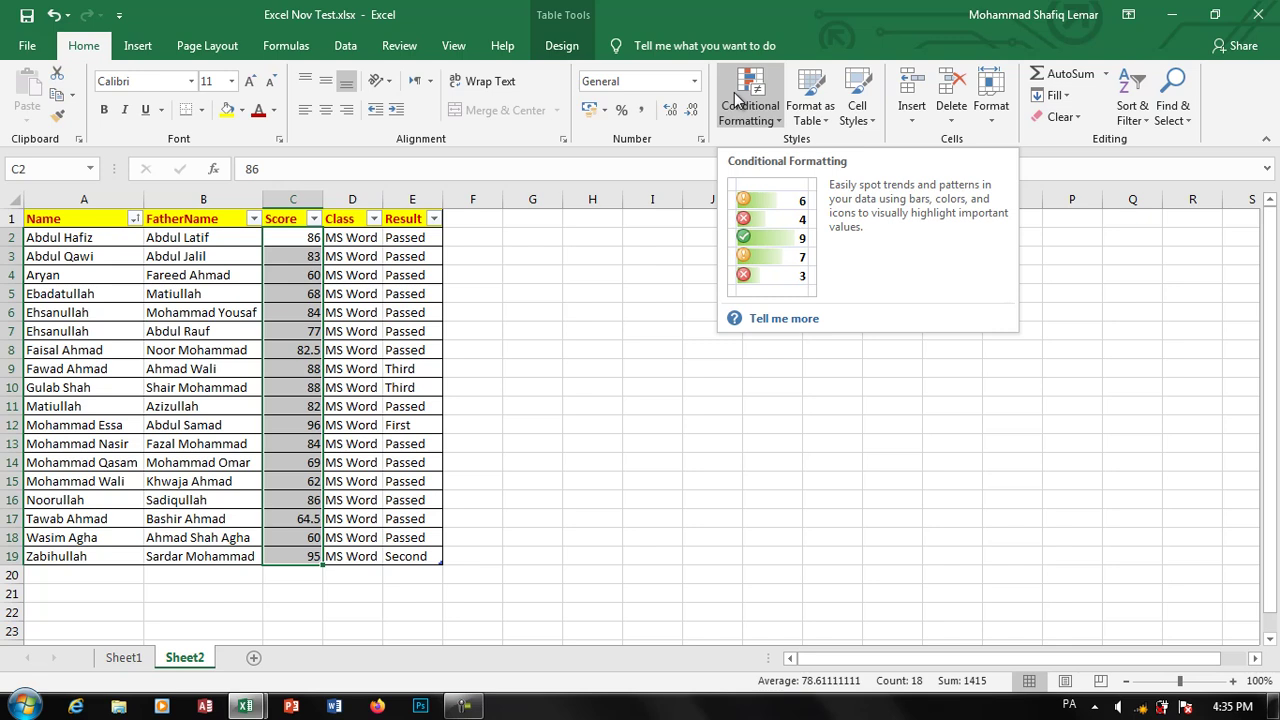
{"action": "left_click", "coordinate": [736, 97]}
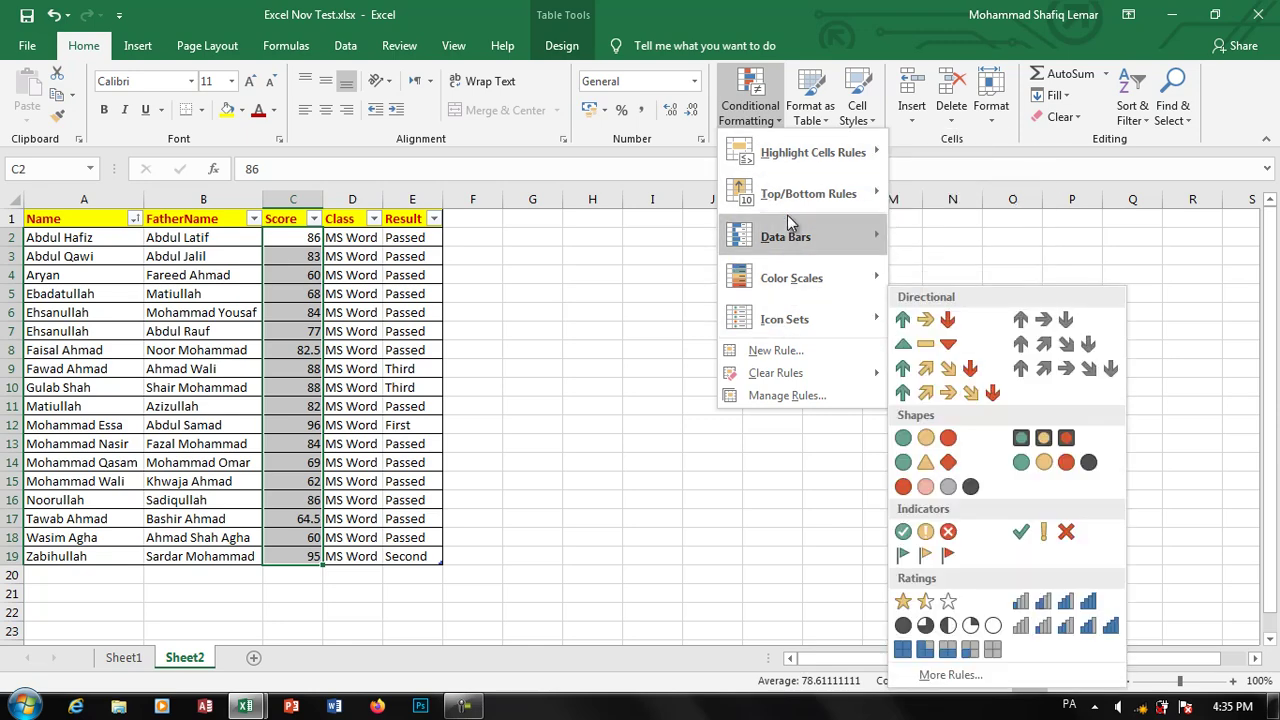
{"action": "mouse_move", "coordinate": [812, 152]}
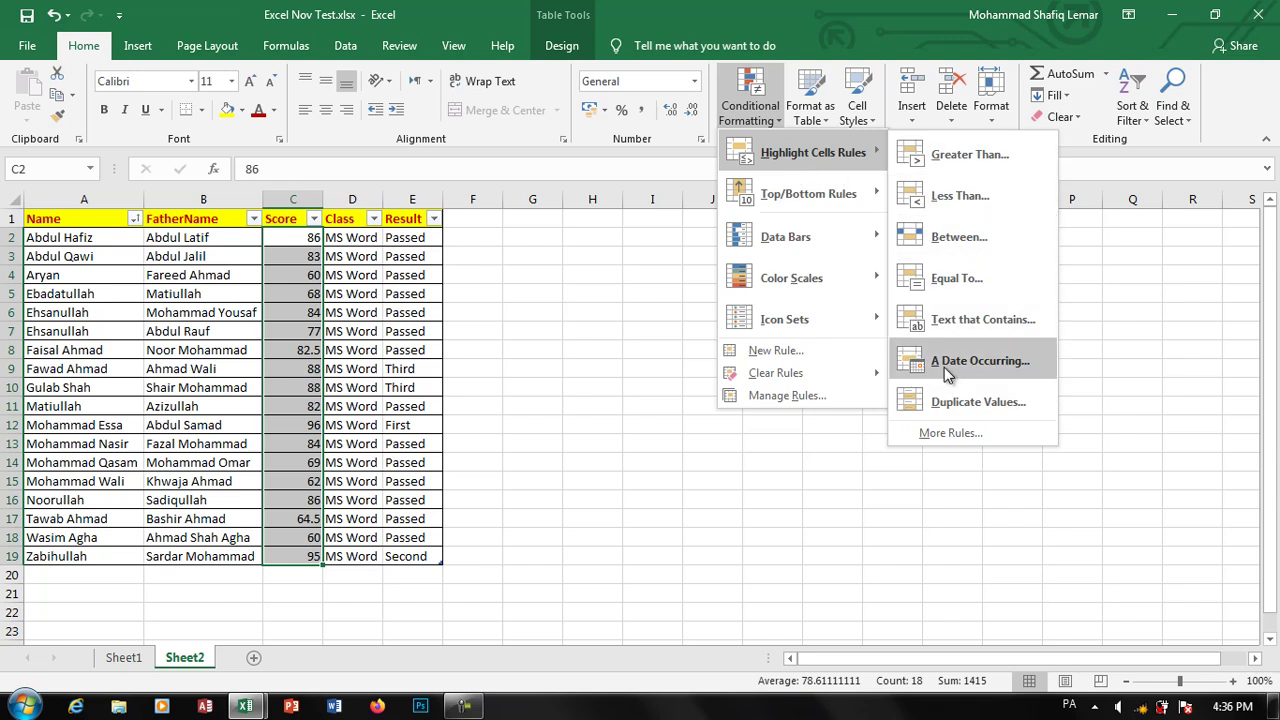
{"action": "left_click", "coordinate": [755, 115]}
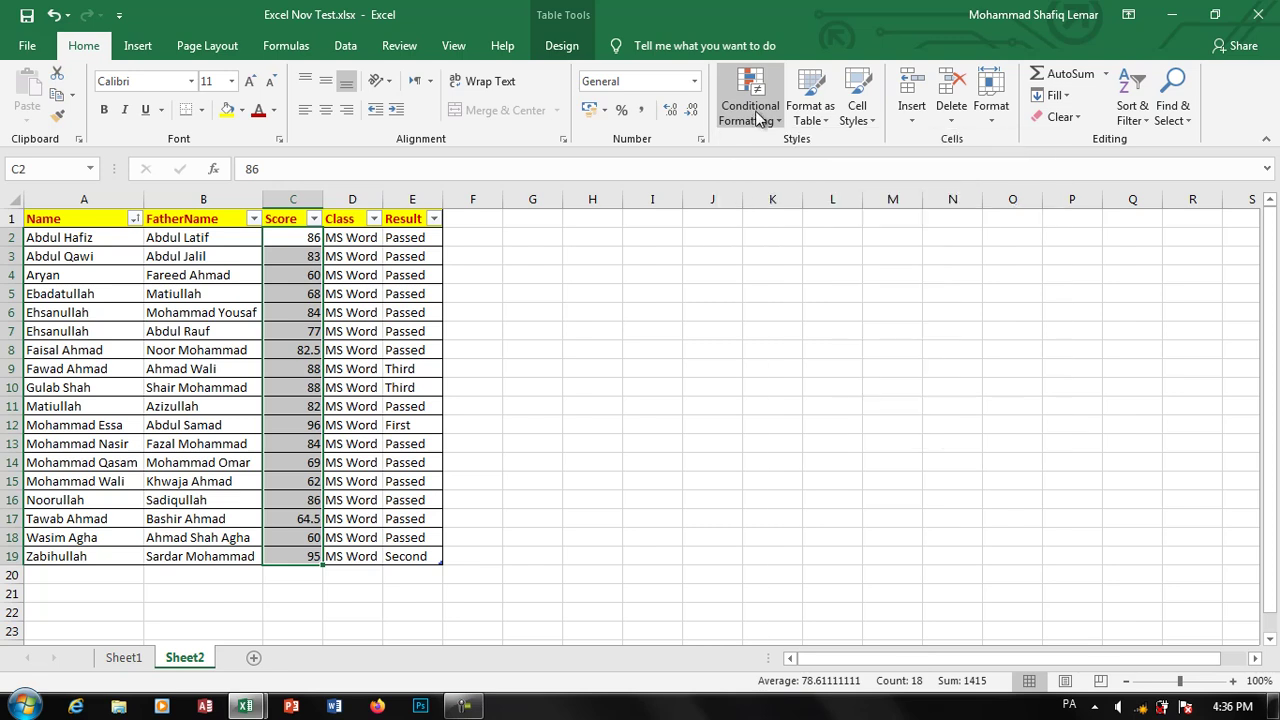
{"action": "left_click", "coordinate": [760, 118]}
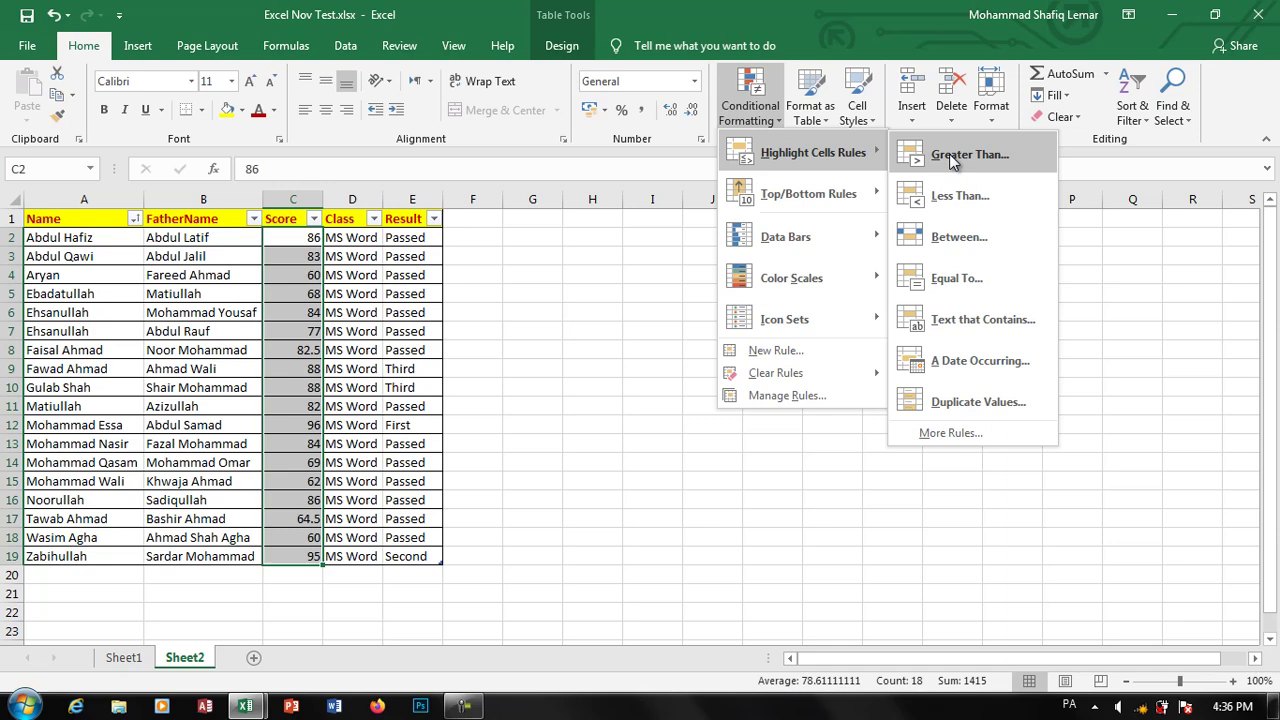
- Start a Greater Than highlight rule with the threshold 70
{"action": "left_click", "coordinate": [952, 162]}
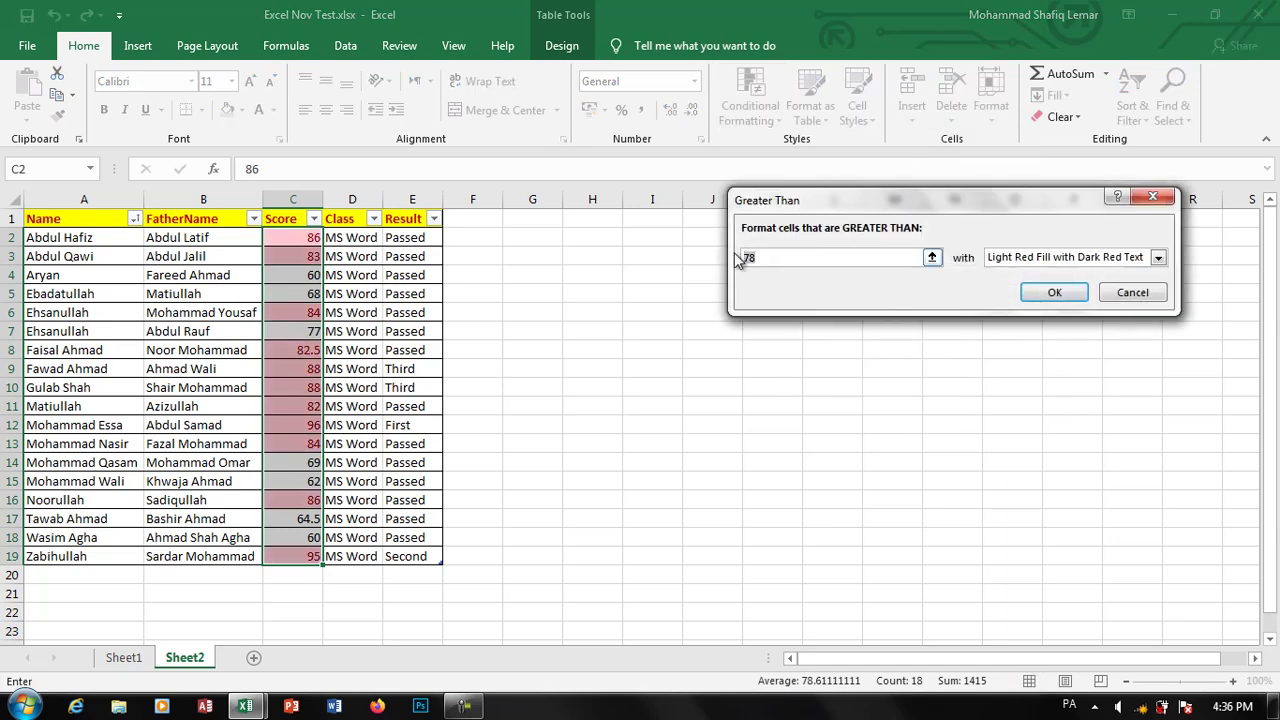
{"action": "type", "text": "70"}
{"action": "key", "text": "BackSpace"}
{"action": "key", "text": "BackSpace"}
{"action": "key", "text": "BackSpace"}
{"action": "key", "text": "BackSpace"}
{"action": "type", "text": "0"}
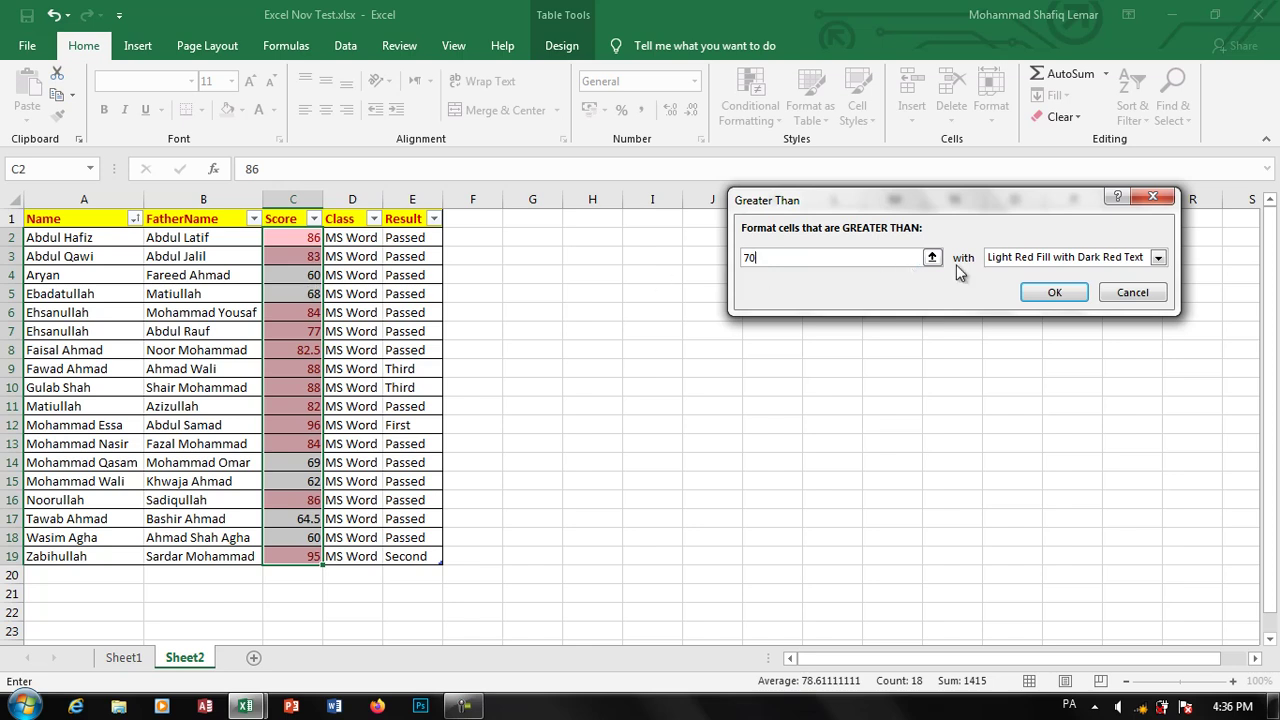
- Preview green fill, red text and red border, settling on light red fill with dark red text
{"action": "left_click", "coordinate": [1016, 258]}
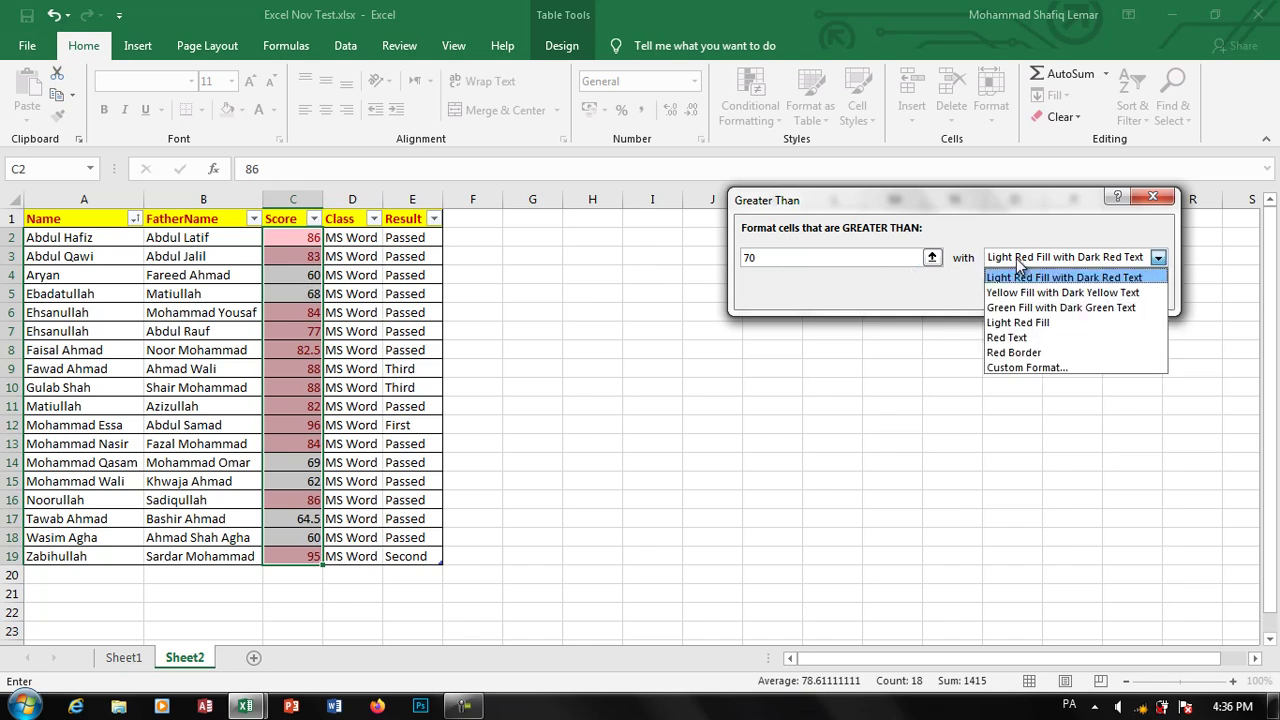
{"action": "left_click", "coordinate": [1016, 299]}
{"action": "left_click", "coordinate": [1016, 258]}
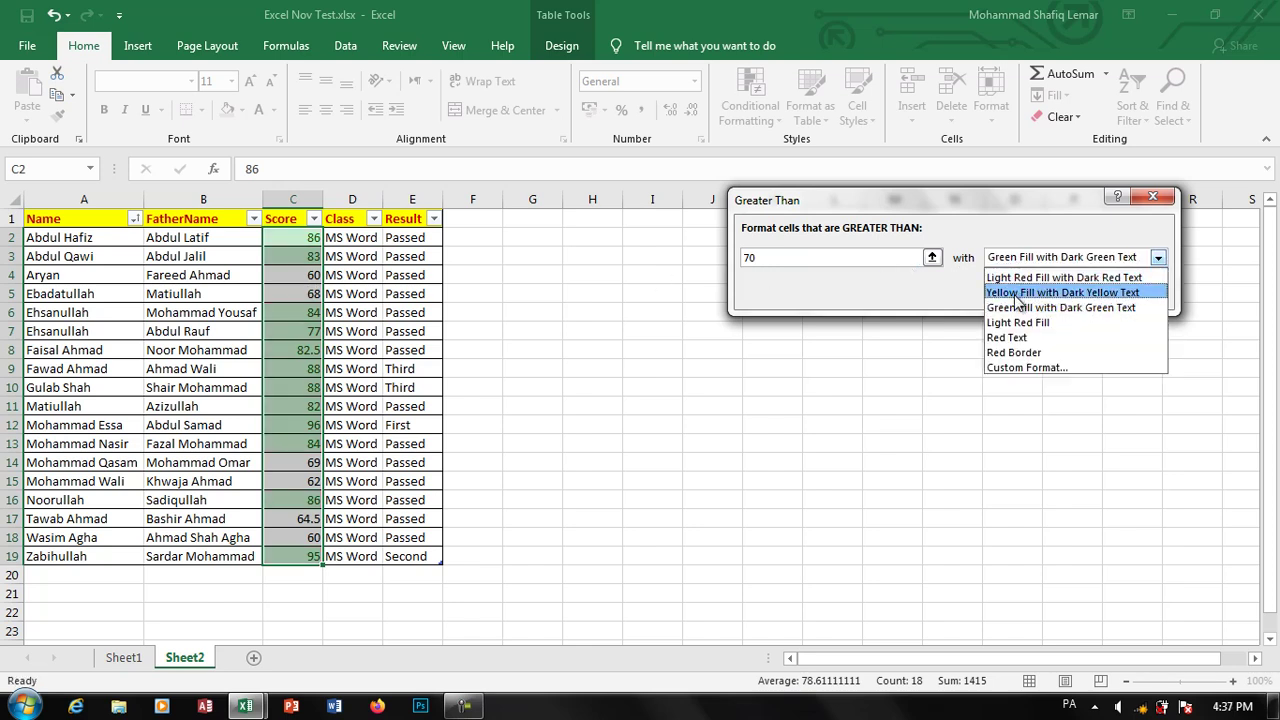
{"action": "left_click", "coordinate": [1020, 331]}
{"action": "left_click", "coordinate": [1019, 262]}
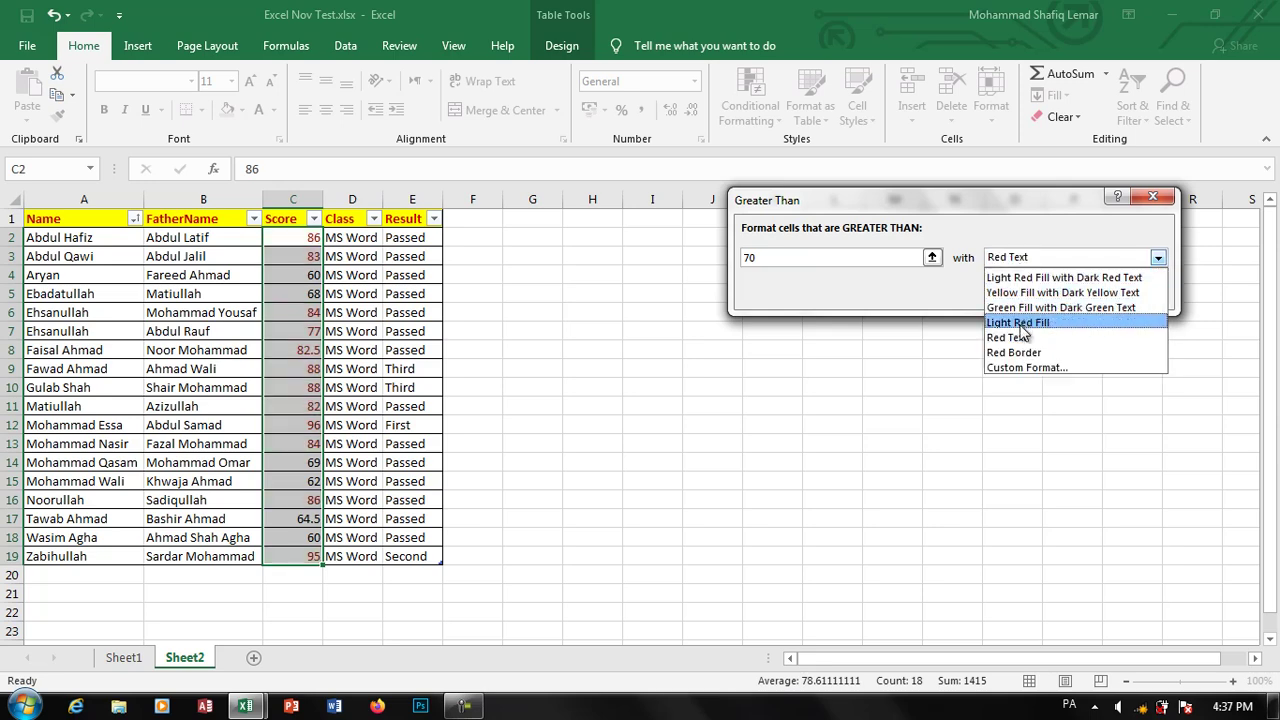
{"action": "left_click", "coordinate": [1020, 352]}
{"action": "left_click", "coordinate": [1015, 264]}
{"action": "left_click", "coordinate": [1018, 277]}
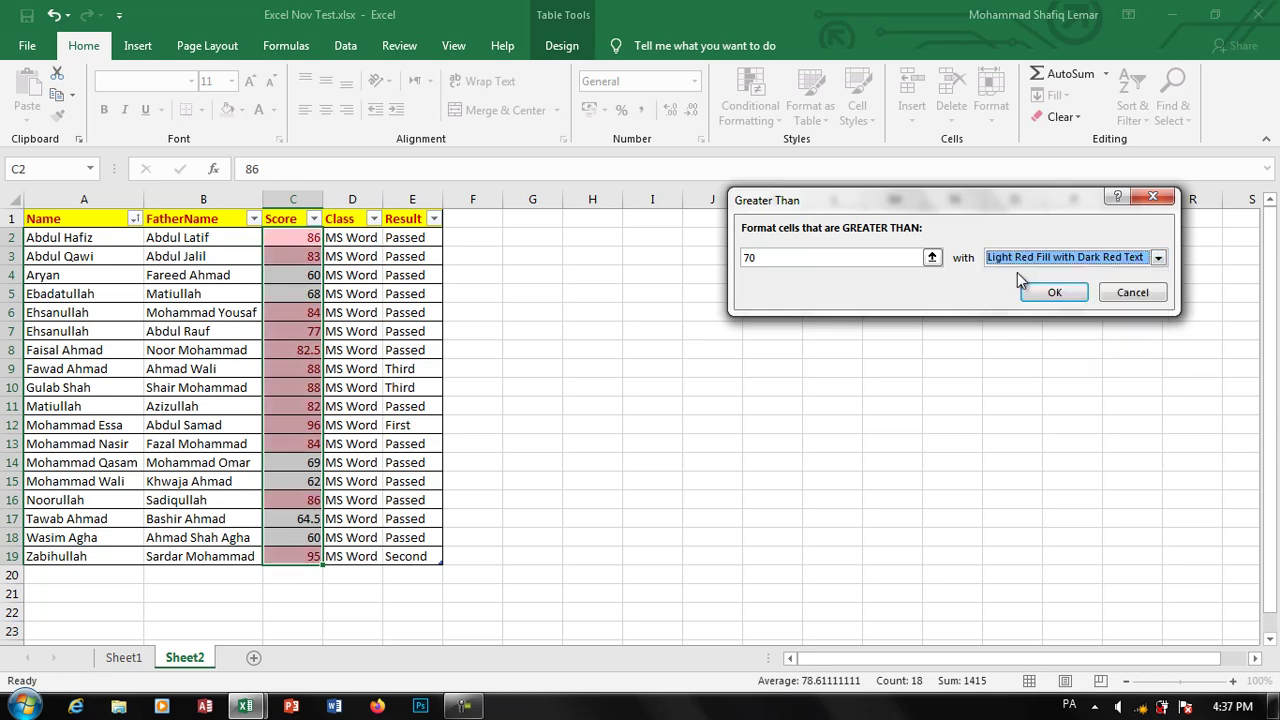
{"action": "left_click", "coordinate": [1018, 258]}
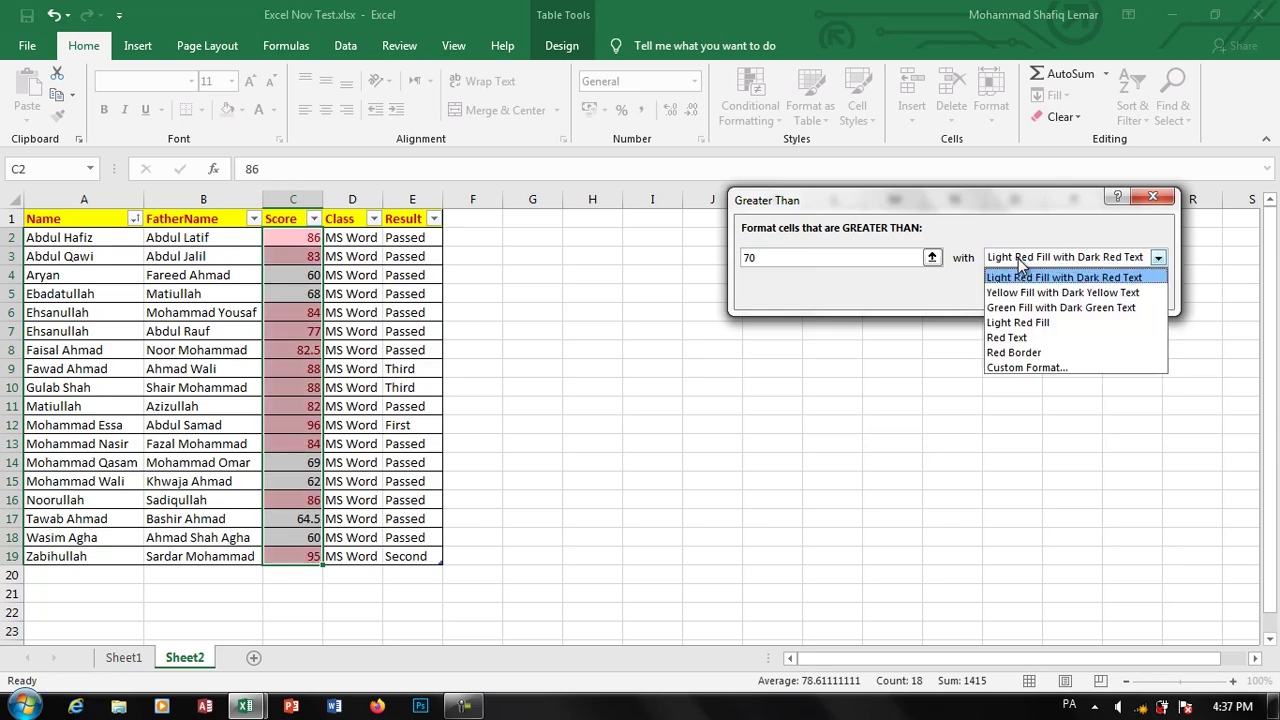
- In a custom rule format, set the font colour to dark blue
{"action": "left_click", "coordinate": [1024, 368]}
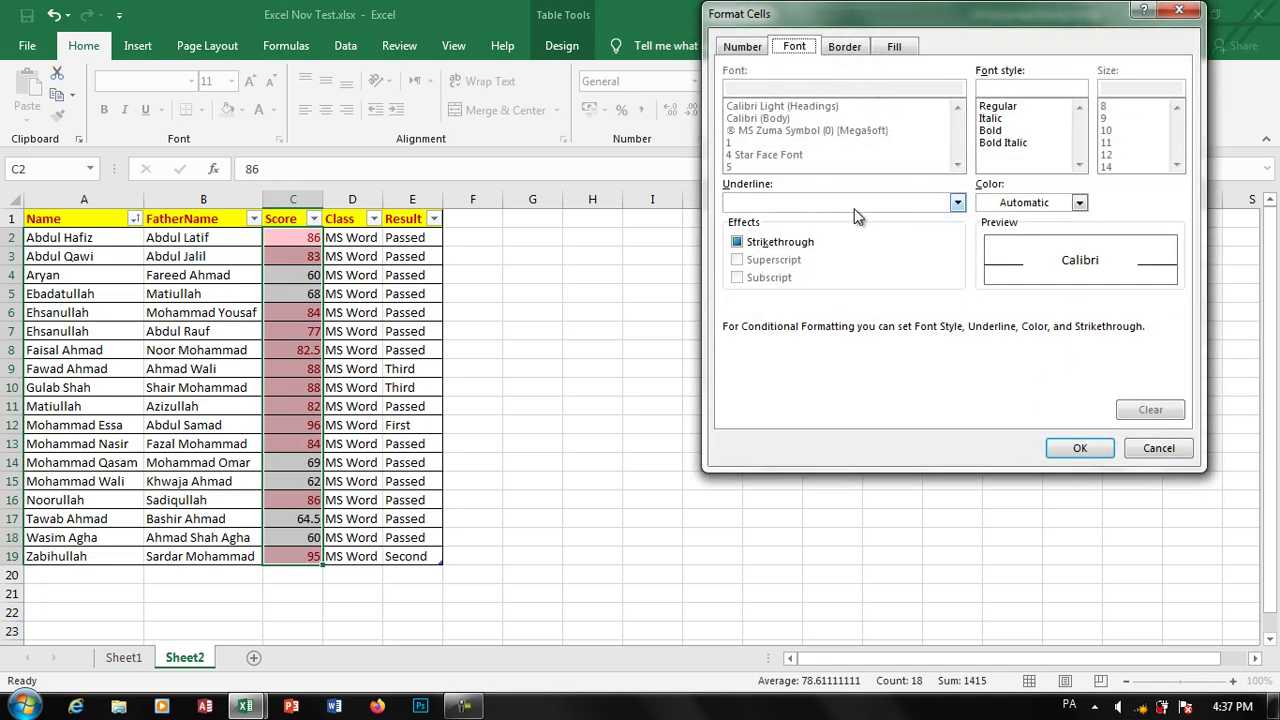
{"action": "left_click", "coordinate": [957, 202]}
{"action": "left_click", "coordinate": [957, 202]}
{"action": "left_click", "coordinate": [1041, 204]}
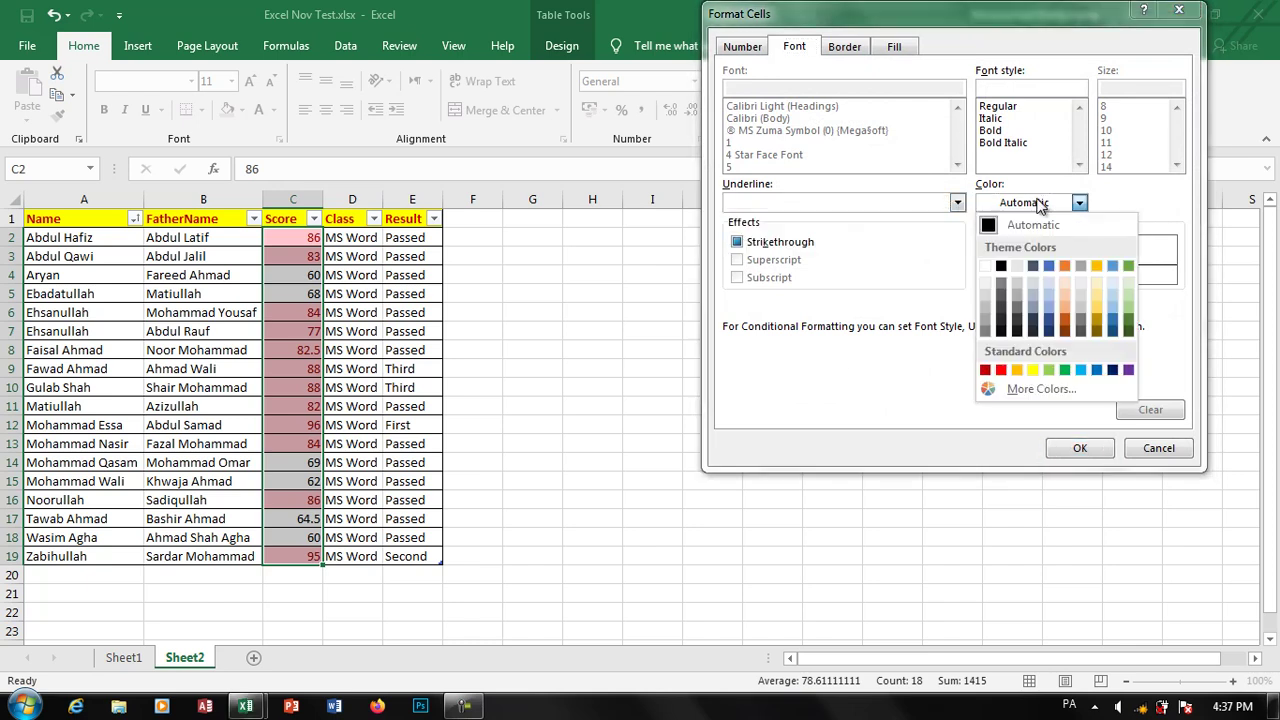
{"action": "left_click", "coordinate": [1117, 296]}
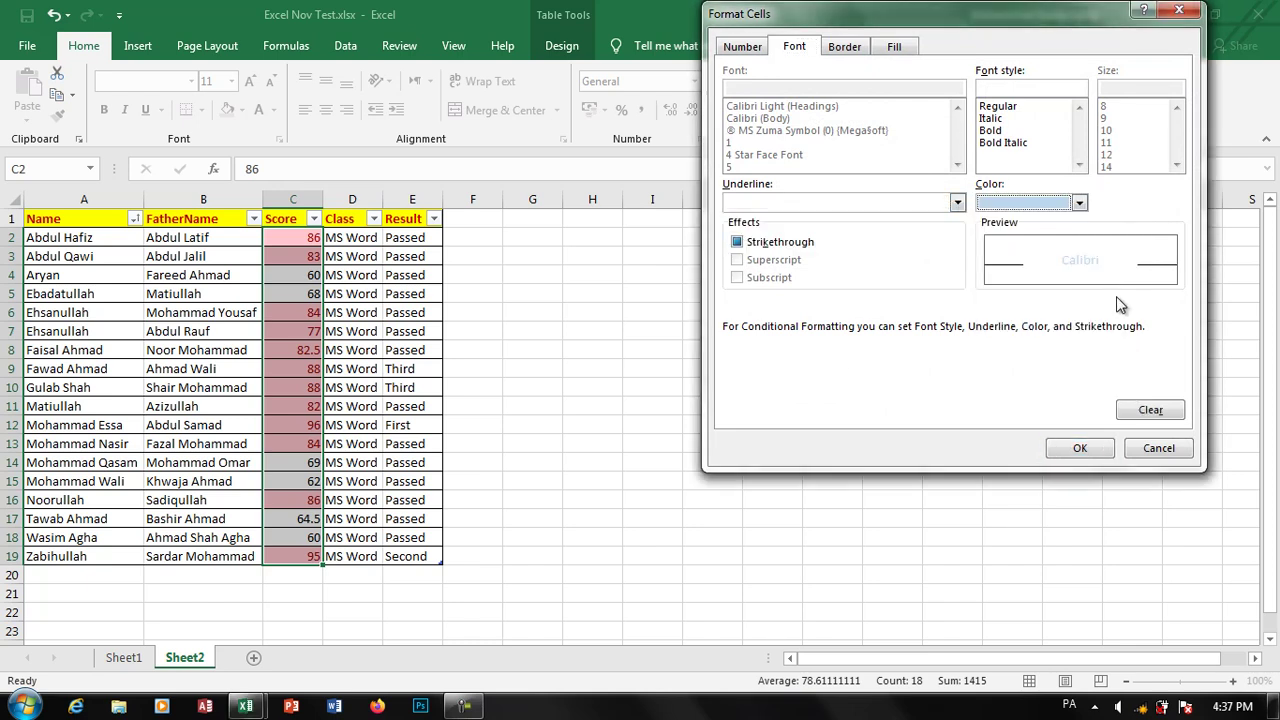
{"action": "left_click", "coordinate": [1026, 203]}
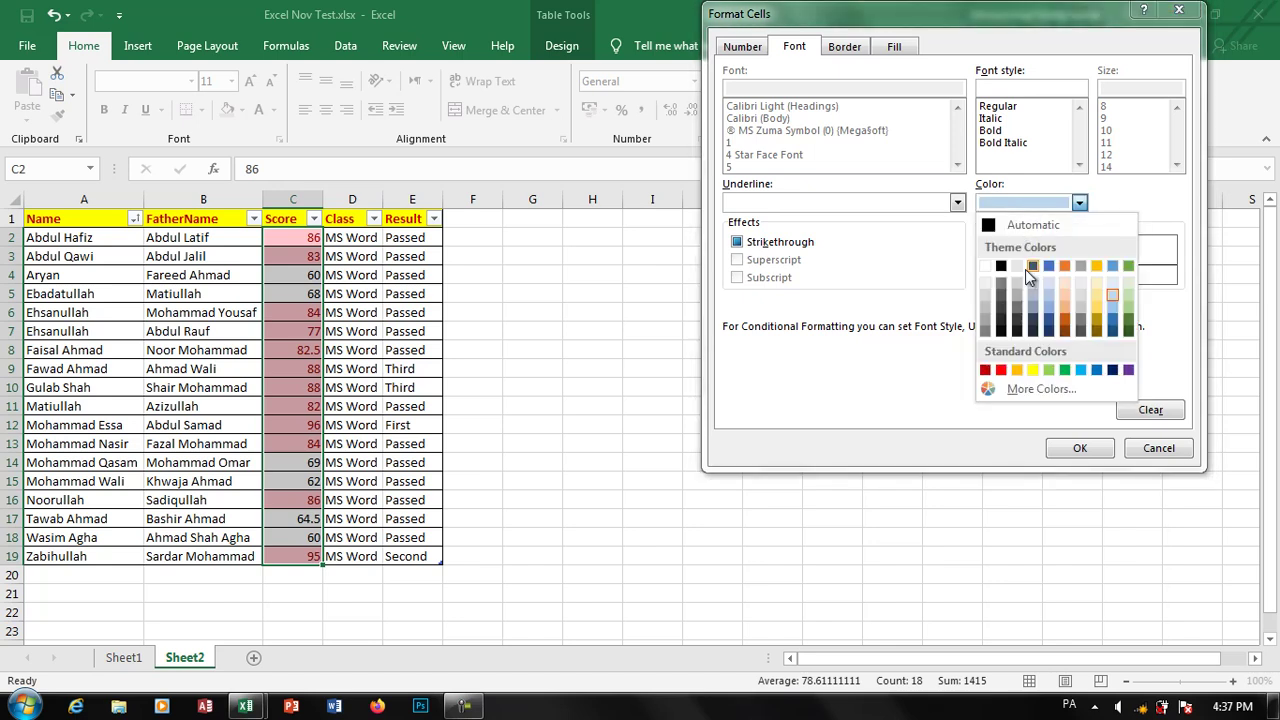
{"action": "left_click", "coordinate": [1112, 370]}
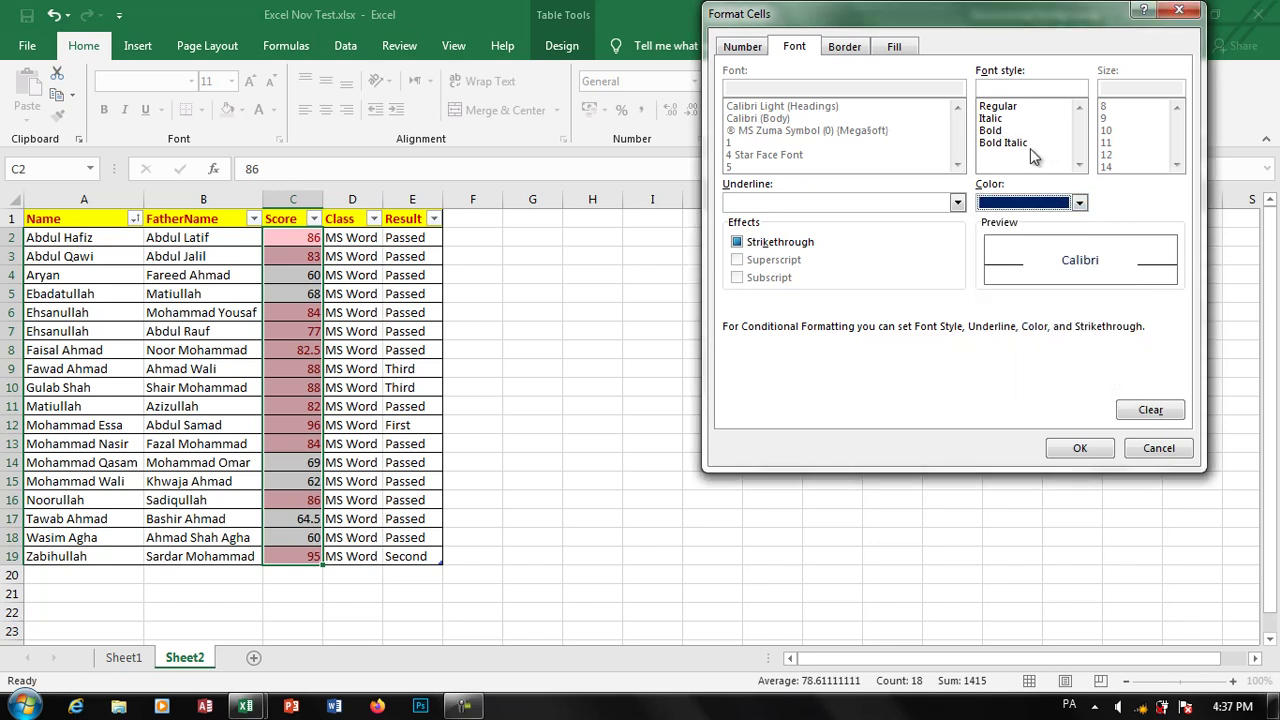
- Give the format a light green fill with an orange dotted pattern and confirm it
{"action": "left_click", "coordinate": [855, 47]}
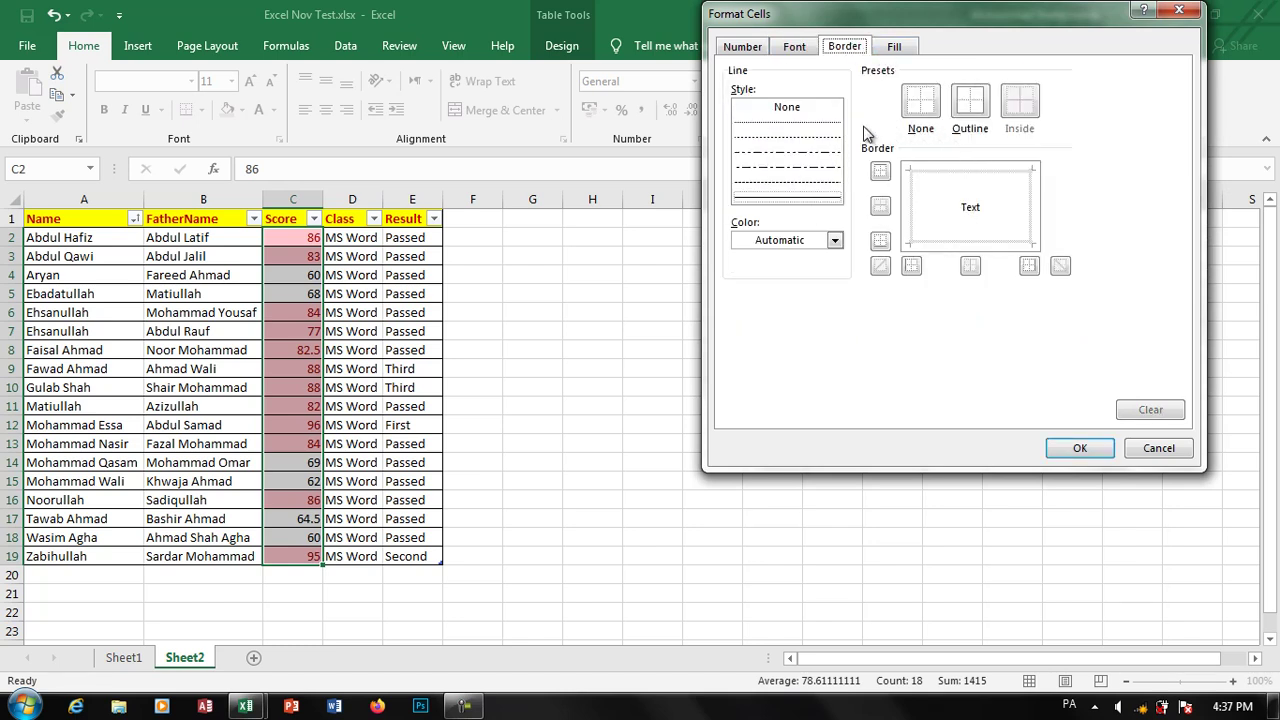
{"action": "left_click", "coordinate": [900, 47]}
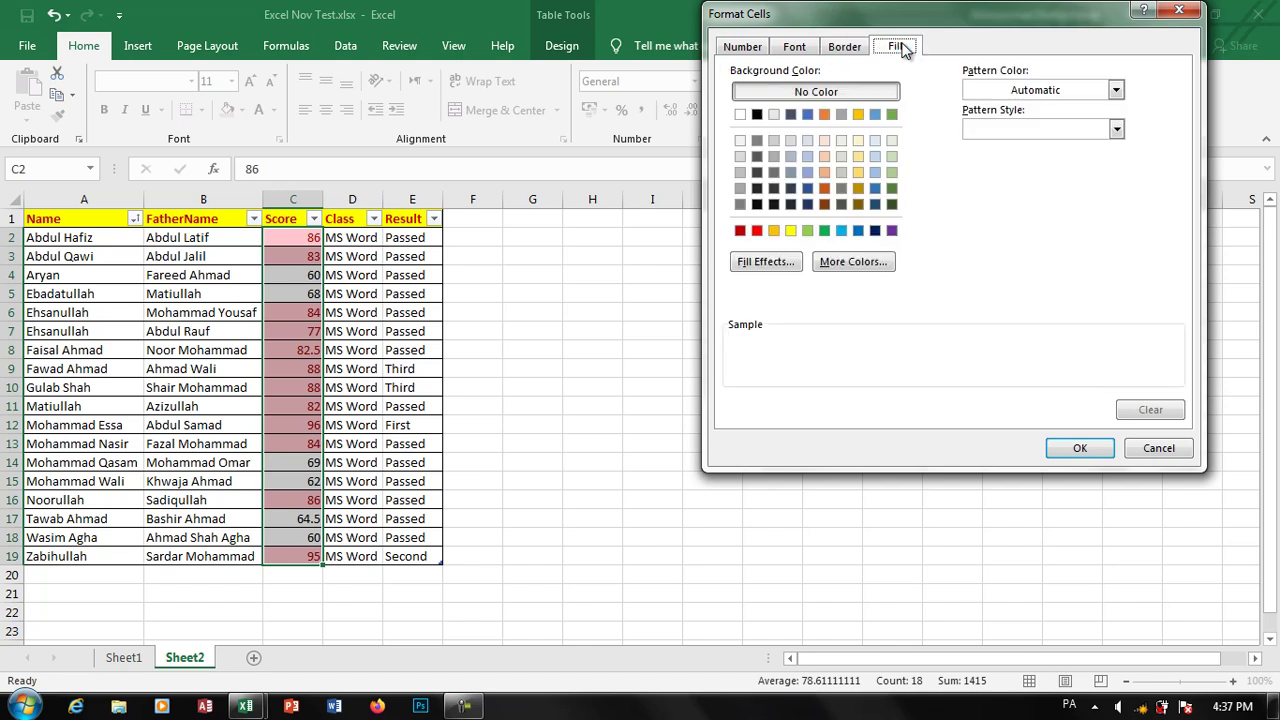
{"action": "left_click", "coordinate": [825, 171]}
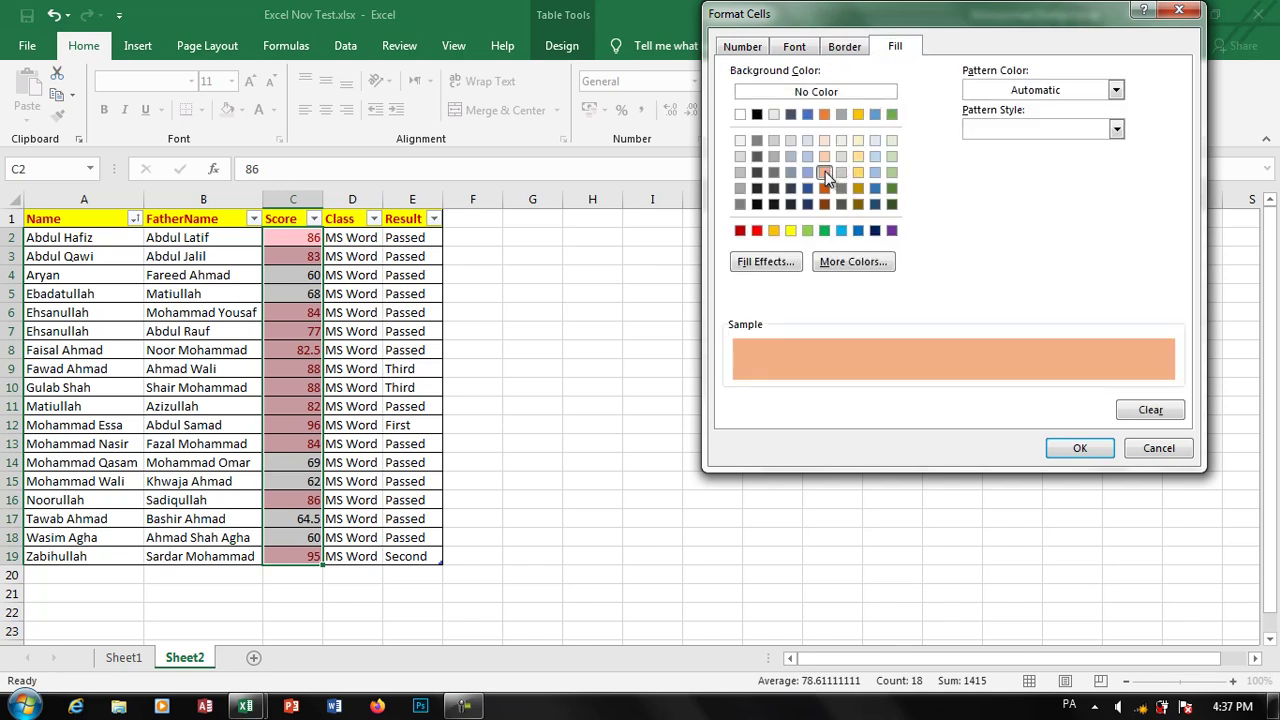
{"action": "left_click", "coordinate": [891, 156]}
{"action": "left_click", "coordinate": [1043, 92]}
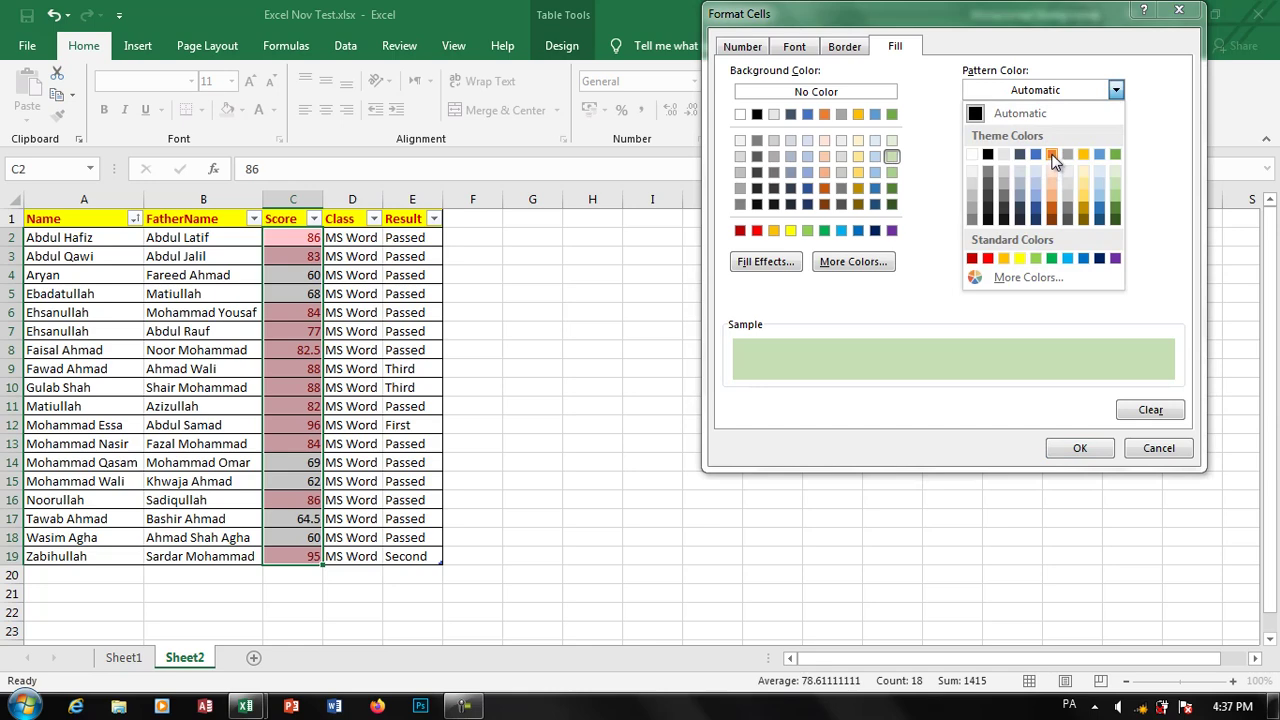
{"action": "left_click", "coordinate": [1052, 155]}
{"action": "left_click", "coordinate": [1043, 129]}
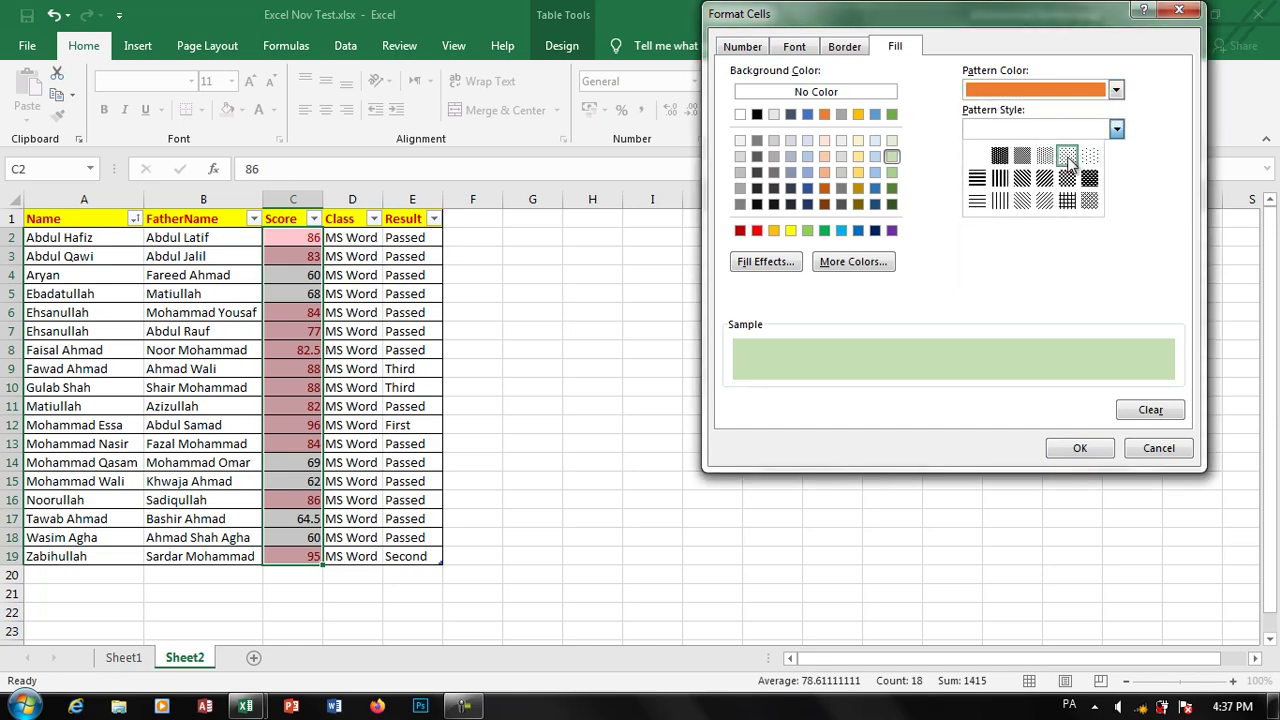
{"action": "left_click", "coordinate": [1067, 156]}
{"action": "left_click", "coordinate": [1080, 448]}
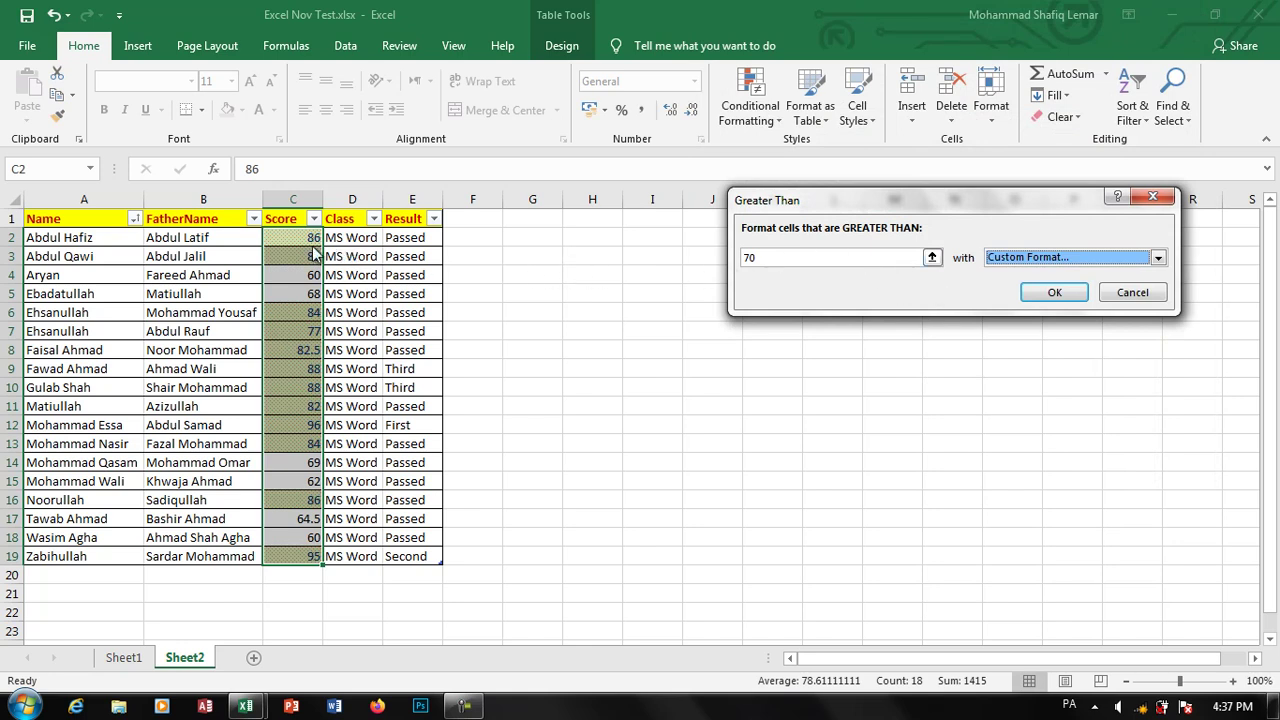
- Apply the greater-than-70 rule and test it by changing C15 to 78, then back to 62
{"action": "left_click", "coordinate": [1050, 286]}
{"action": "left_click", "coordinate": [618, 366]}
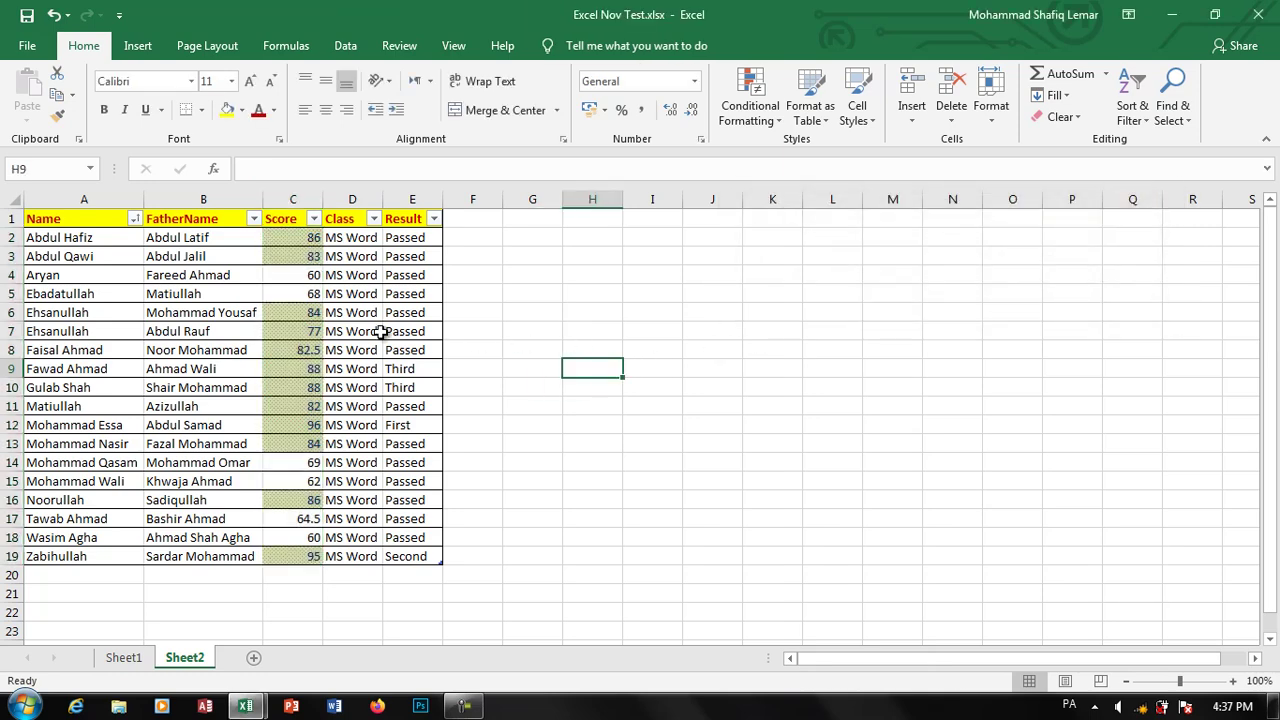
{"action": "left_click", "coordinate": [283, 481]}
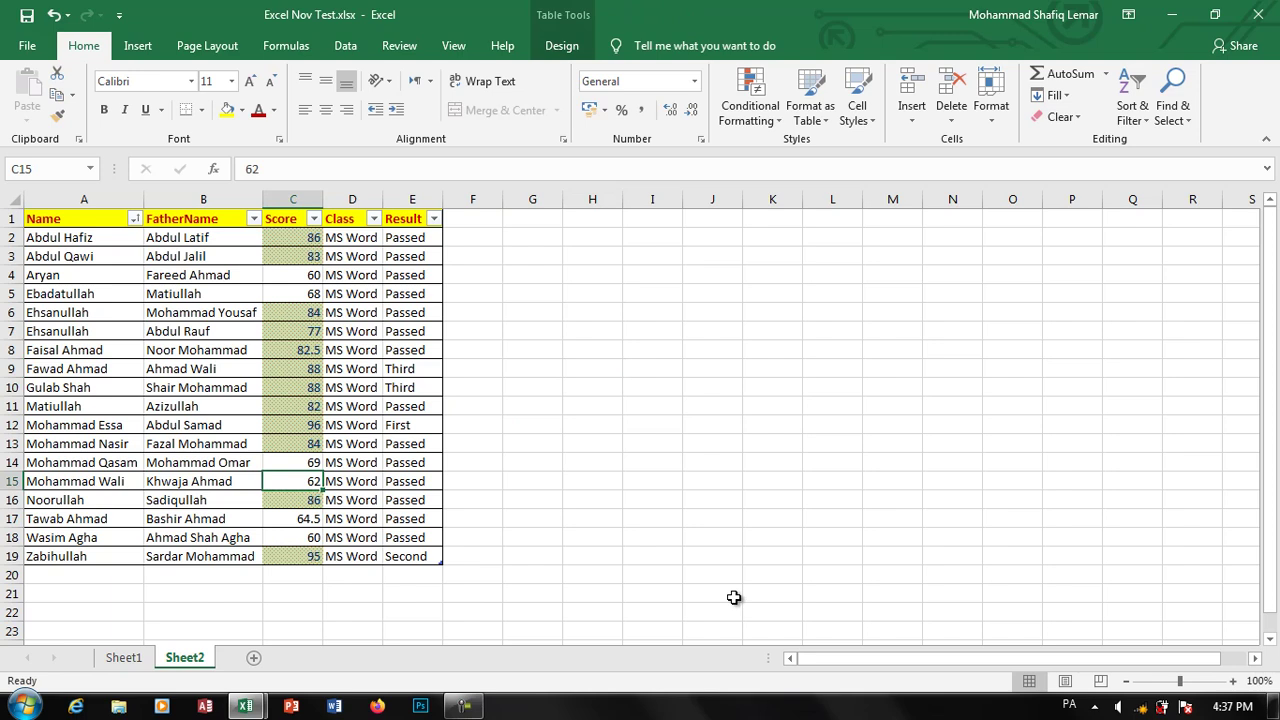
{"action": "type", "text": "7"}
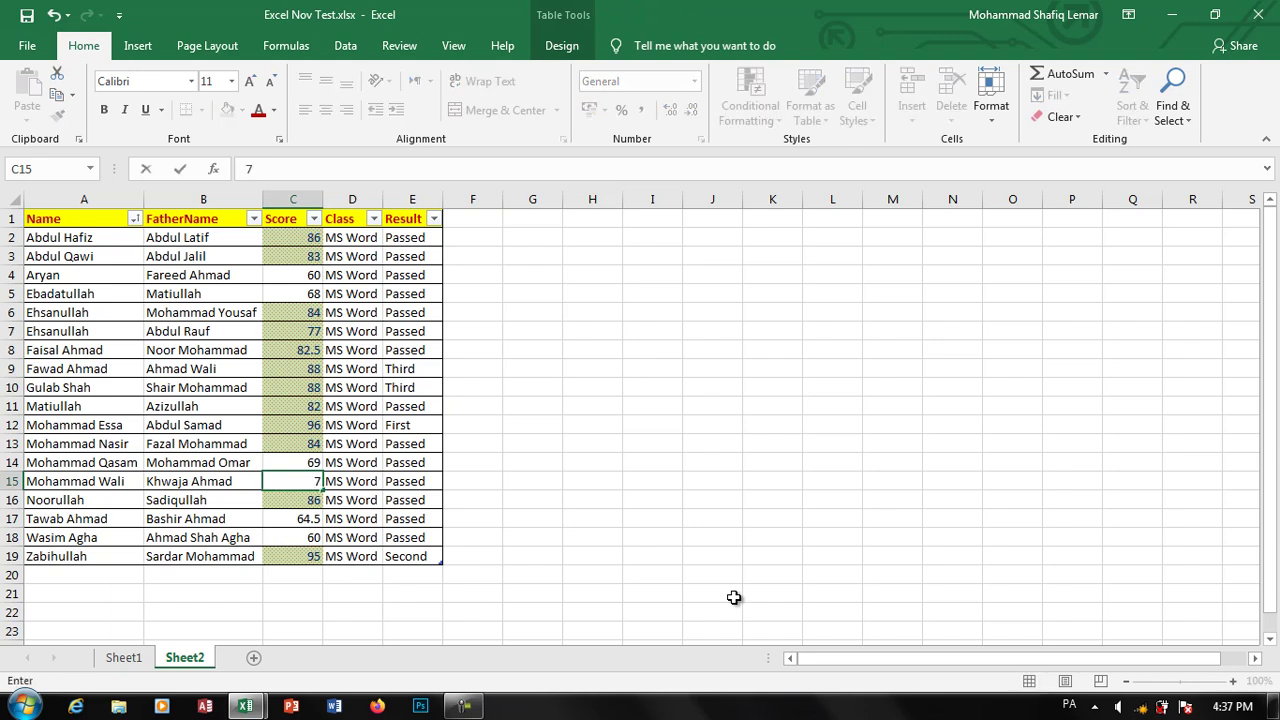
{"action": "type", "text": "8"}
{"action": "key", "text": "Return"}
{"action": "key", "text": "Up"}
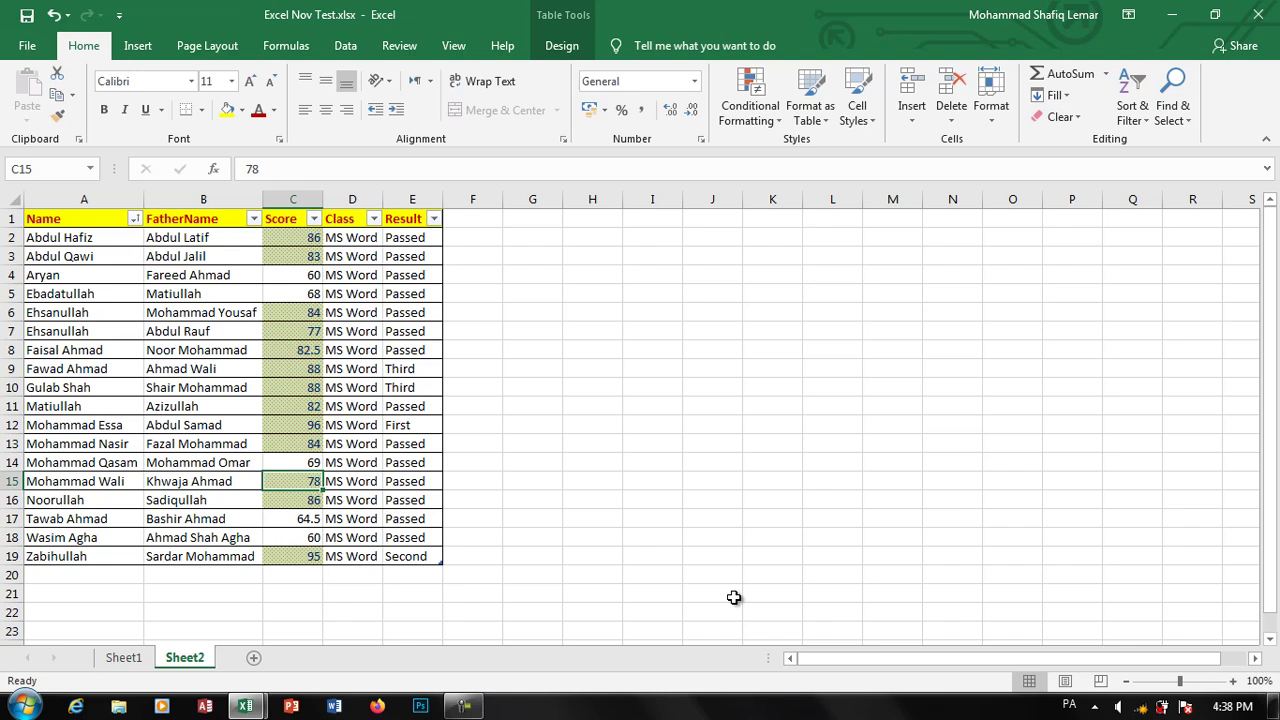
{"action": "type", "text": "62"}
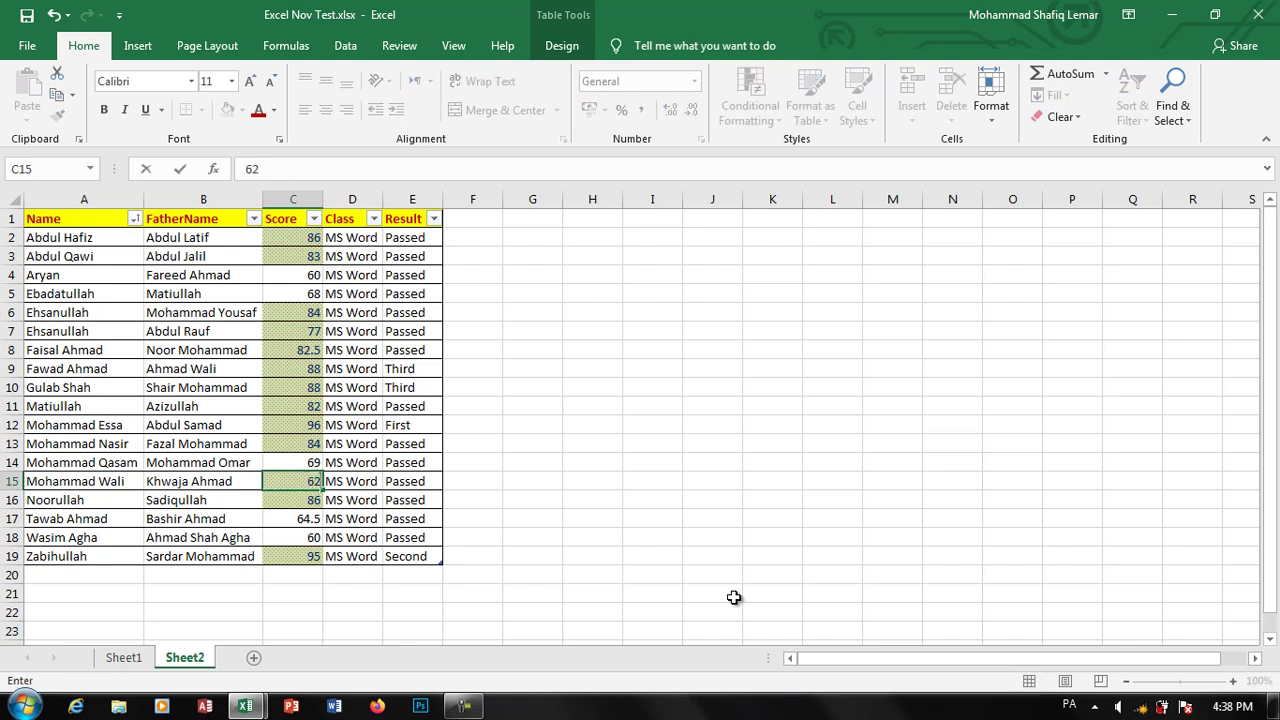
{"action": "key", "text": "Return"}
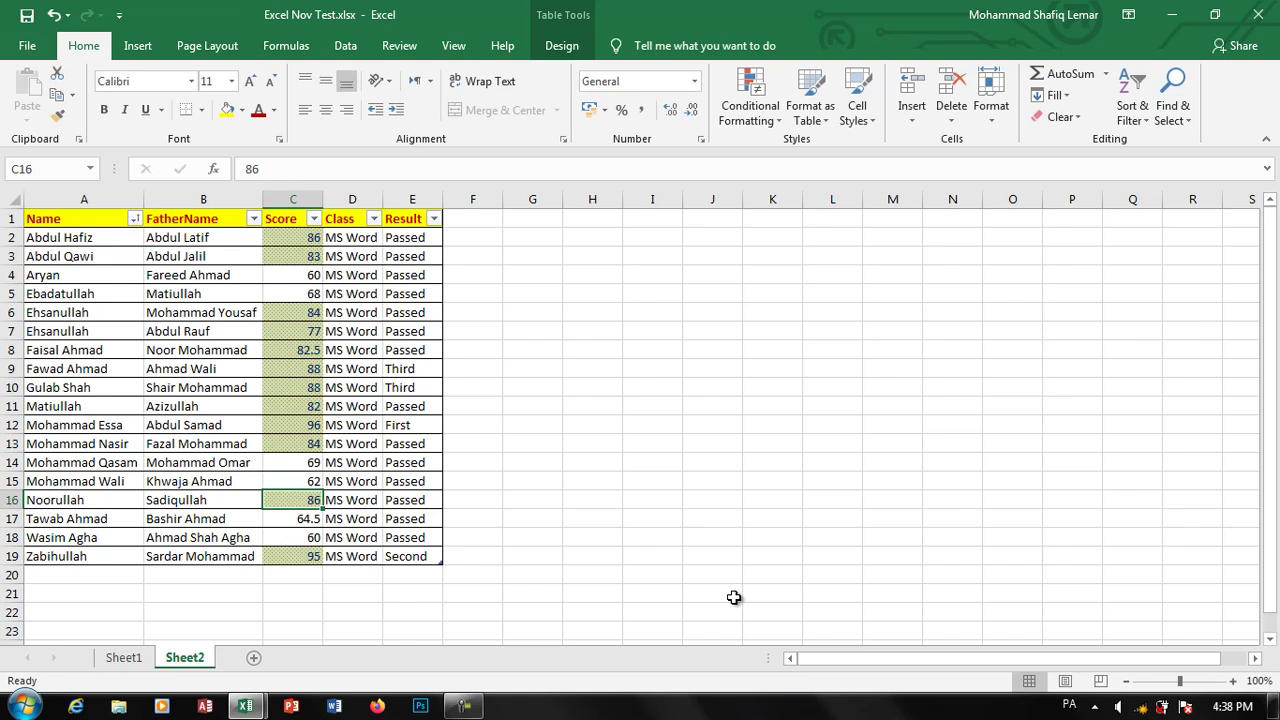
- Select the Score values C2:C19 and open Conditional Formatting
{"action": "key", "text": "Up"}
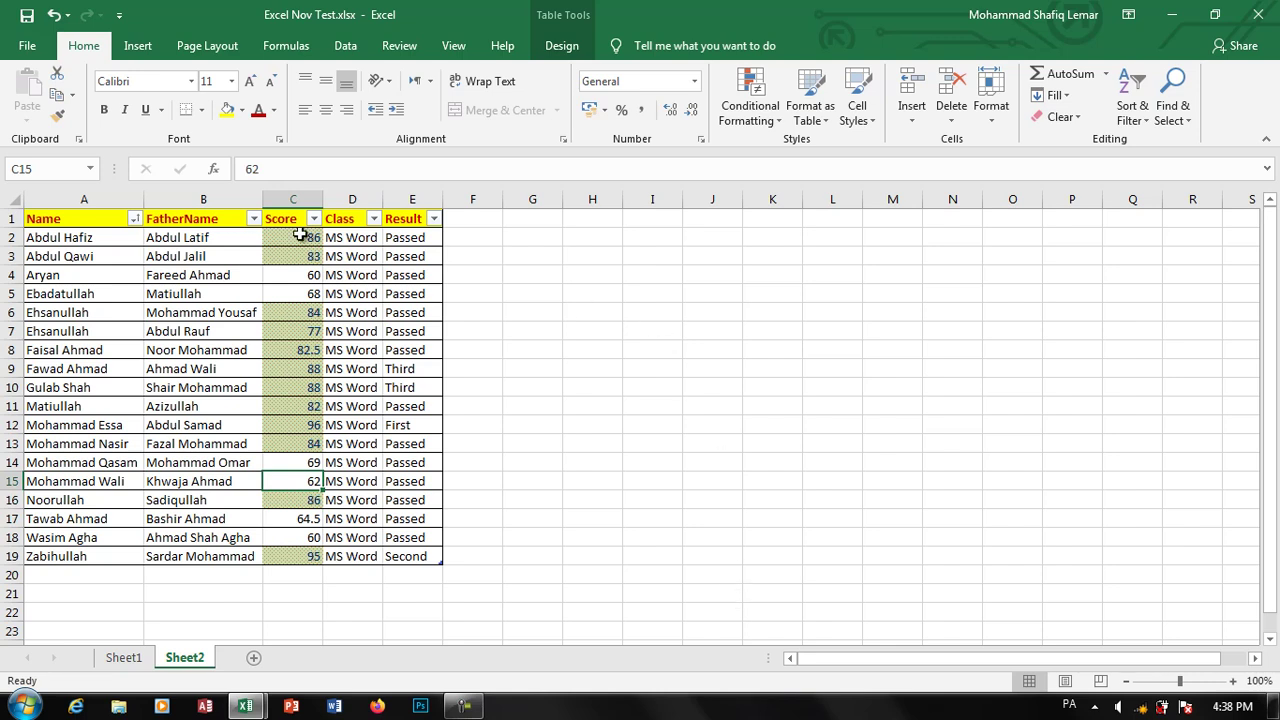
{"action": "left_click_drag", "start_coordinate": [303, 237], "coordinate": [297, 556]}
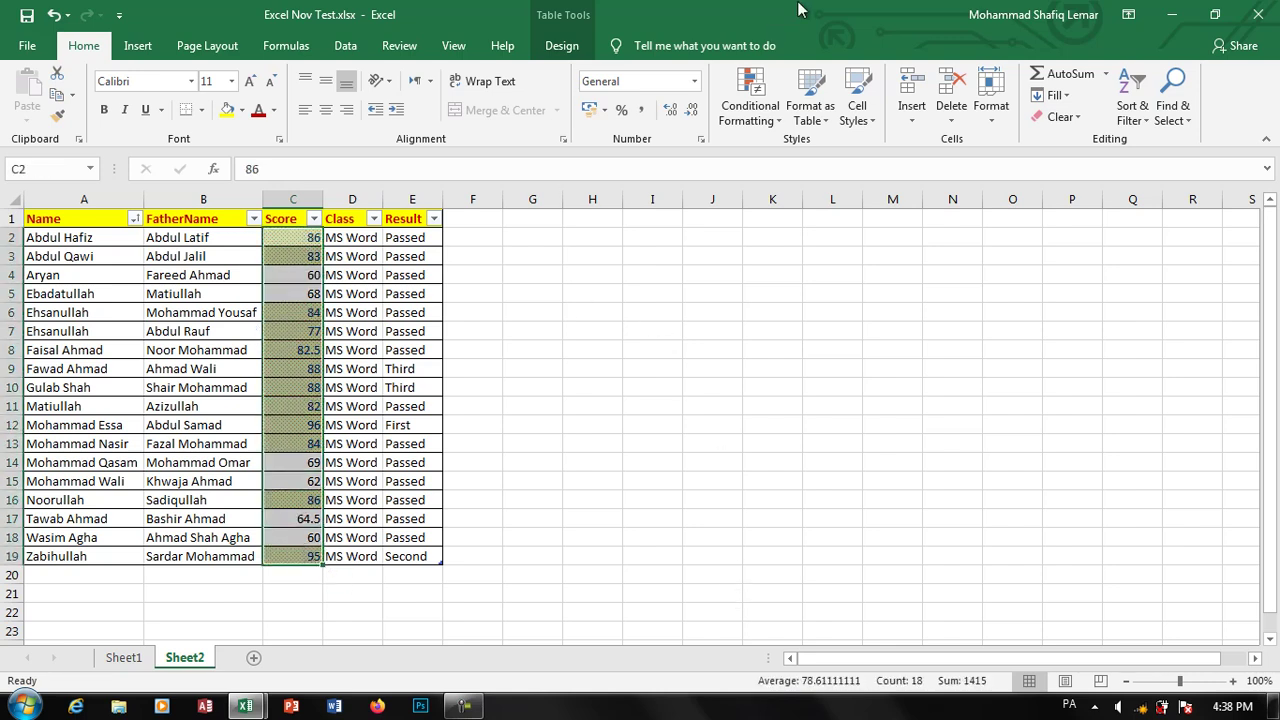
{"action": "left_click", "coordinate": [763, 100]}
{"action": "mouse_move", "coordinate": [812, 152]}
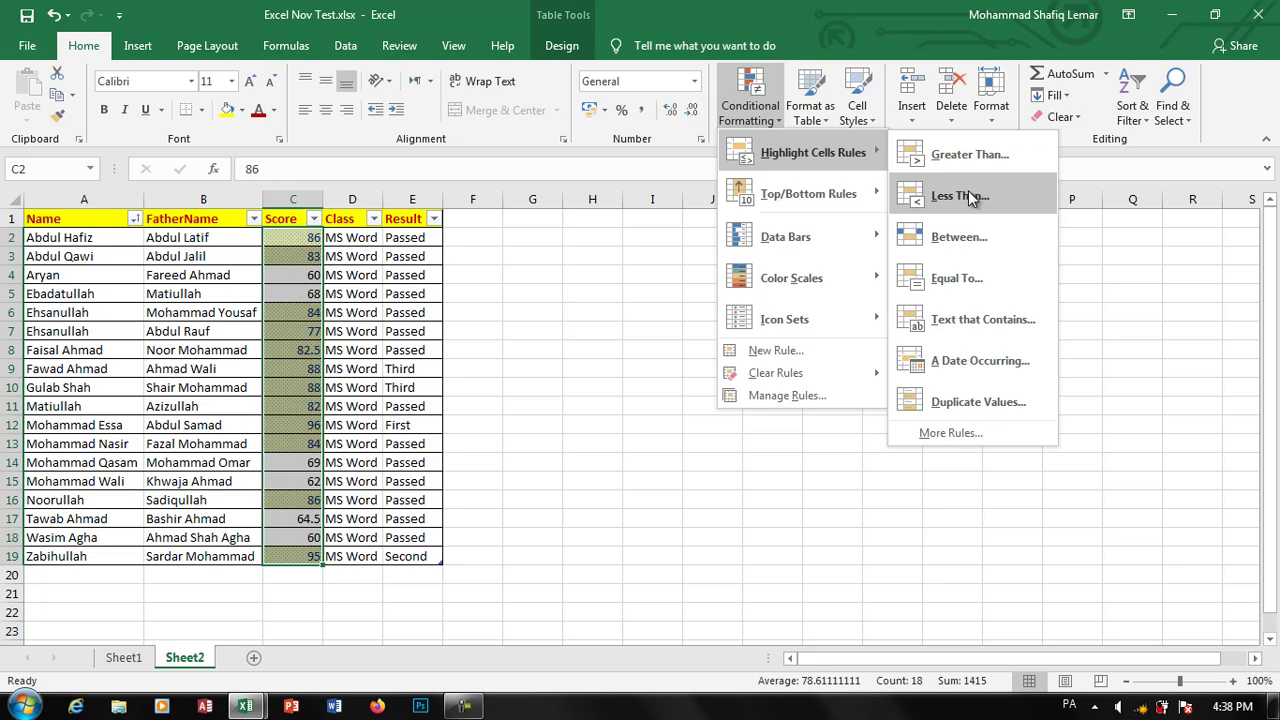
- Add a Less Than 65 rule using light red fill with dark red text
{"action": "left_click", "coordinate": [968, 196]}
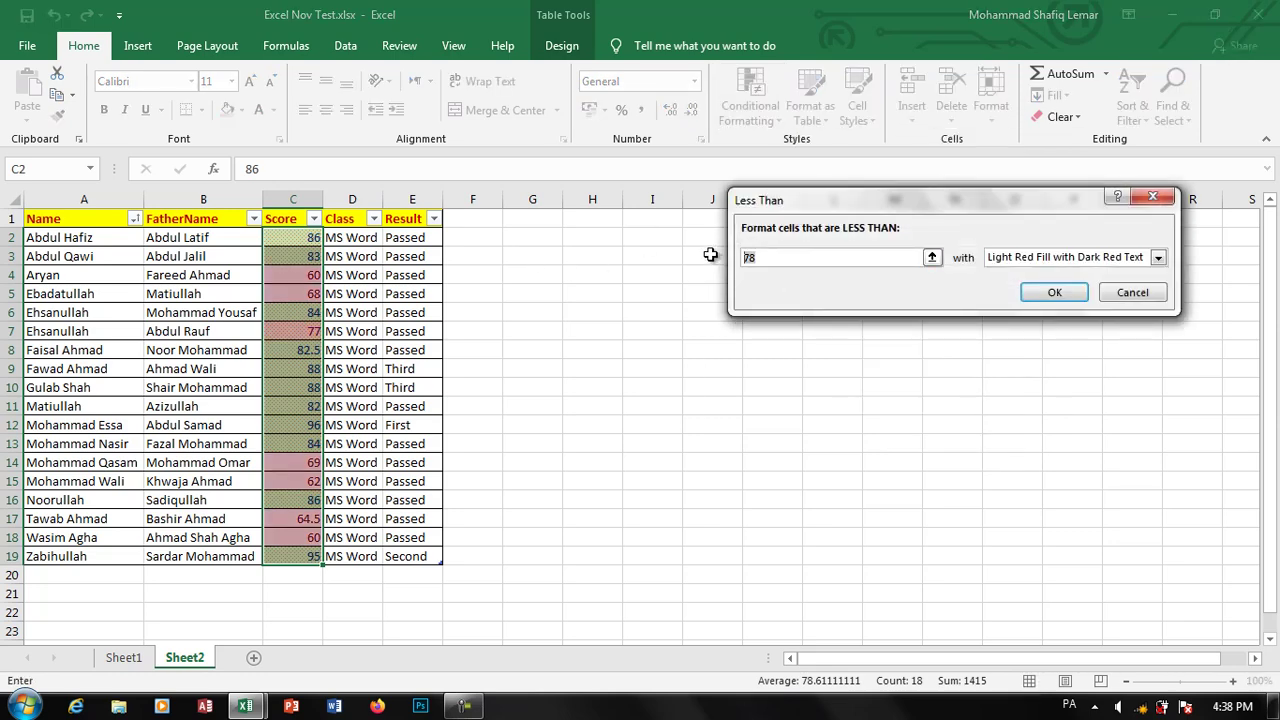
{"action": "type", "text": "6"}
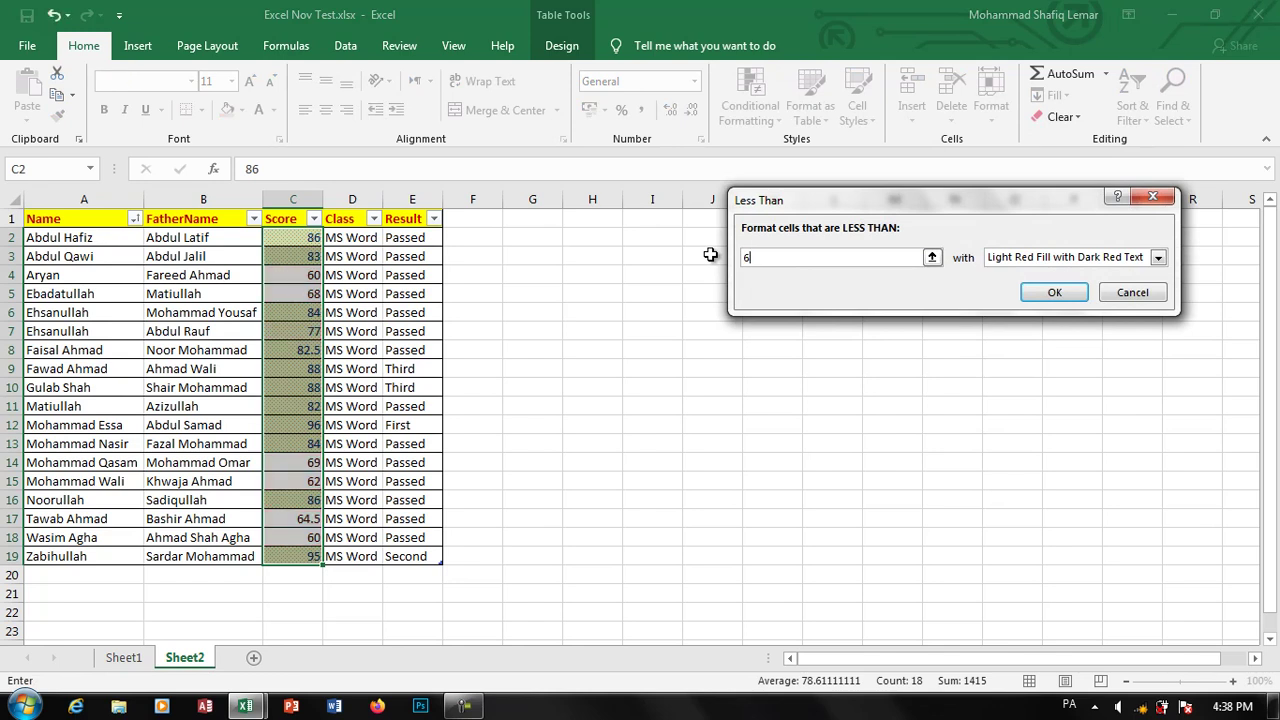
{"action": "type", "text": "5"}
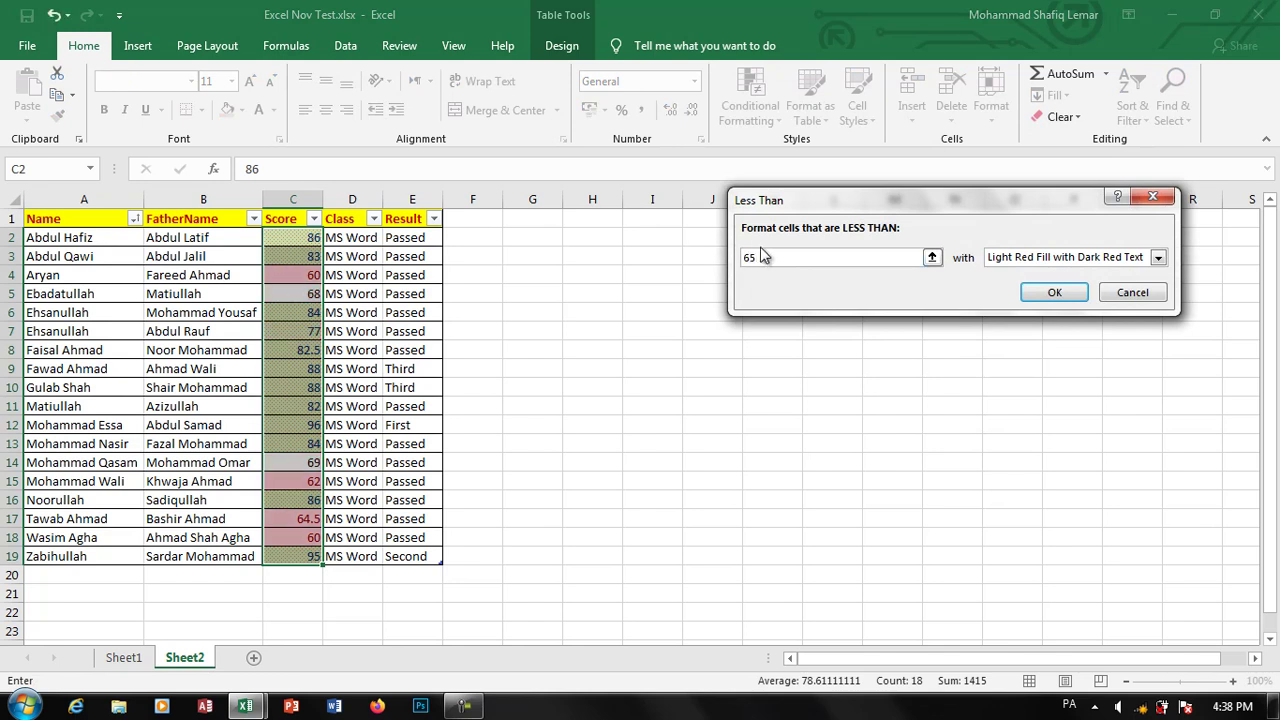
{"action": "left_click", "coordinate": [1052, 258]}
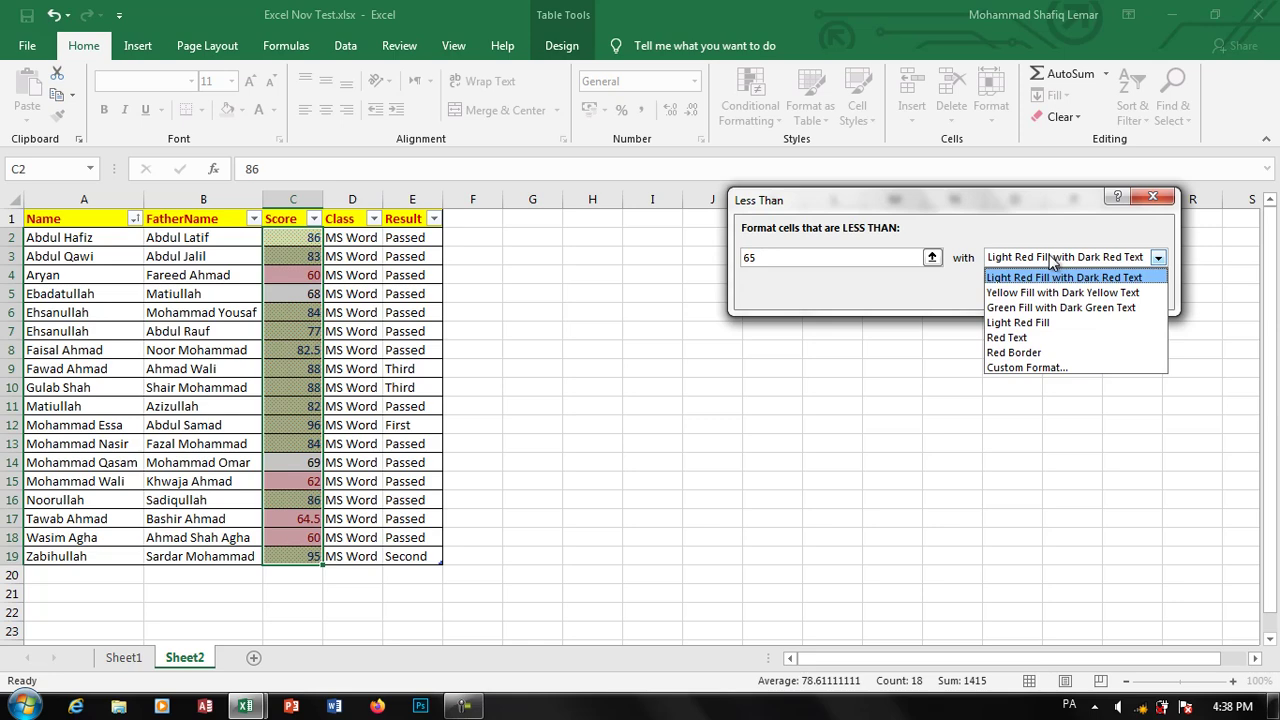
{"action": "left_click", "coordinate": [1045, 274]}
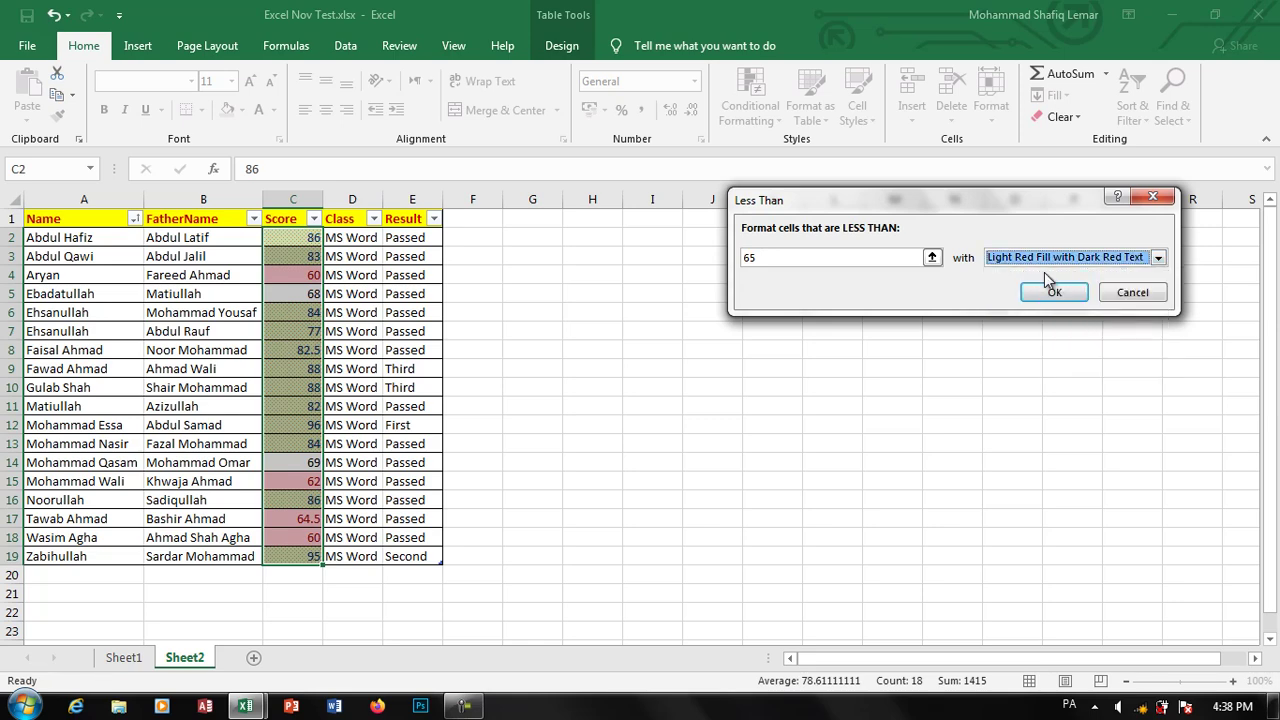
{"action": "left_click", "coordinate": [1054, 292]}
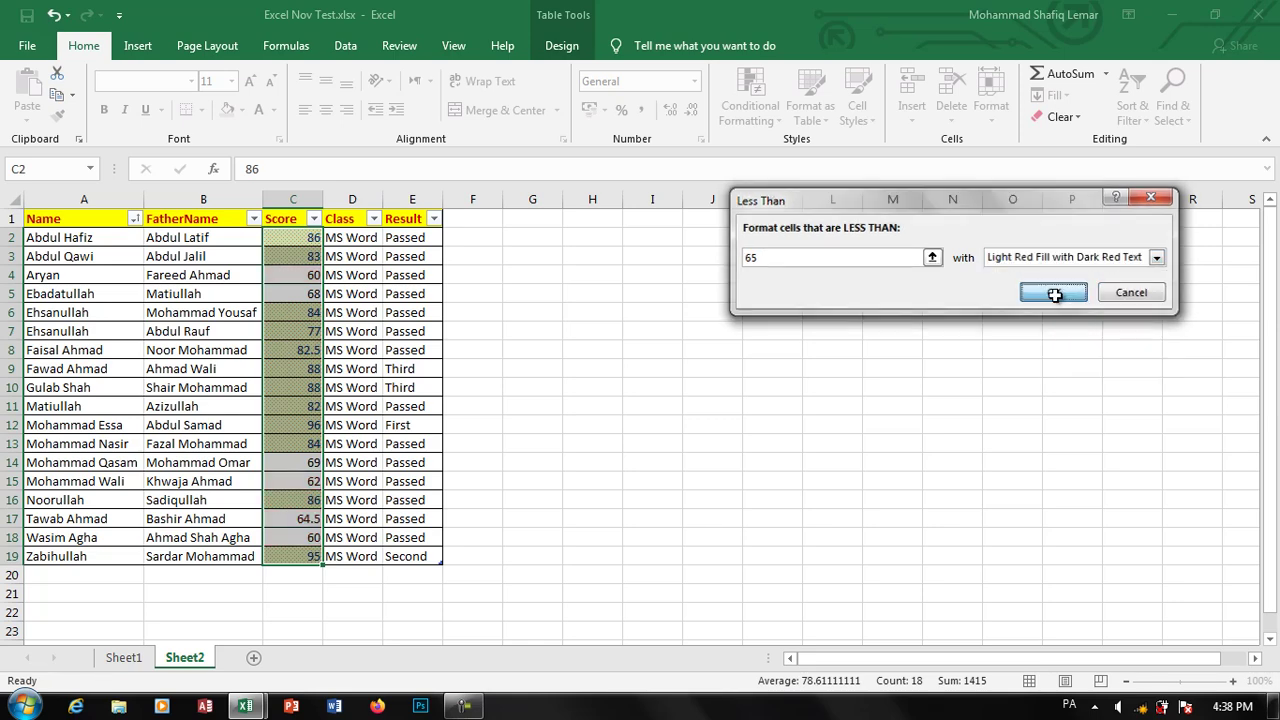
{"action": "left_click", "coordinate": [437, 390]}
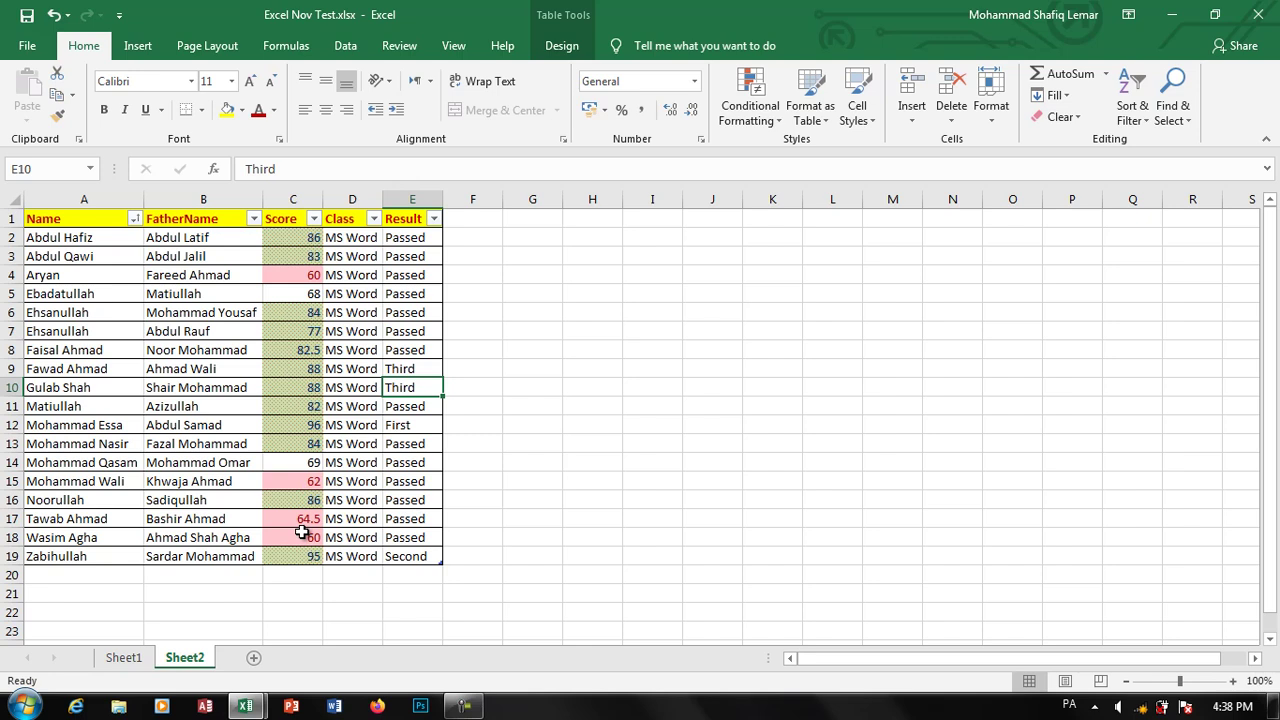
- Change the score in C4 to 70 and recalculate with F9
{"action": "left_click", "coordinate": [298, 483]}
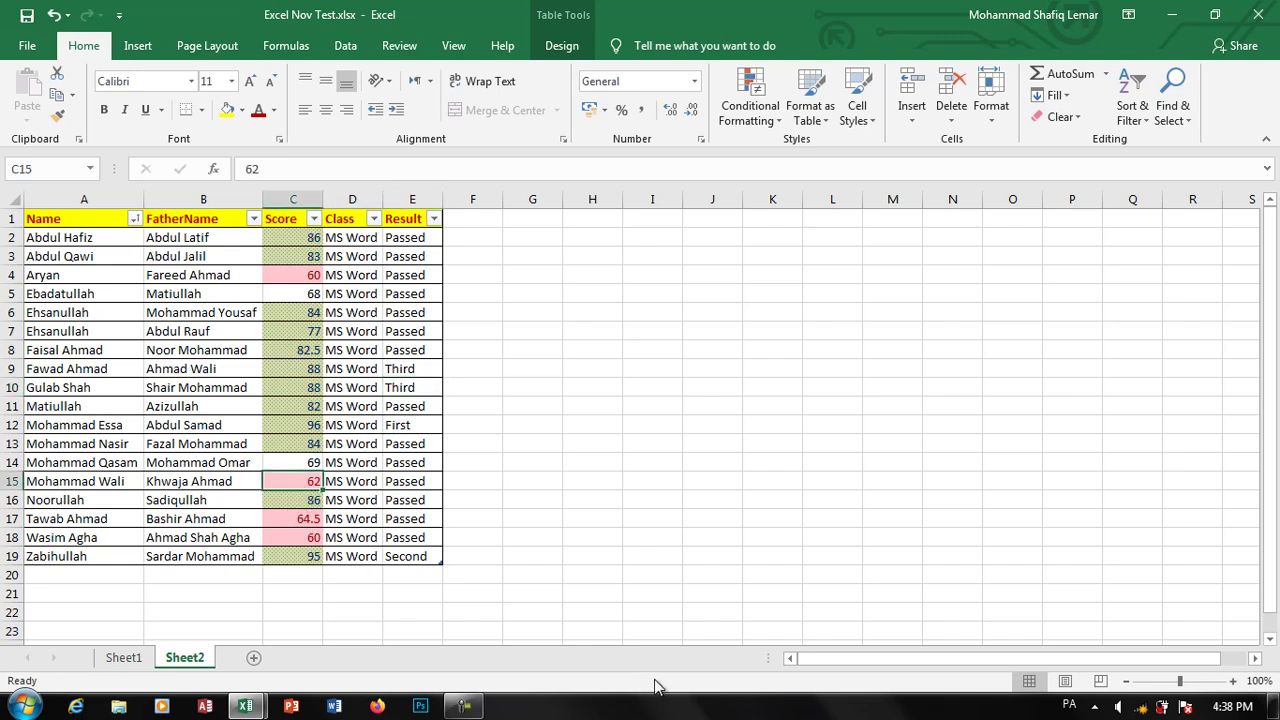
{"action": "key", "text": "Up"}
{"action": "key", "text": "Up"}
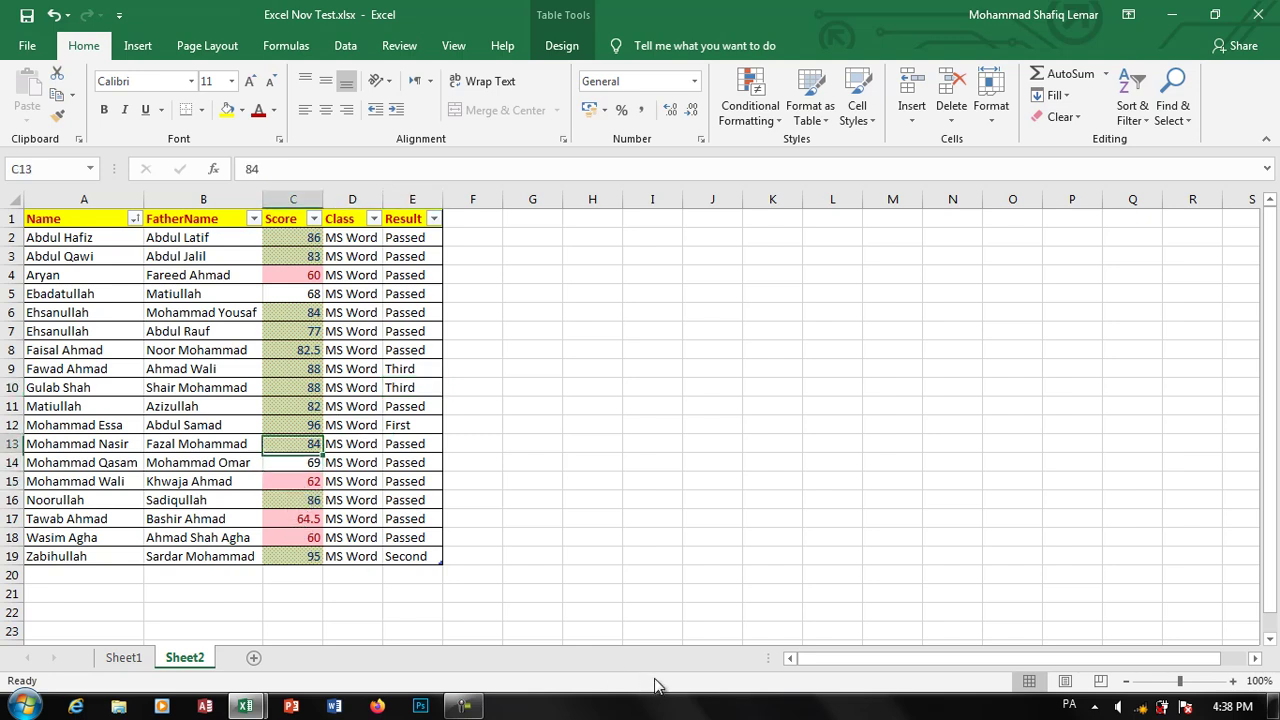
{"action": "key", "text": "Up"}
{"action": "key", "text": "Up"}
{"action": "key", "text": "Up"}
{"action": "key", "text": "Up"}
{"action": "key", "text": "Up"}
{"action": "key", "text": "Up"}
{"action": "key", "text": "Up"}
{"action": "key", "text": "Up"}
{"action": "key", "text": "Up"}
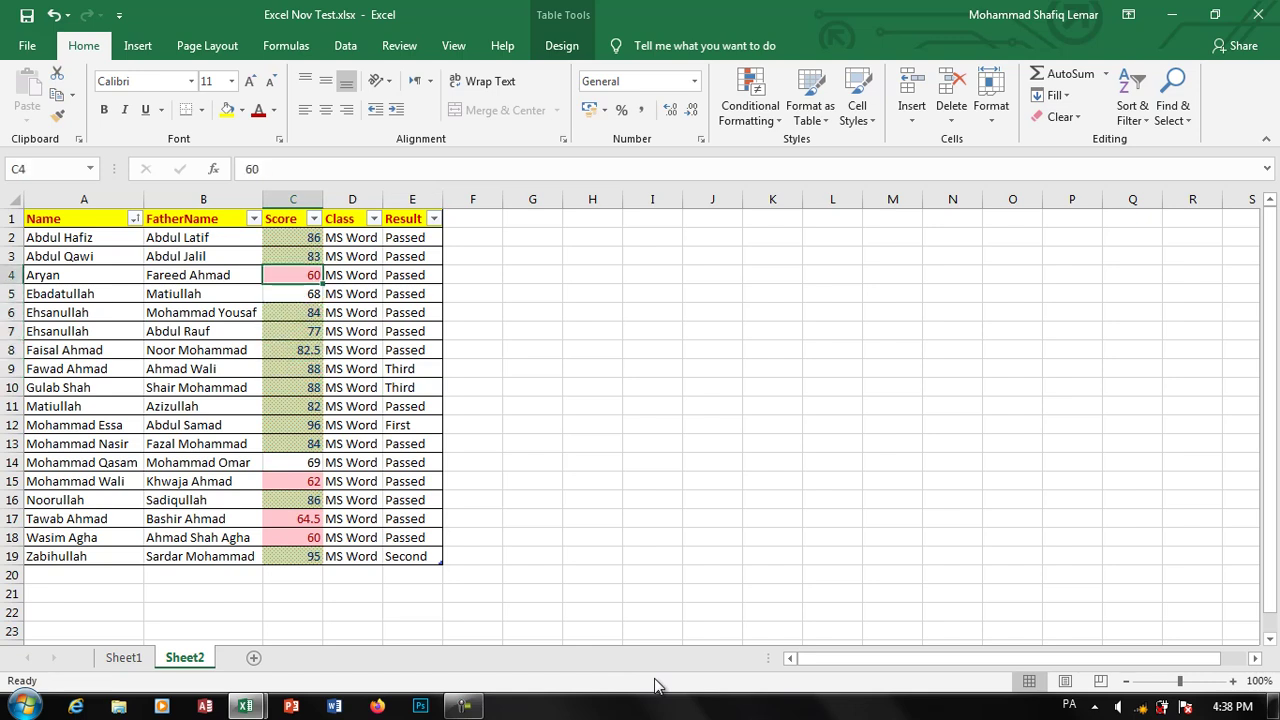
{"action": "type", "text": "70"}
{"action": "key", "text": "Return"}
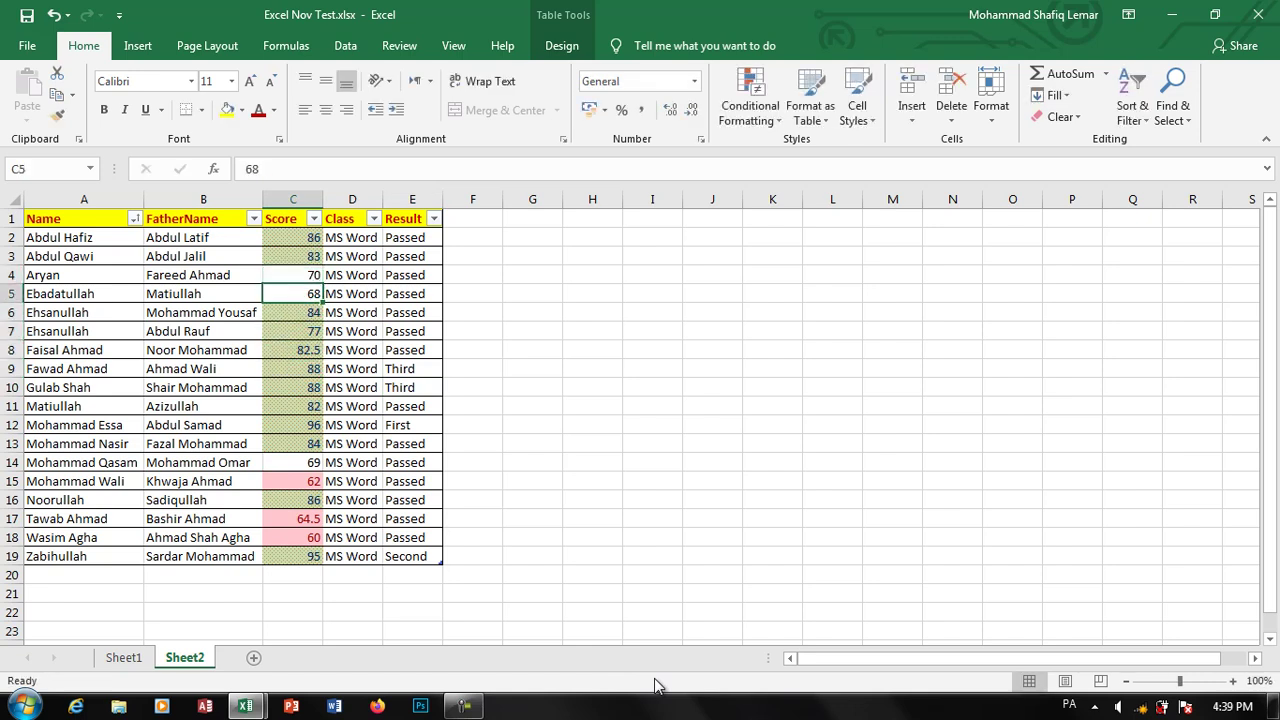
{"action": "key", "text": "Up"}
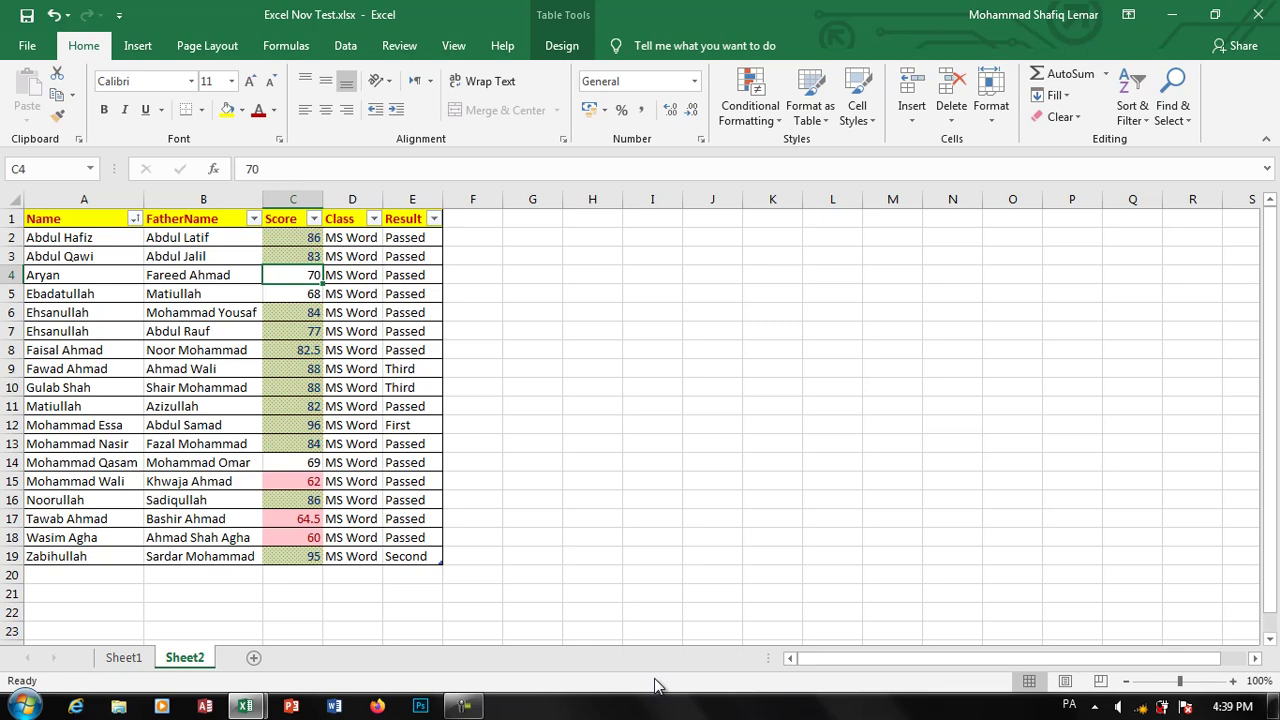
{"action": "key", "text": "F9"}
- Set C4 to 72 and then 63, and select C2:C19 for conditional formatting
{"action": "key", "text": "Up"}
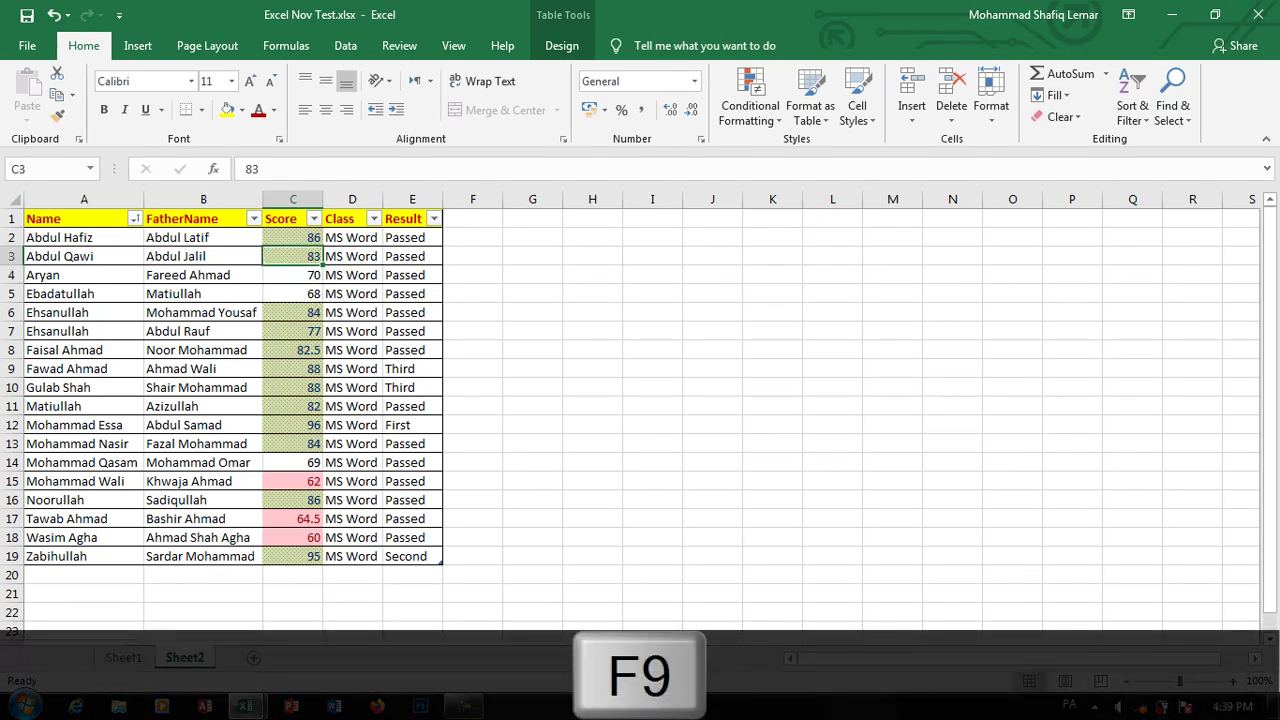
{"action": "key", "text": "Down"}
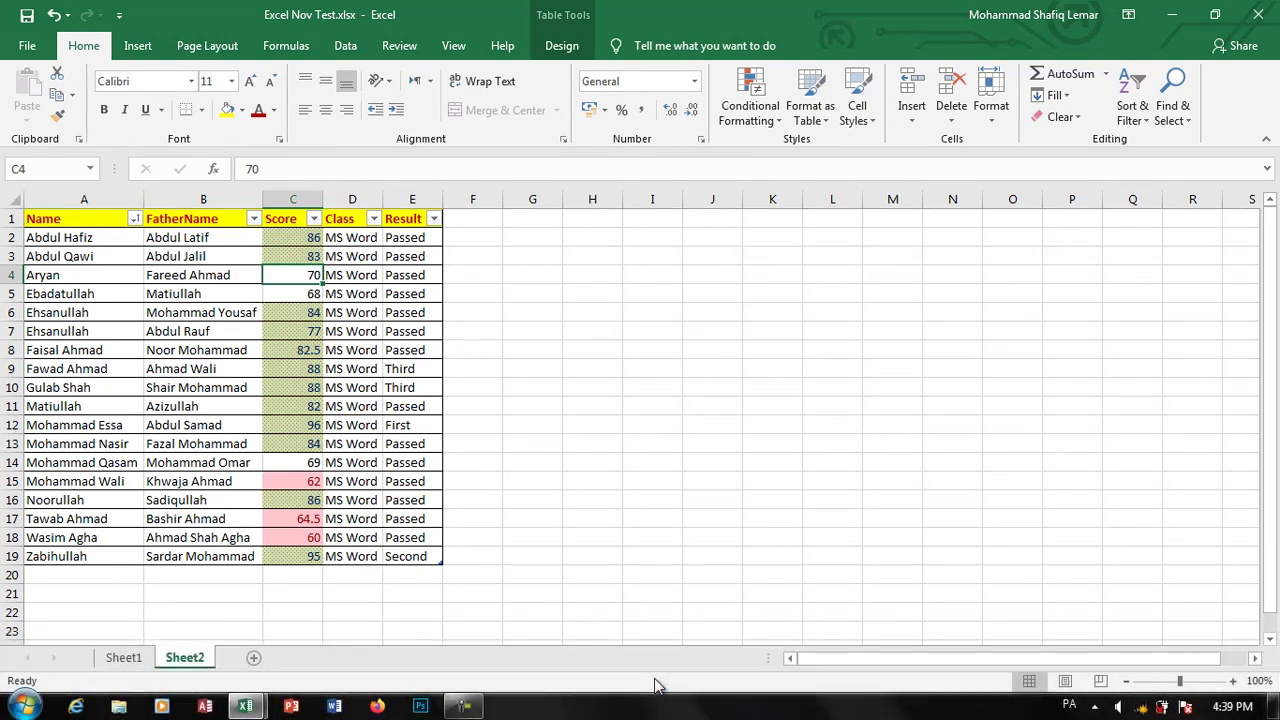
{"action": "type", "text": "7"}
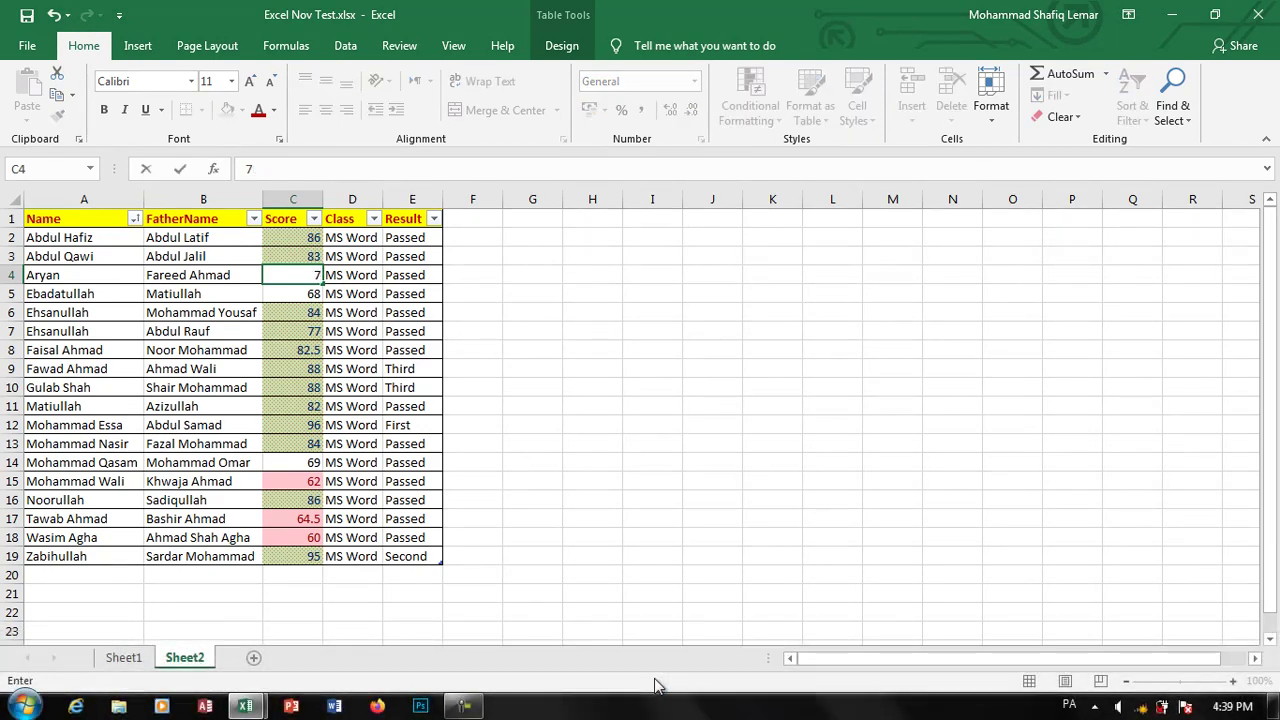
{"action": "type", "text": "2"}
{"action": "key", "text": "Return"}
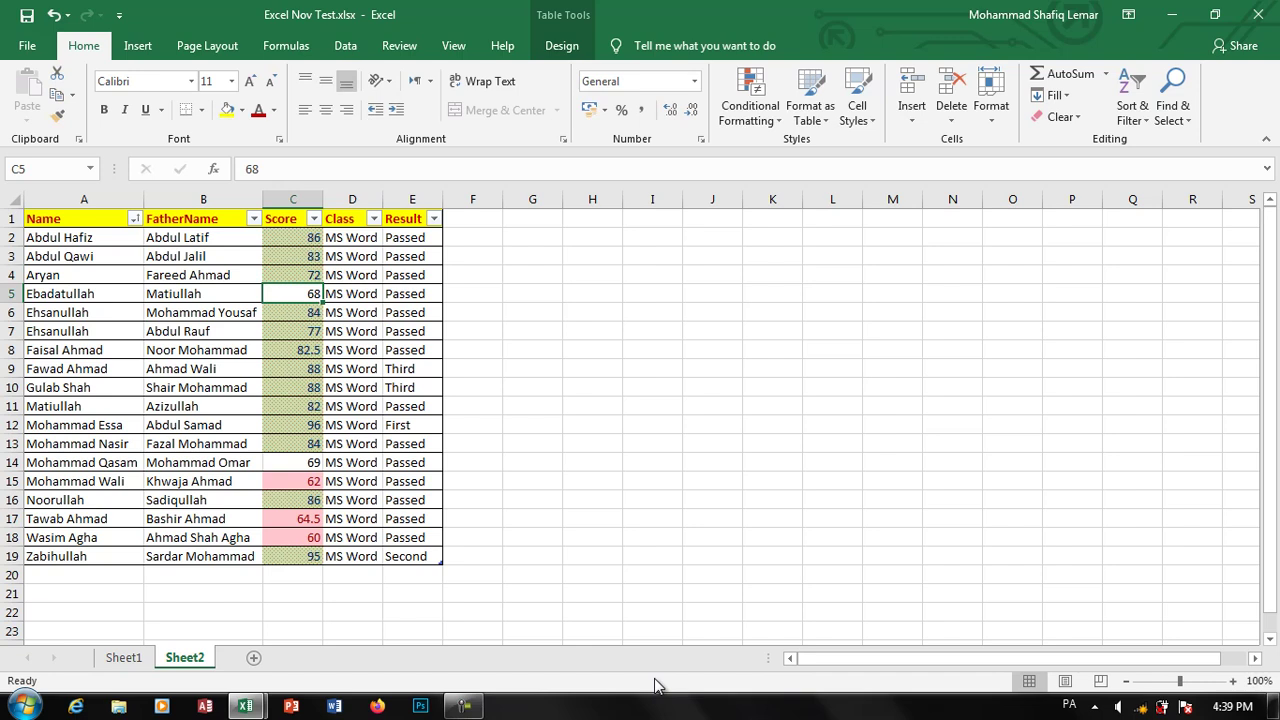
{"action": "key", "text": "Up"}
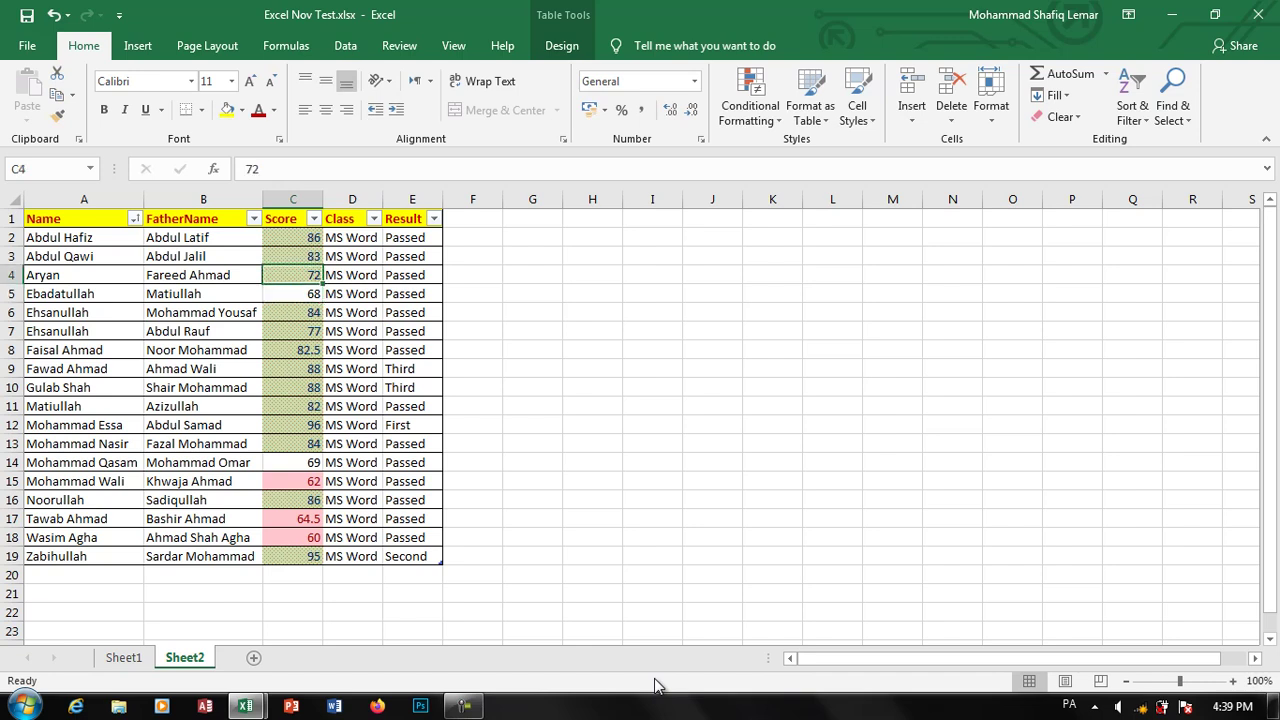
{"action": "type", "text": "6"}
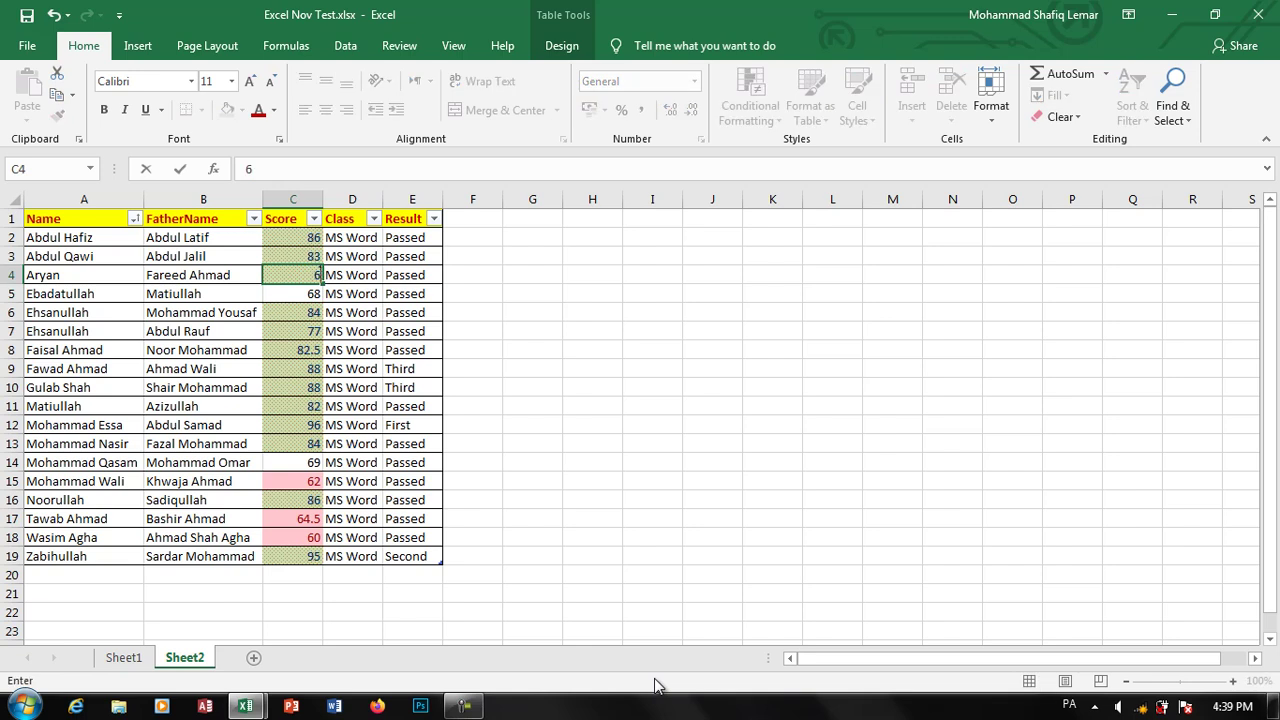
{"action": "type", "text": "3"}
{"action": "key", "text": "Return"}
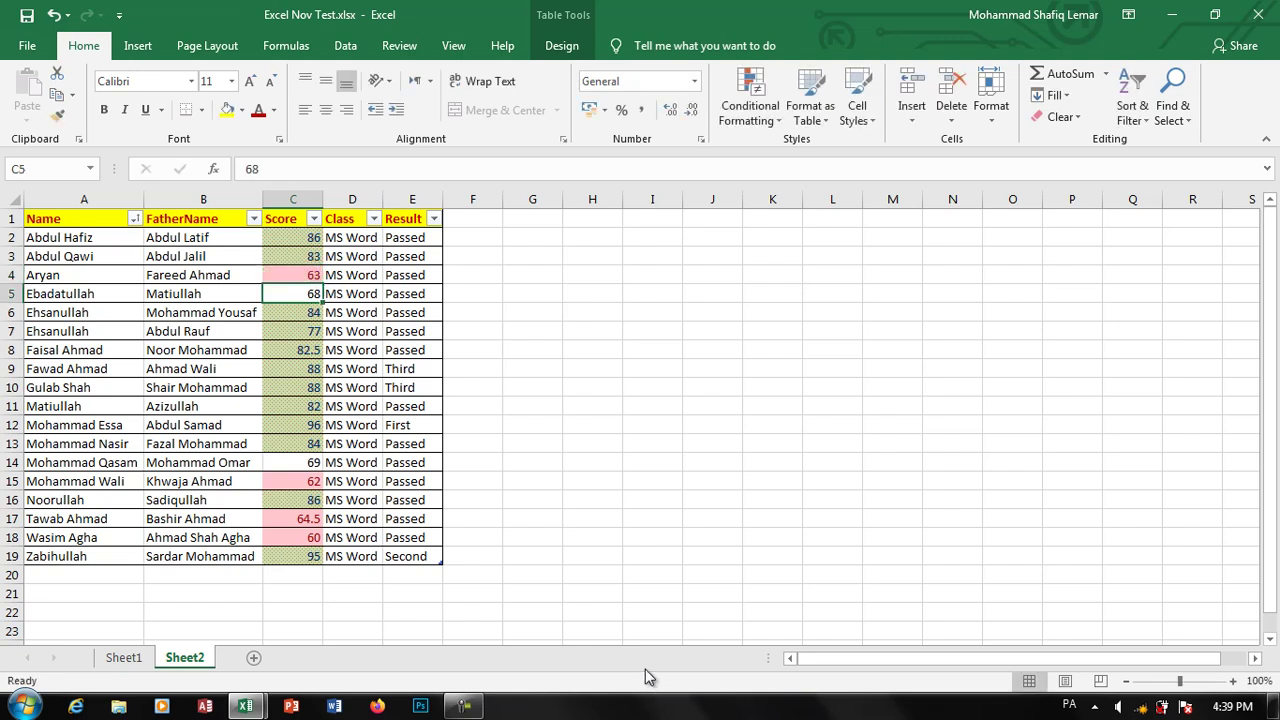
{"action": "left_click_drag", "start_coordinate": [316, 235], "coordinate": [295, 555]}
{"action": "left_click", "coordinate": [757, 118]}
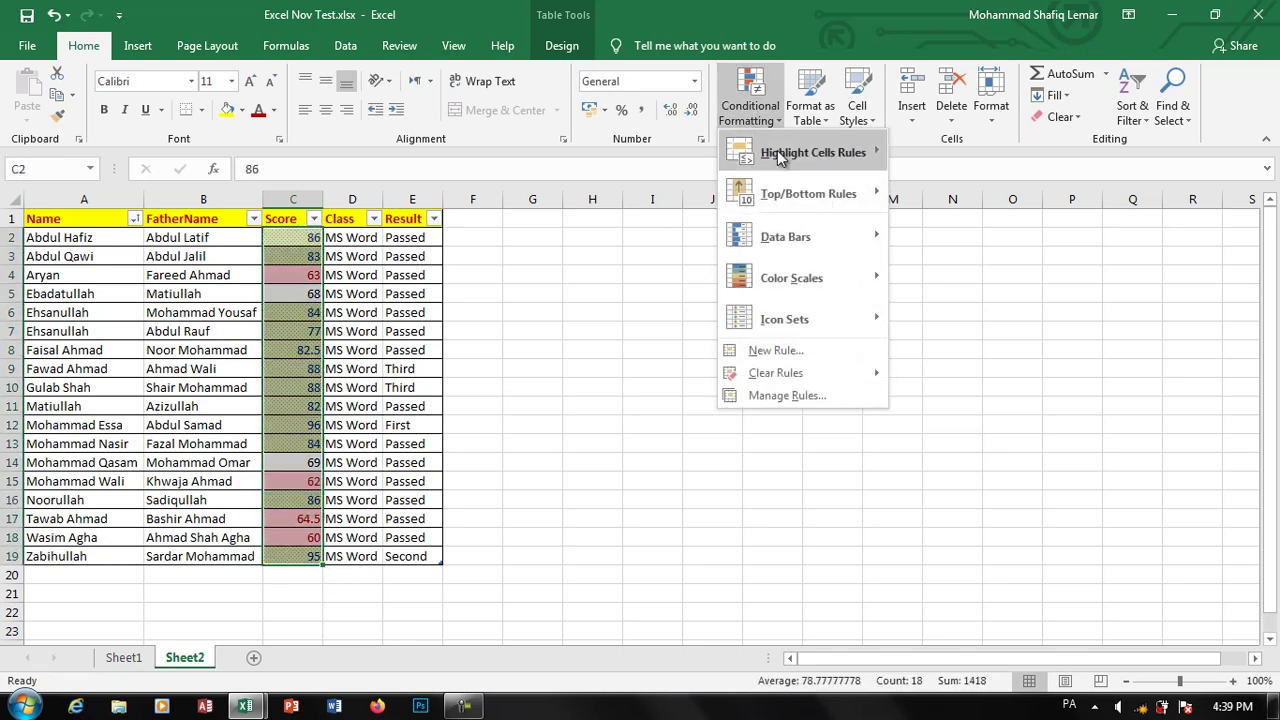
{"action": "mouse_move", "coordinate": [812, 152]}
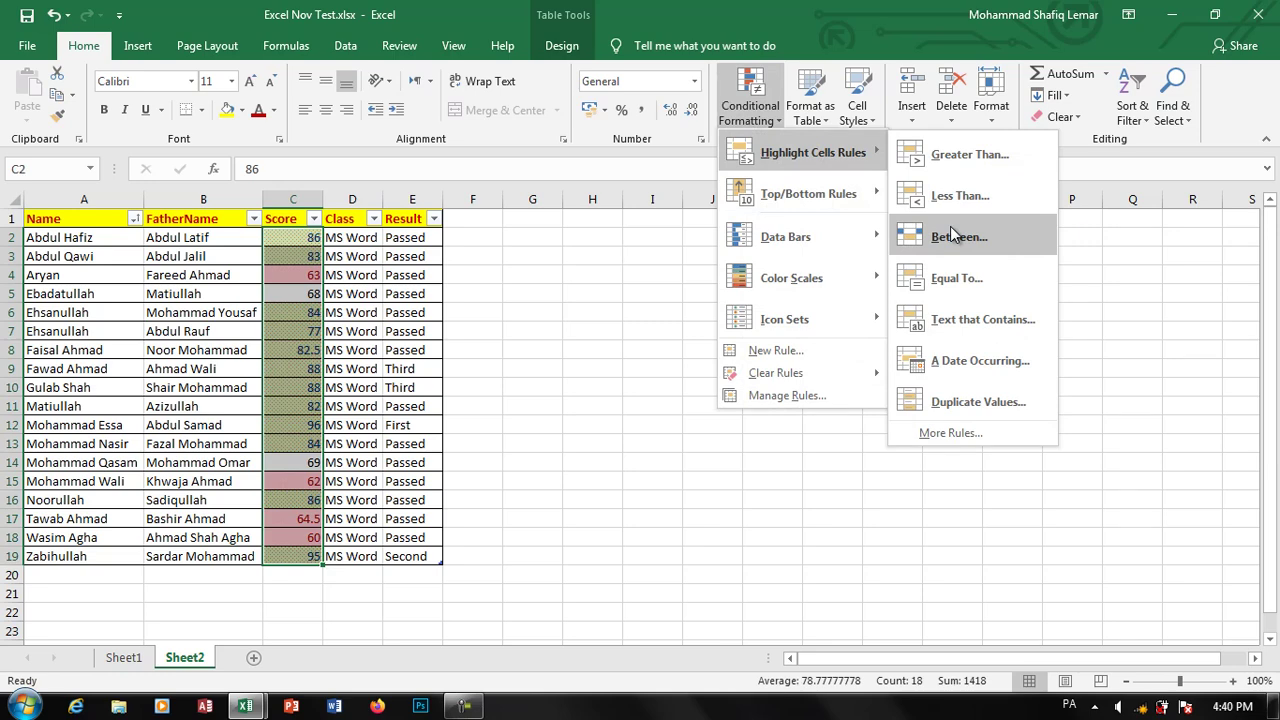
- Add a Between rule for 64 to 71 with yellow fill and dark yellow text
{"action": "left_click", "coordinate": [953, 234]}
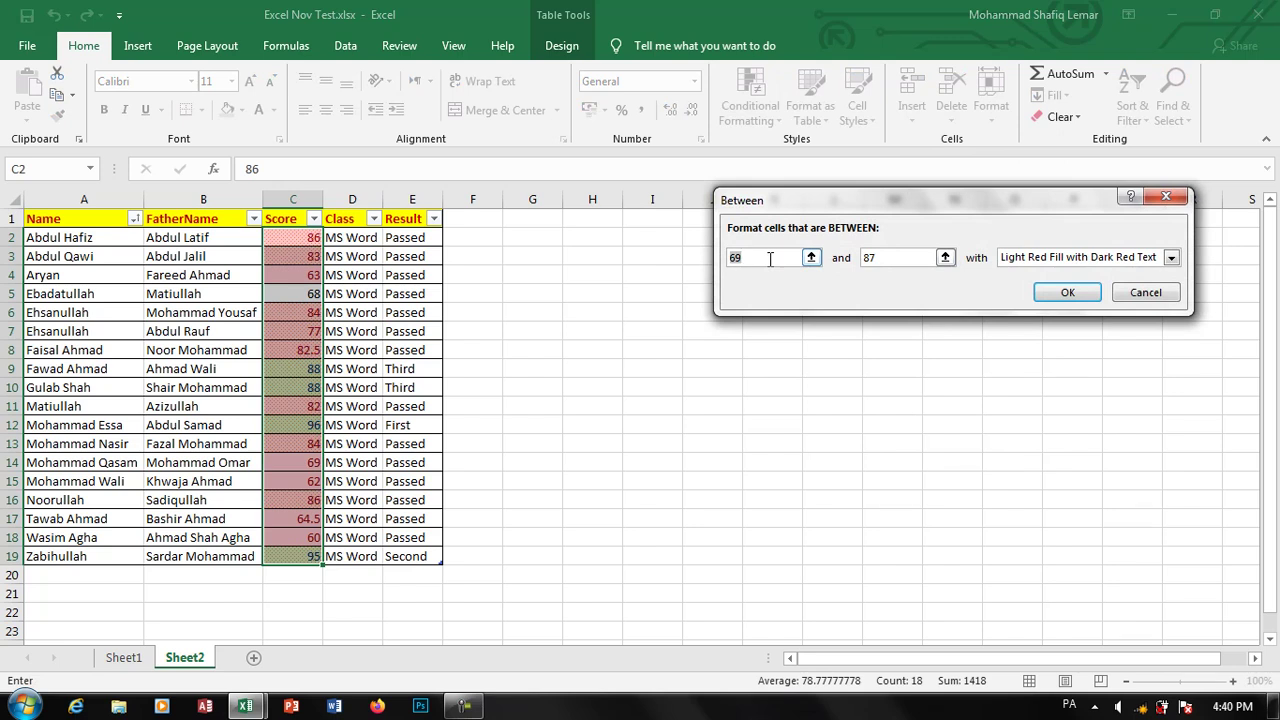
{"action": "type", "text": "71"}
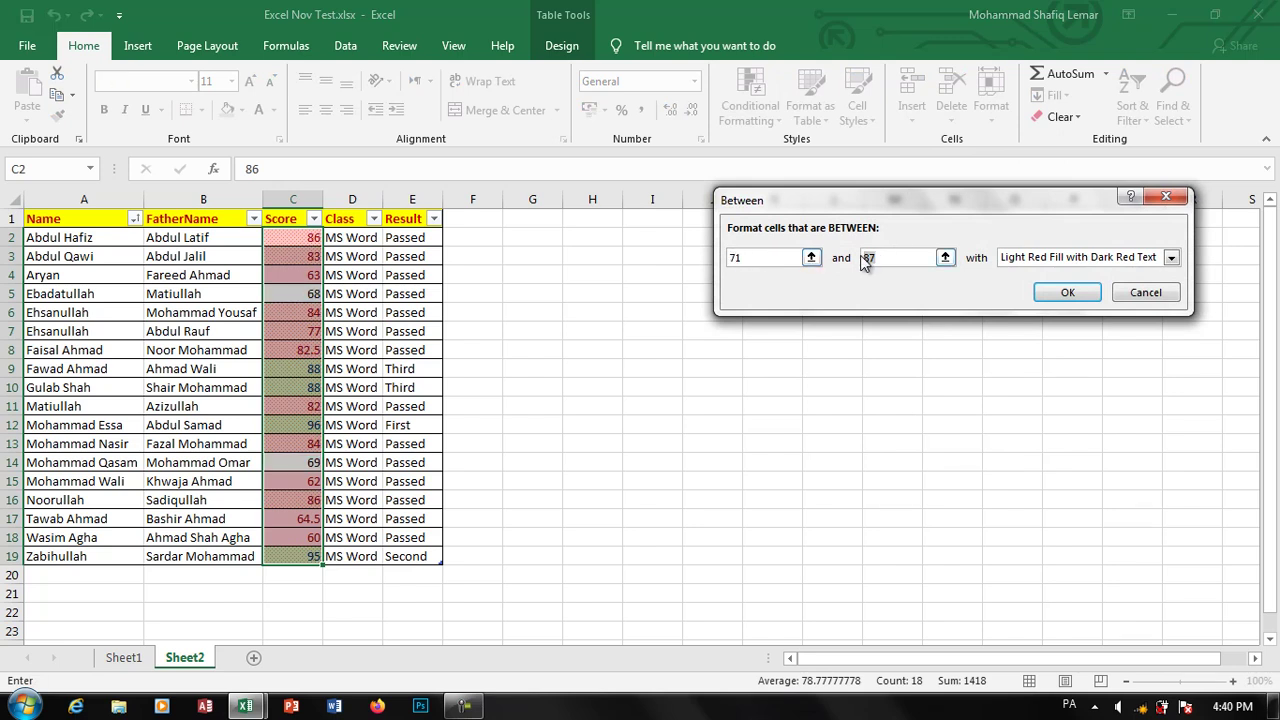
{"action": "type", "text": "64"}
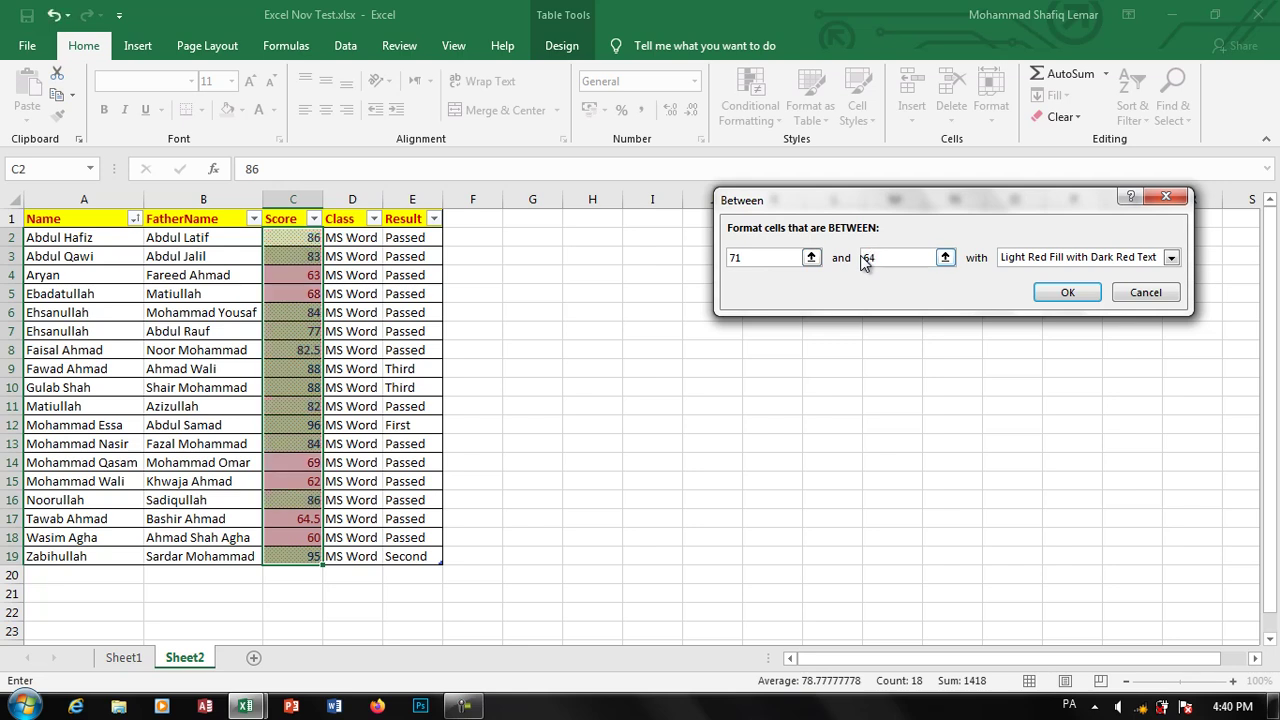
{"action": "left_click", "coordinate": [1056, 257]}
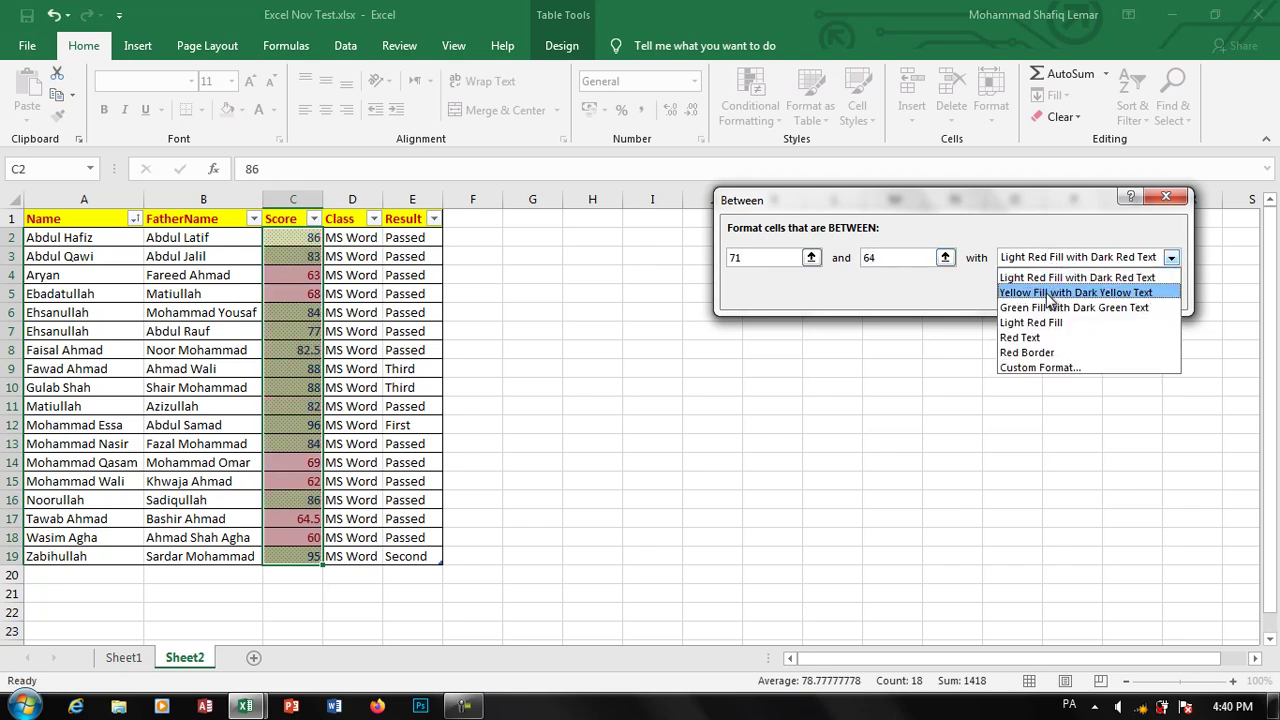
{"action": "left_click", "coordinate": [1042, 293]}
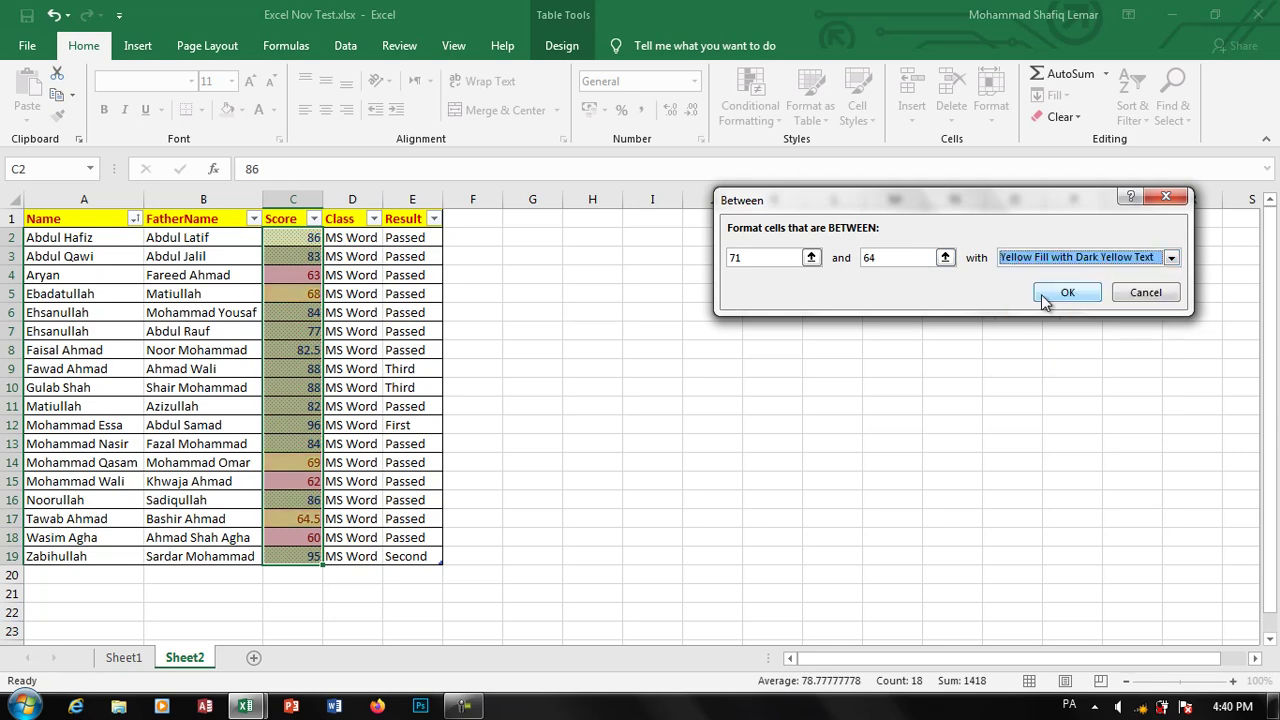
{"action": "left_click", "coordinate": [1064, 294]}
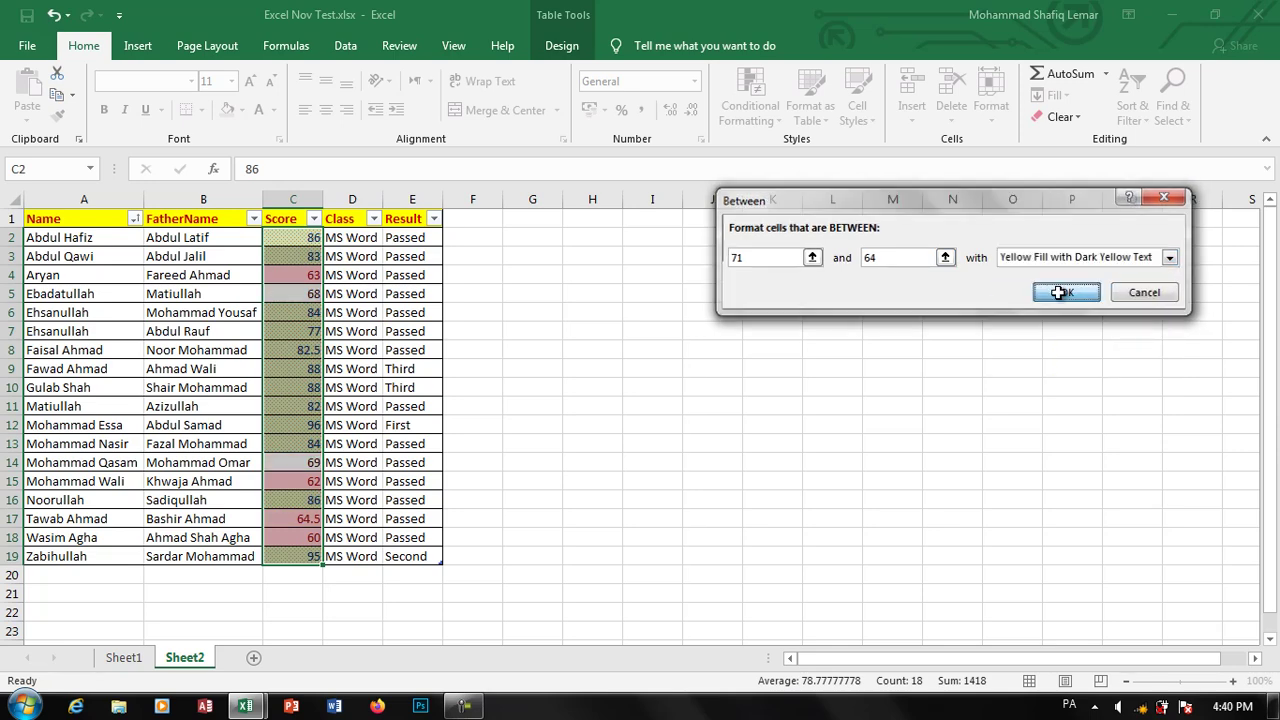
{"action": "left_click_drag", "start_coordinate": [672, 368], "coordinate": [672, 352]}
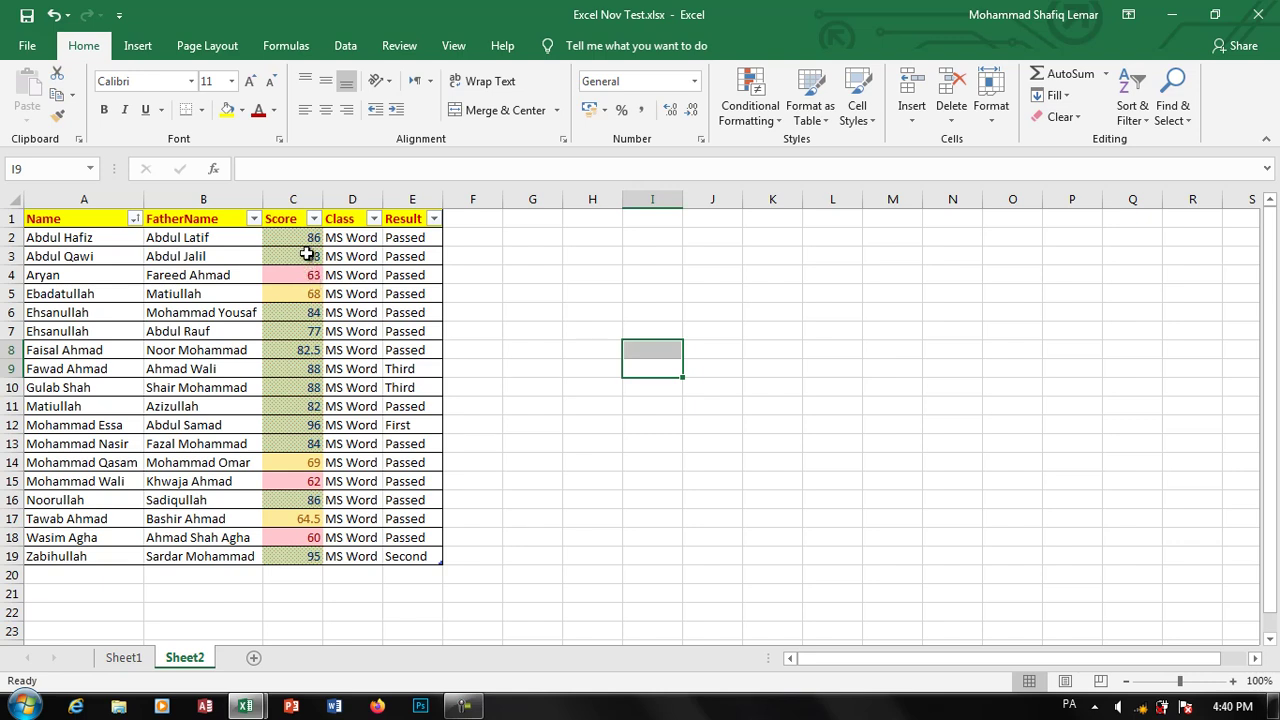
- Test C2 with a score of 20, undo back to 86, and reselect C2:C19 for conditional formatting
{"action": "left_click_drag", "start_coordinate": [306, 240], "coordinate": [295, 555]}
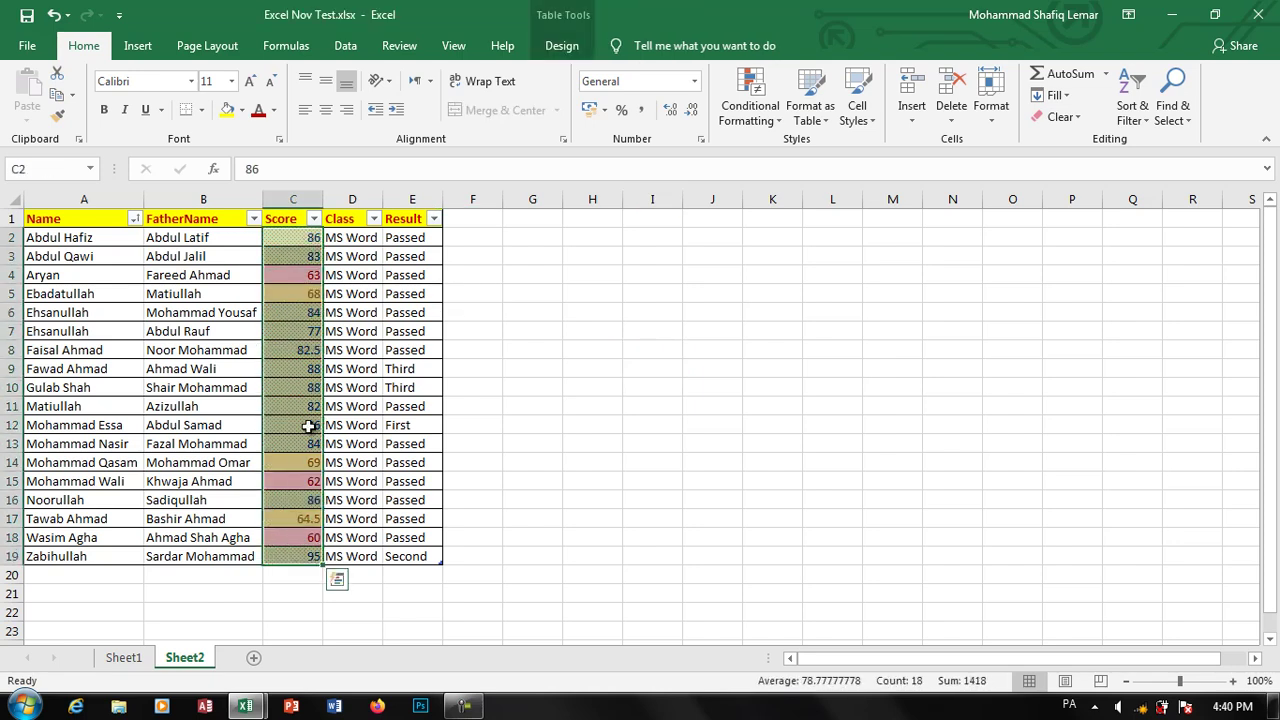
{"action": "left_click", "coordinate": [308, 244]}
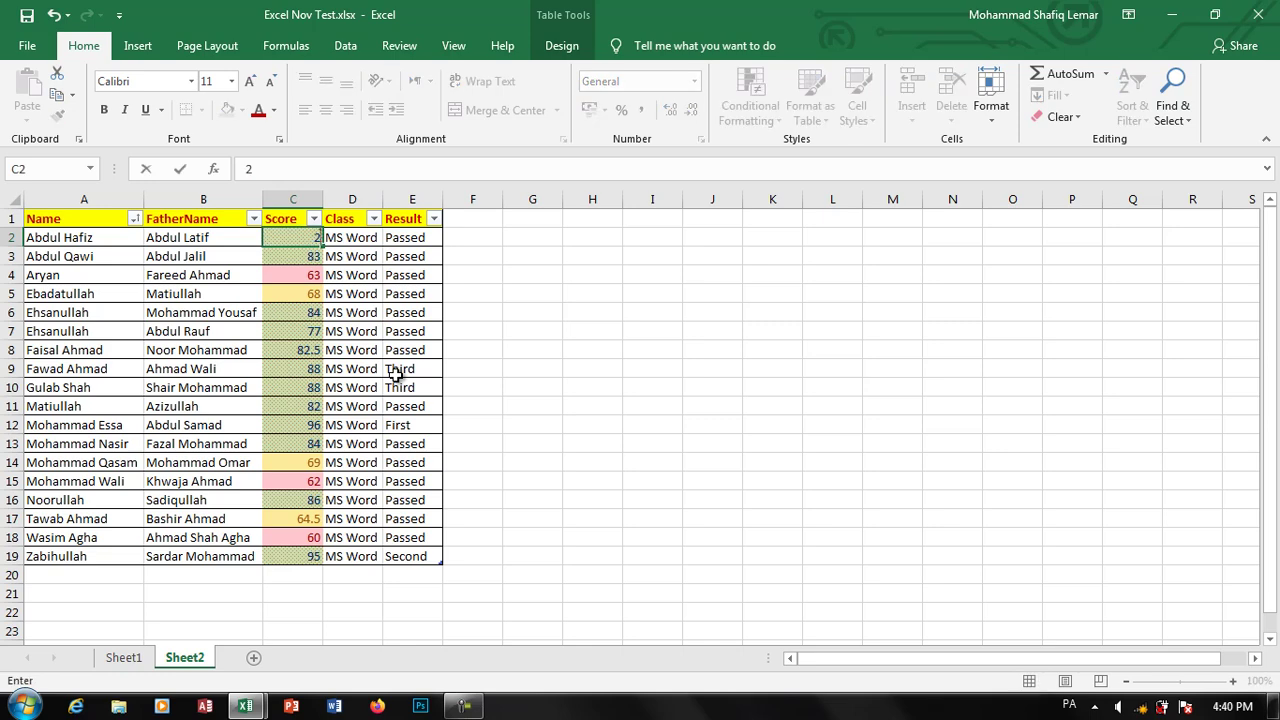
{"action": "type", "text": "20"}
{"action": "key", "text": "Return"}
{"action": "key", "text": "Up"}
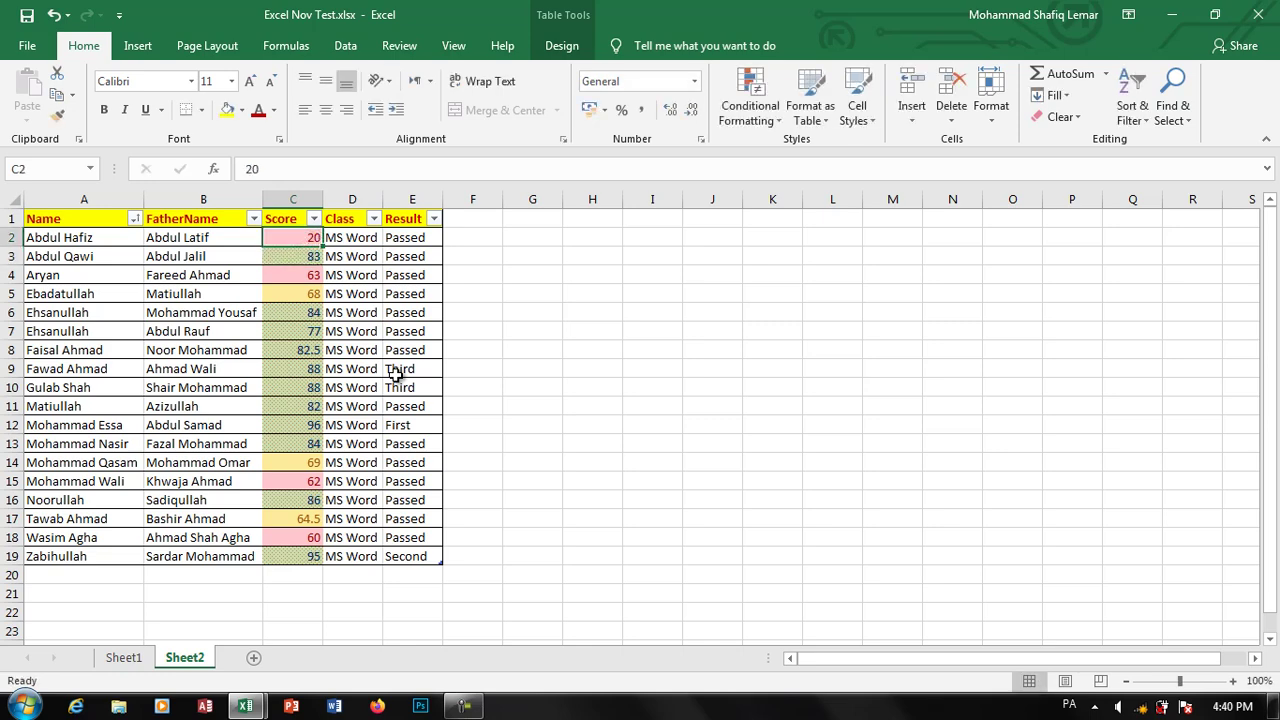
{"action": "key", "text": "ctrl+z"}
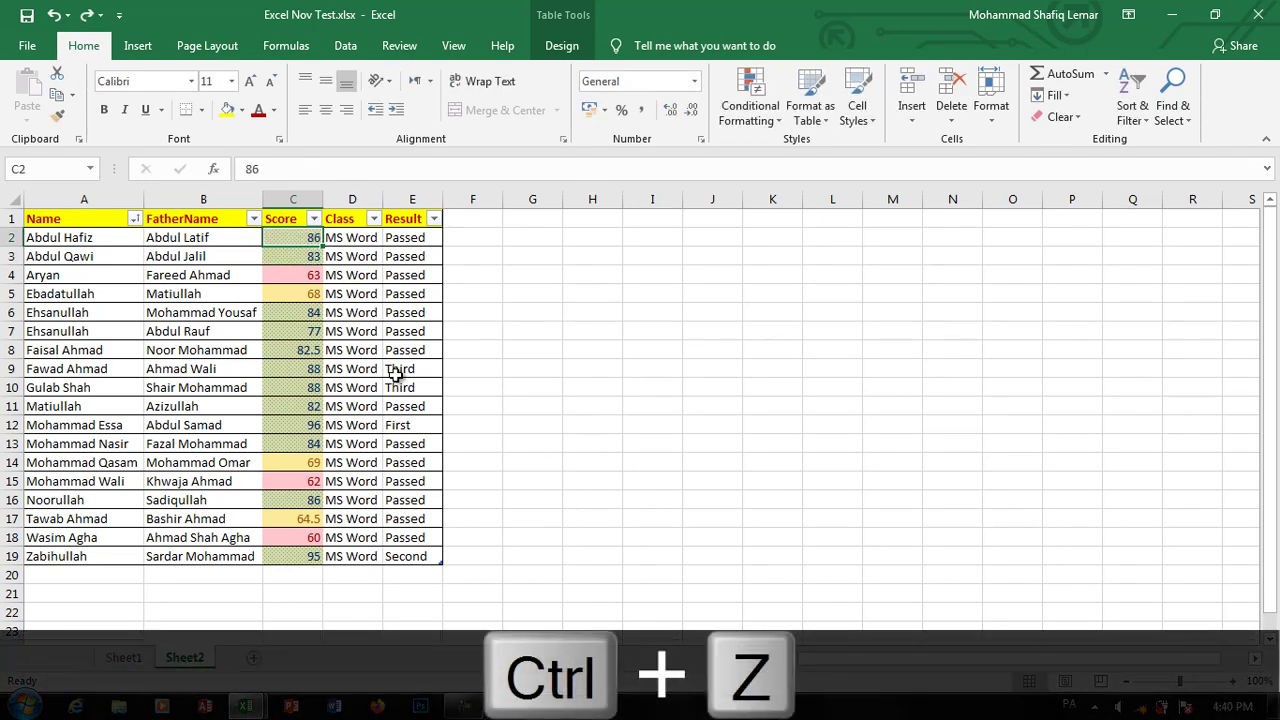
{"action": "left_click_drag", "start_coordinate": [288, 245], "coordinate": [295, 555]}
{"action": "left_click", "coordinate": [750, 105]}
{"action": "mouse_move", "coordinate": [812, 152]}
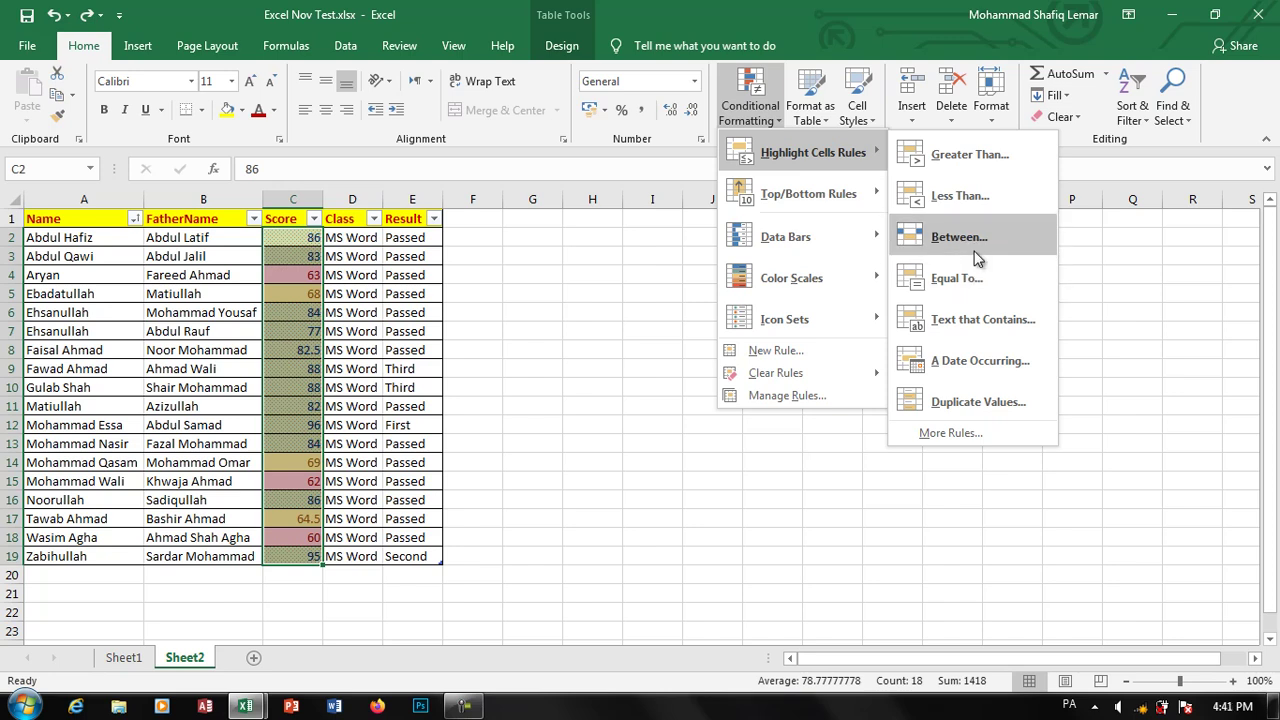
- Start an Equal To rule for 100 with a custom format
{"action": "left_click", "coordinate": [975, 275]}
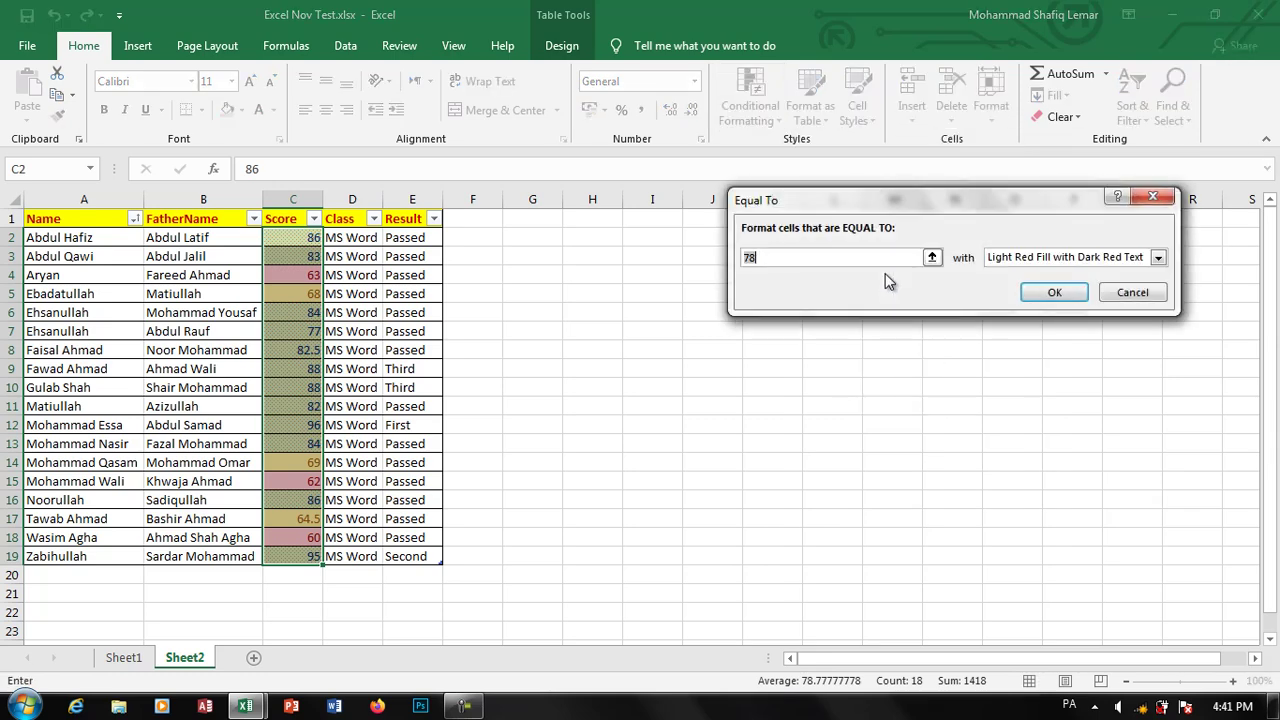
{"action": "key", "text": "BackSpace"}
{"action": "key", "text": "BackSpace"}
{"action": "type", "text": "100"}
{"action": "left_click", "coordinate": [1050, 258]}
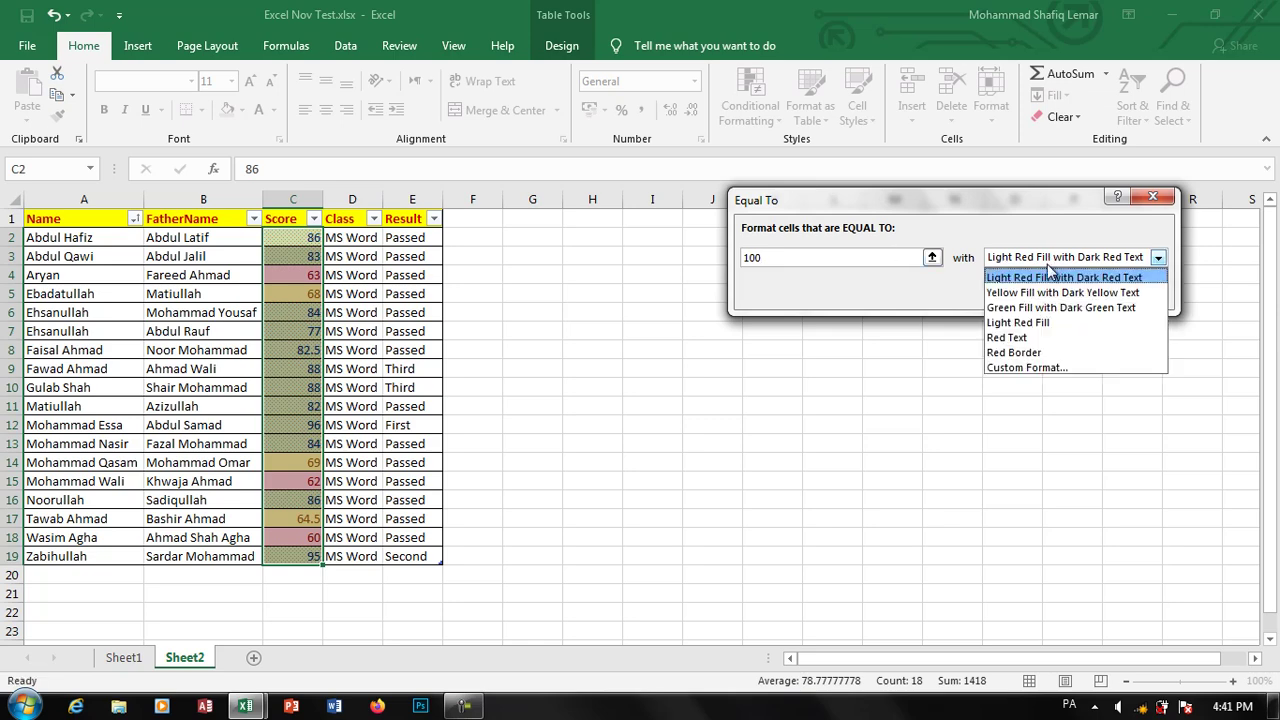
{"action": "left_click", "coordinate": [1040, 367]}
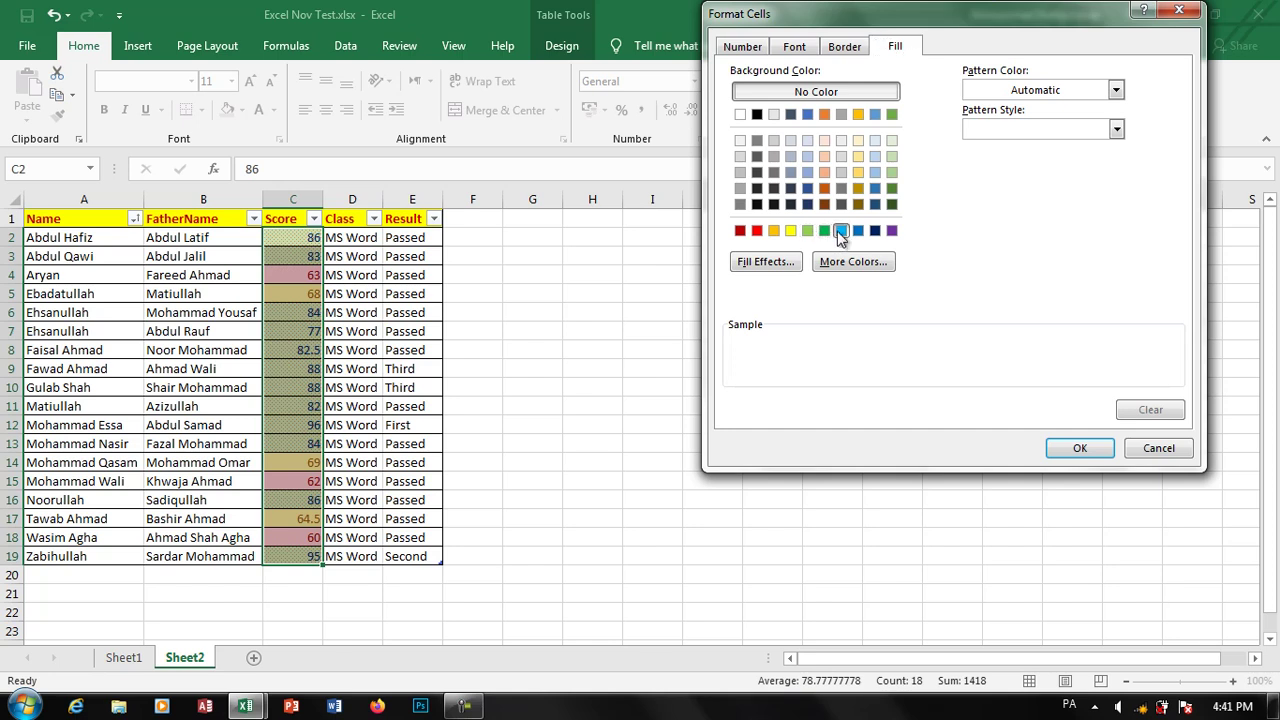
- Try a light blue fill and a red outline border in the custom format
{"action": "left_click", "coordinate": [840, 231]}
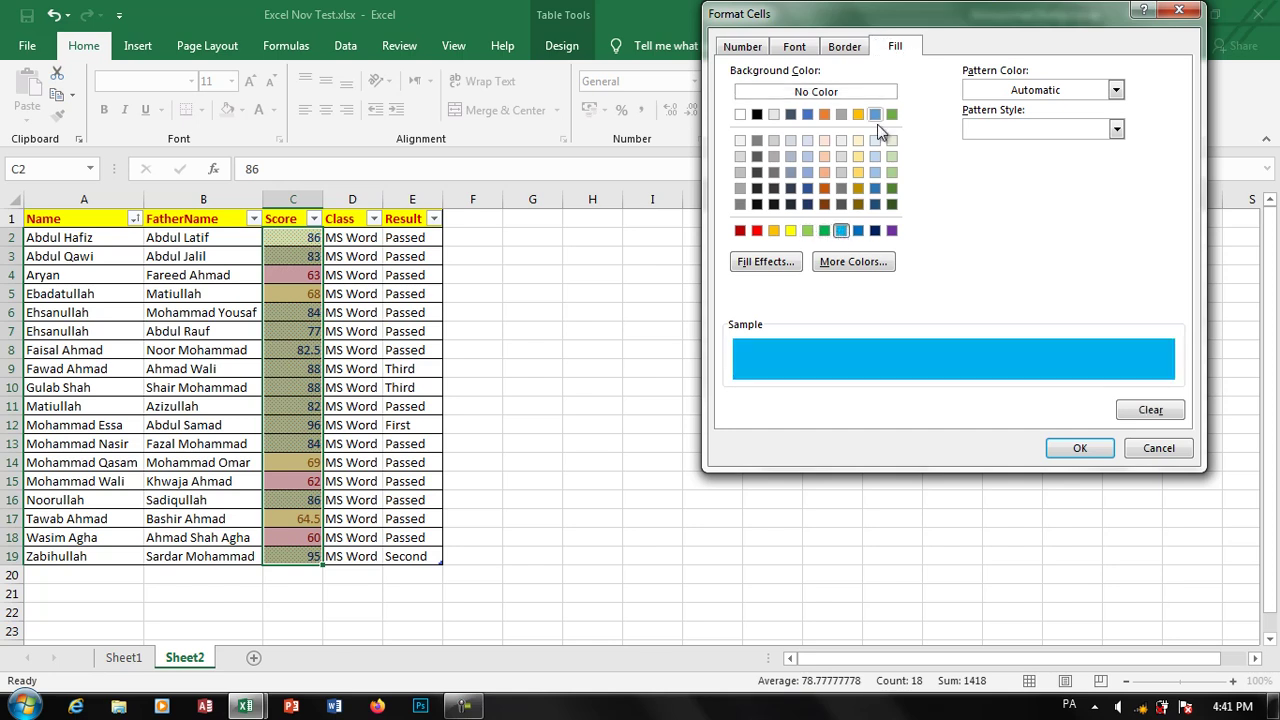
{"action": "left_click", "coordinate": [845, 47]}
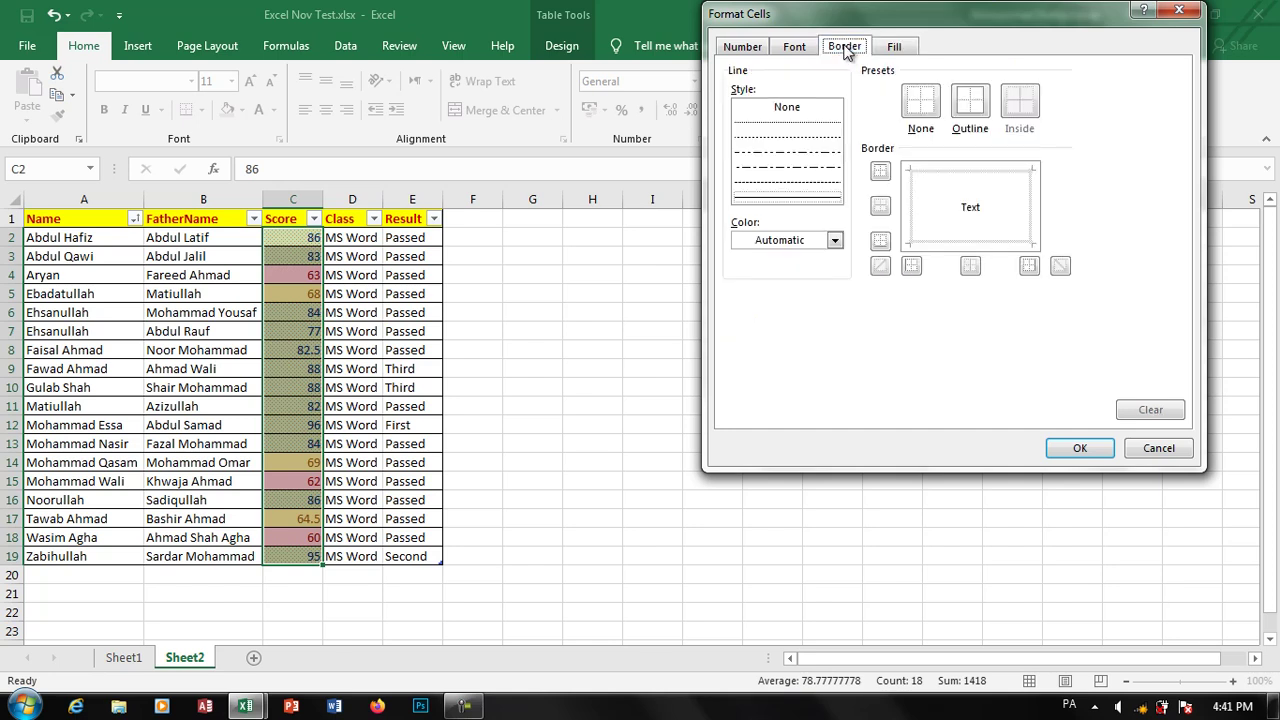
{"action": "left_click", "coordinate": [832, 240]}
{"action": "left_click", "coordinate": [757, 408]}
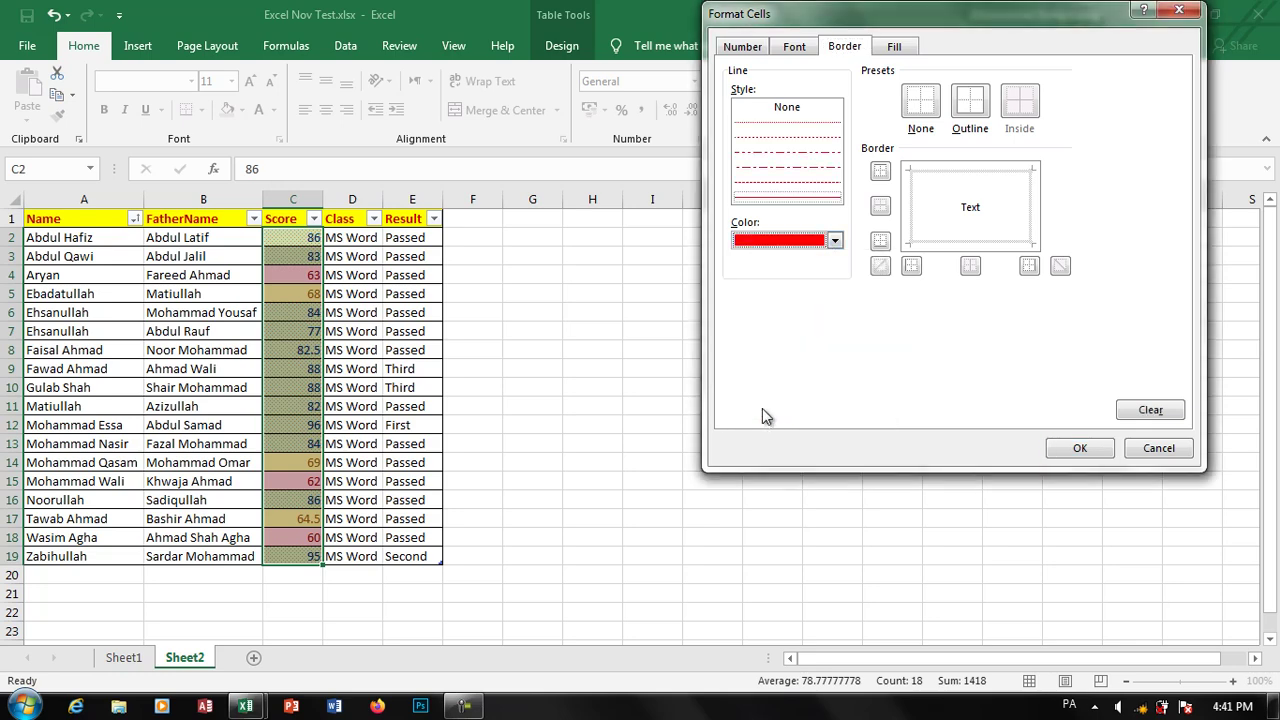
{"action": "left_click", "coordinate": [957, 108]}
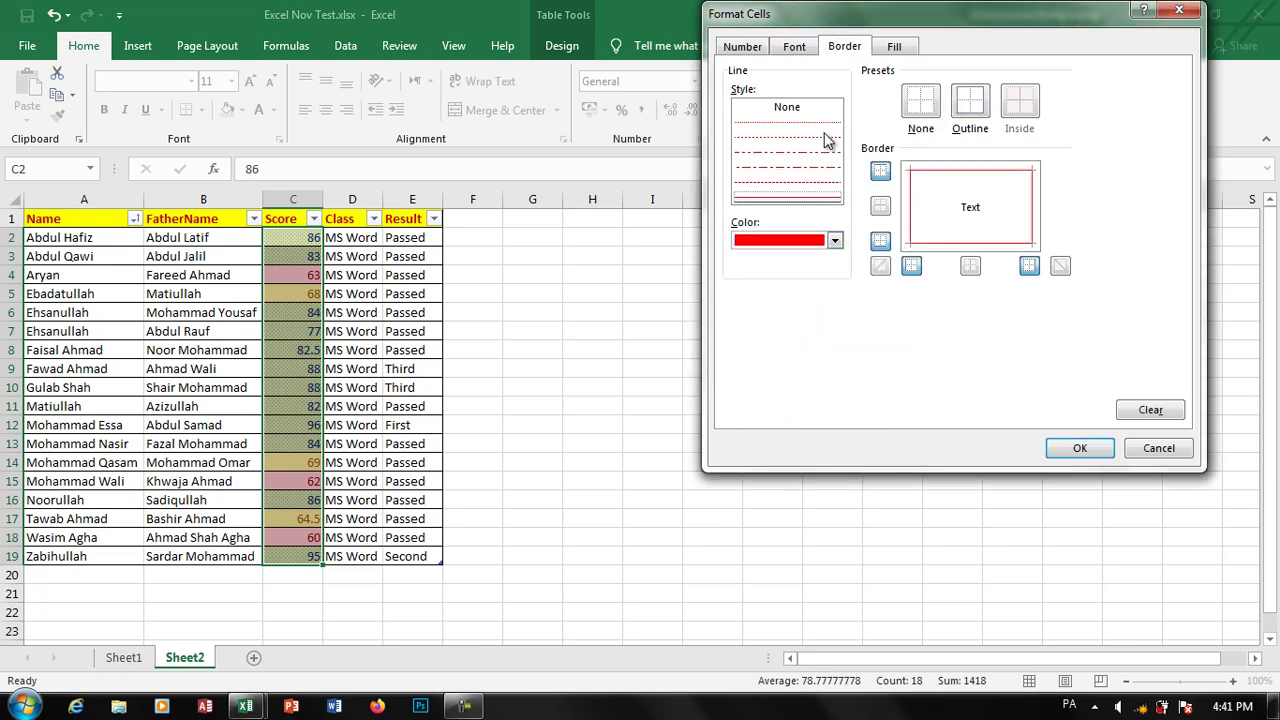
- Make the text bold, single-underlined and orange without strikethrough, then apply the rule
{"action": "left_click", "coordinate": [796, 47]}
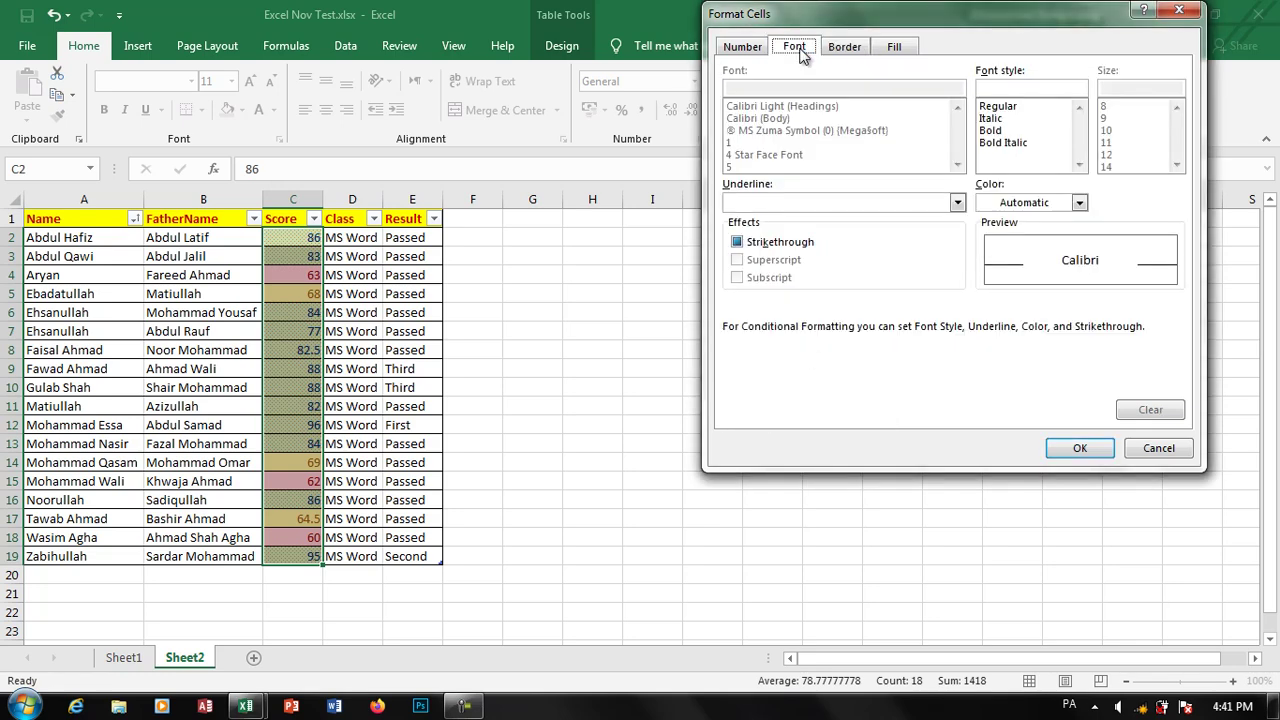
{"action": "left_click", "coordinate": [992, 131]}
{"action": "left_click", "coordinate": [795, 244]}
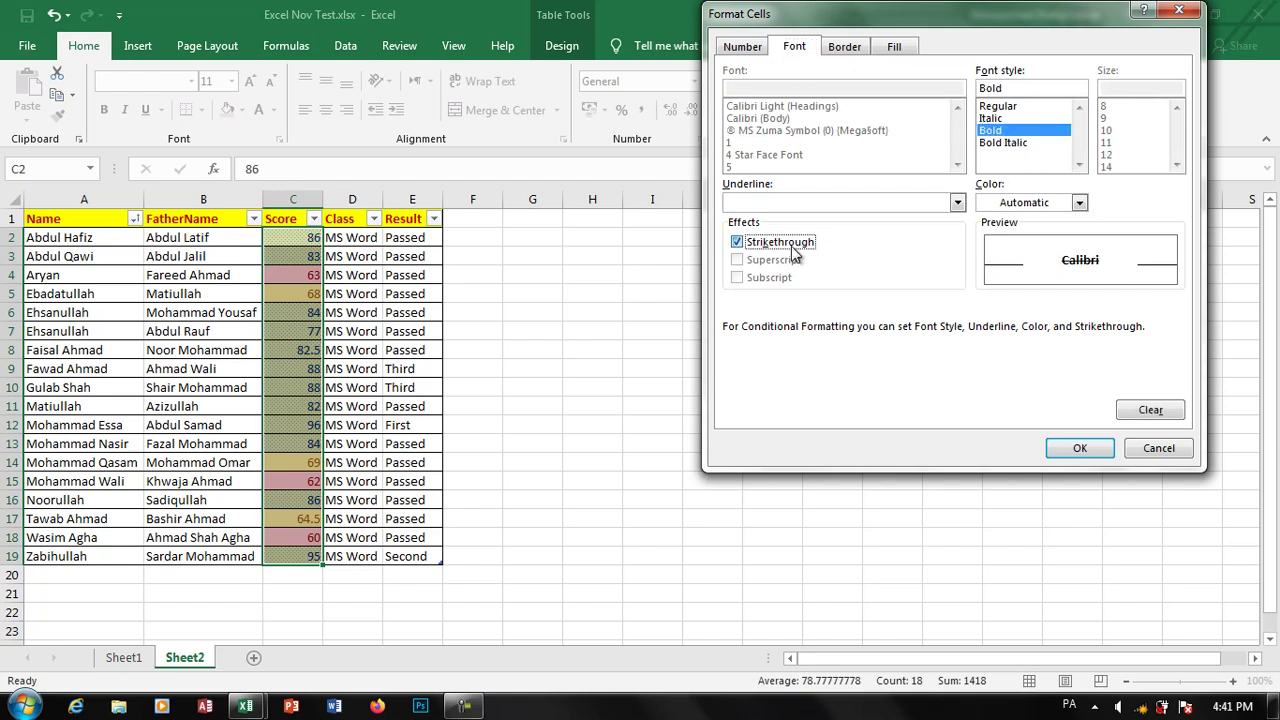
{"action": "left_click", "coordinate": [867, 202]}
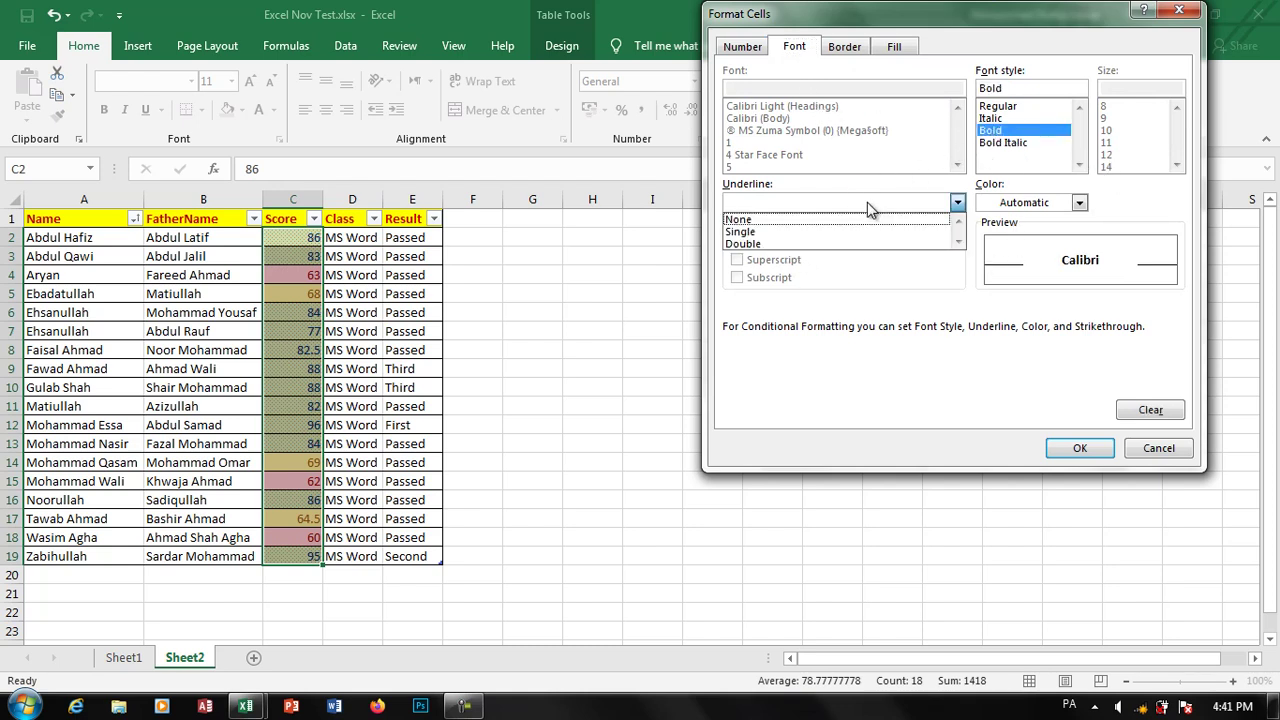
{"action": "left_click", "coordinate": [808, 232]}
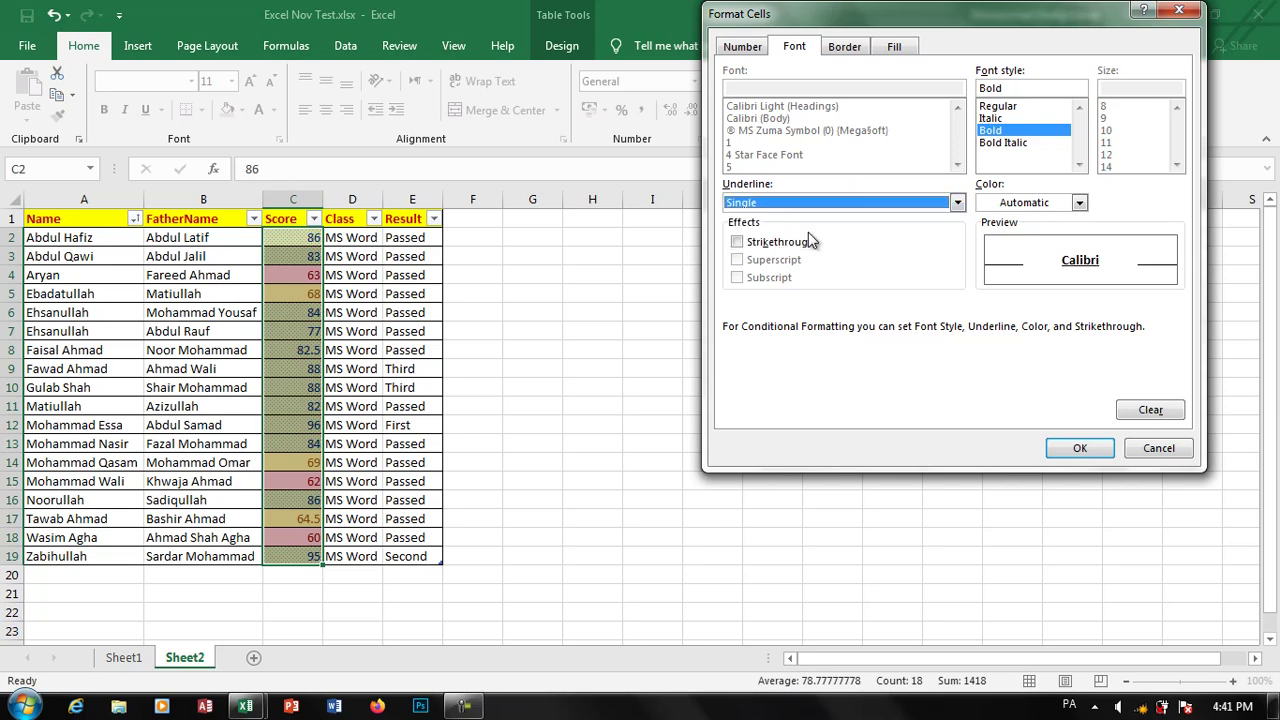
{"action": "left_click", "coordinate": [1027, 204]}
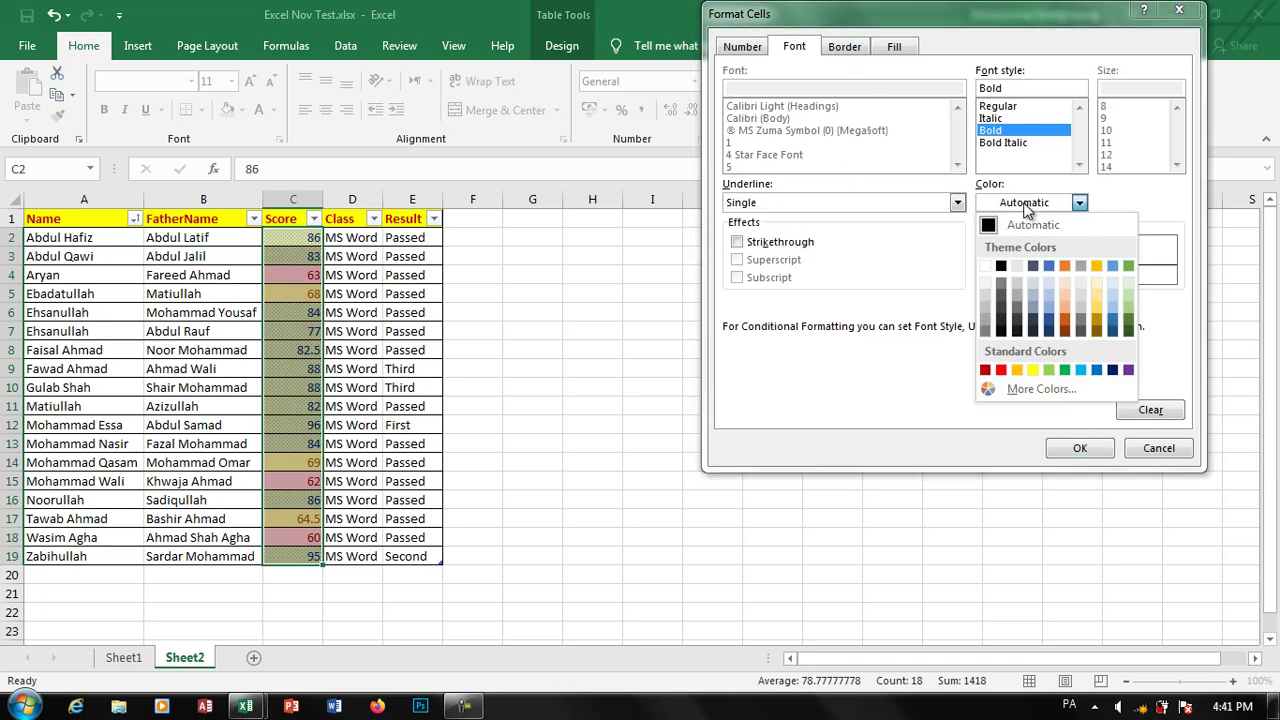
{"action": "left_click", "coordinate": [1016, 370]}
{"action": "left_click", "coordinate": [1080, 448]}
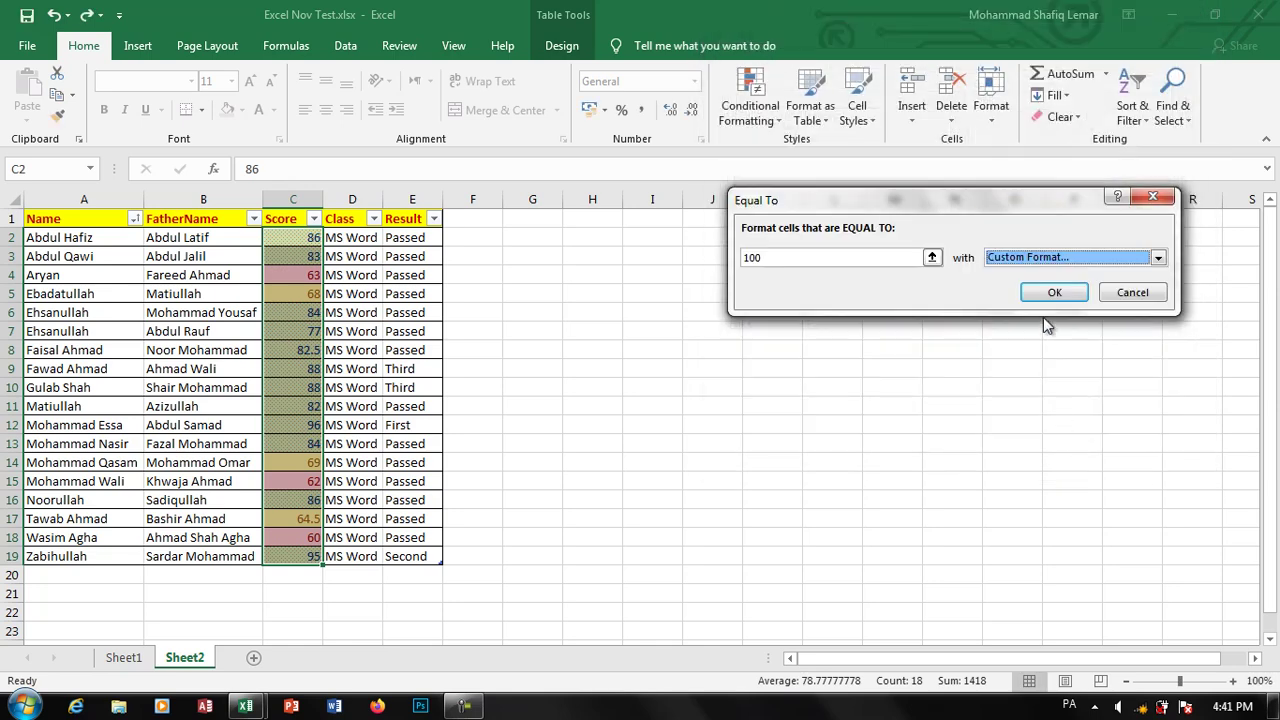
{"action": "left_click", "coordinate": [1052, 294]}
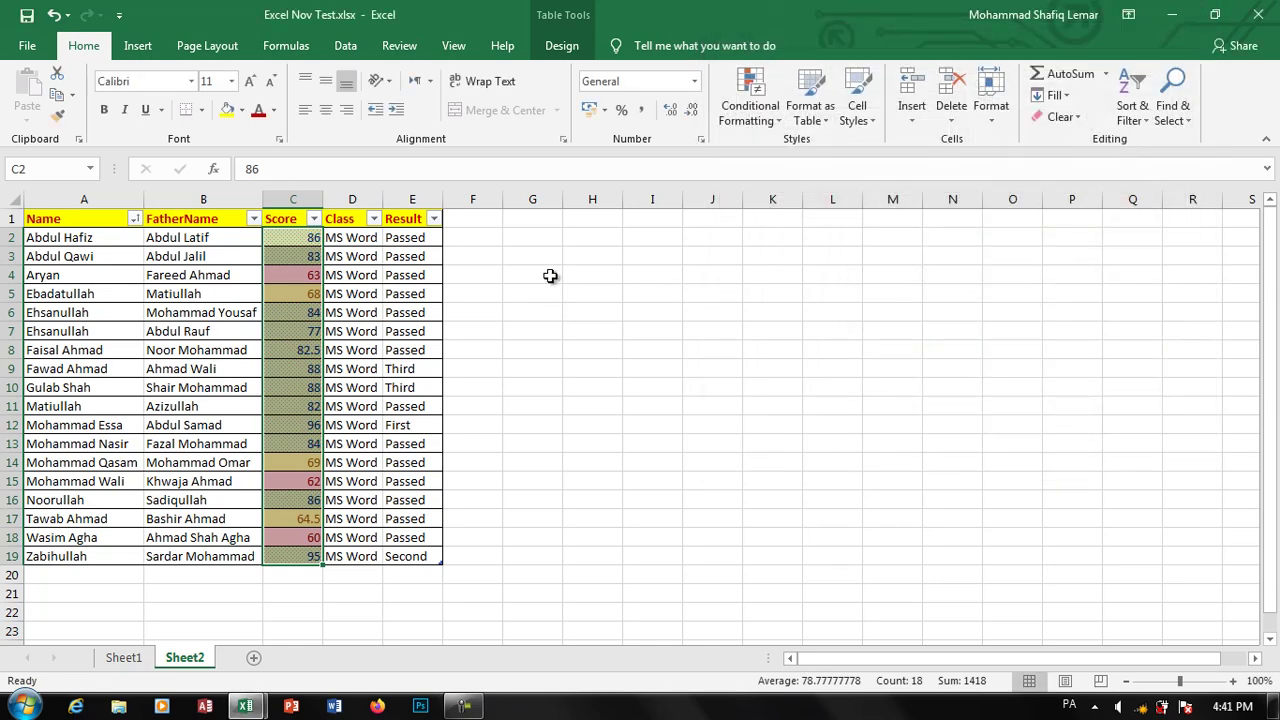
{"action": "left_click", "coordinate": [300, 460]}
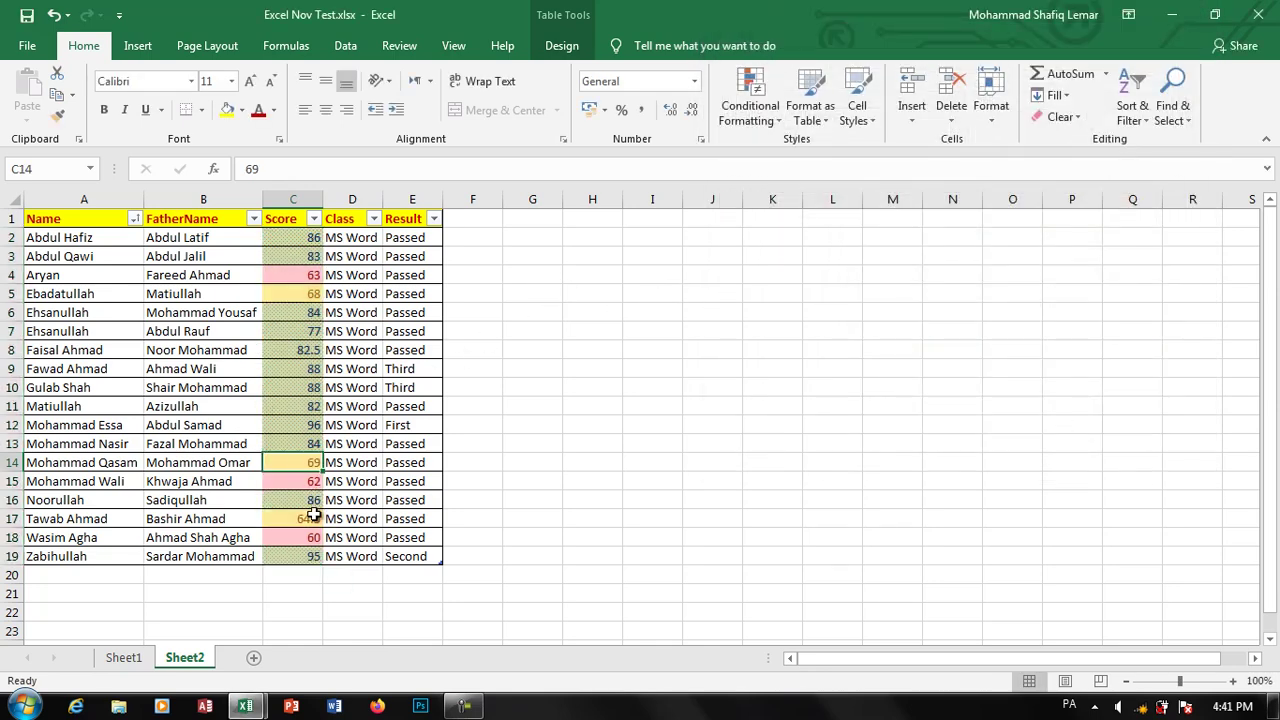
{"action": "left_click", "coordinate": [309, 408]}
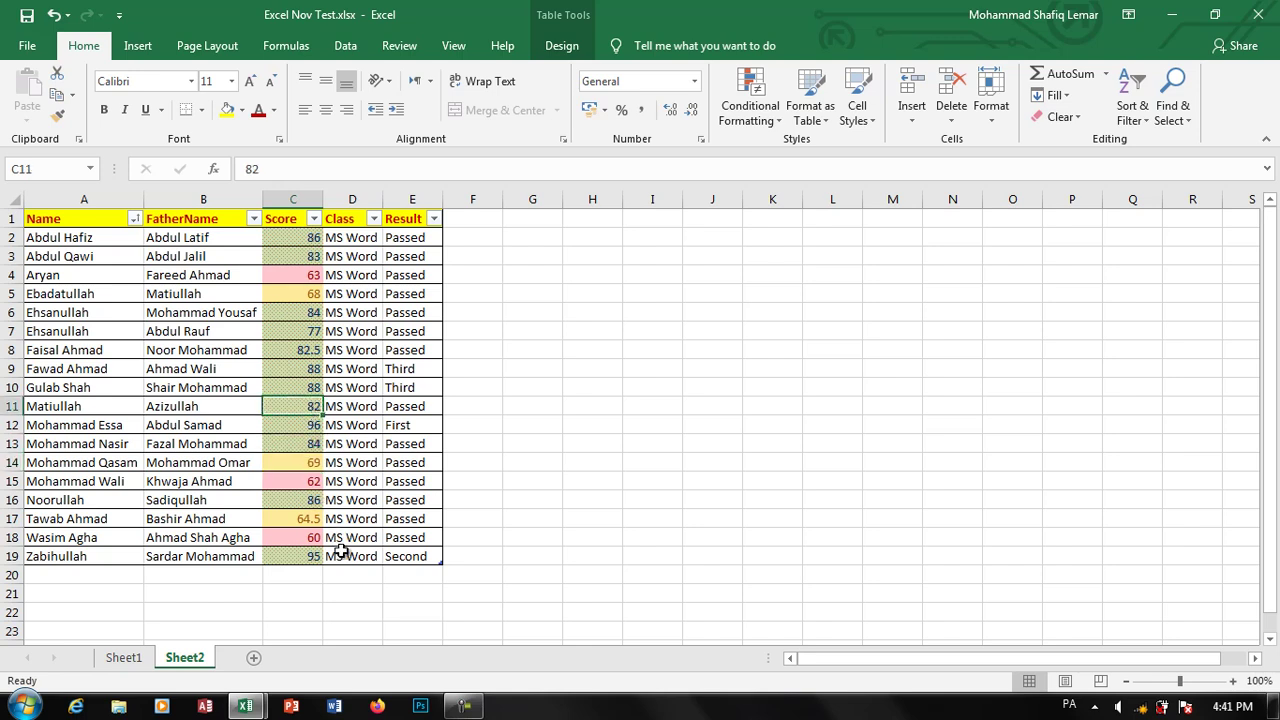
{"action": "type", "text": "100"}
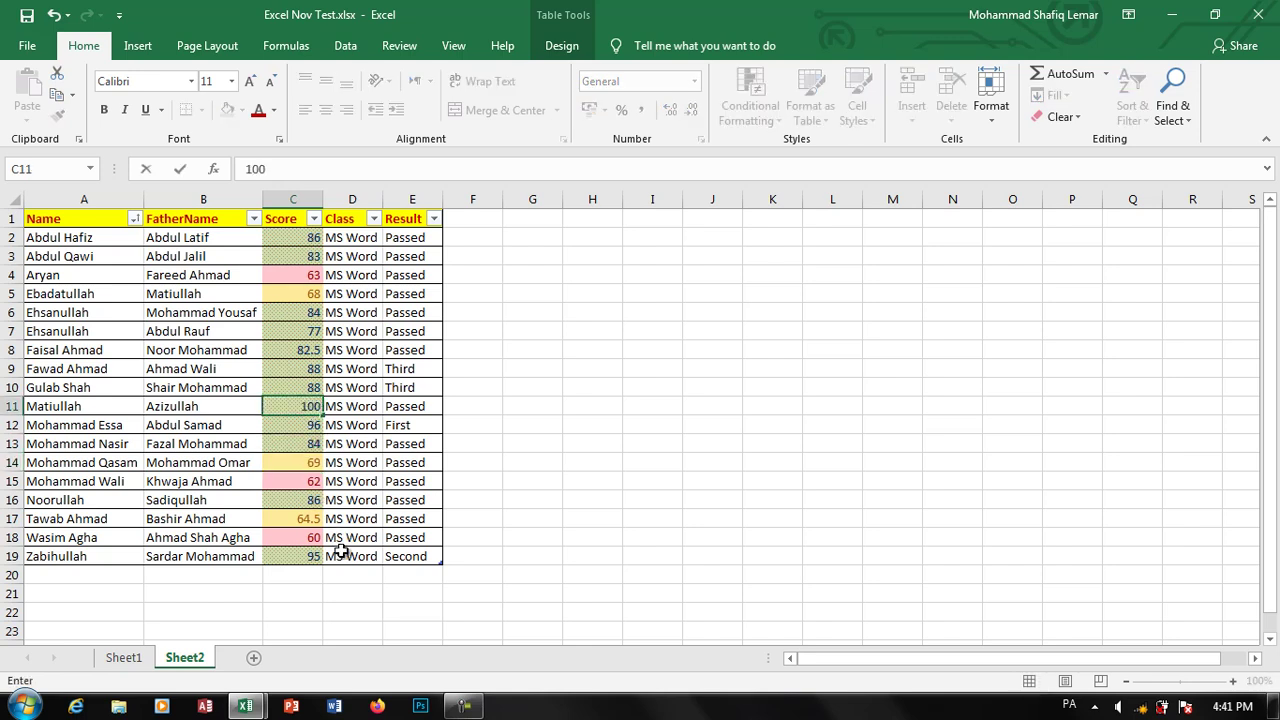
{"action": "key", "text": "Return"}
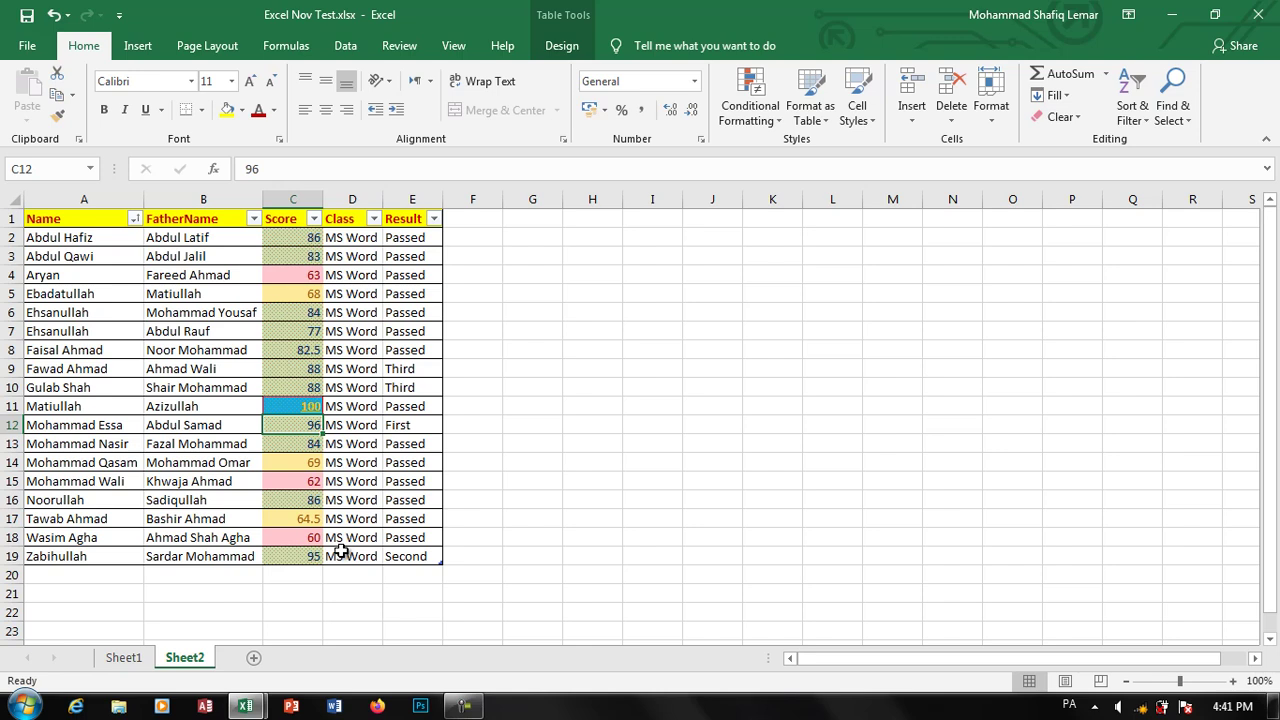
{"action": "key", "text": "Up"}
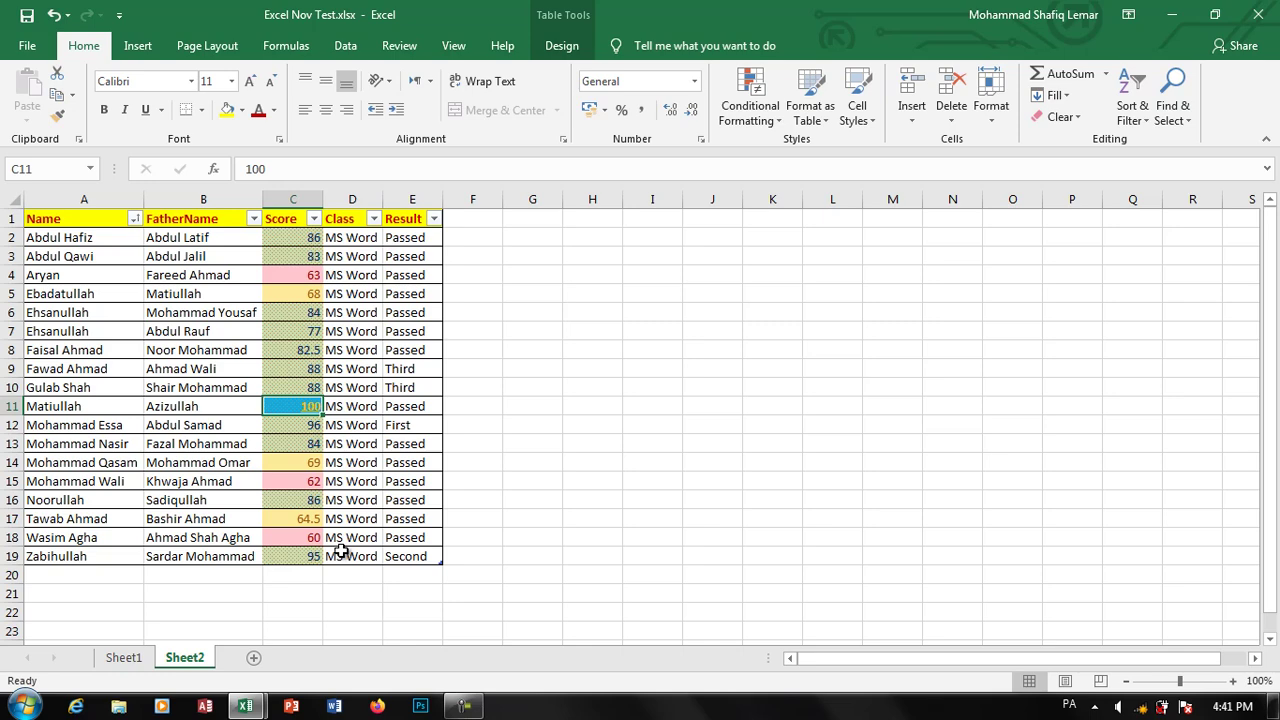
{"action": "key", "text": "ctrl+z"}
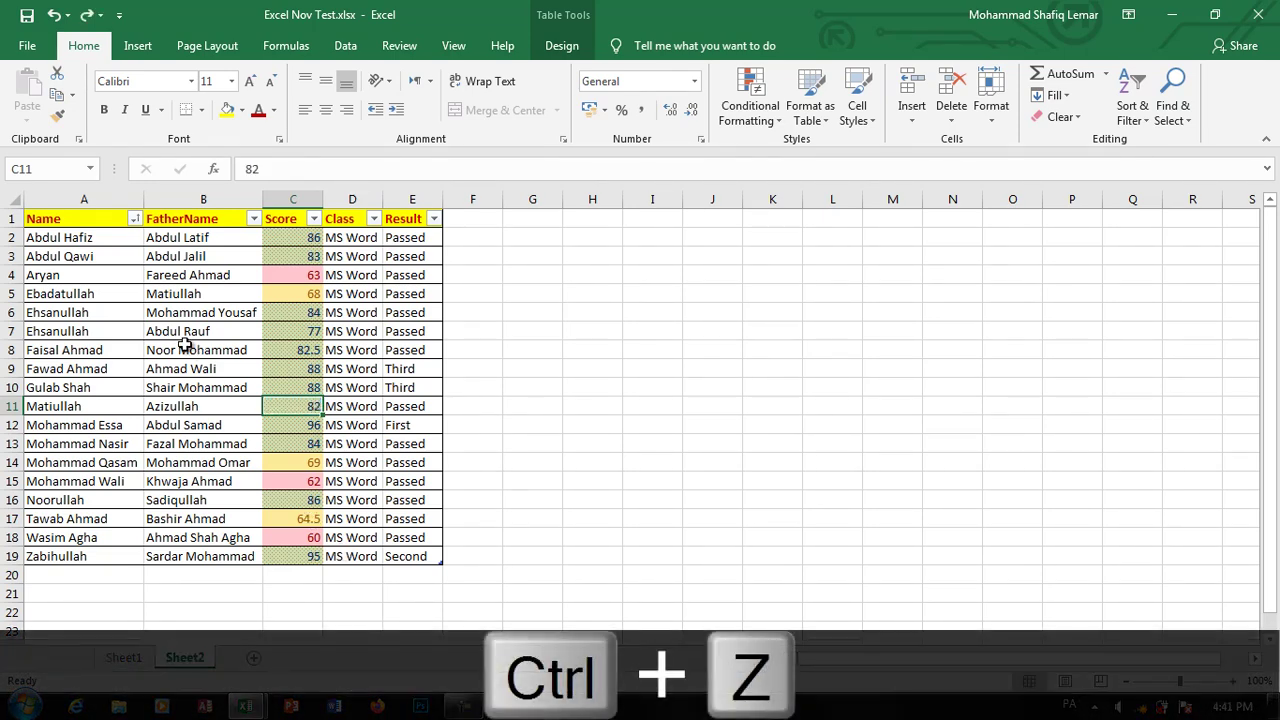
- Select Scores C2:C19, abandon a Text that Contains '6' rule, and clear their formats
{"action": "left_click_drag", "start_coordinate": [287, 241], "coordinate": [283, 555]}
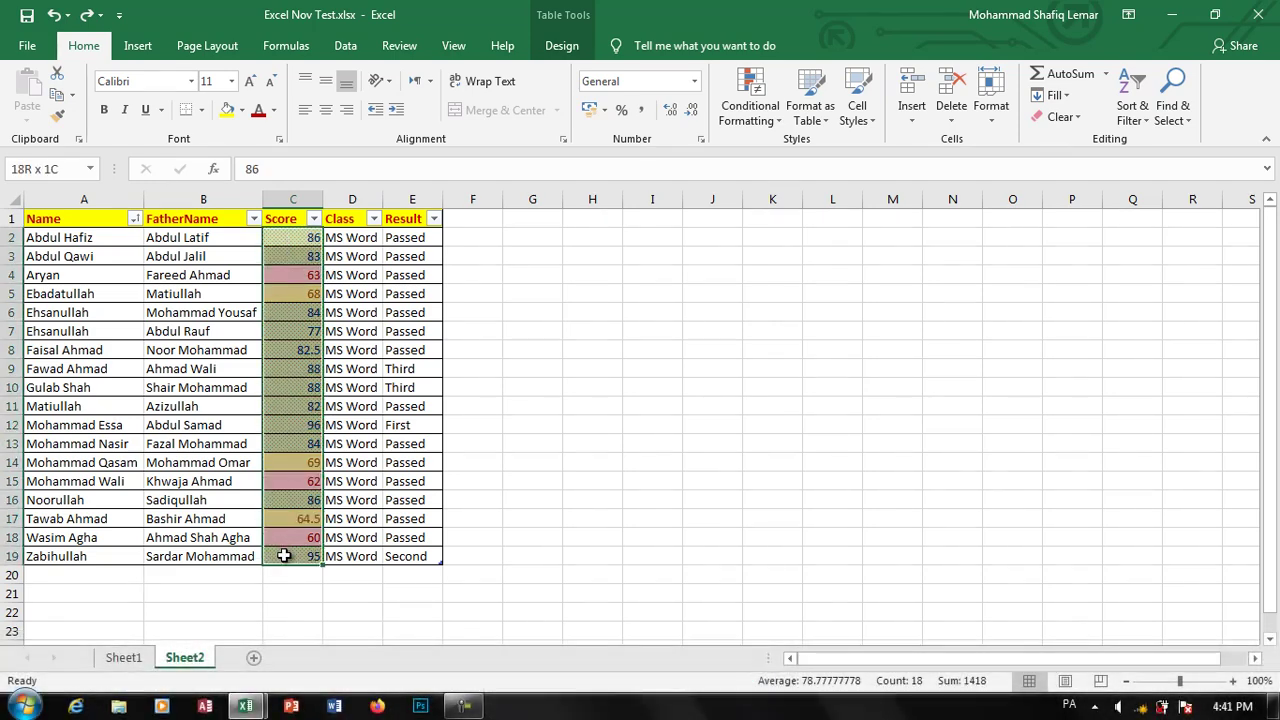
{"action": "left_click", "coordinate": [750, 105]}
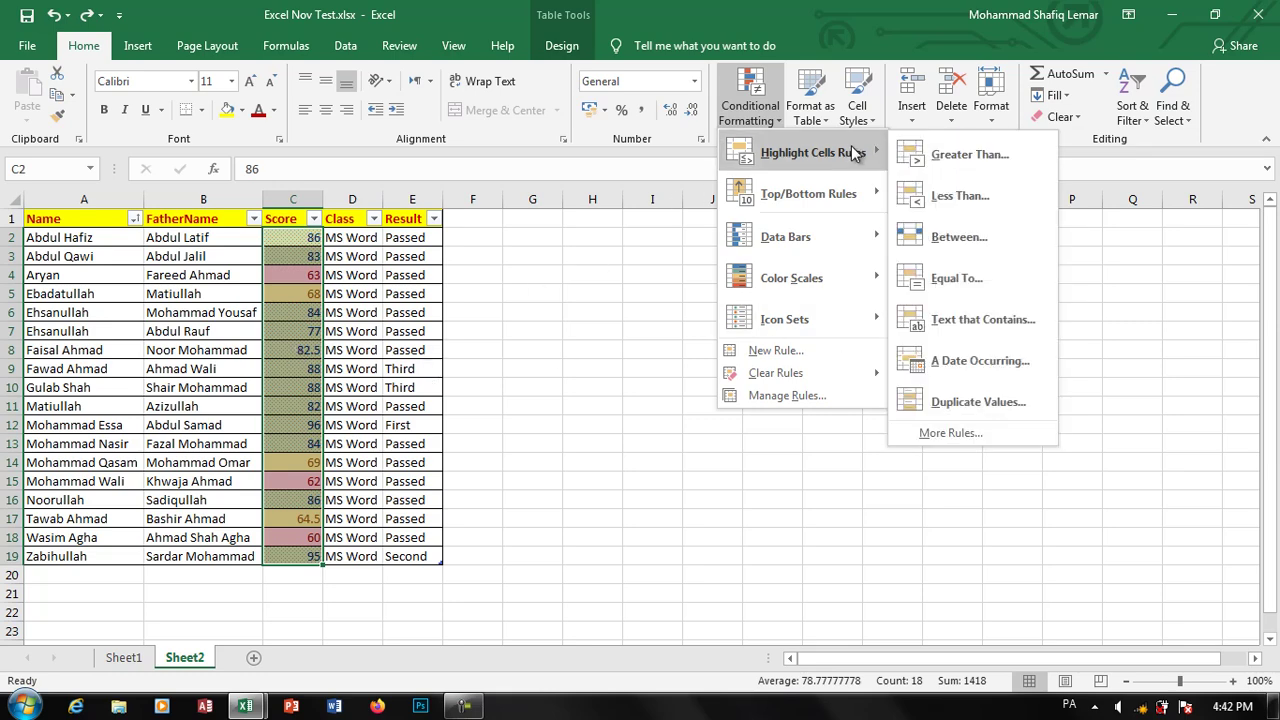
{"action": "mouse_move", "coordinate": [812, 152]}
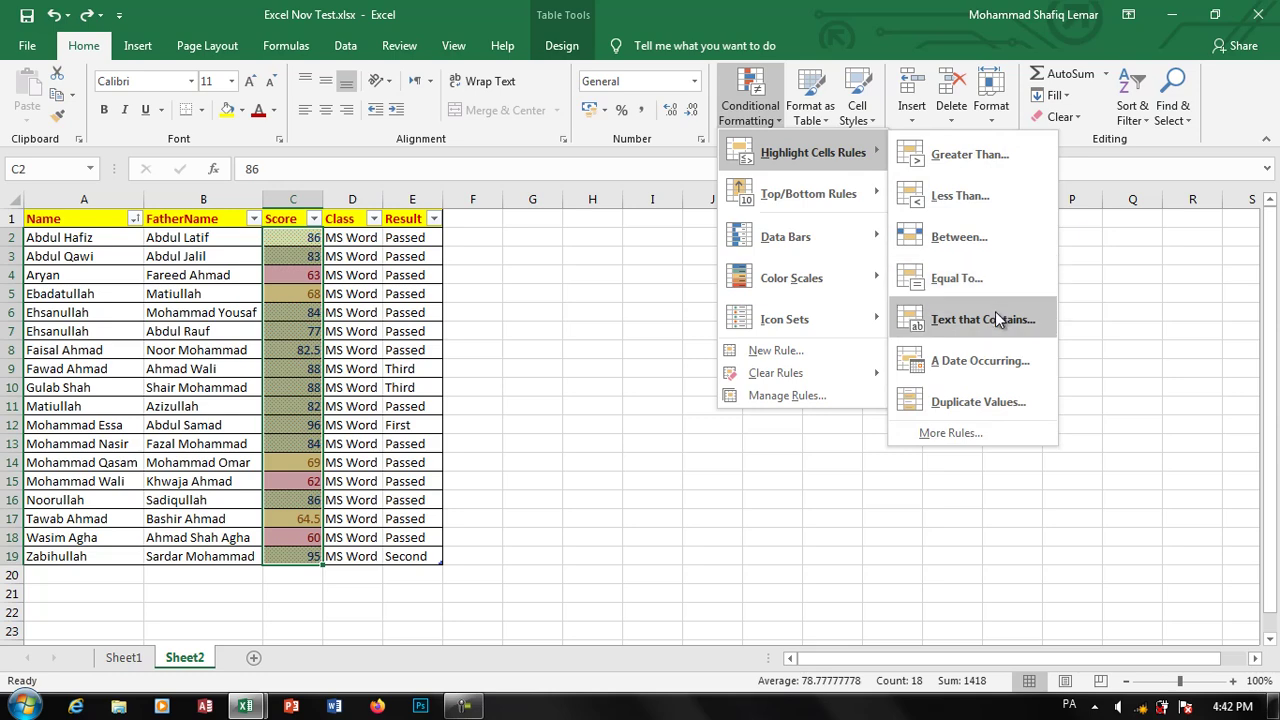
{"action": "left_click", "coordinate": [993, 322]}
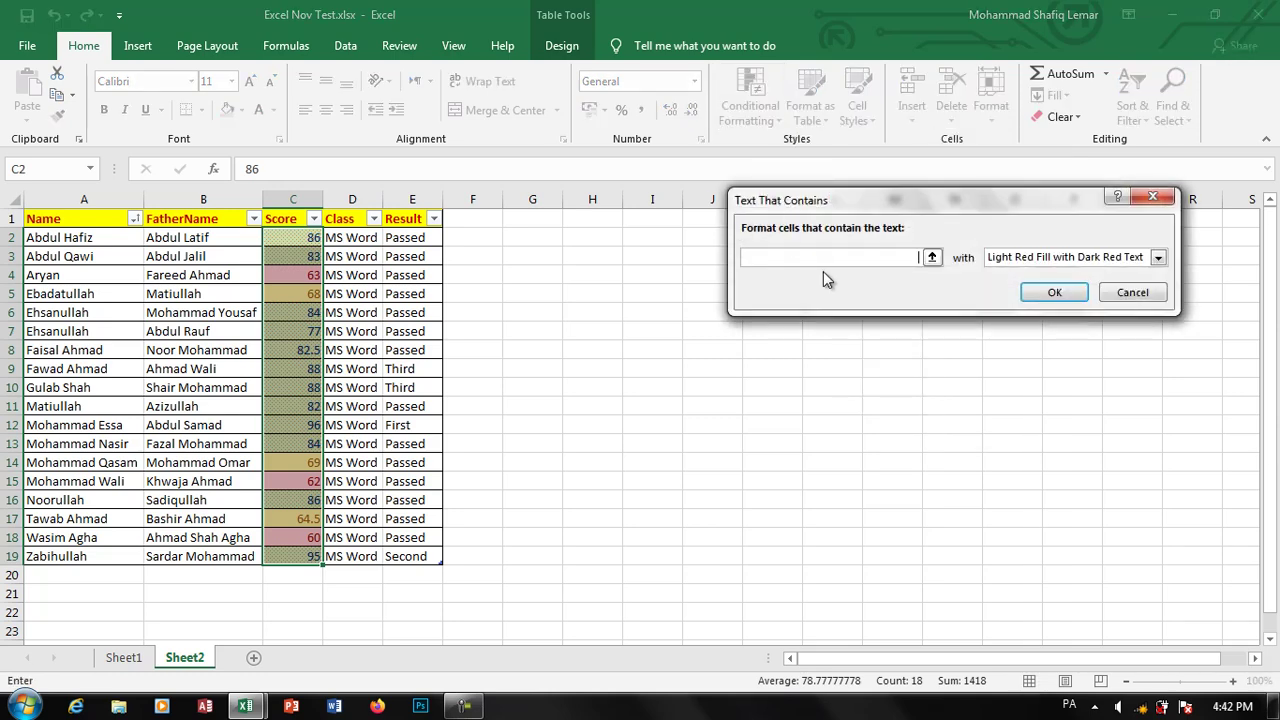
{"action": "type", "text": "6"}
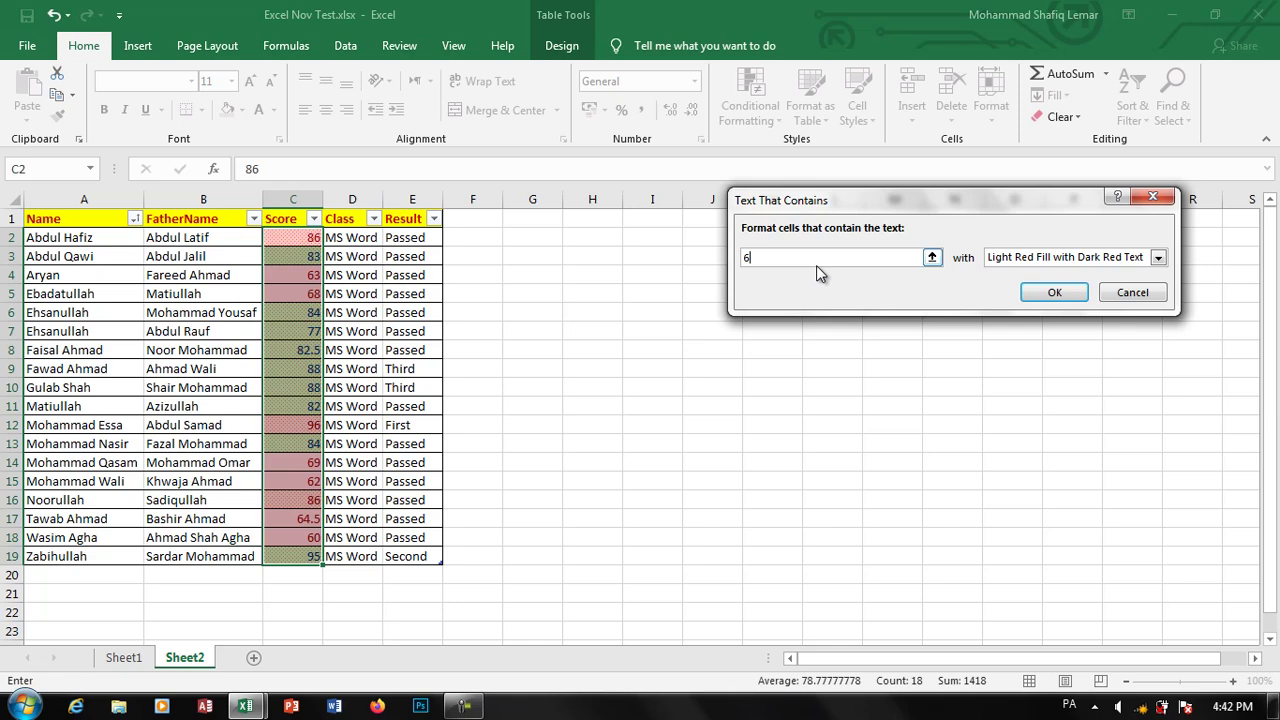
{"action": "left_click", "coordinate": [1155, 293]}
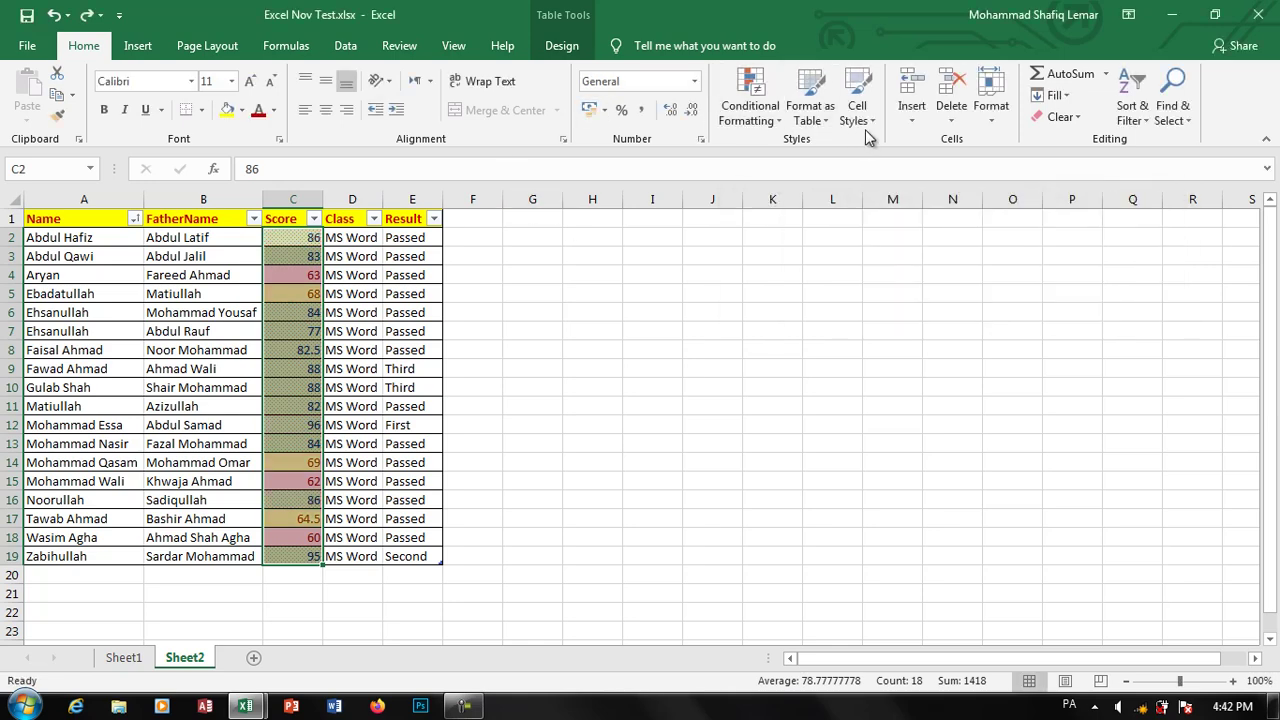
{"action": "left_click", "coordinate": [1060, 117]}
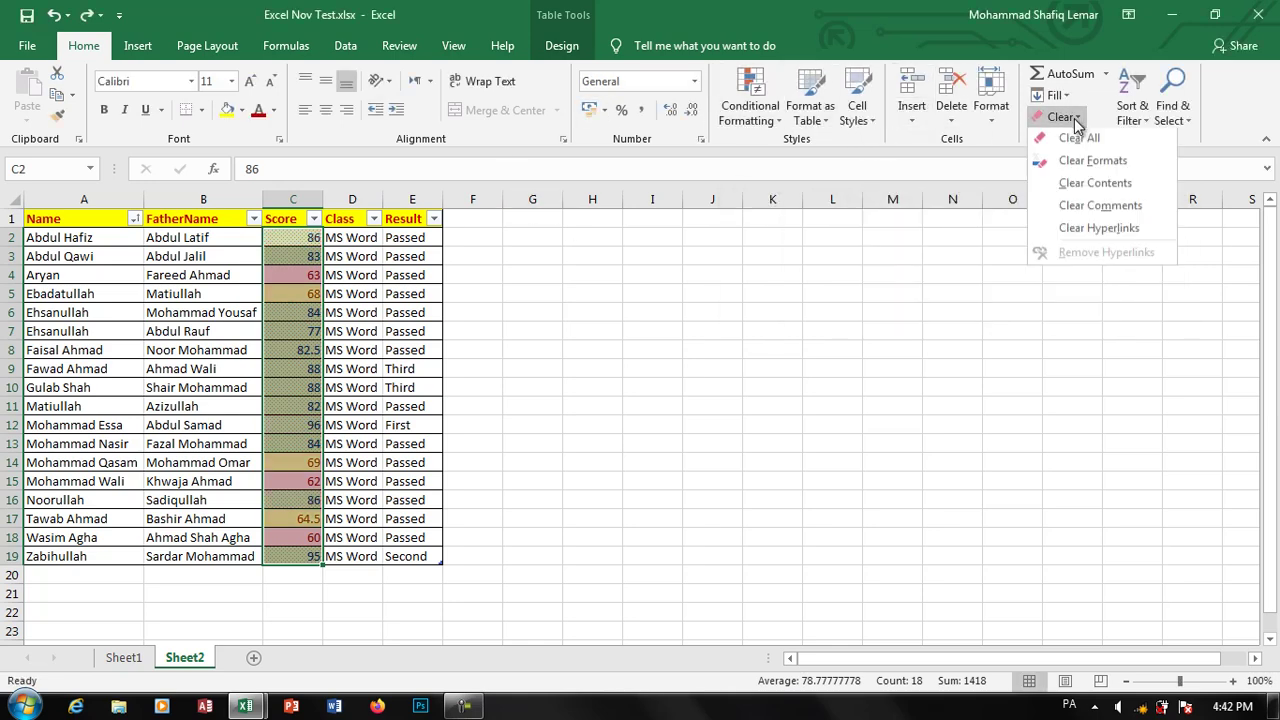
{"action": "left_click", "coordinate": [1115, 170]}
{"action": "left_click", "coordinate": [750, 100]}
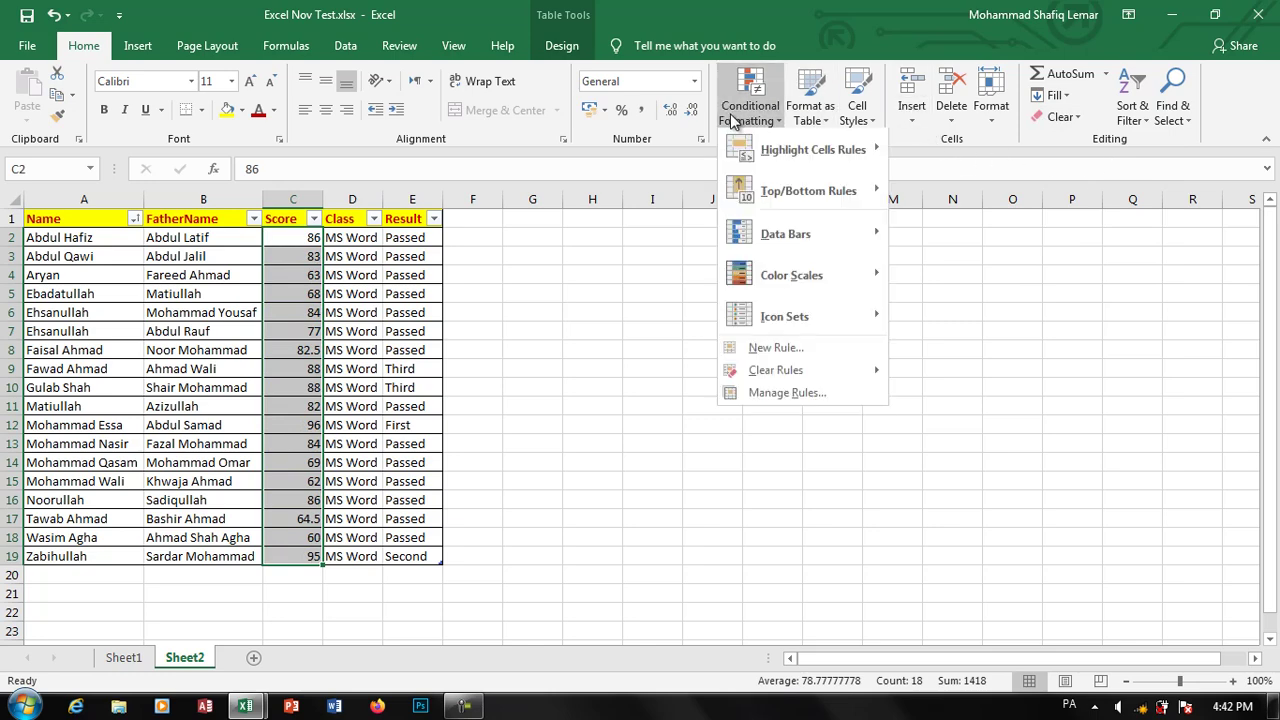
{"action": "mouse_move", "coordinate": [812, 152]}
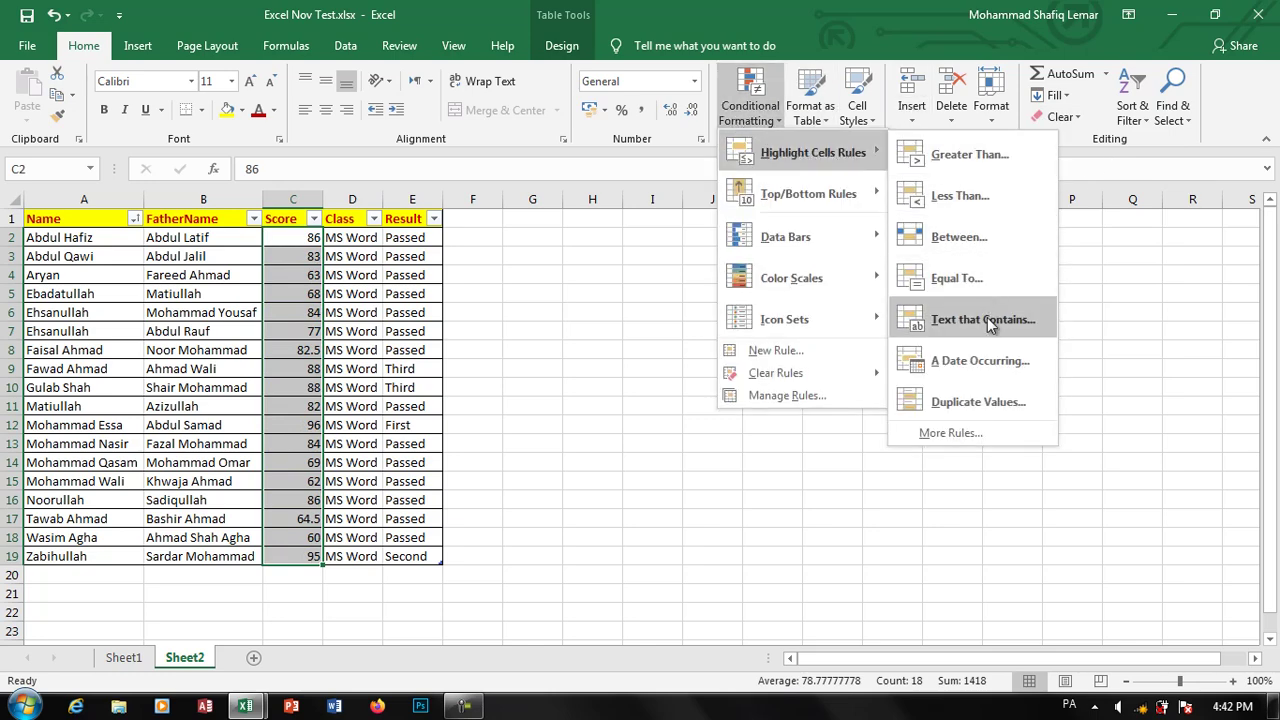
{"action": "left_click", "coordinate": [987, 319]}
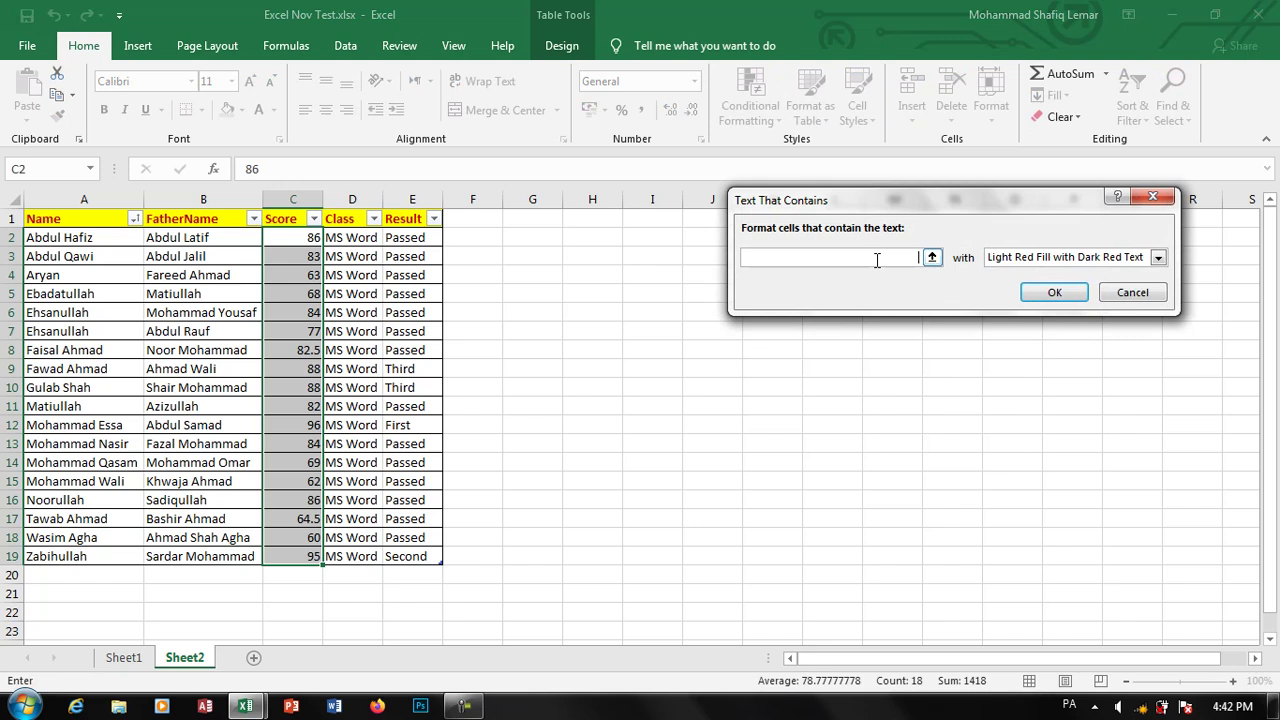
{"action": "type", "text": "2"}
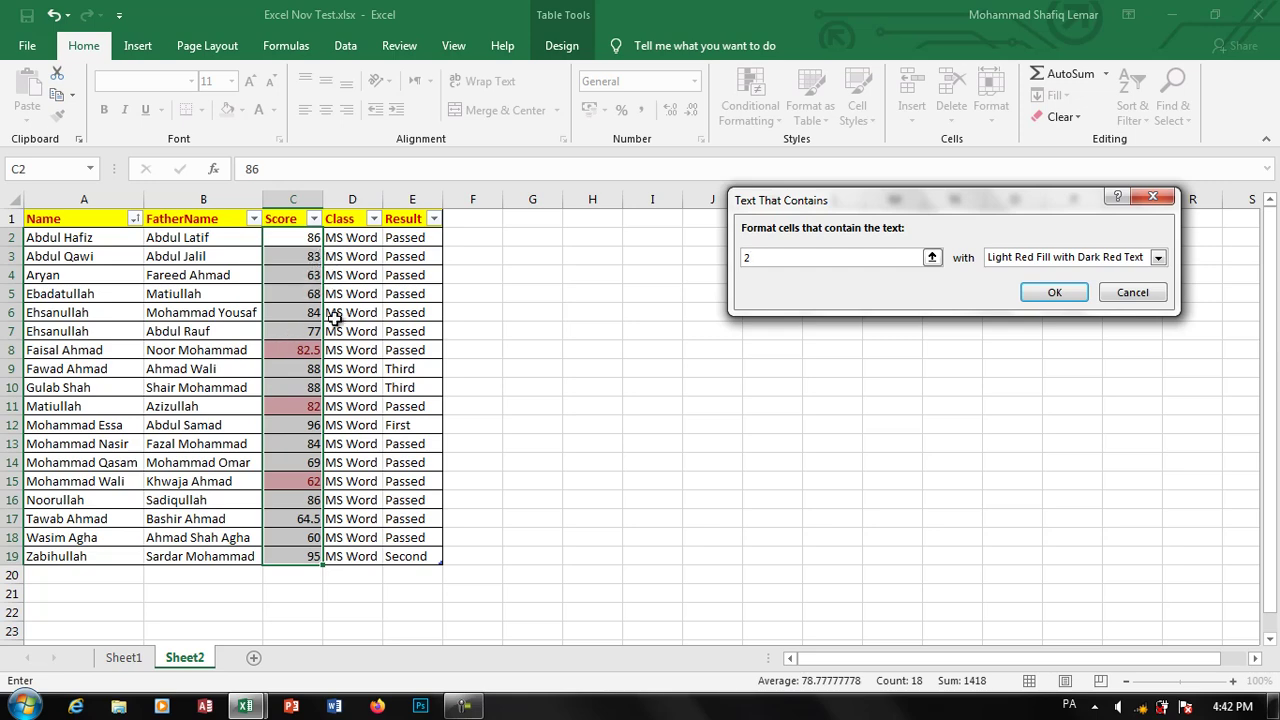
{"action": "left_click", "coordinate": [1132, 292]}
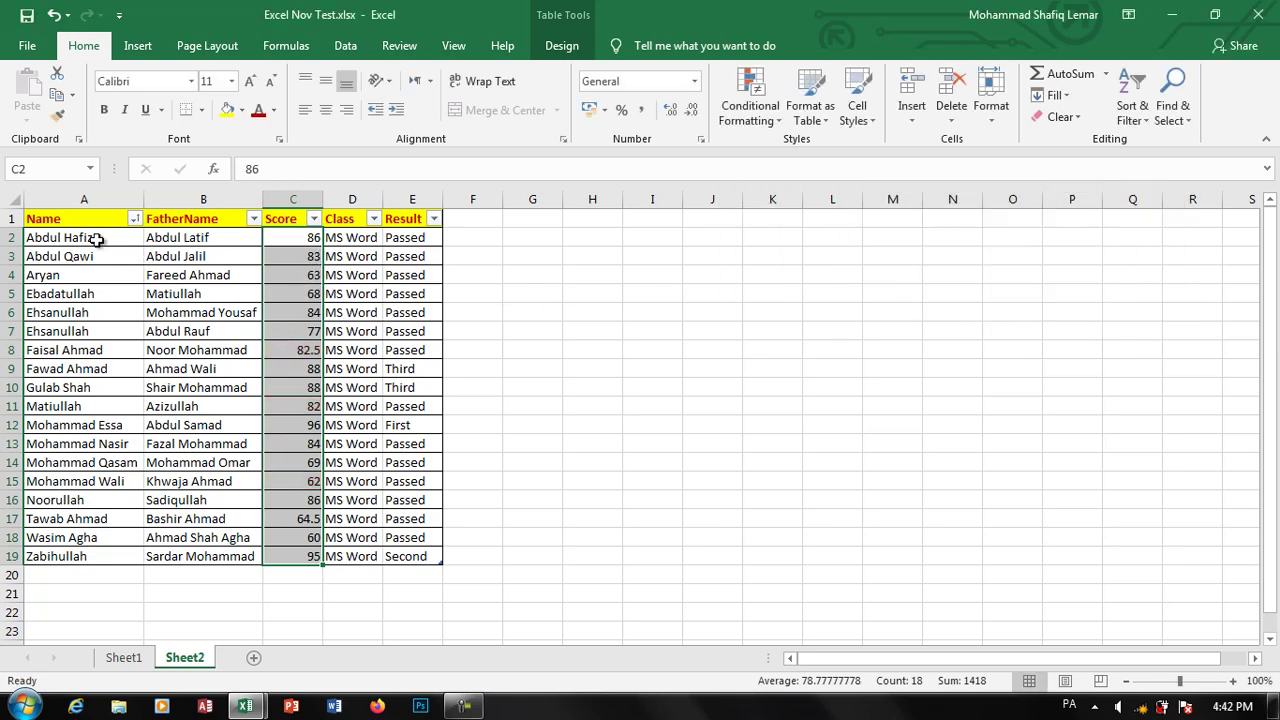
{"action": "left_click_drag", "start_coordinate": [96, 240], "coordinate": [240, 556]}
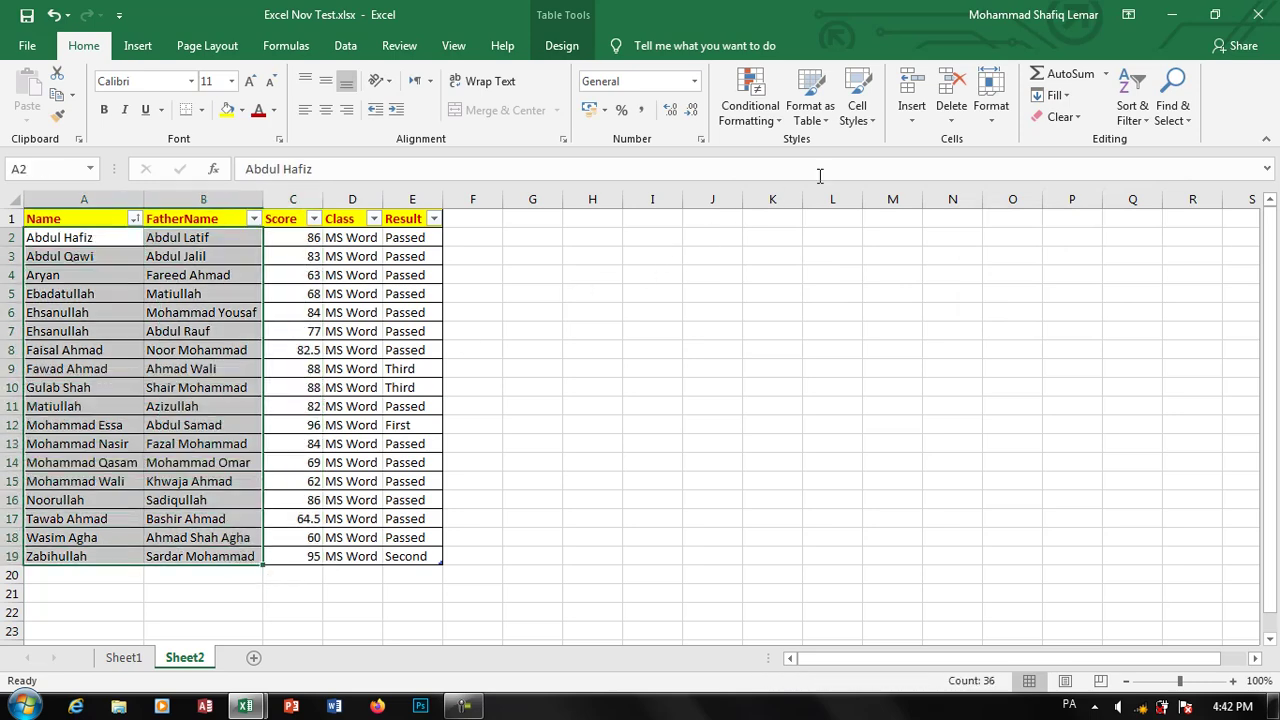
{"action": "left_click", "coordinate": [745, 112]}
{"action": "mouse_move", "coordinate": [812, 152]}
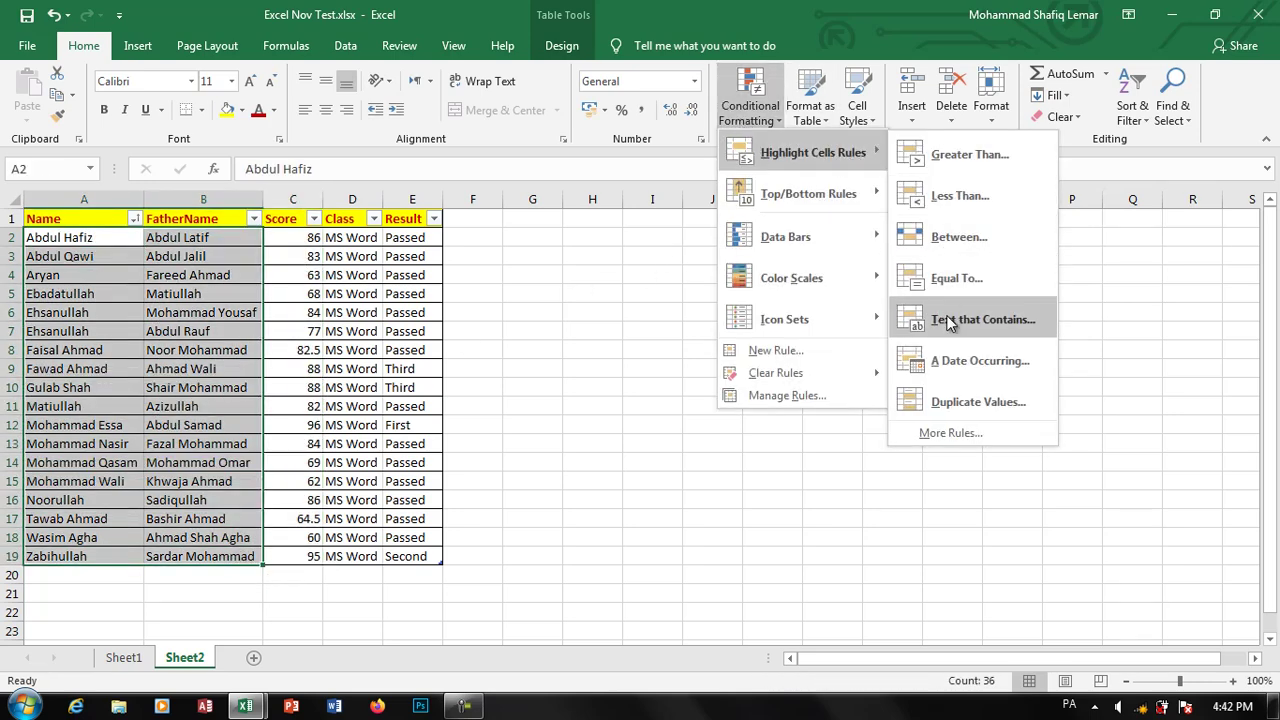
{"action": "left_click", "coordinate": [950, 321]}
{"action": "key", "text": "BackSpace"}
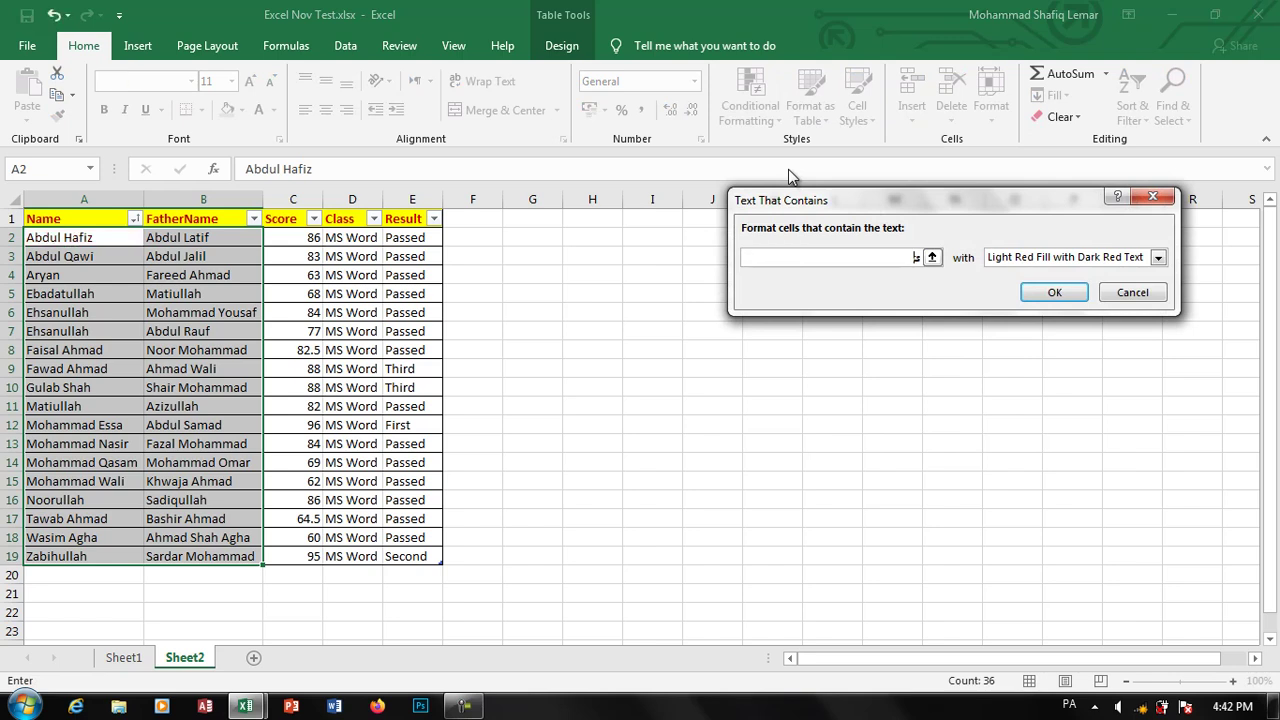
{"action": "type", "text": "Z"}
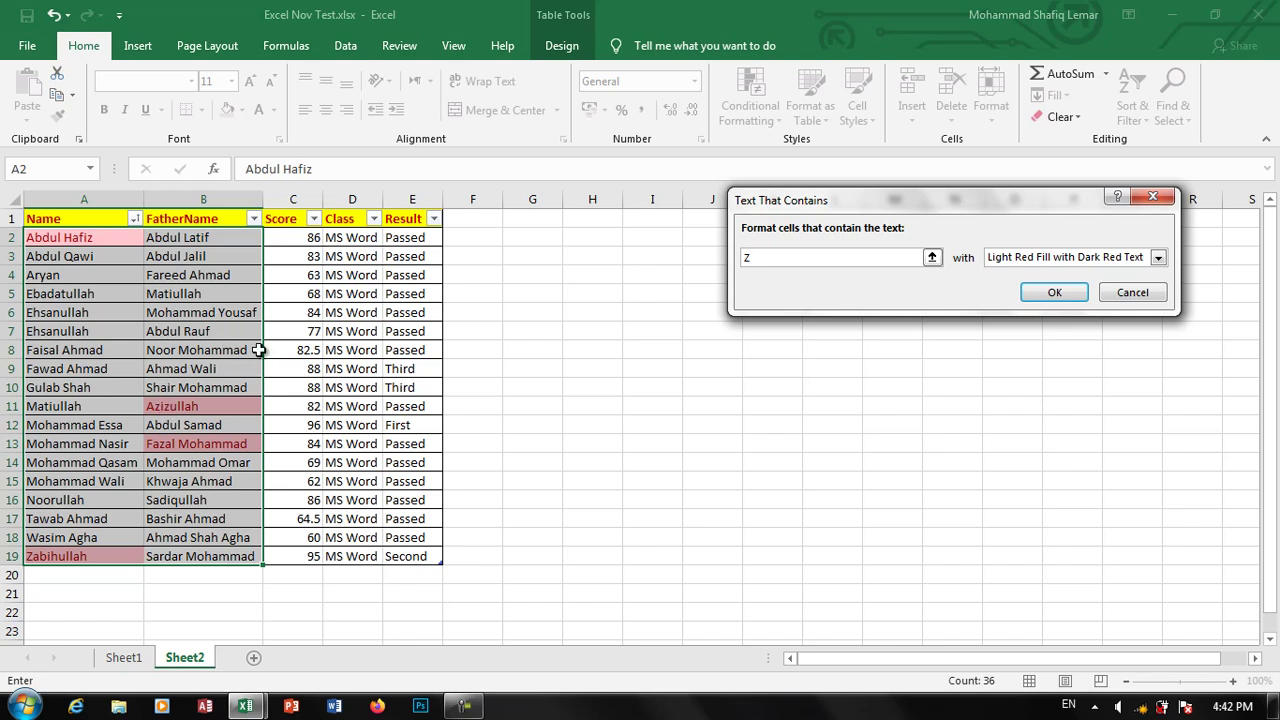
{"action": "left_click", "coordinate": [1130, 294]}
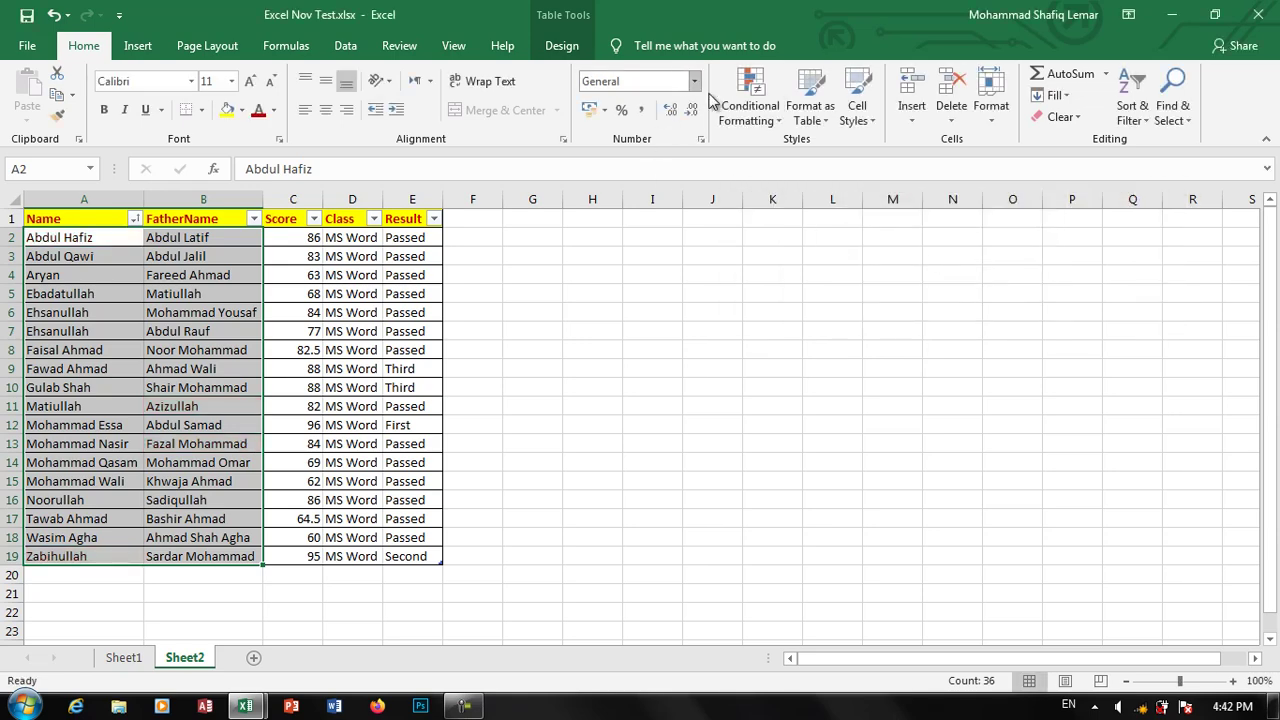
{"action": "left_click", "coordinate": [745, 100]}
{"action": "mouse_move", "coordinate": [812, 152]}
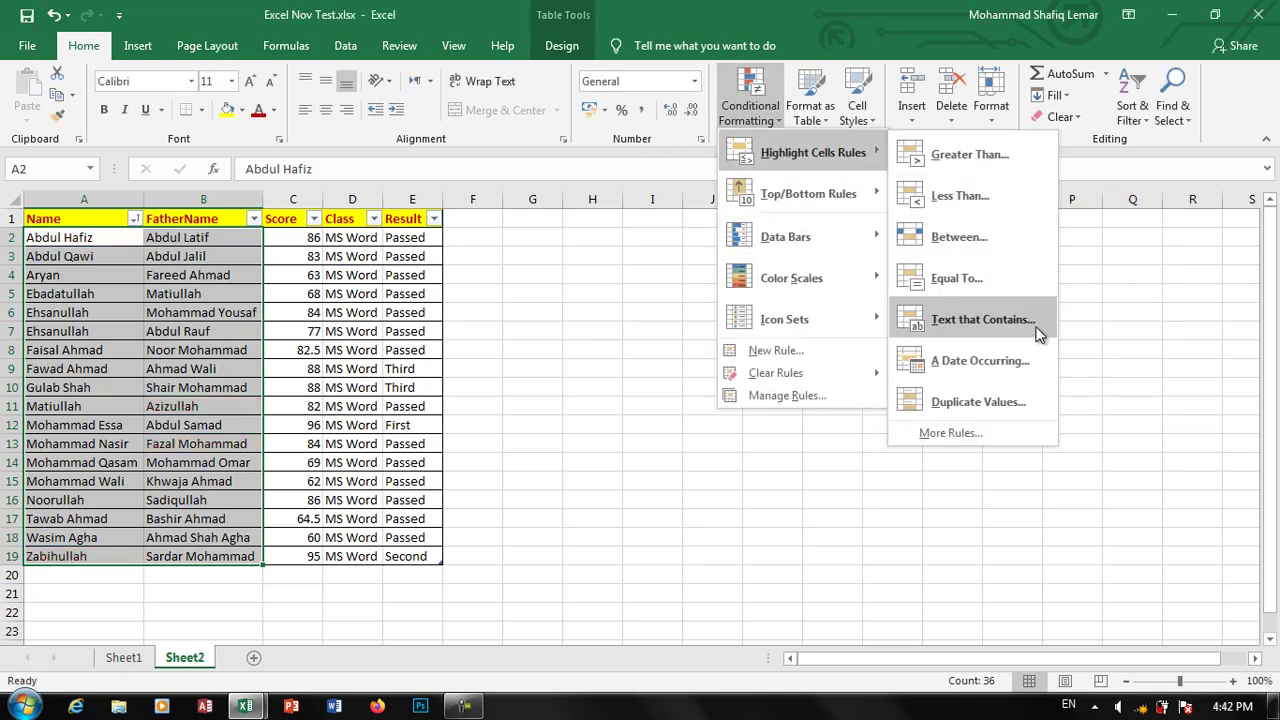
{"action": "left_click", "coordinate": [1090, 345]}
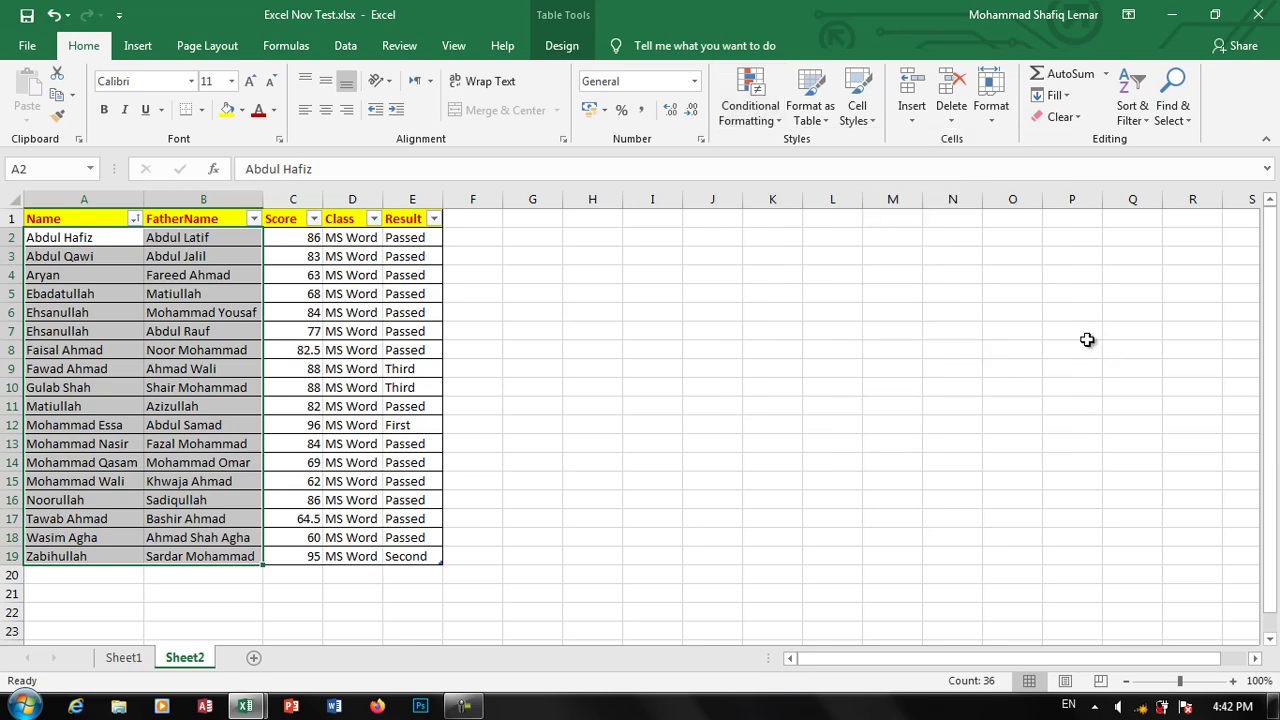
- Add a 'Date' header in F1 so the table extends to column F
{"action": "left_click", "coordinate": [524, 333]}
{"action": "left_click", "coordinate": [497, 229]}
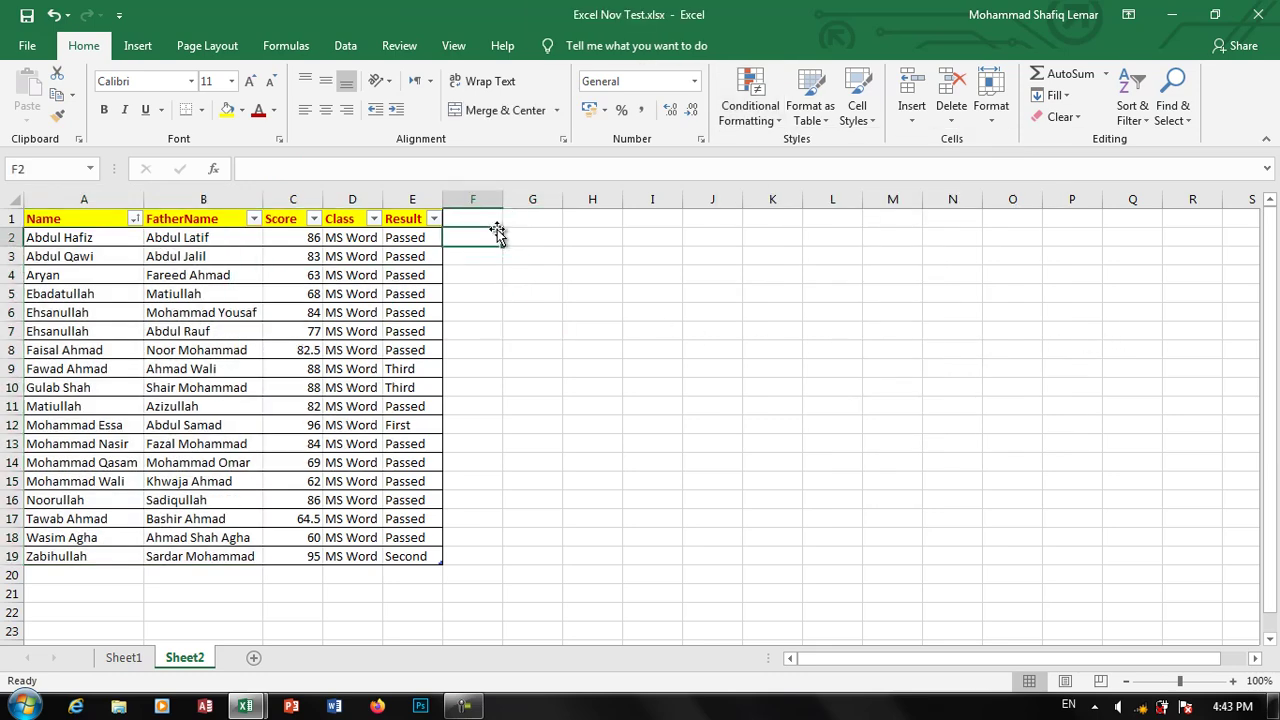
{"action": "key", "text": "Up"}
{"action": "type", "text": "Da"}
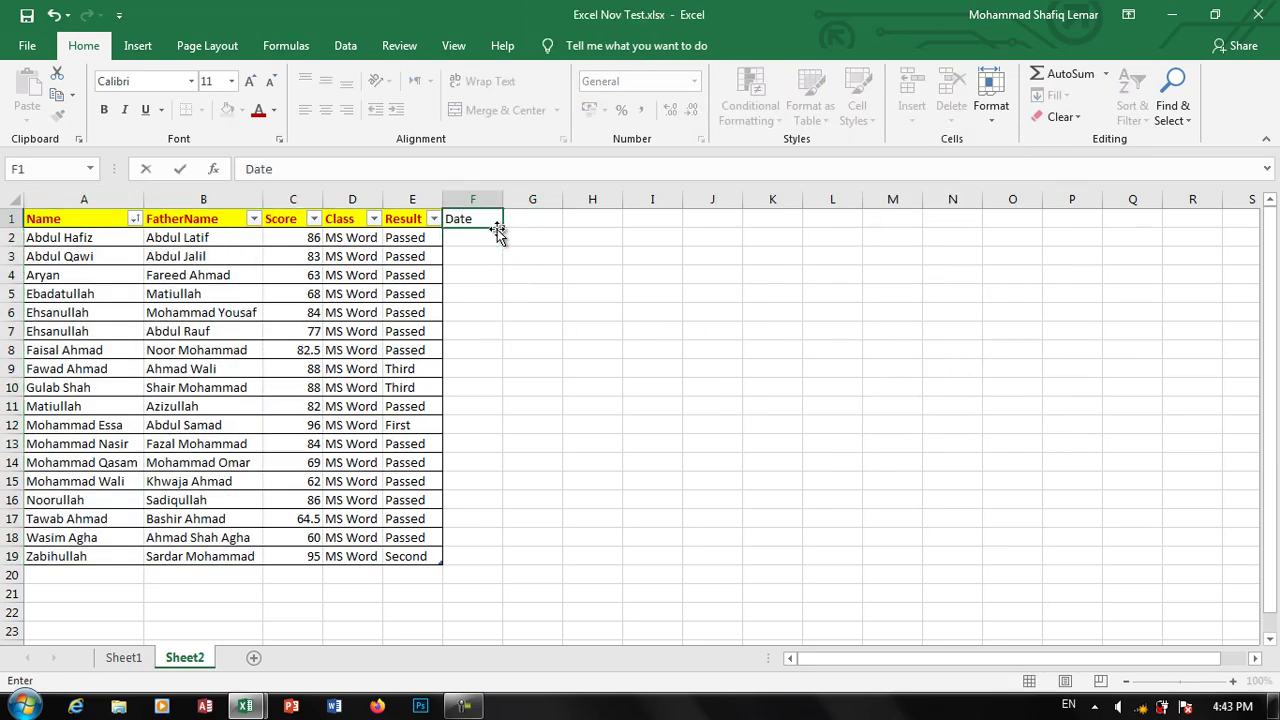
{"action": "key", "text": "Return"}
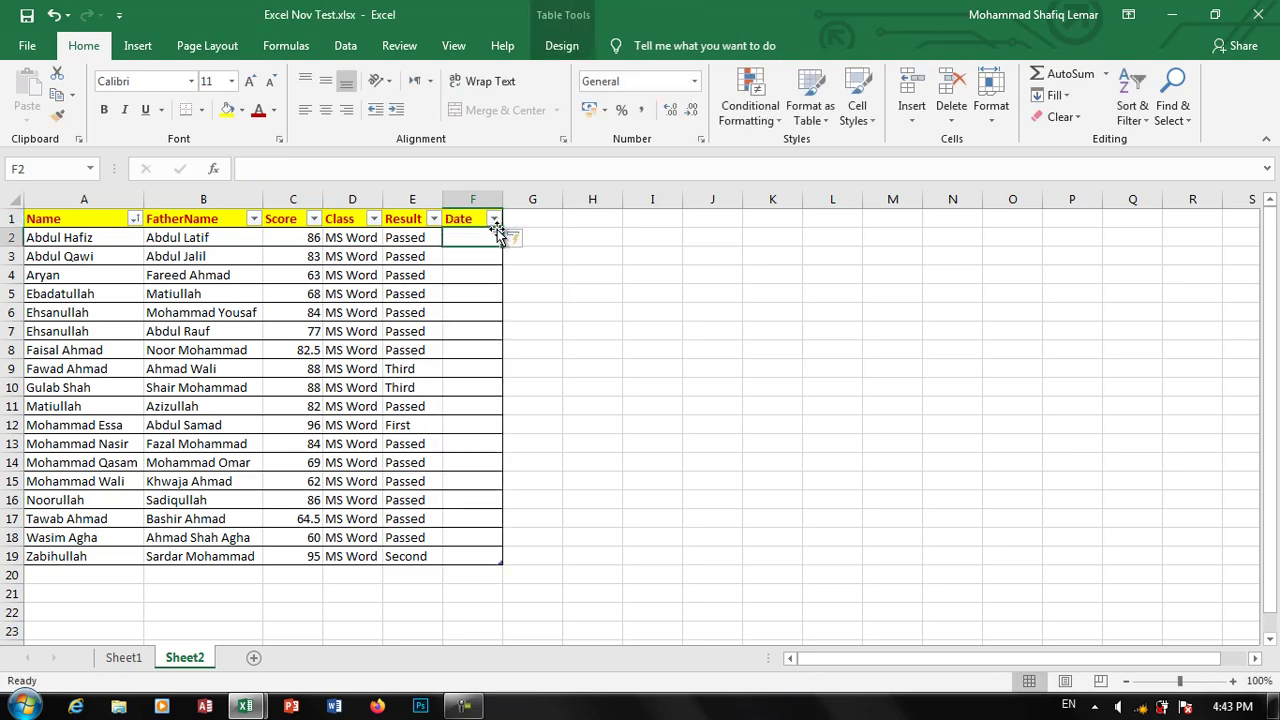
- Fill the Date column with =TODAY(), correcting the missing parentheses, so it shows 11/9/2020
{"action": "type", "text": "_"}
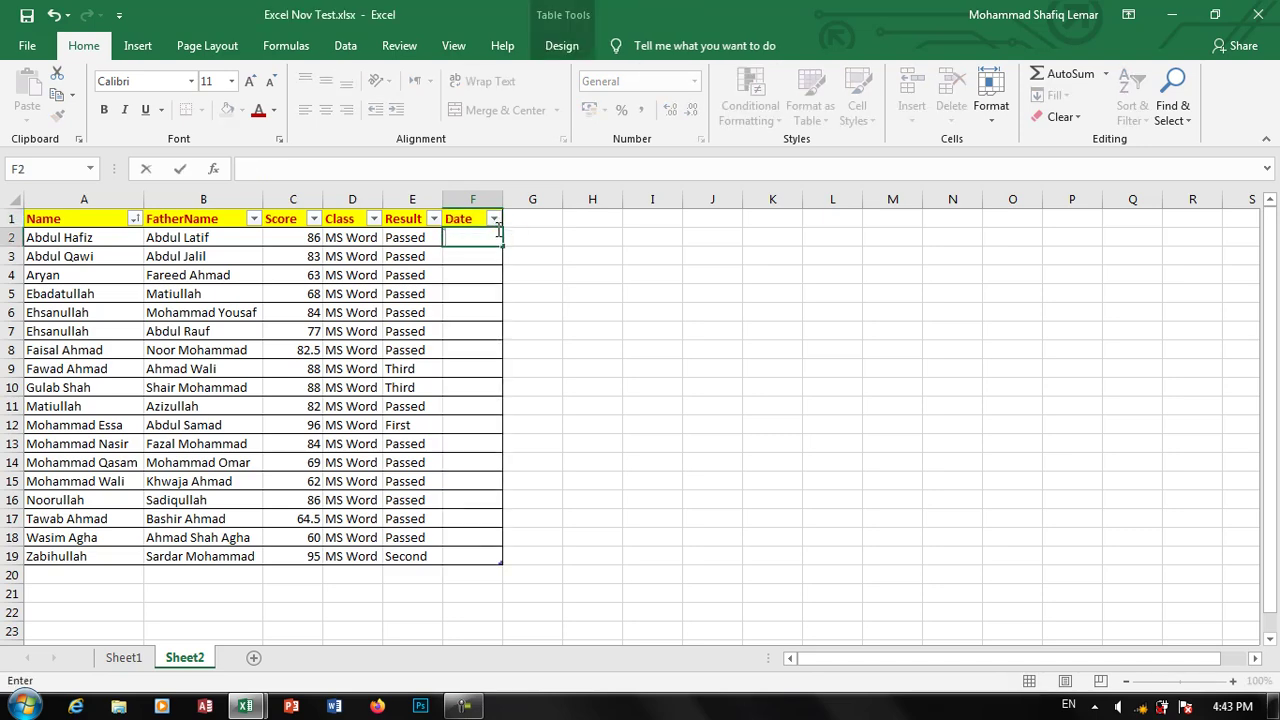
{"action": "type", "text": "=t"}
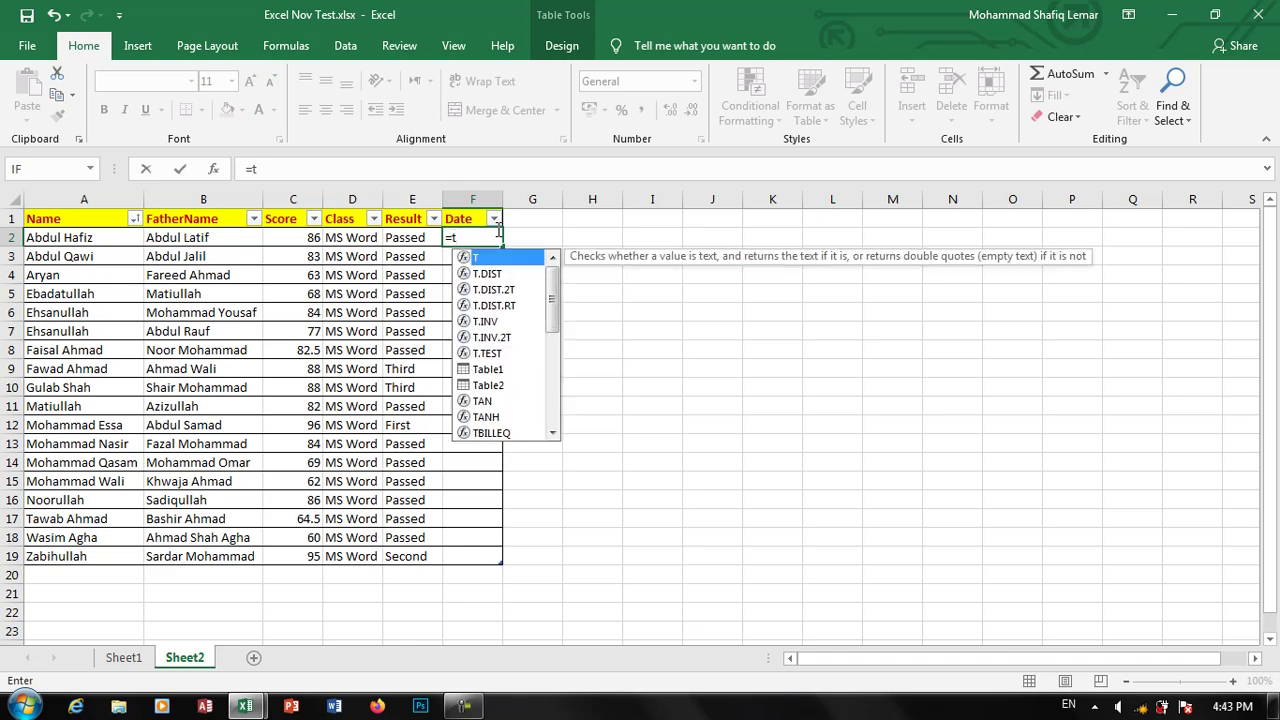
{"action": "type", "text": "oda"}
{"action": "key", "text": "ctrl+Return"}
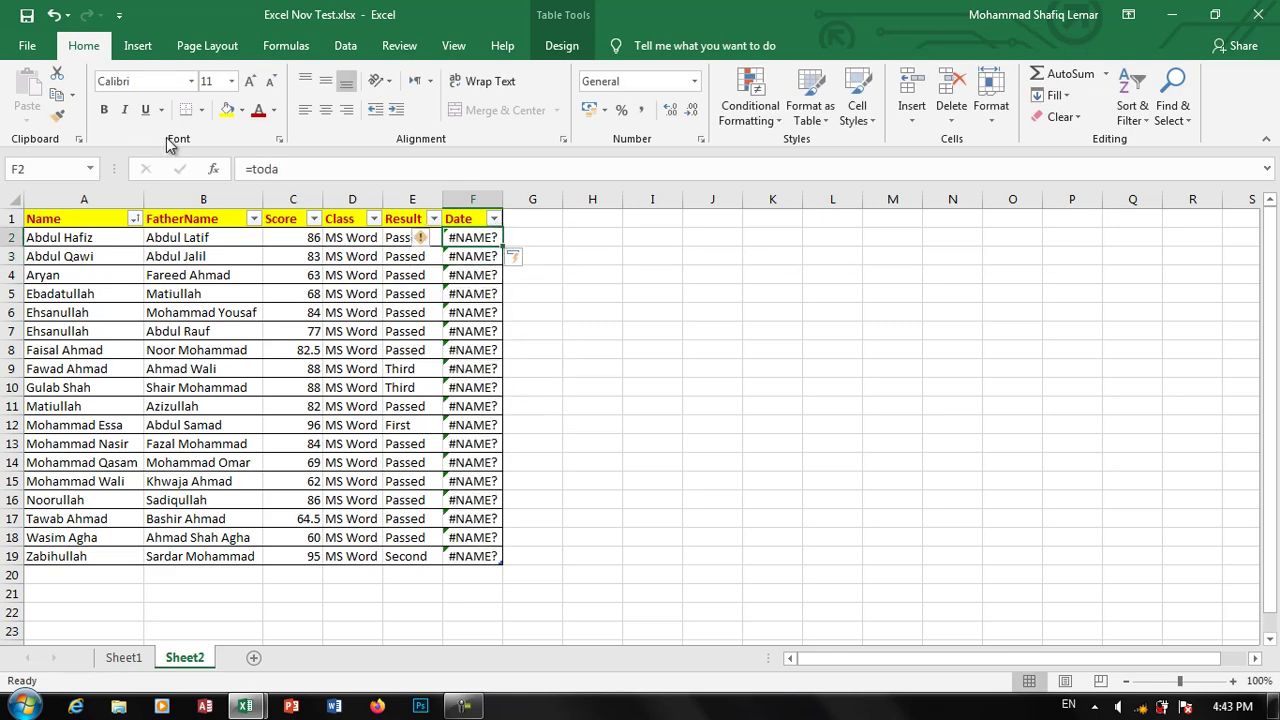
{"action": "left_click", "coordinate": [322, 170]}
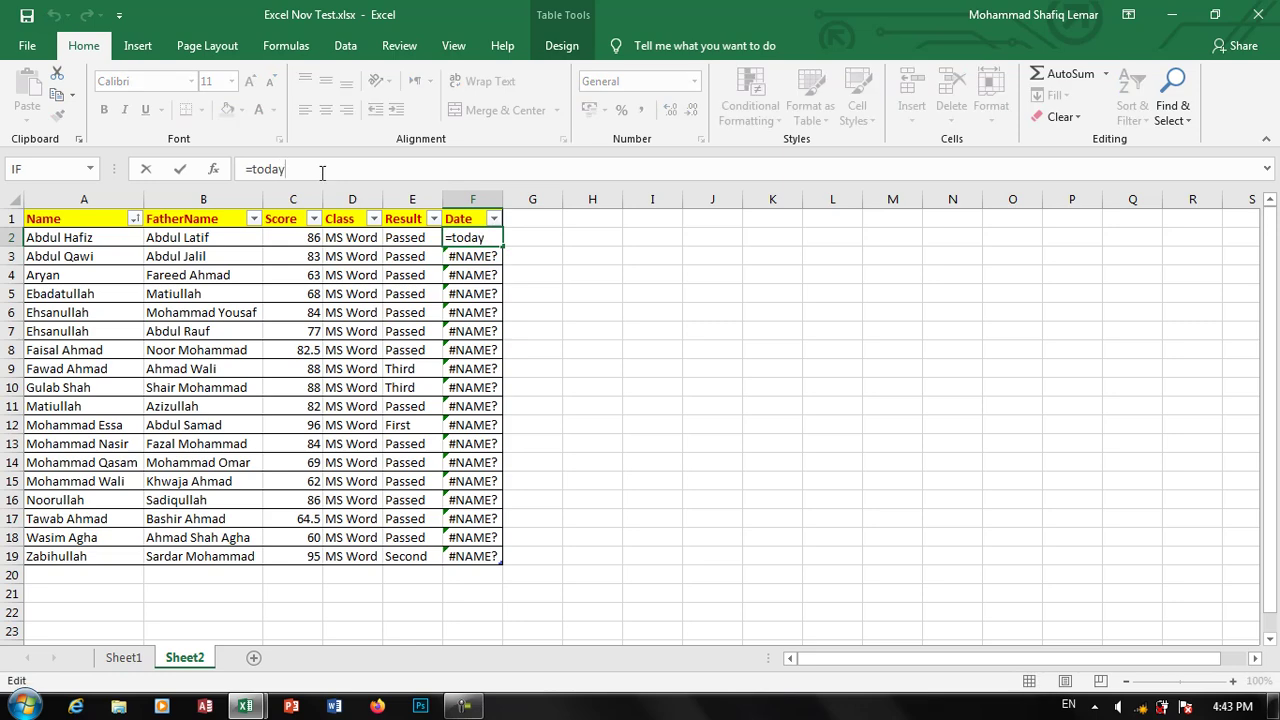
{"action": "type", "text": "()"}
{"action": "key", "text": "ctrl+Return"}
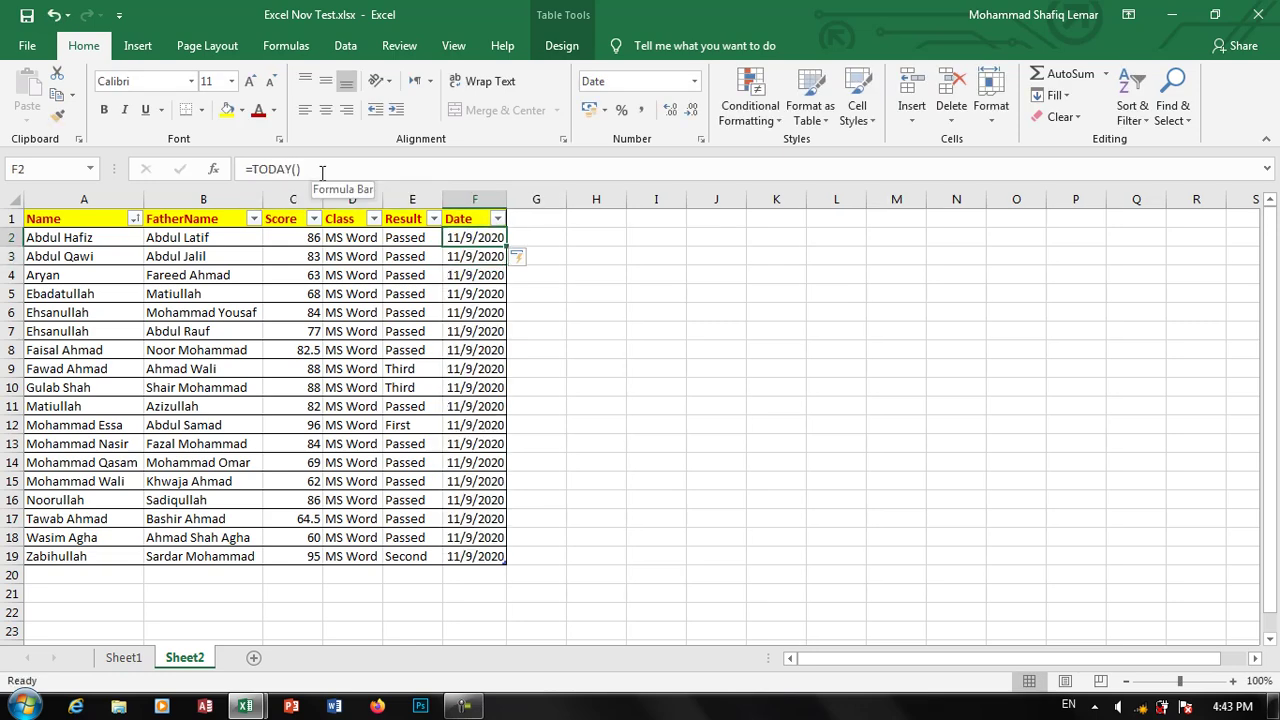
{"action": "key", "text": "Down"}
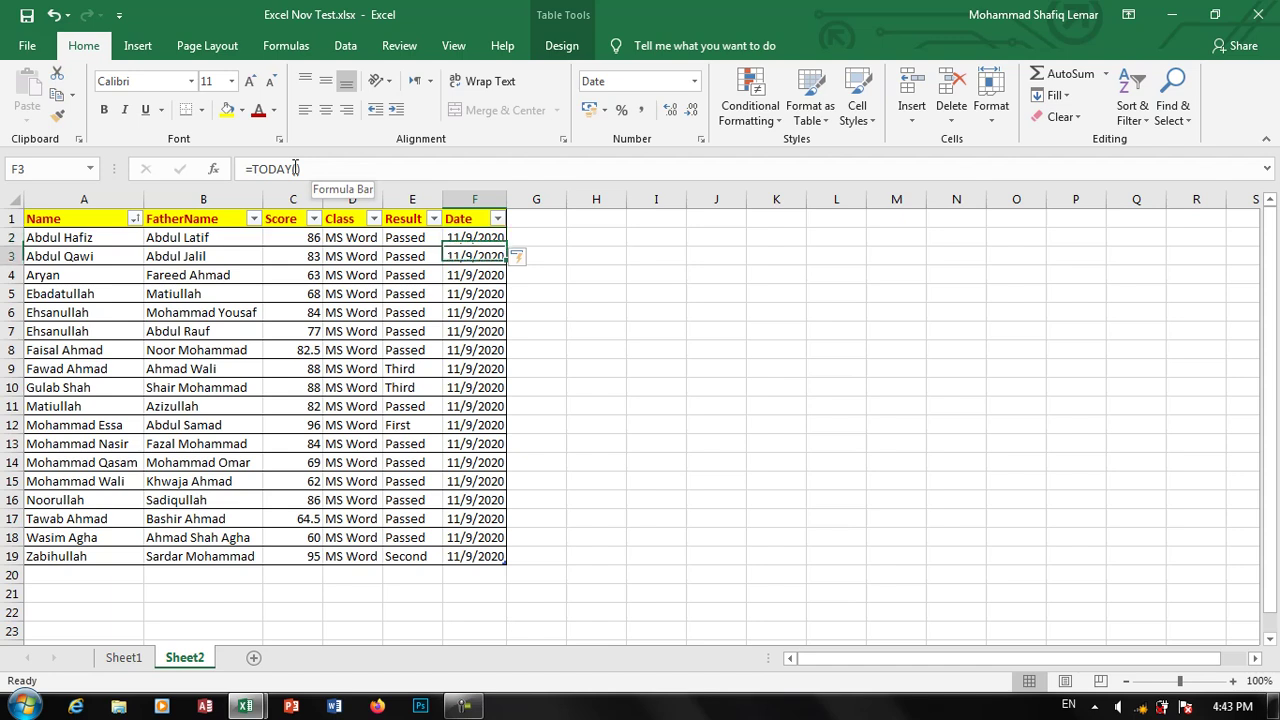
- Type the dates 2020/11/2, 2020/10/4 and 2020/11/10 into F3, F4 and F5
{"action": "double_click", "coordinate": [483, 253]}
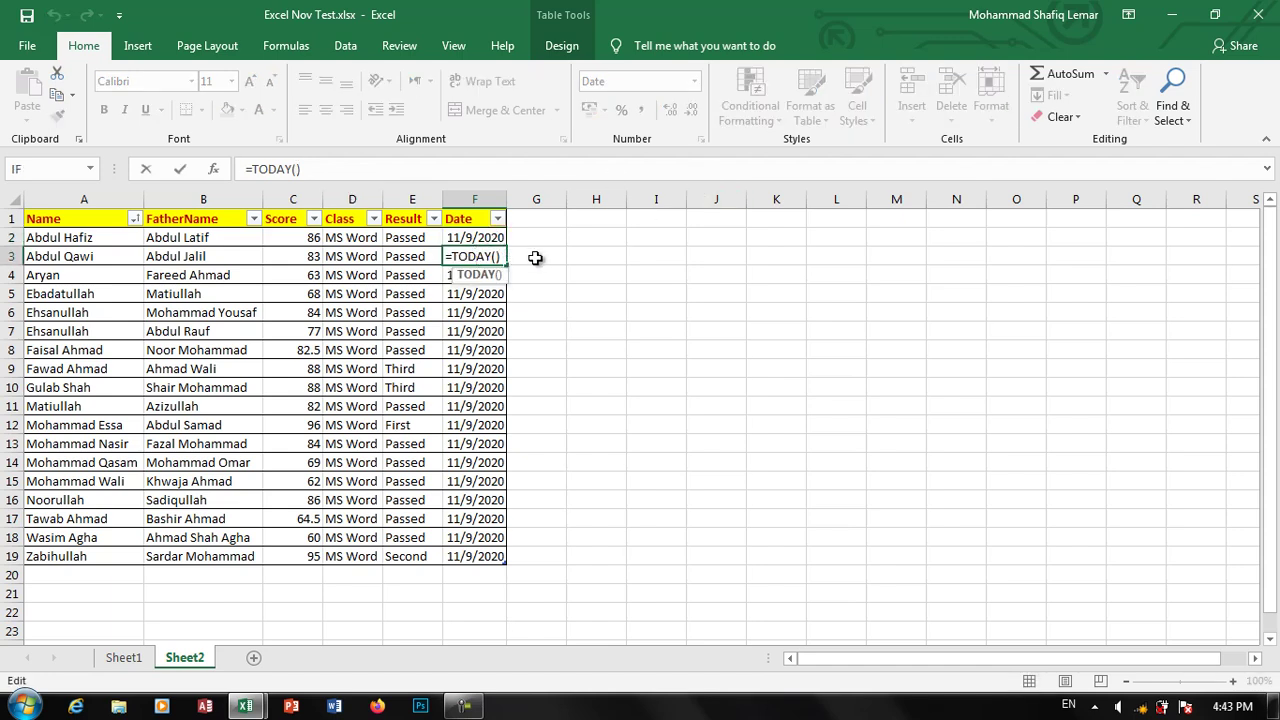
{"action": "key", "text": "Escape"}
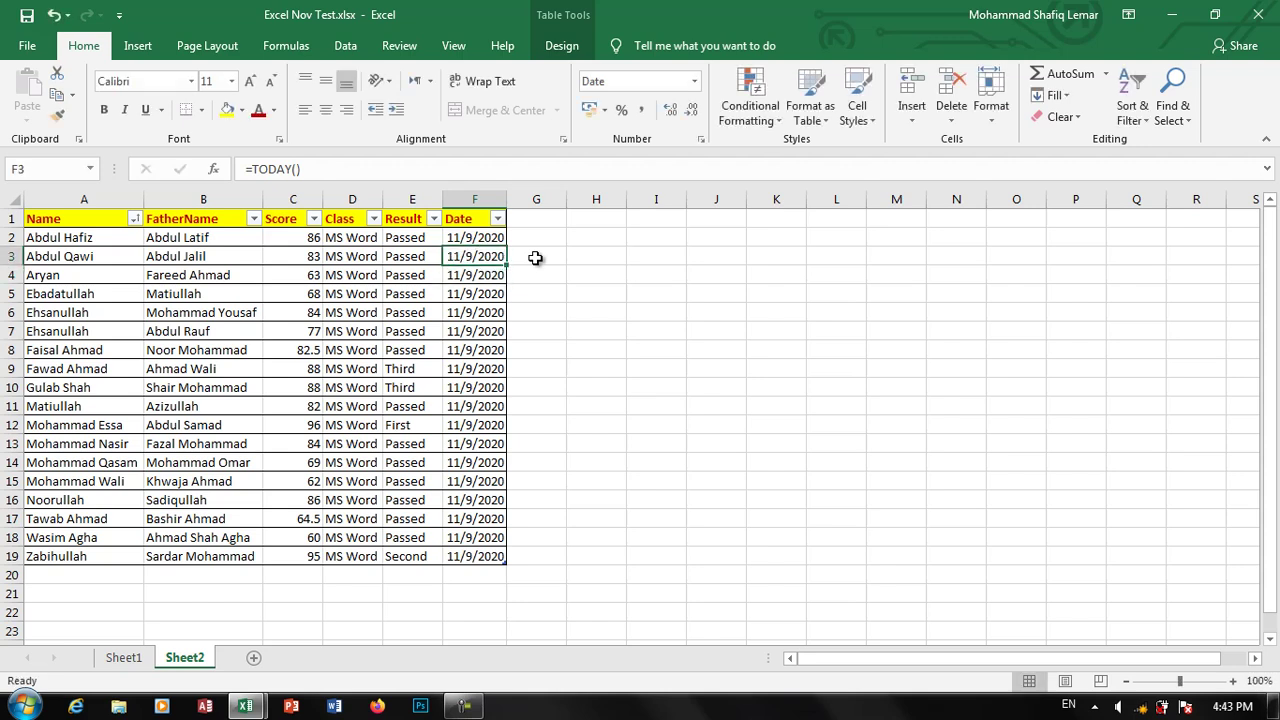
{"action": "type", "text": "2020/"}
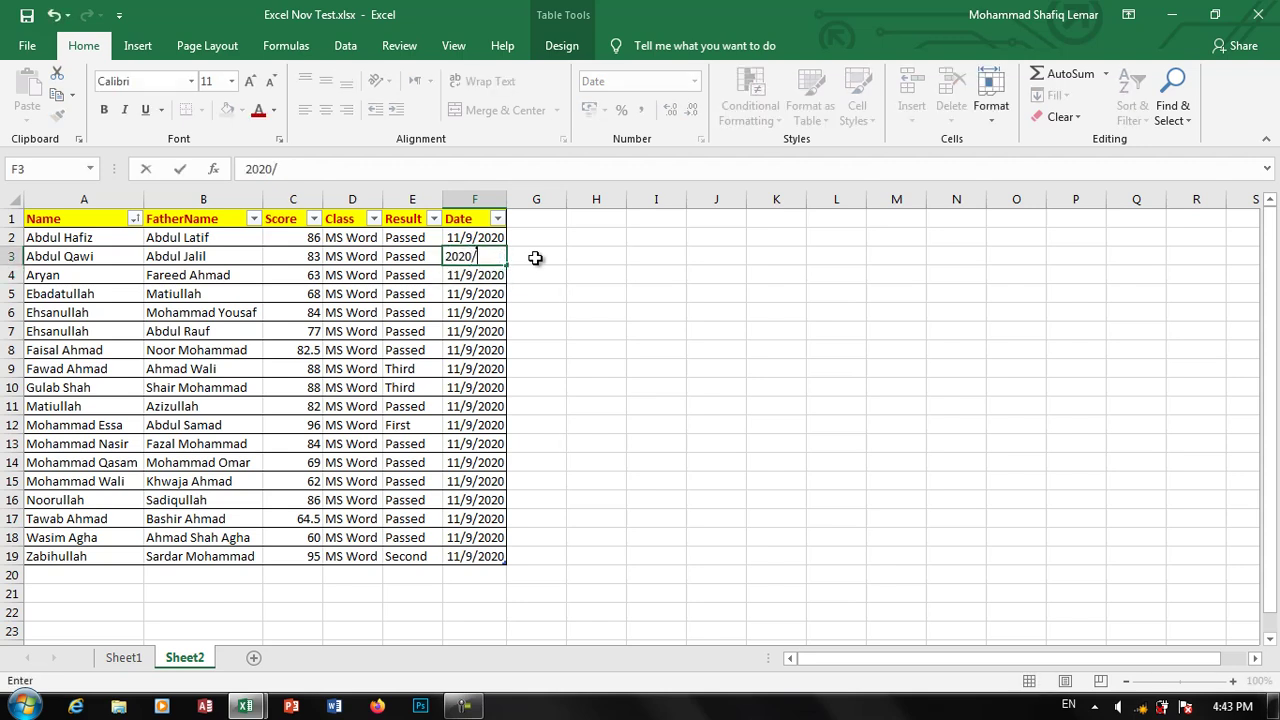
{"action": "type", "text": "11"}
{"action": "type", "text": "2"}
{"action": "key", "text": "Return"}
{"action": "type", "text": "=TODAY("}
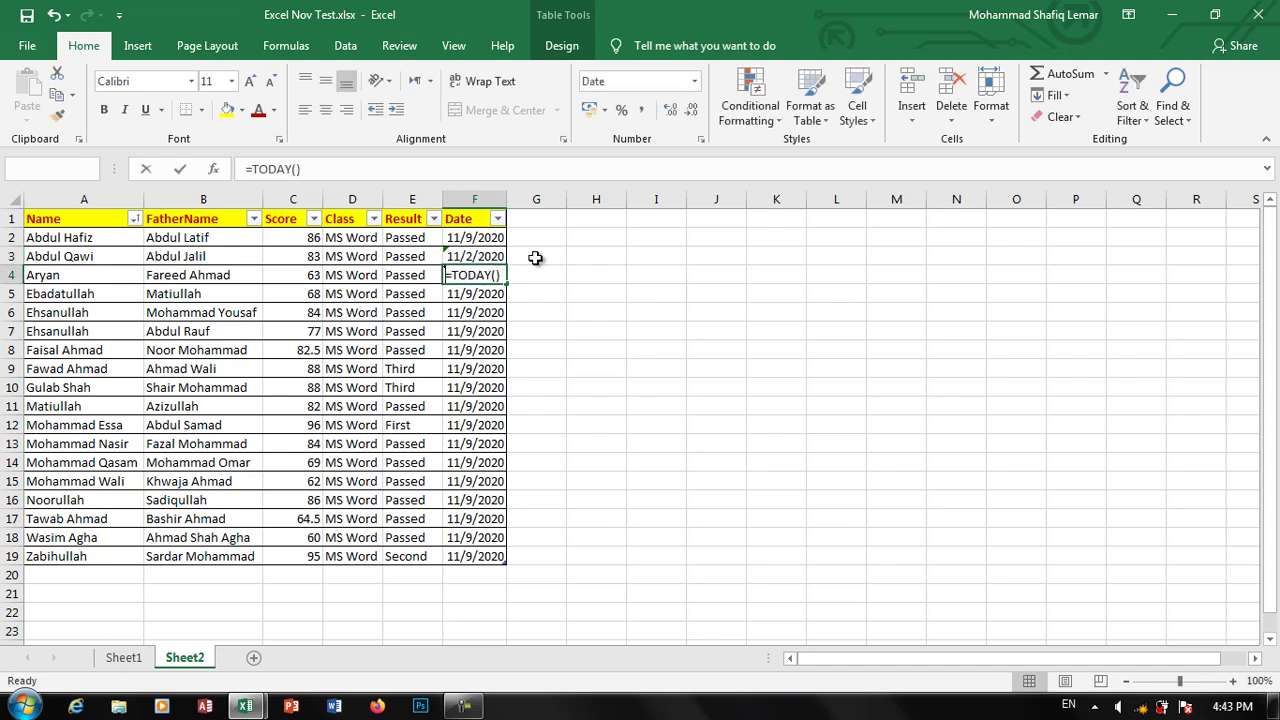
{"action": "type", "text": "2020/10/4"}
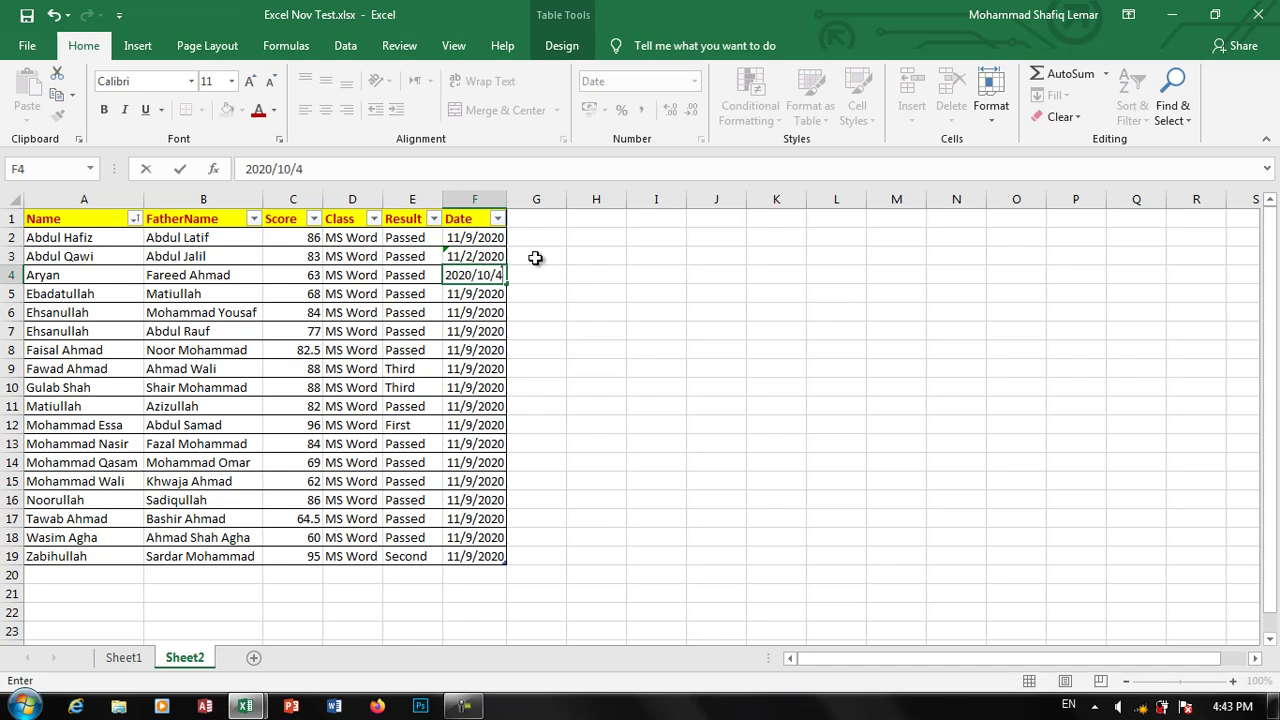
{"action": "key", "text": "Return"}
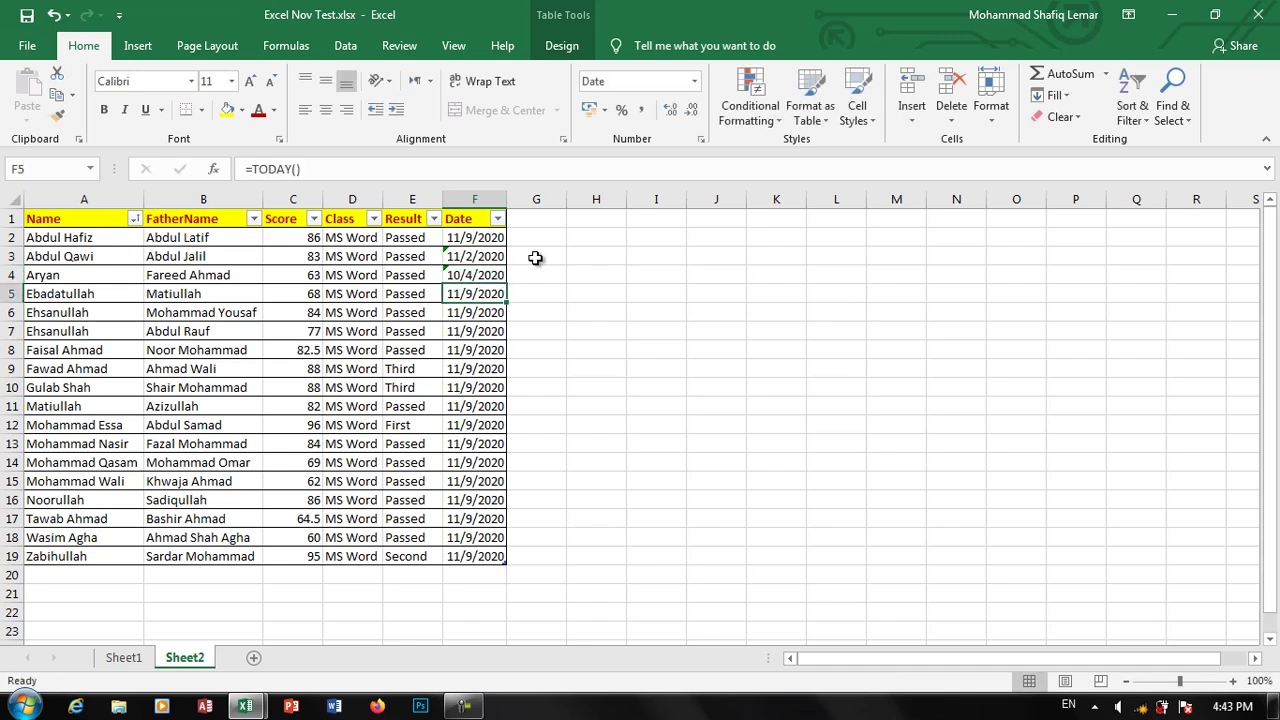
{"action": "type", "text": "20/11/"}
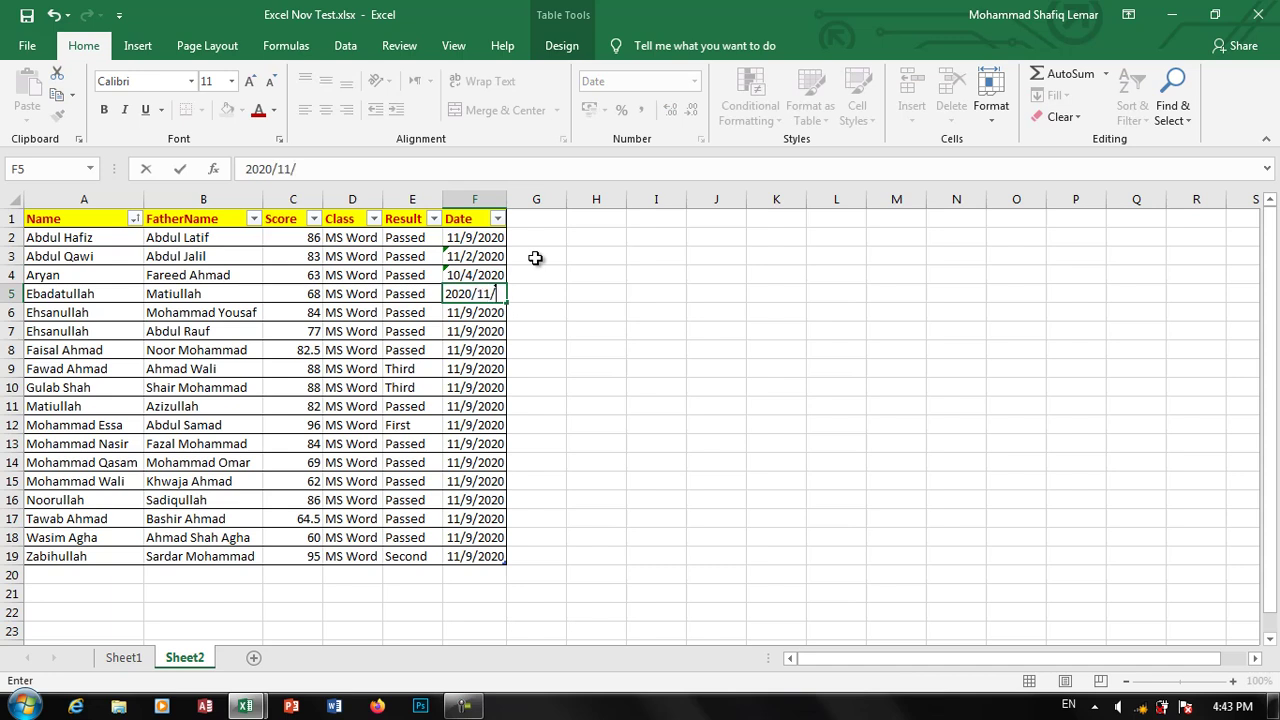
{"action": "type", "text": "10"}
{"action": "key", "text": "Return"}
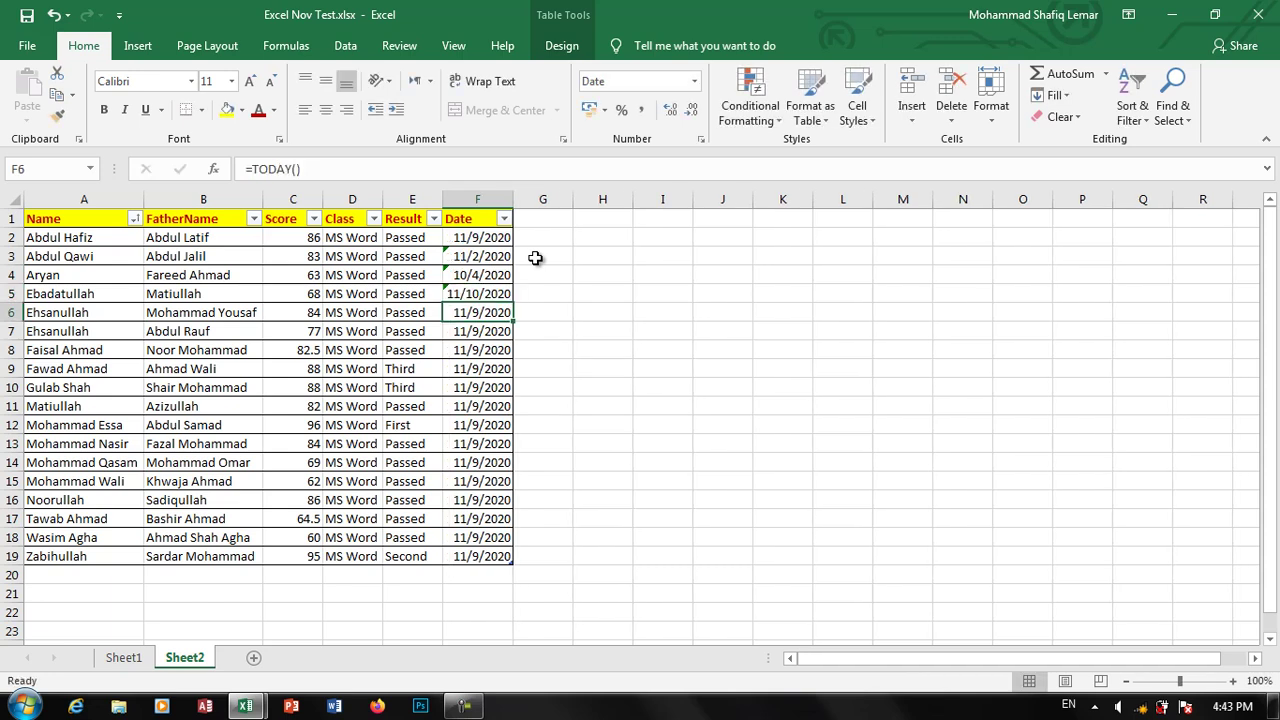
- Select the Date cells F2:F19 and start an A Date Occurring rule set to Today
{"action": "left_click_drag", "start_coordinate": [484, 237], "coordinate": [459, 553]}
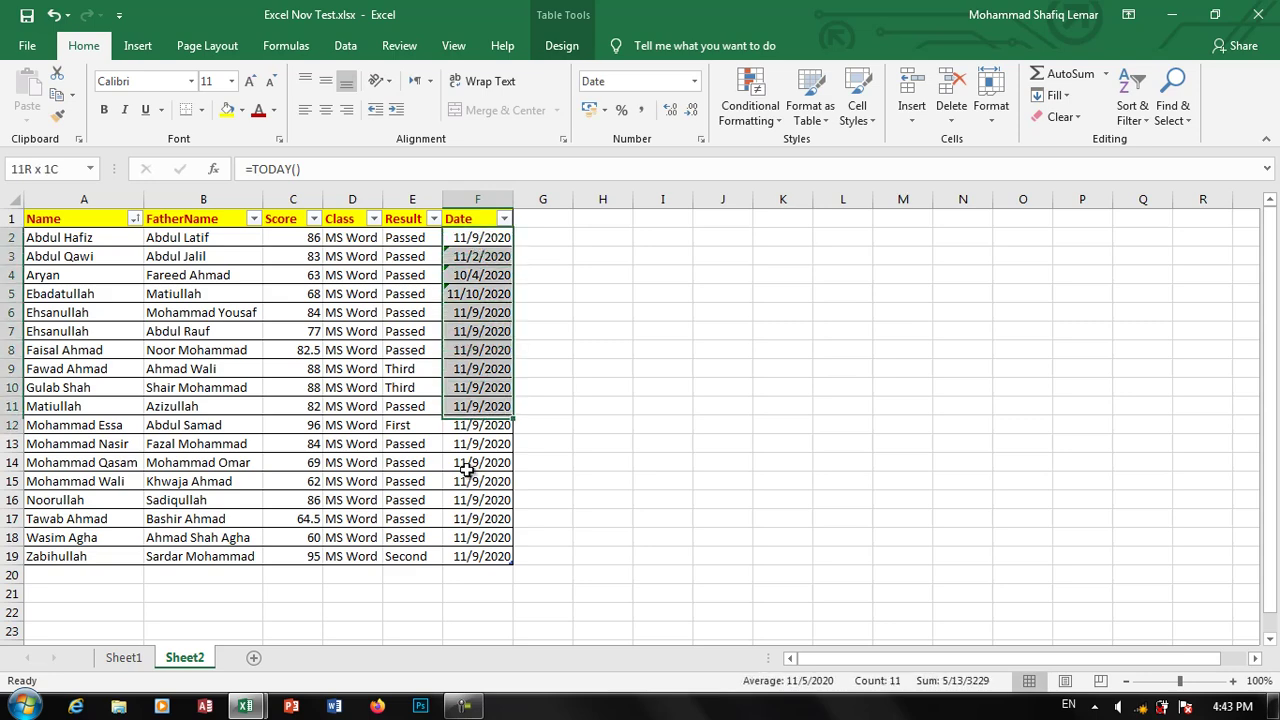
{"action": "left_click", "coordinate": [748, 108]}
{"action": "mouse_move", "coordinate": [812, 152]}
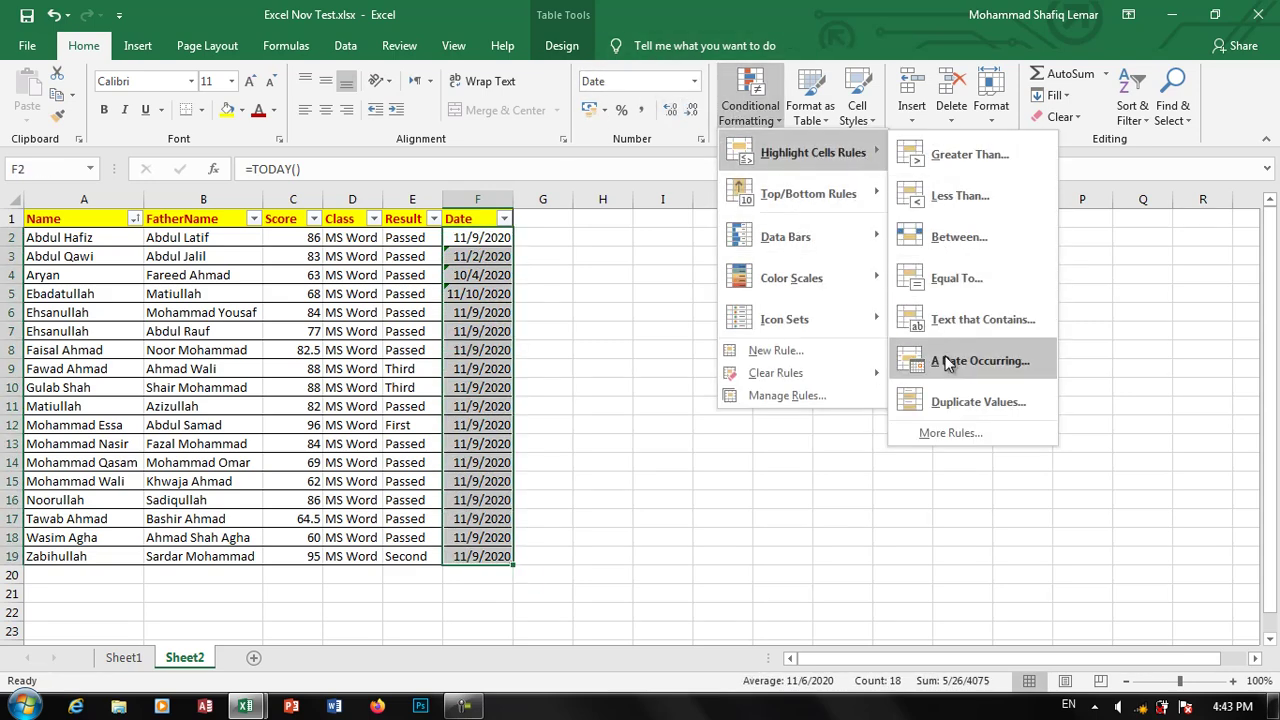
{"action": "left_click", "coordinate": [947, 362]}
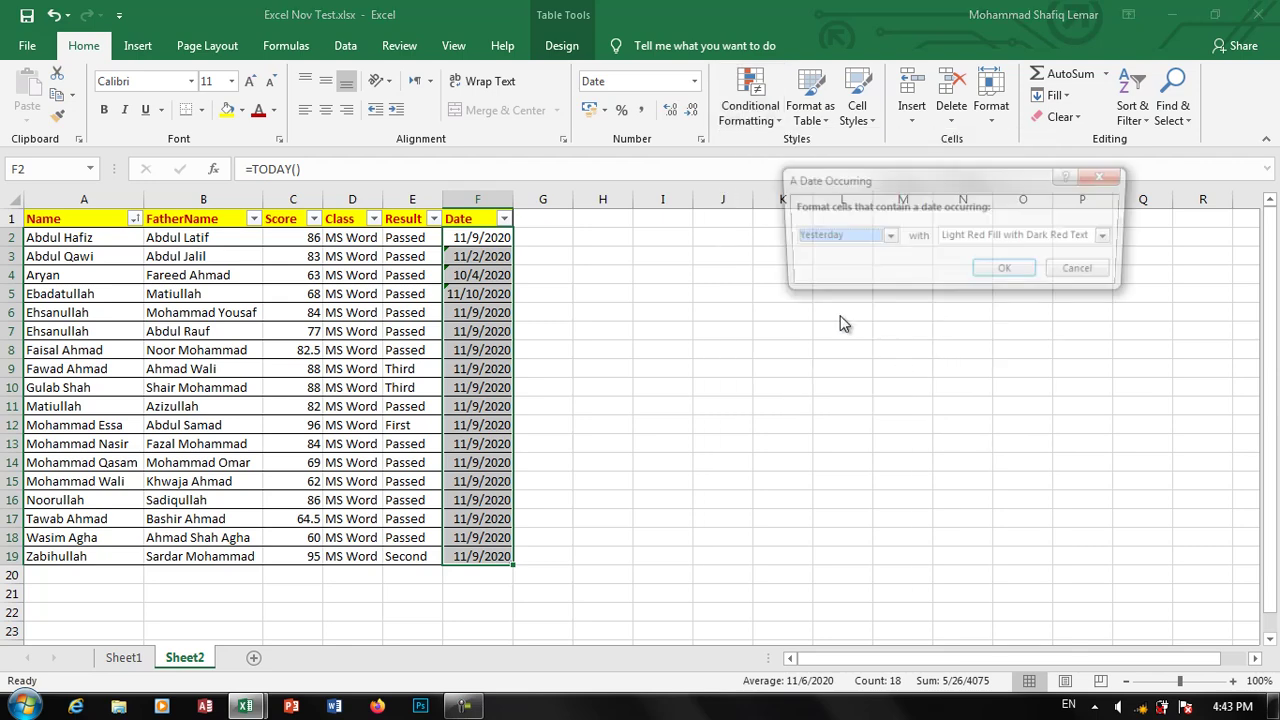
{"action": "left_click_drag", "start_coordinate": [907, 176], "coordinate": [861, 169]}
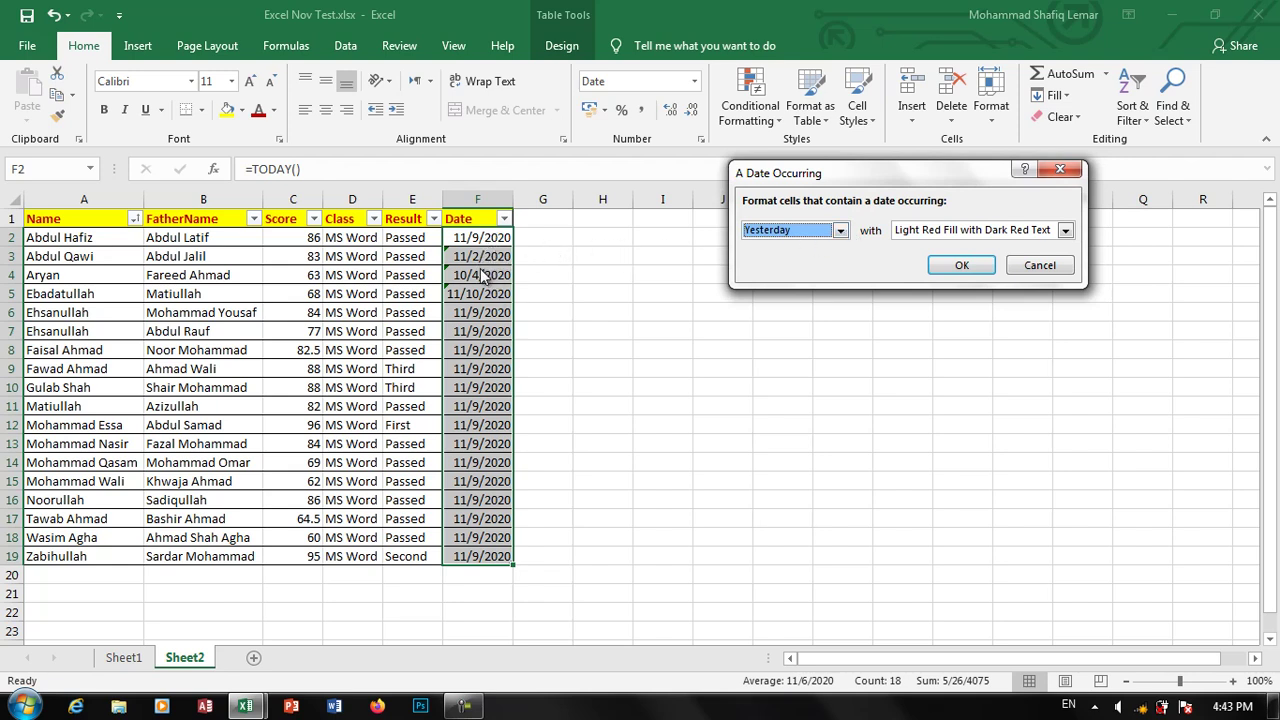
{"action": "left_click", "coordinate": [828, 232]}
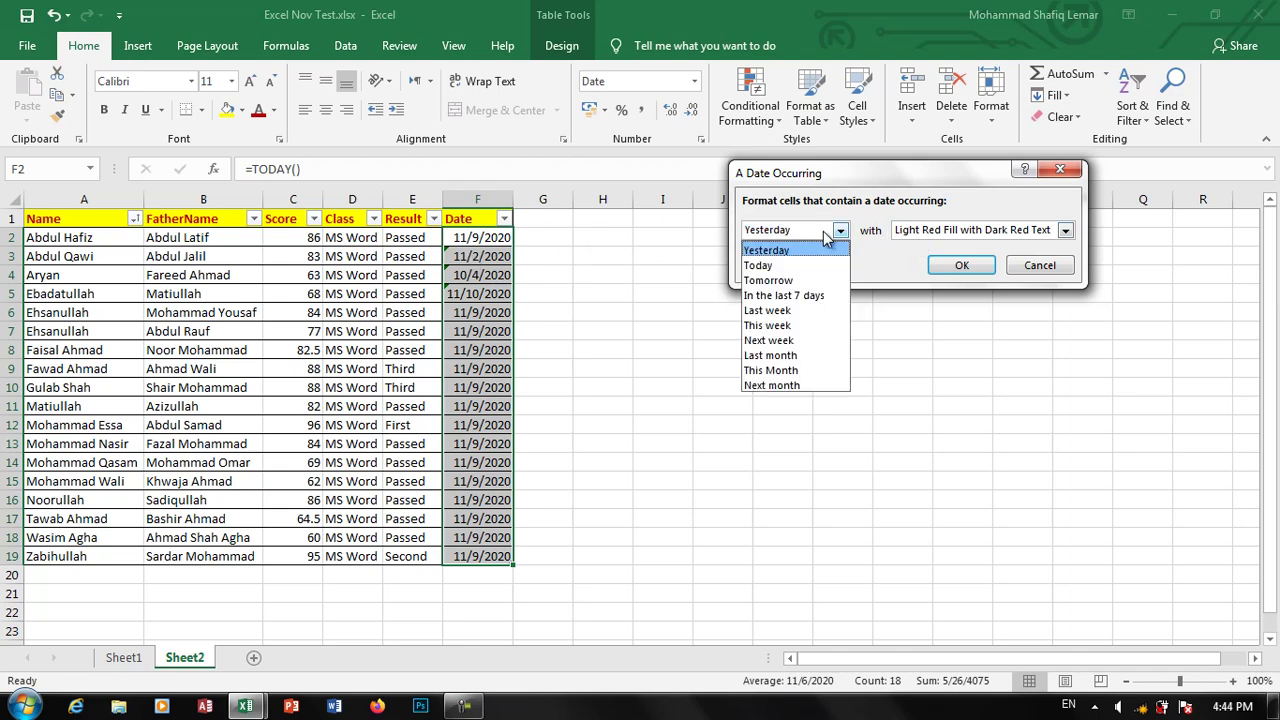
{"action": "left_click", "coordinate": [812, 266]}
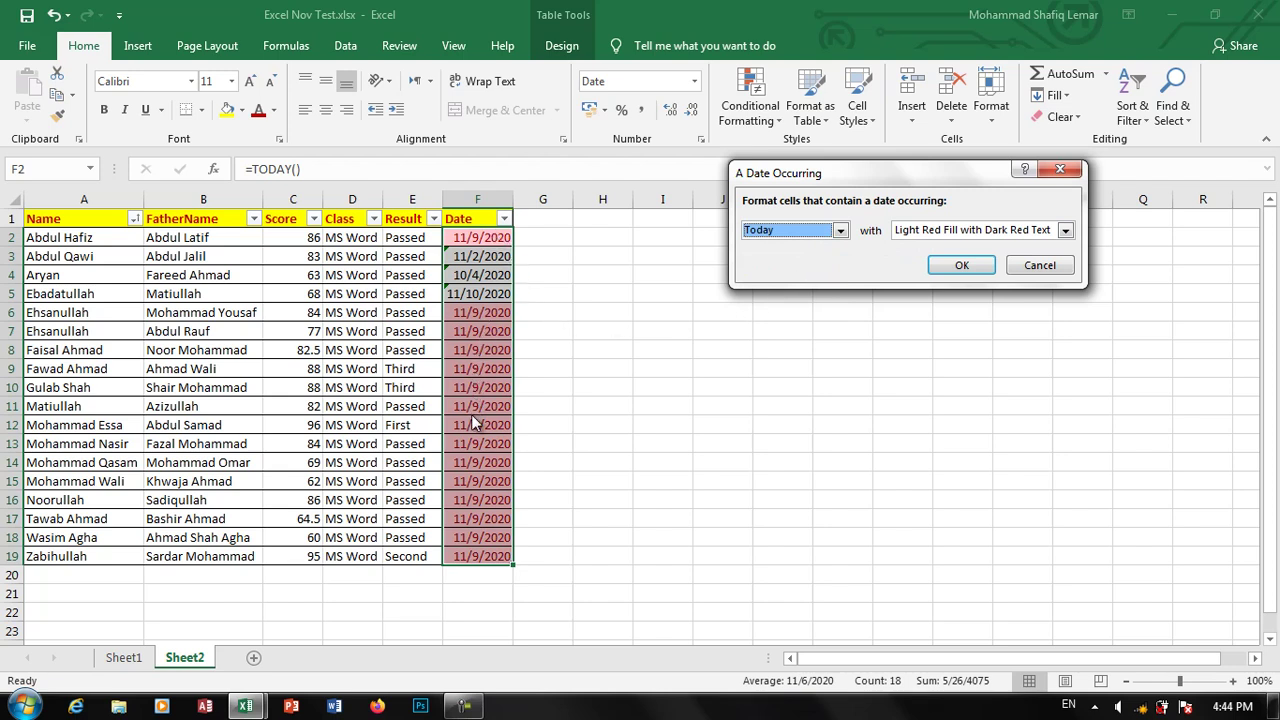
- Preview Tomorrow, Last 7 days, Last month and Next month, then cancel and reopen Conditional Formatting
{"action": "left_click", "coordinate": [841, 230]}
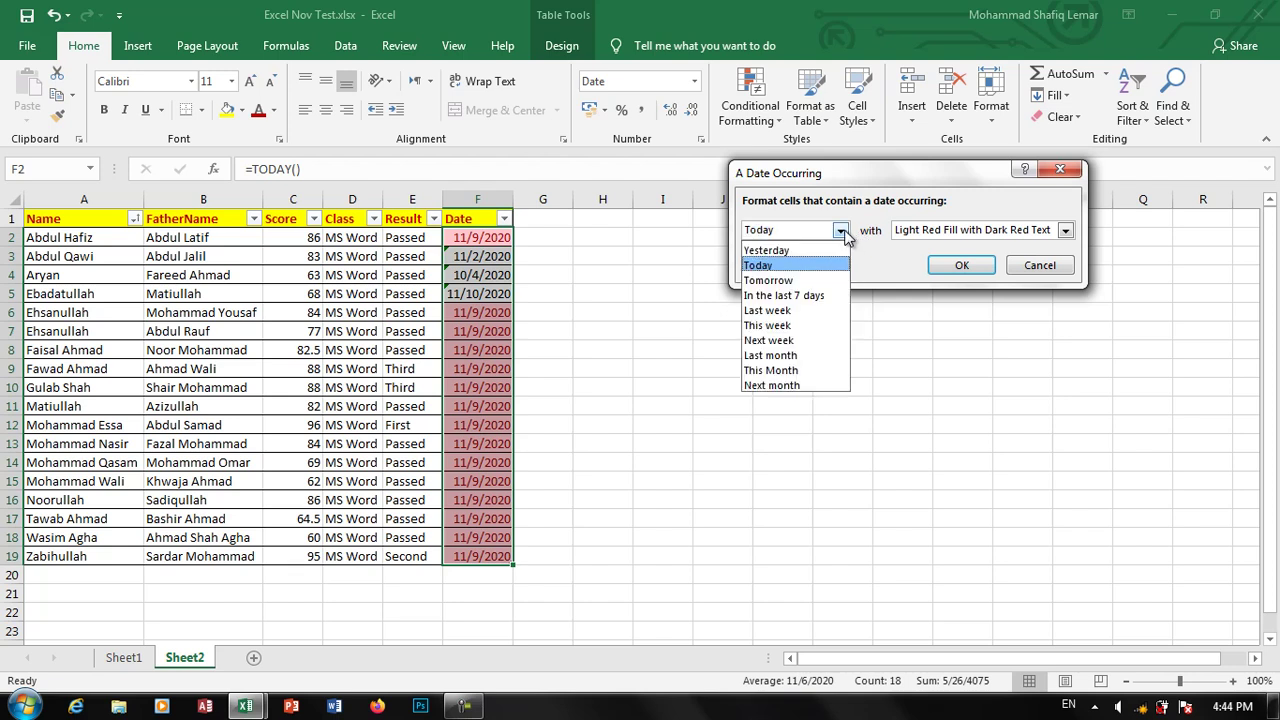
{"action": "left_click", "coordinate": [813, 281]}
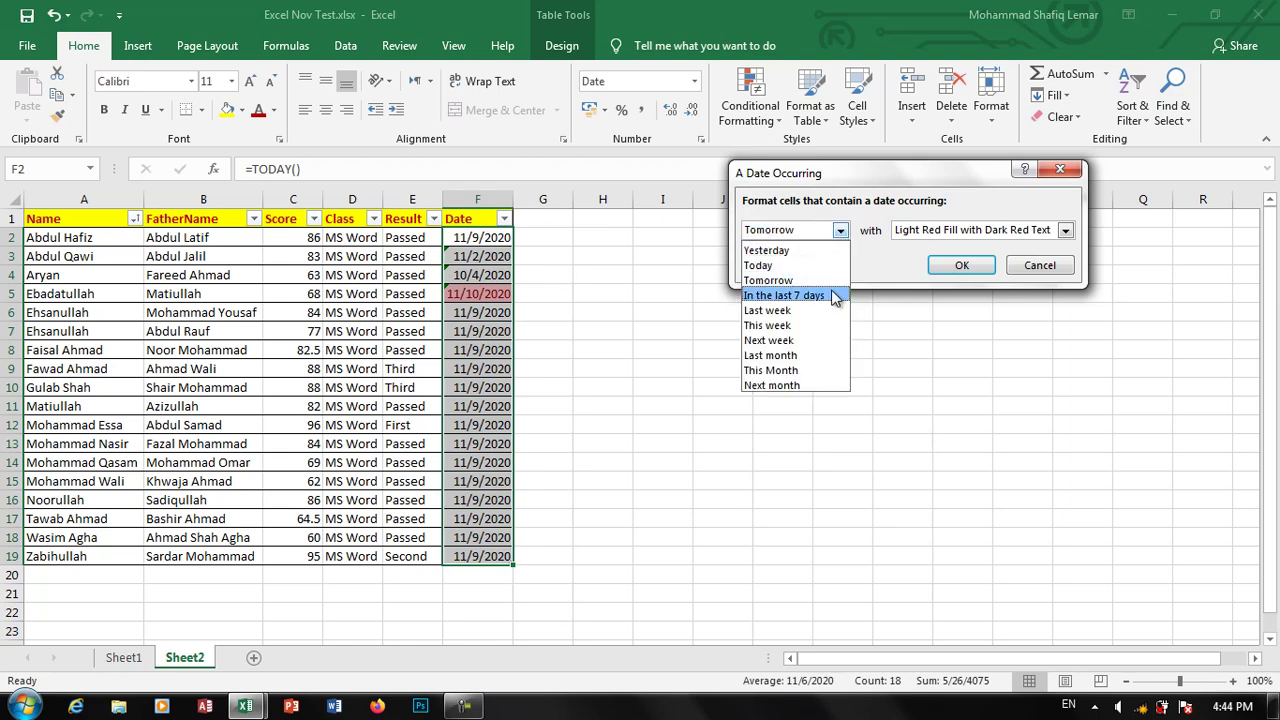
{"action": "left_click", "coordinate": [834, 296]}
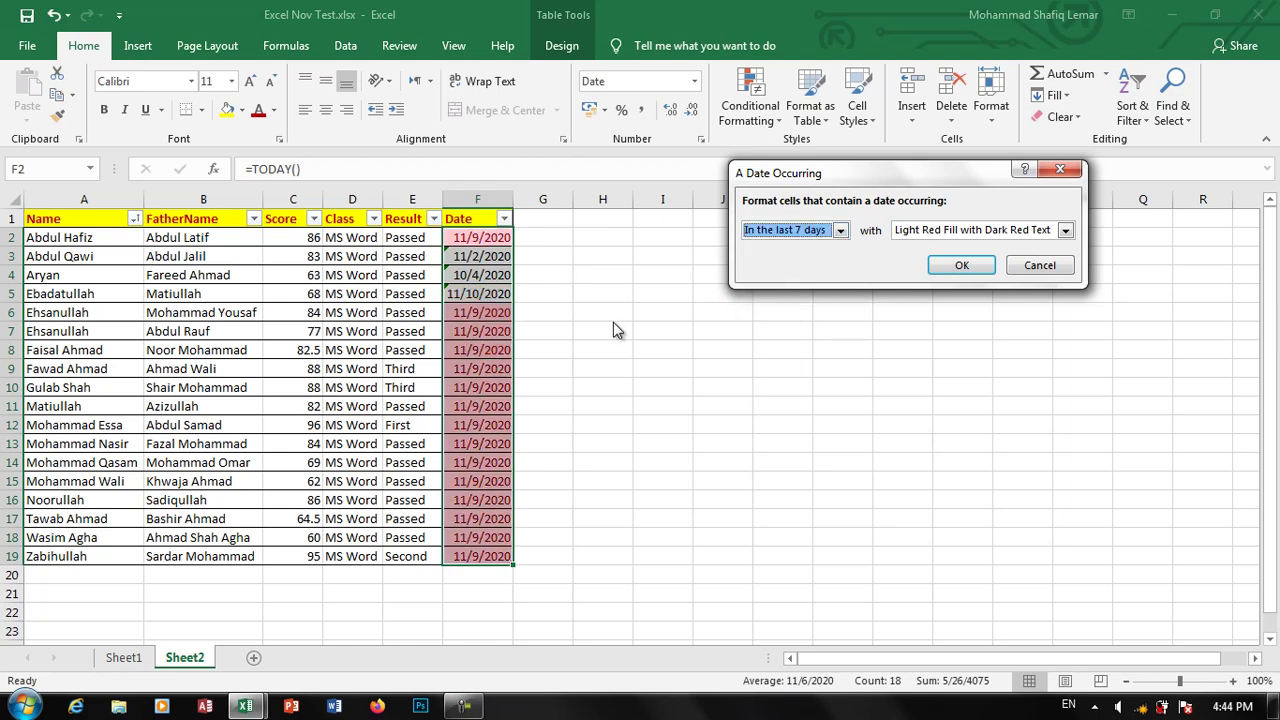
{"action": "left_click", "coordinate": [841, 231]}
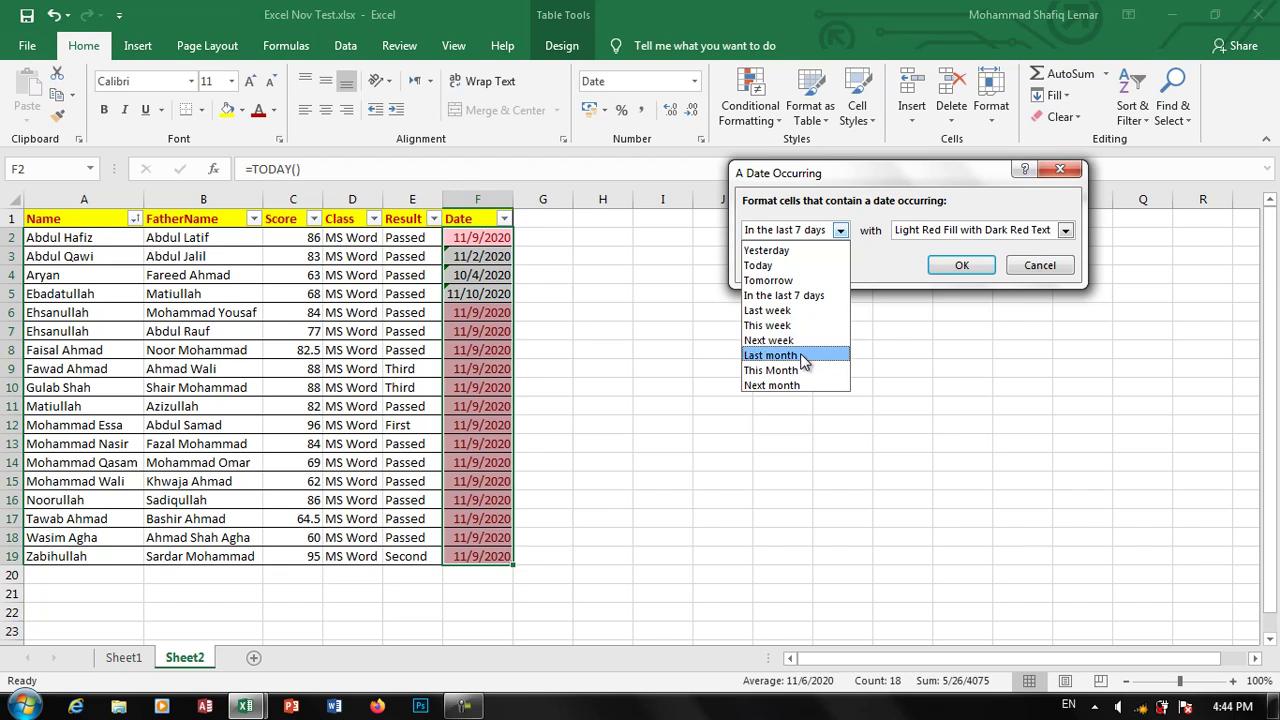
{"action": "left_click", "coordinate": [800, 356]}
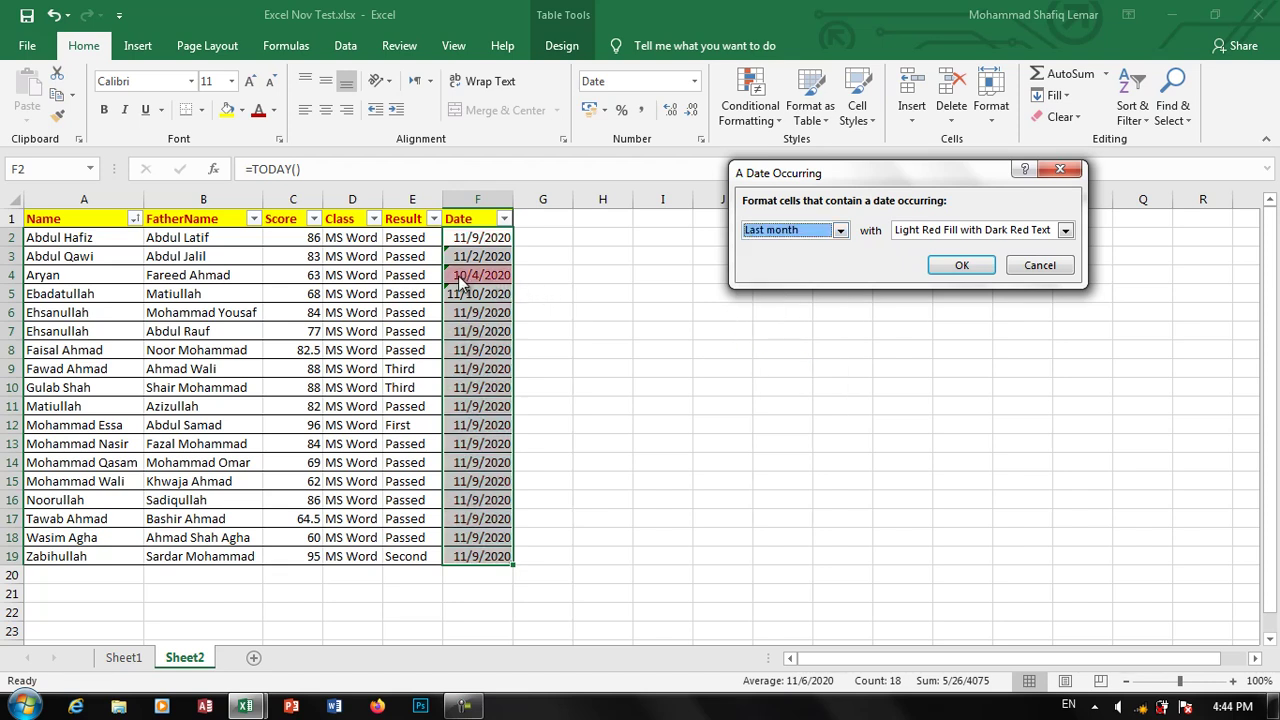
{"action": "left_click", "coordinate": [800, 232]}
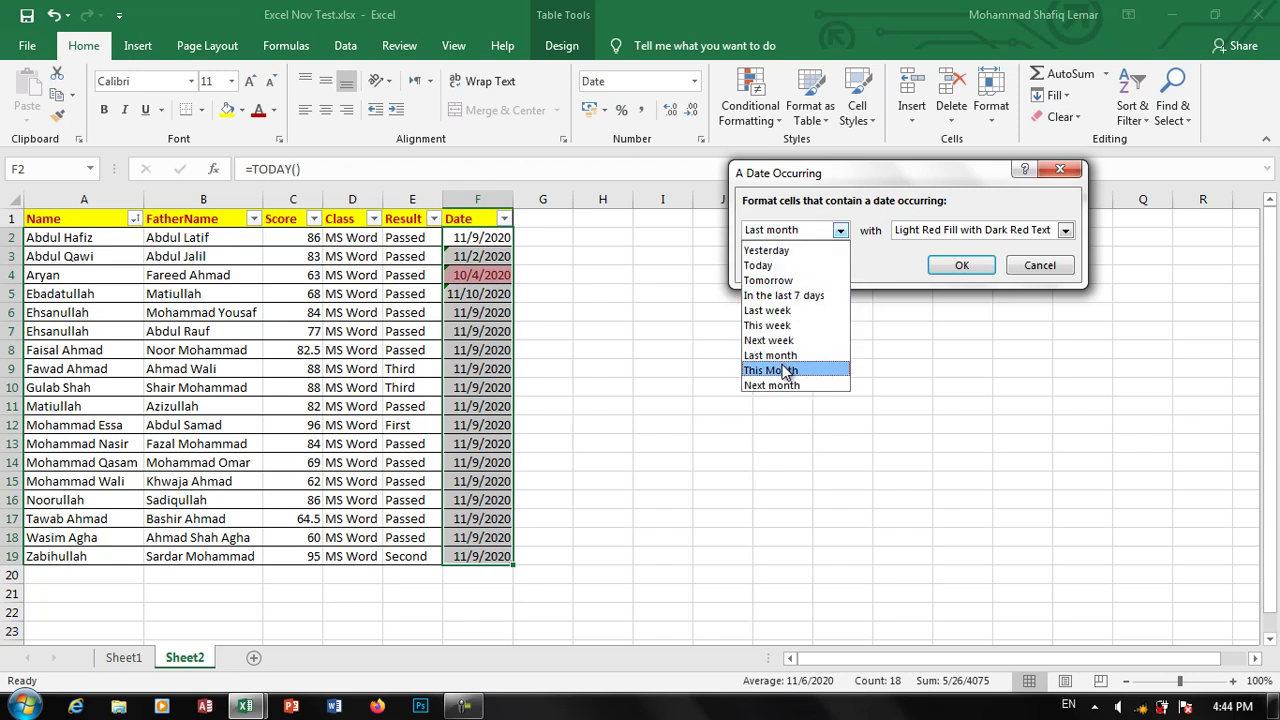
{"action": "left_click", "coordinate": [786, 386]}
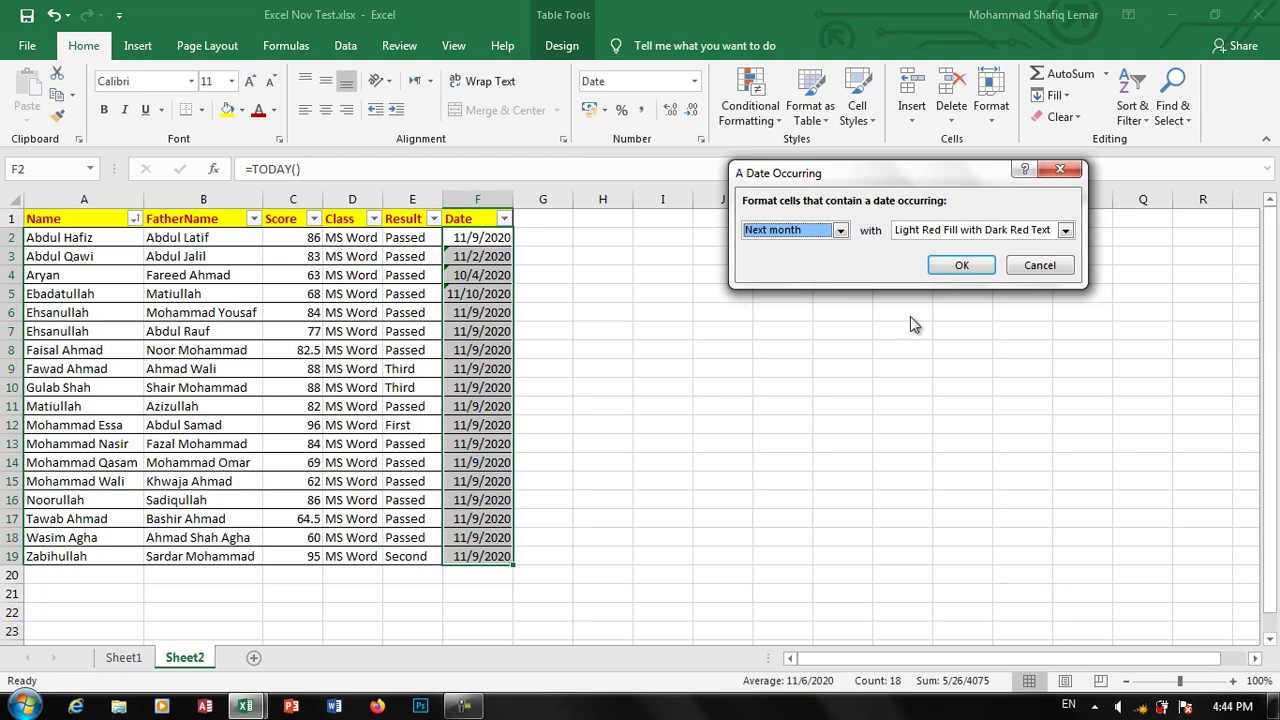
{"action": "left_click", "coordinate": [1039, 265]}
{"action": "left_click", "coordinate": [750, 110]}
{"action": "mouse_move", "coordinate": [812, 152]}
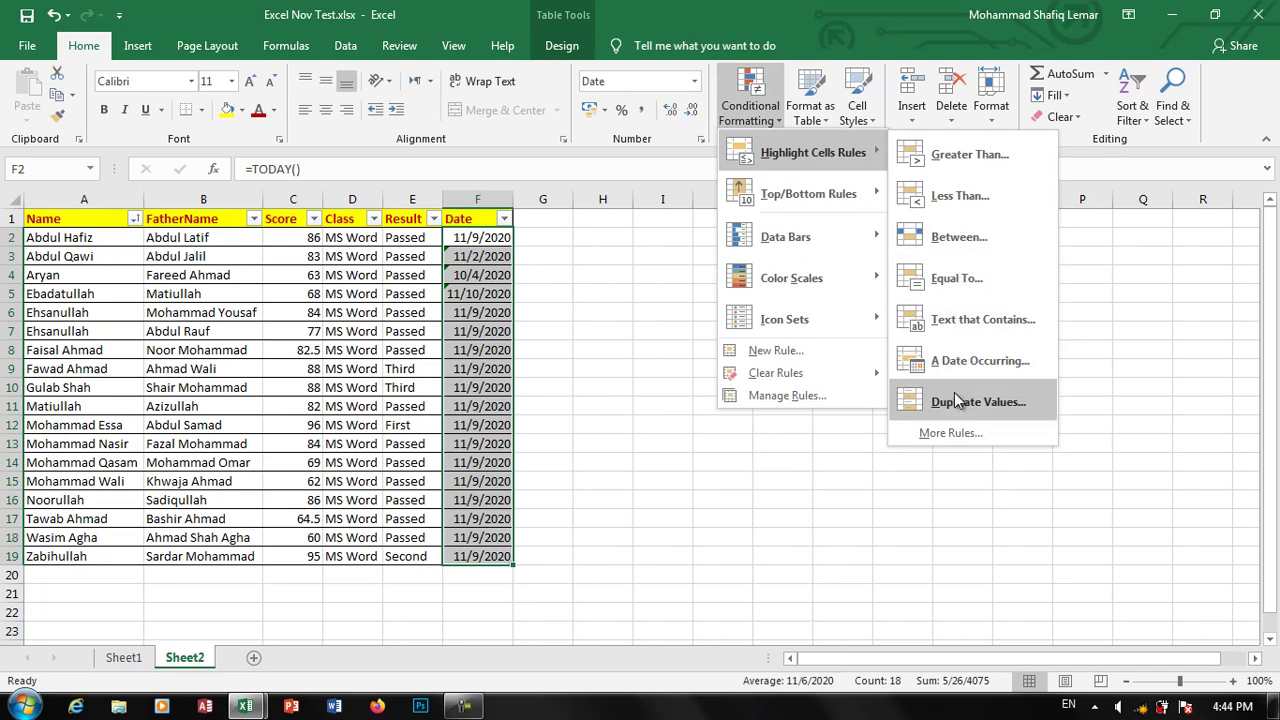
- Dismiss the rule menu, select the Scores C2:C19, and bring up Conditional Formatting for them
{"action": "left_click", "coordinate": [569, 381]}
{"action": "left_click_drag", "start_coordinate": [298, 241], "coordinate": [283, 545]}
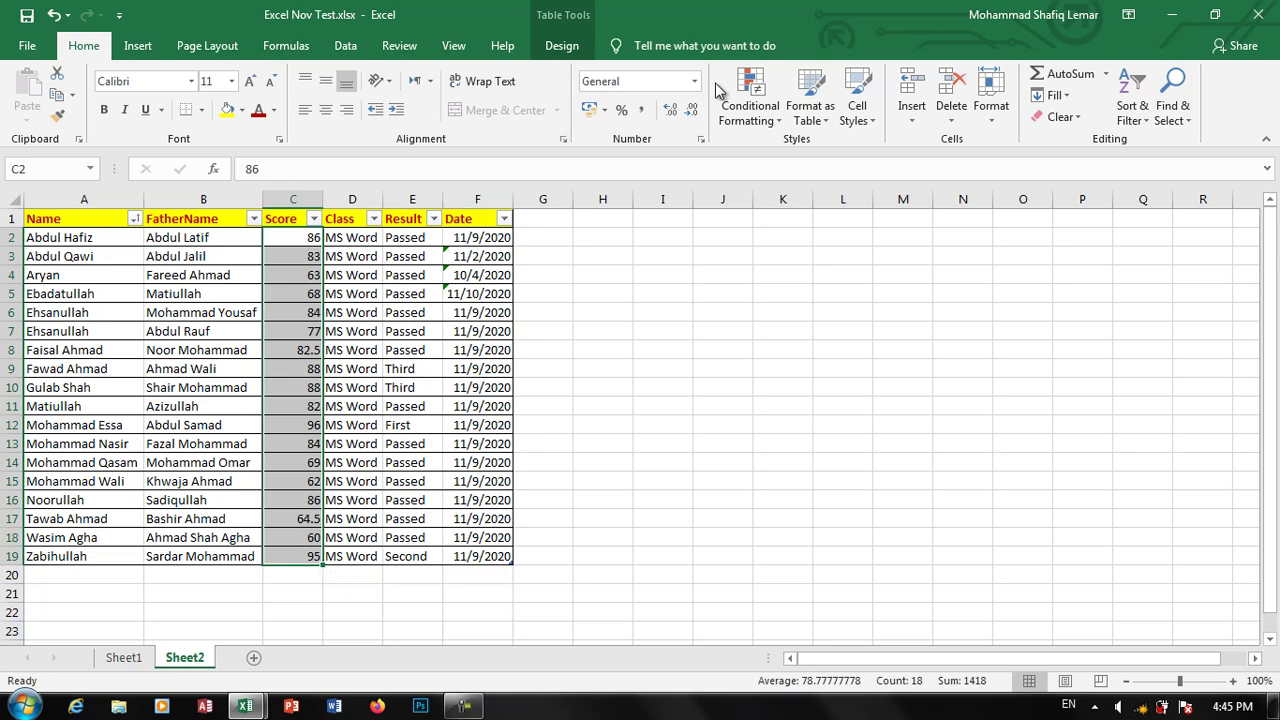
{"action": "left_click", "coordinate": [748, 98]}
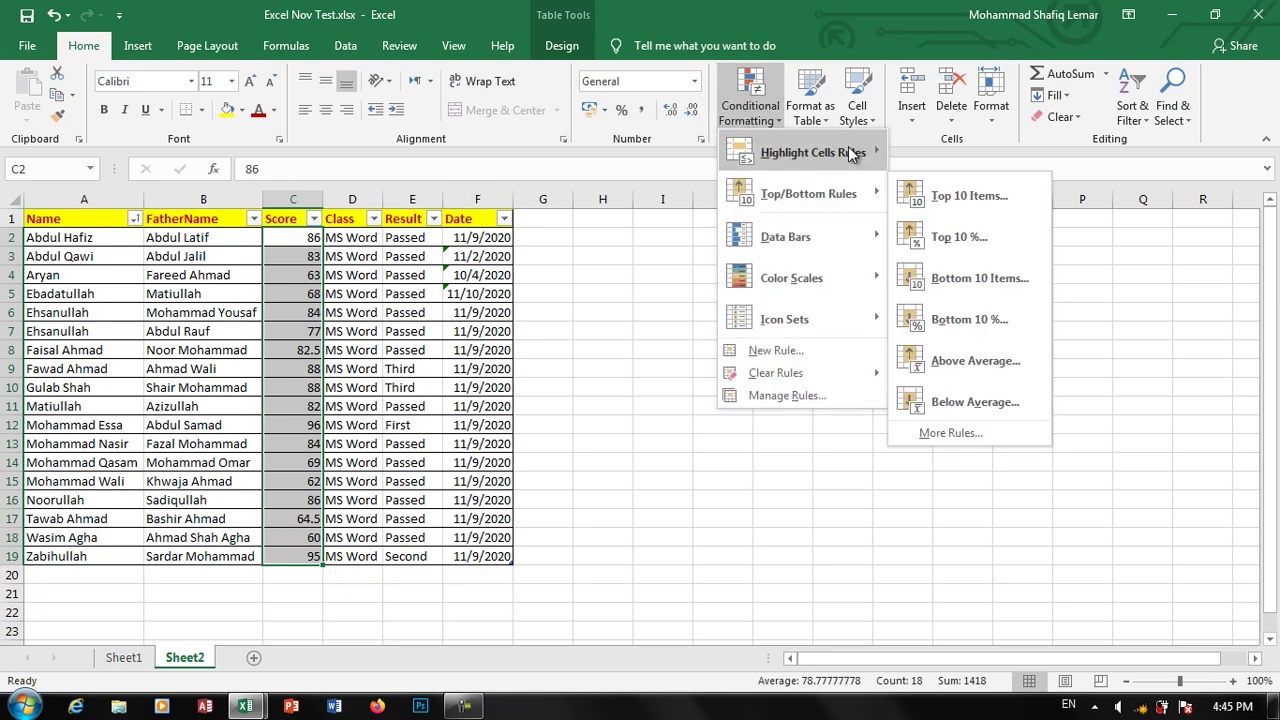
- Create a Duplicate Values rule switched to Unique, with Light Red Fill and Dark Red Text
{"action": "mouse_move", "coordinate": [812, 152]}
{"action": "left_click", "coordinate": [1027, 398]}
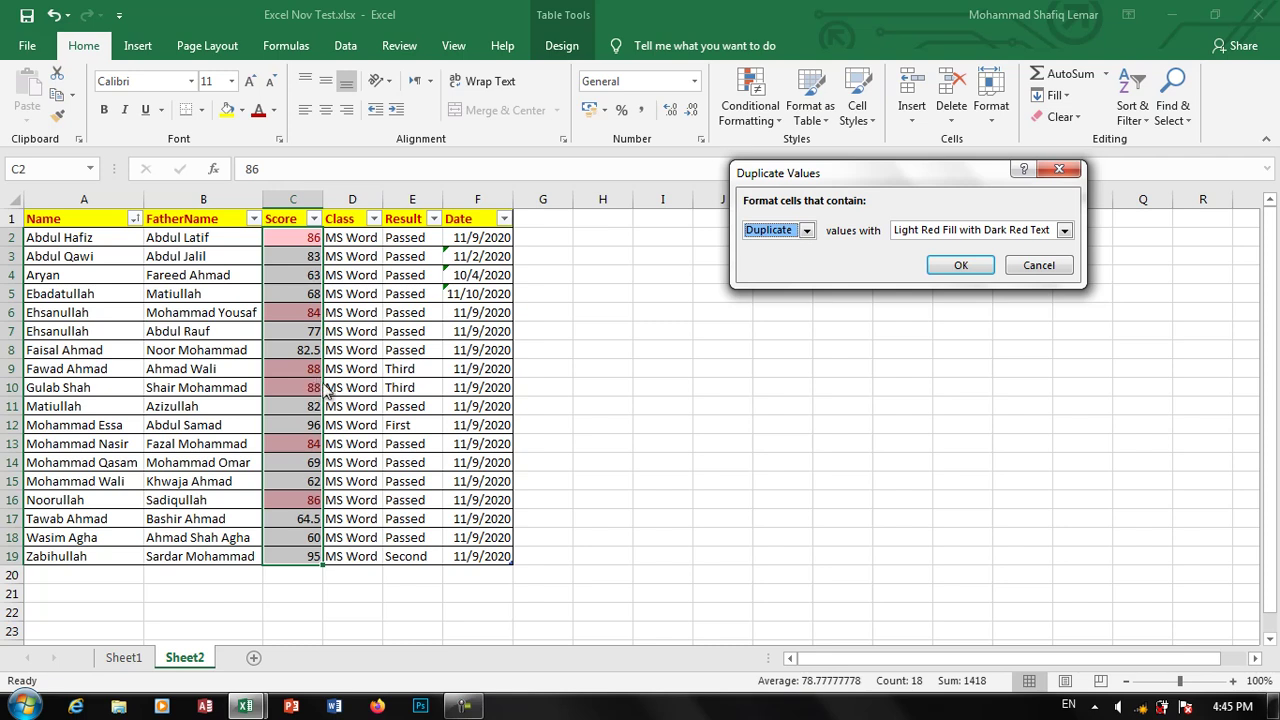
{"action": "left_click", "coordinate": [806, 230]}
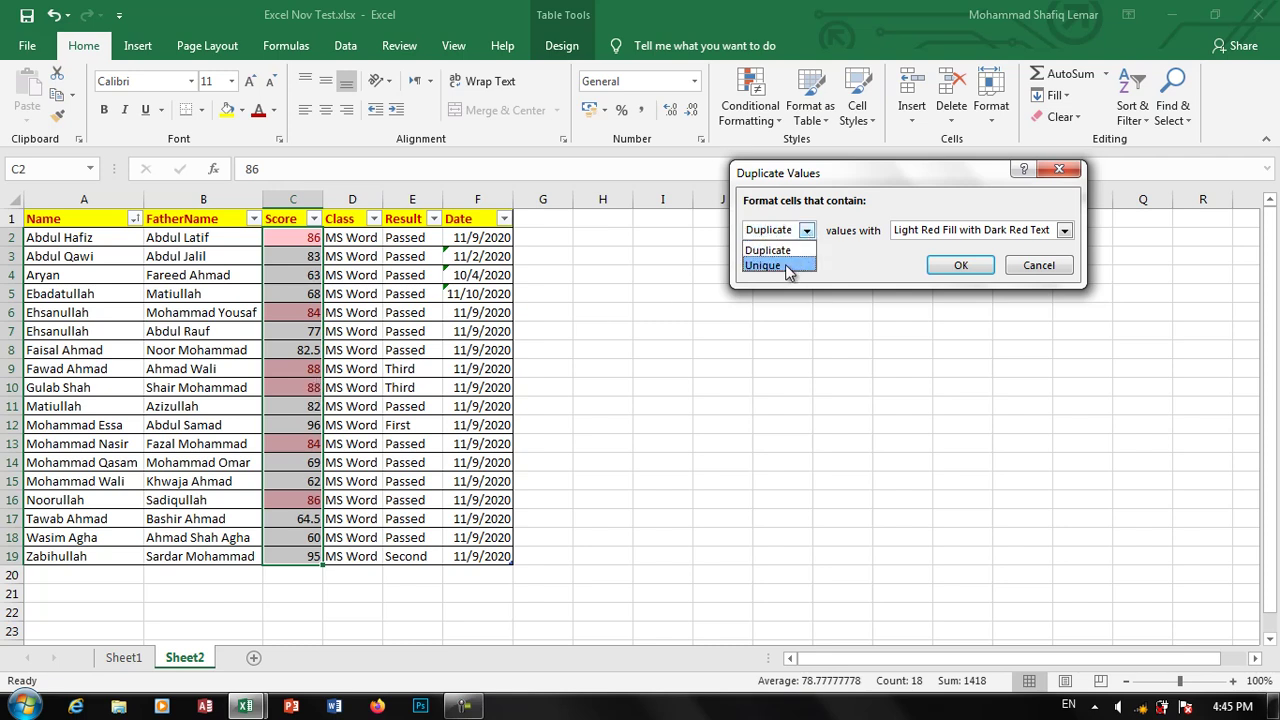
{"action": "left_click", "coordinate": [789, 266]}
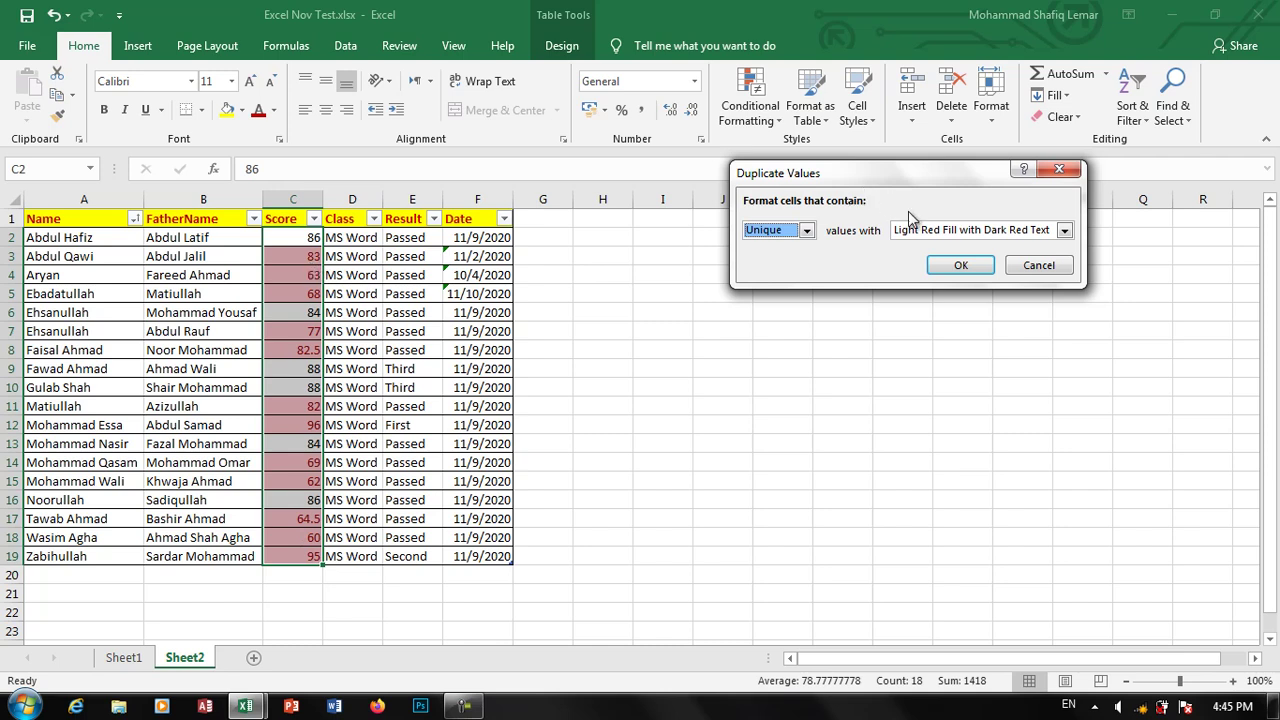
{"action": "left_click", "coordinate": [920, 233]}
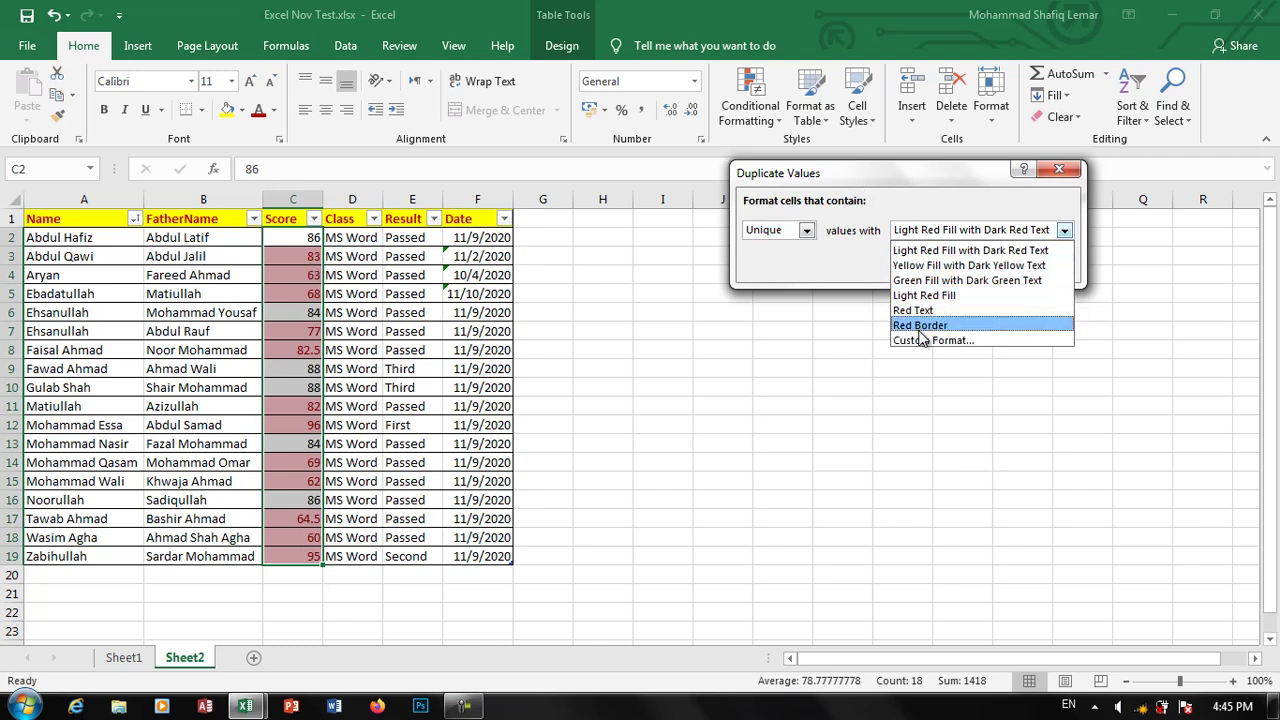
{"action": "left_click", "coordinate": [960, 250]}
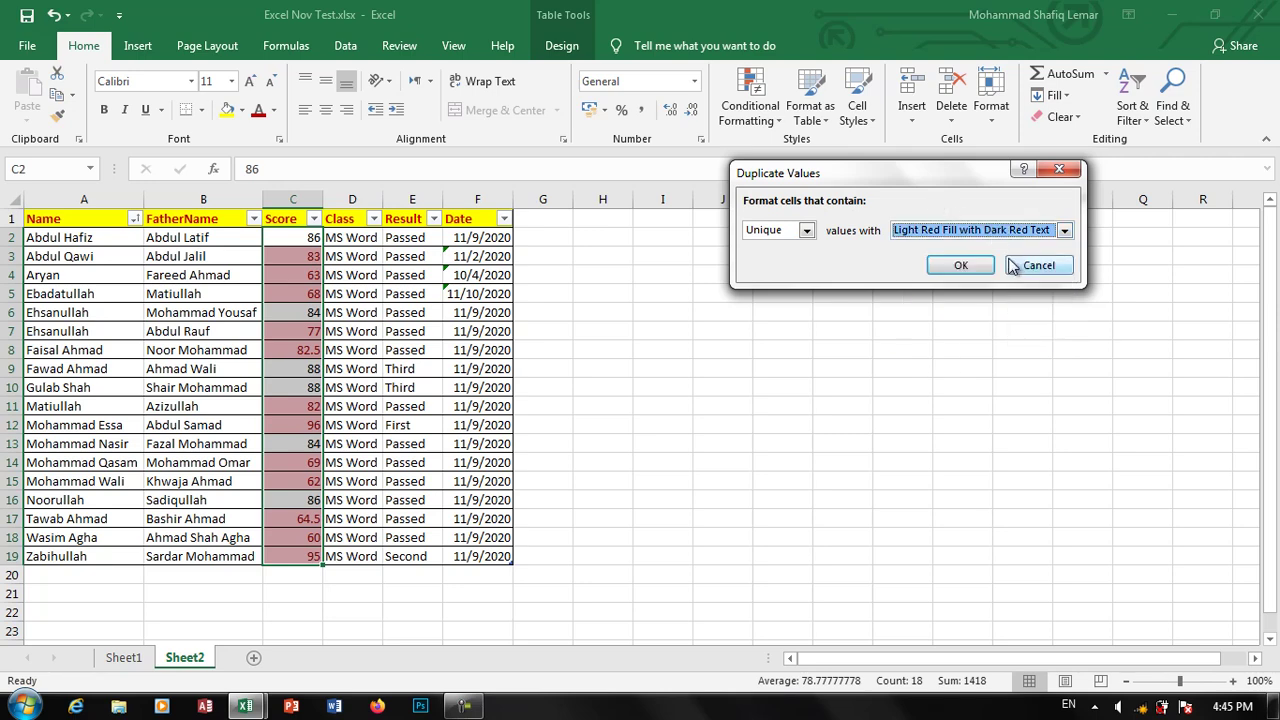
{"action": "left_click", "coordinate": [1016, 266]}
- Cancel the Duplicate Values dialog, discarding the unique-score rule
{"action": "left_click", "coordinate": [779, 119]}
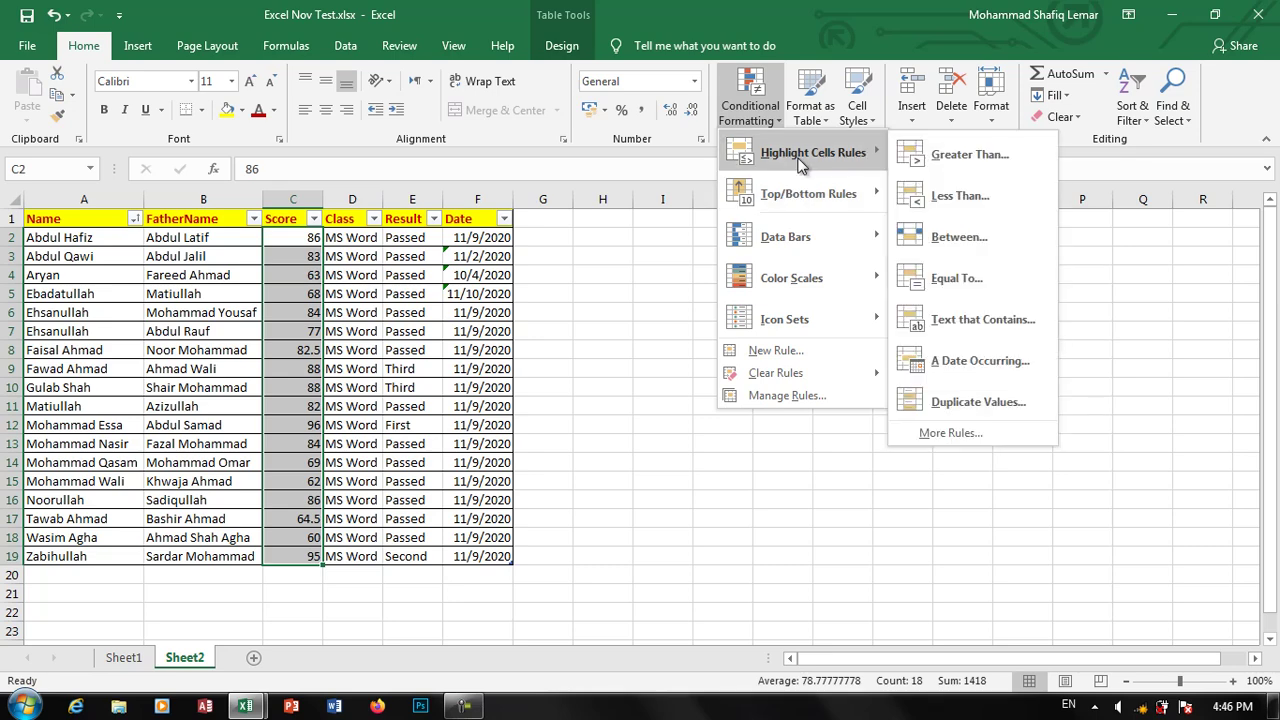
{"action": "mouse_move", "coordinate": [808, 194]}
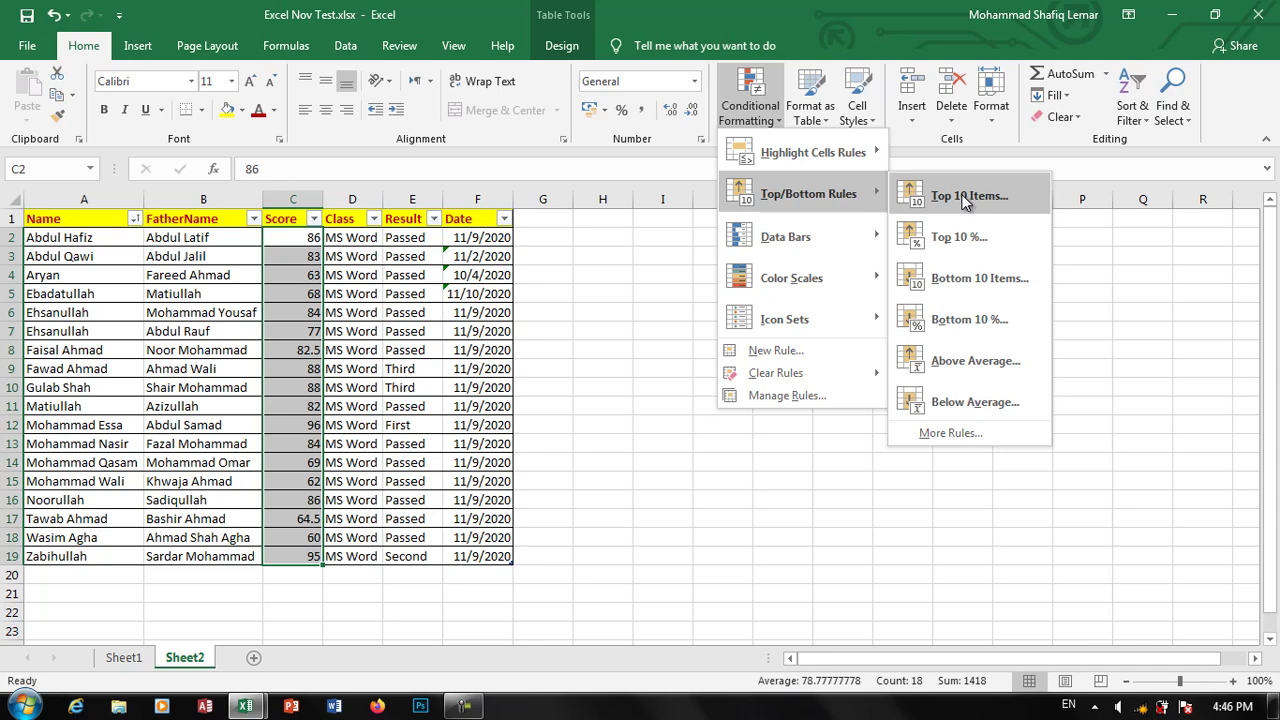
{"action": "left_click", "coordinate": [965, 200]}
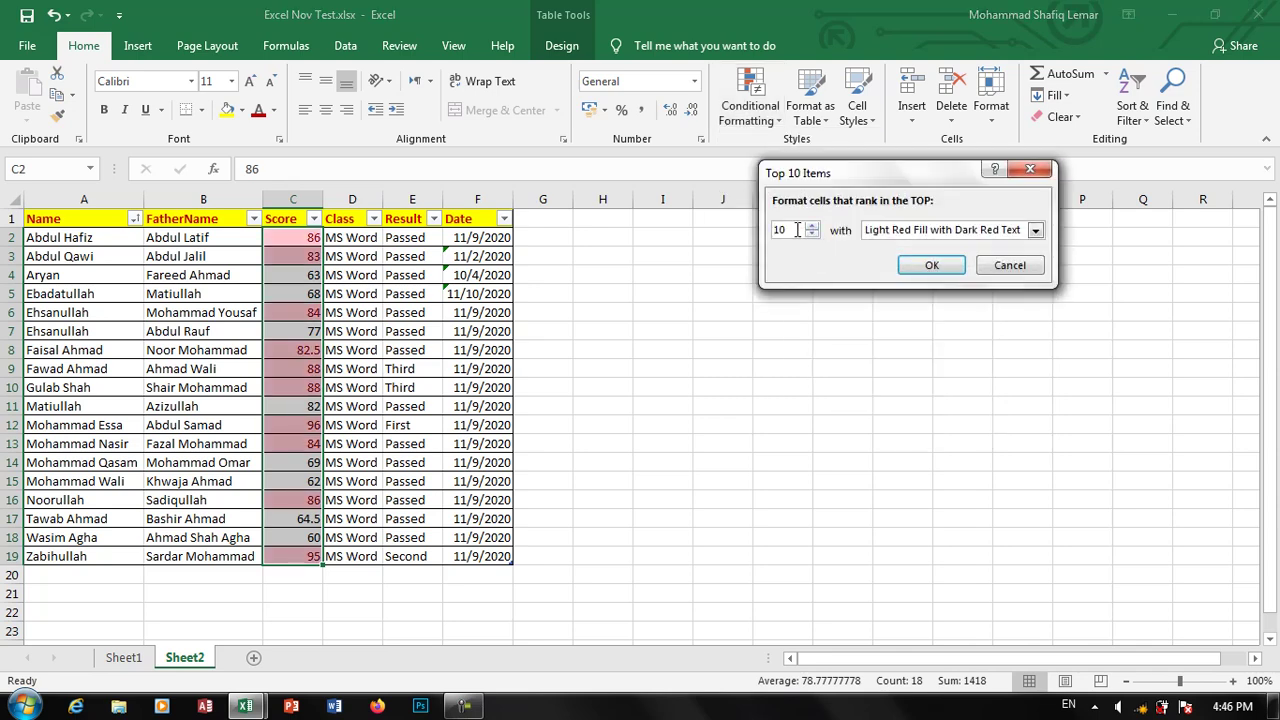
{"action": "type", "text": "3"}
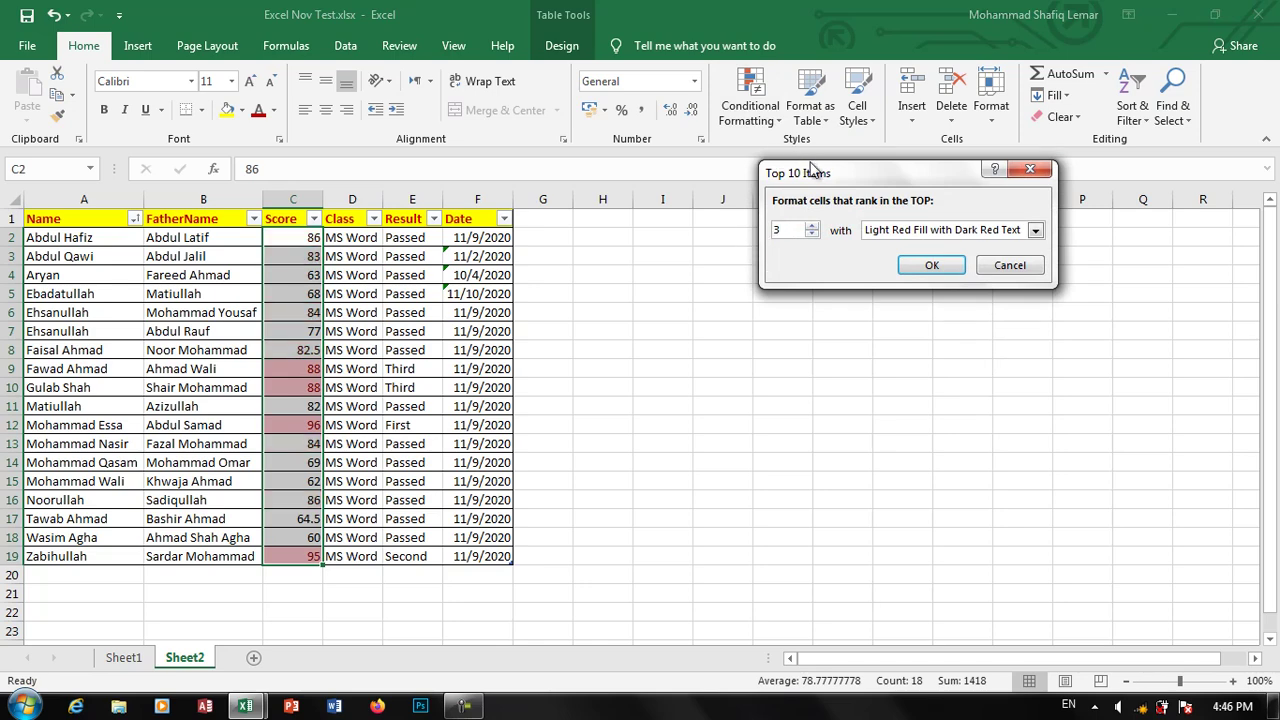
{"action": "left_click_drag", "start_coordinate": [825, 176], "coordinate": [865, 172]}
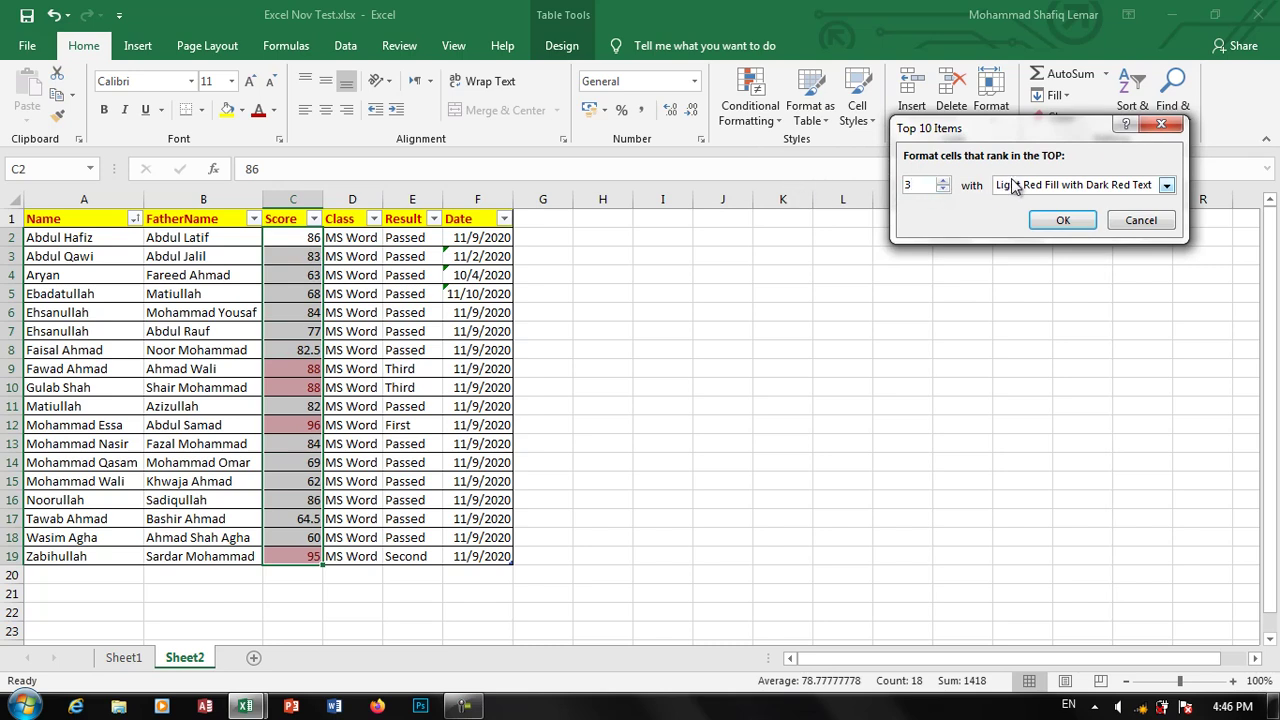
{"action": "double_click", "coordinate": [910, 185]}
{"action": "left_click", "coordinate": [943, 181]}
{"action": "left_click", "coordinate": [943, 181]}
{"action": "left_click", "coordinate": [943, 181]}
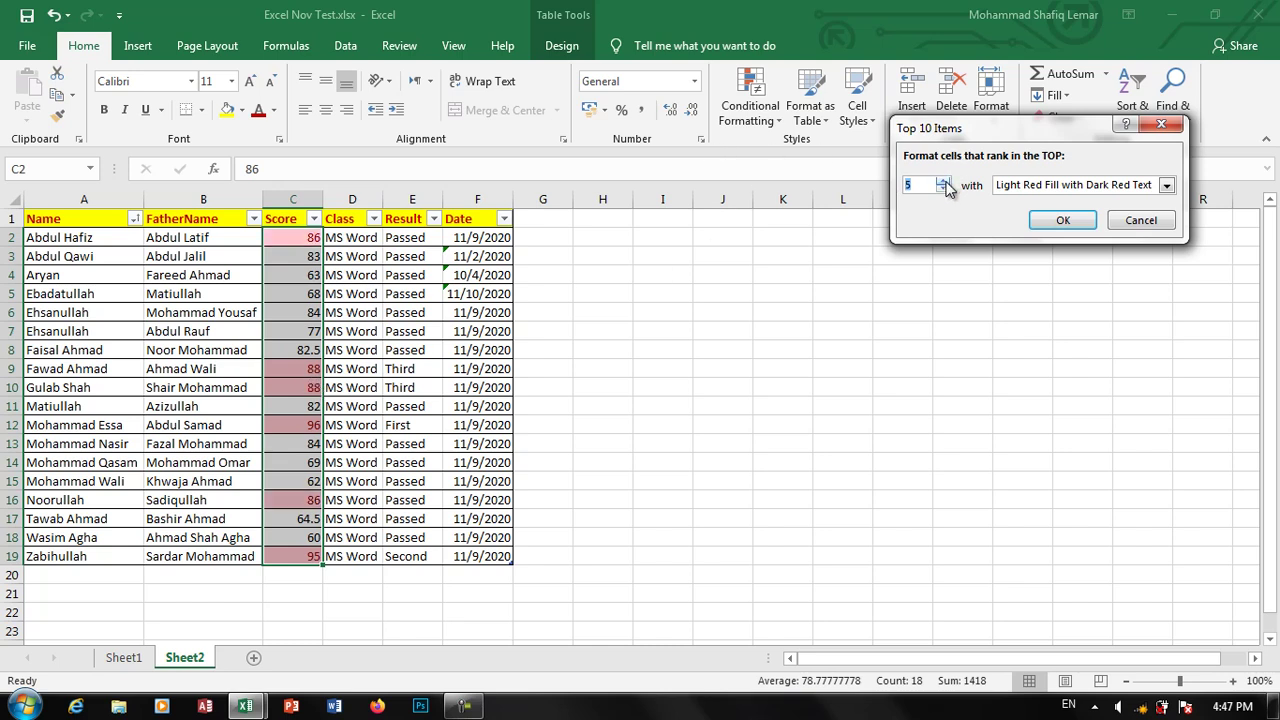
{"action": "left_click", "coordinate": [943, 181]}
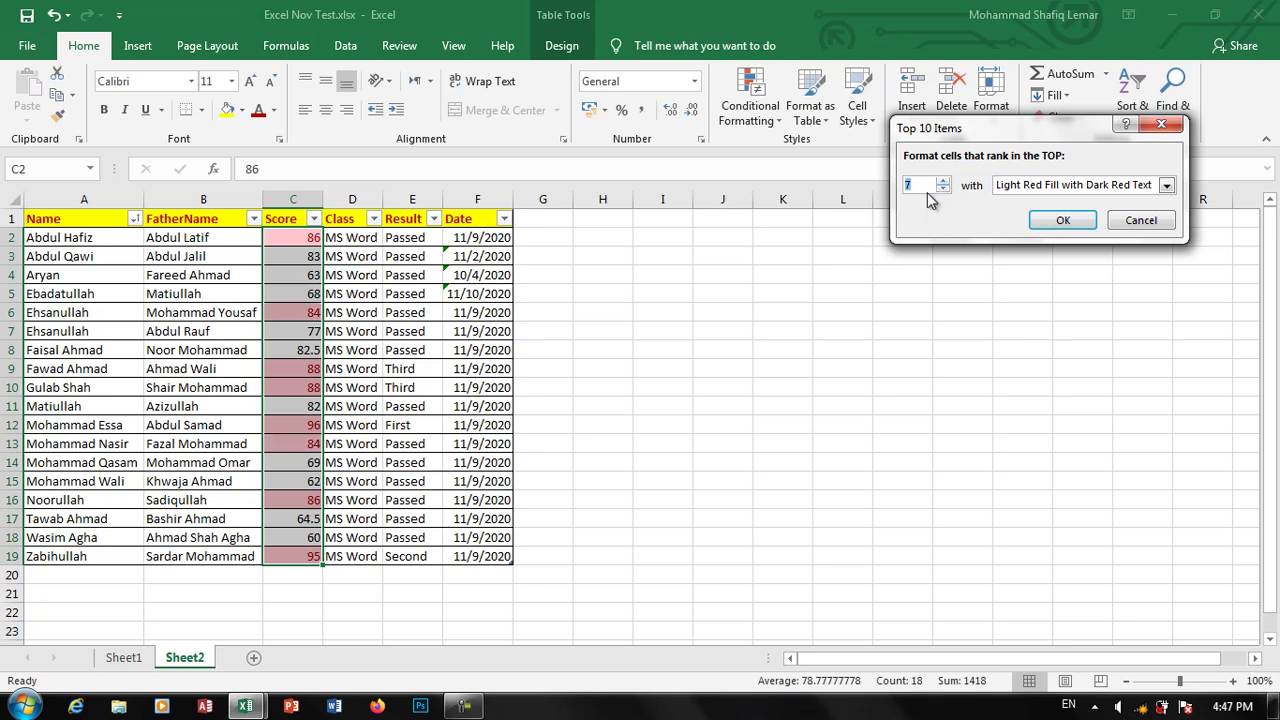
{"action": "type", "text": "3"}
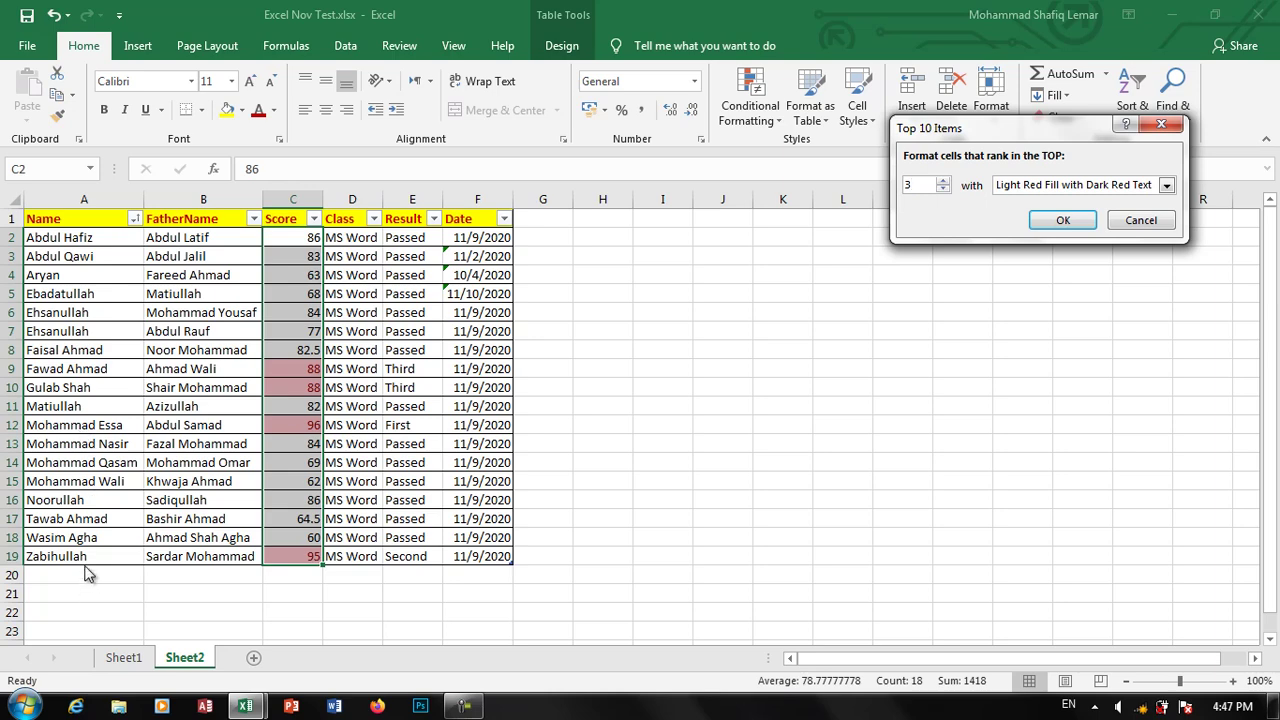
{"action": "left_click", "coordinate": [1141, 220]}
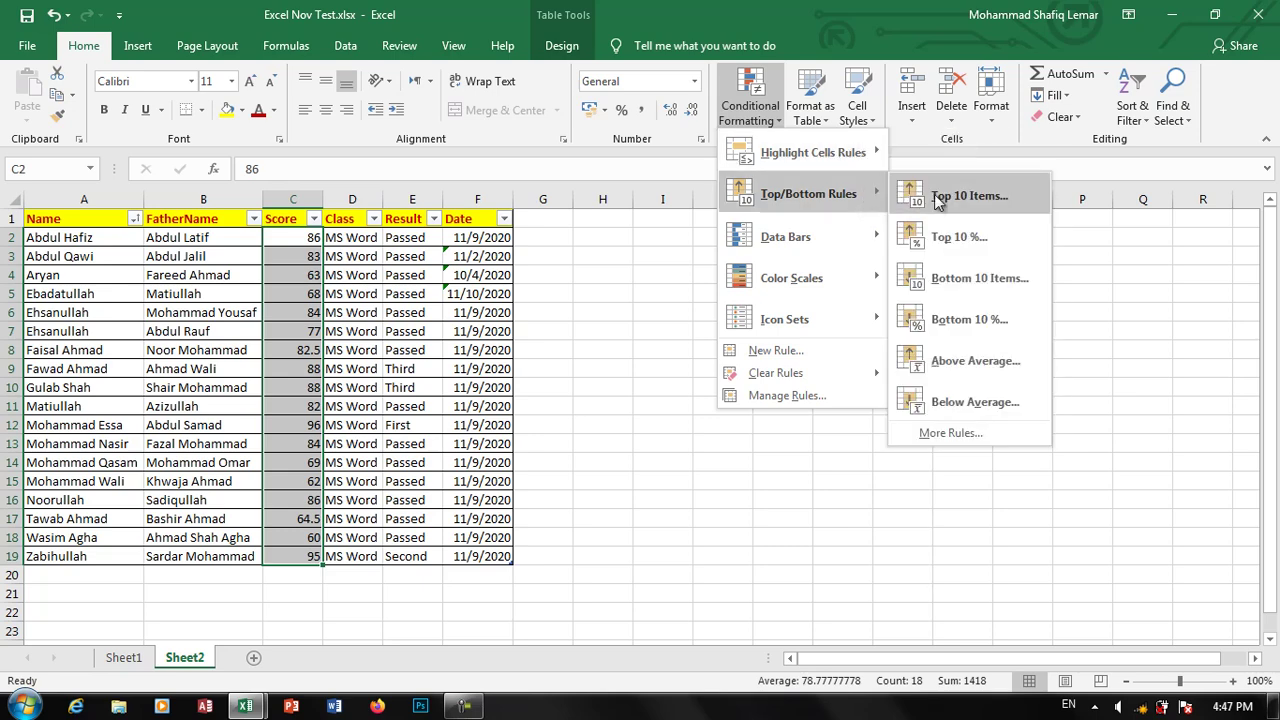
- Start a Top 10% rule on the scores and replace 10 with 20 percent
{"action": "mouse_move", "coordinate": [808, 194]}
{"action": "left_click", "coordinate": [968, 238]}
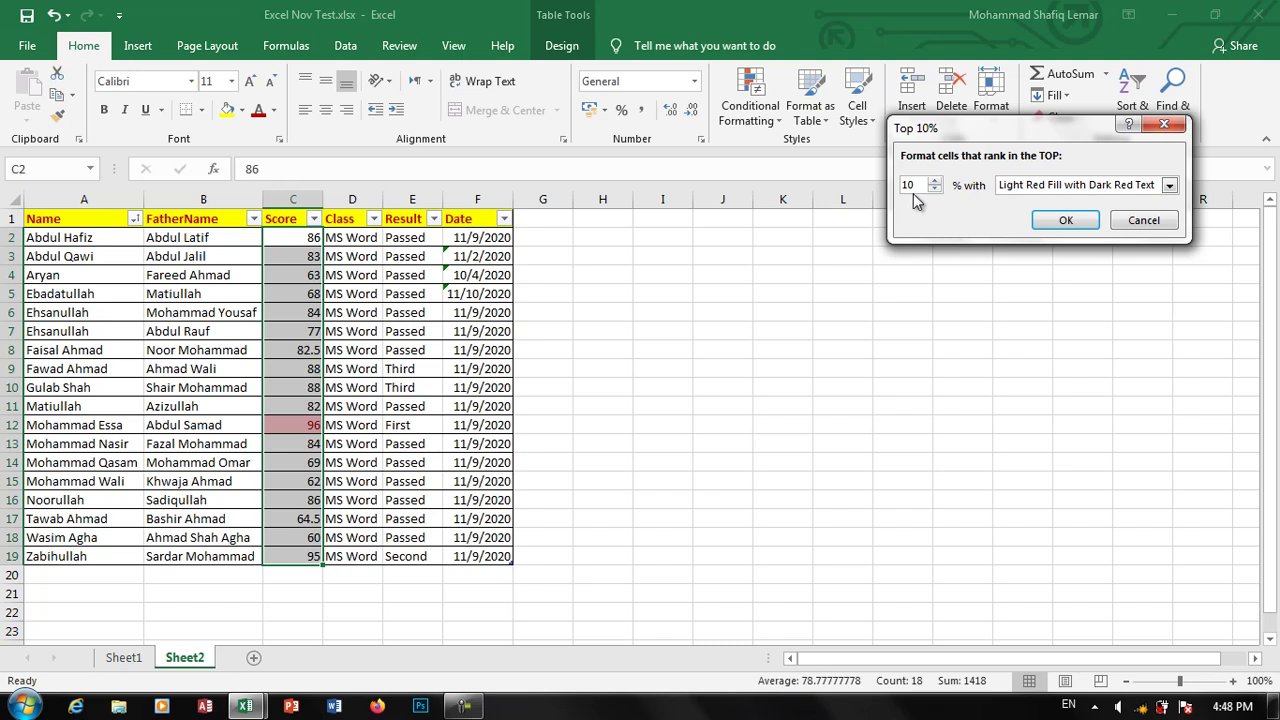
{"action": "left_click_drag", "start_coordinate": [916, 186], "coordinate": [890, 187]}
{"action": "type", "text": "20"}
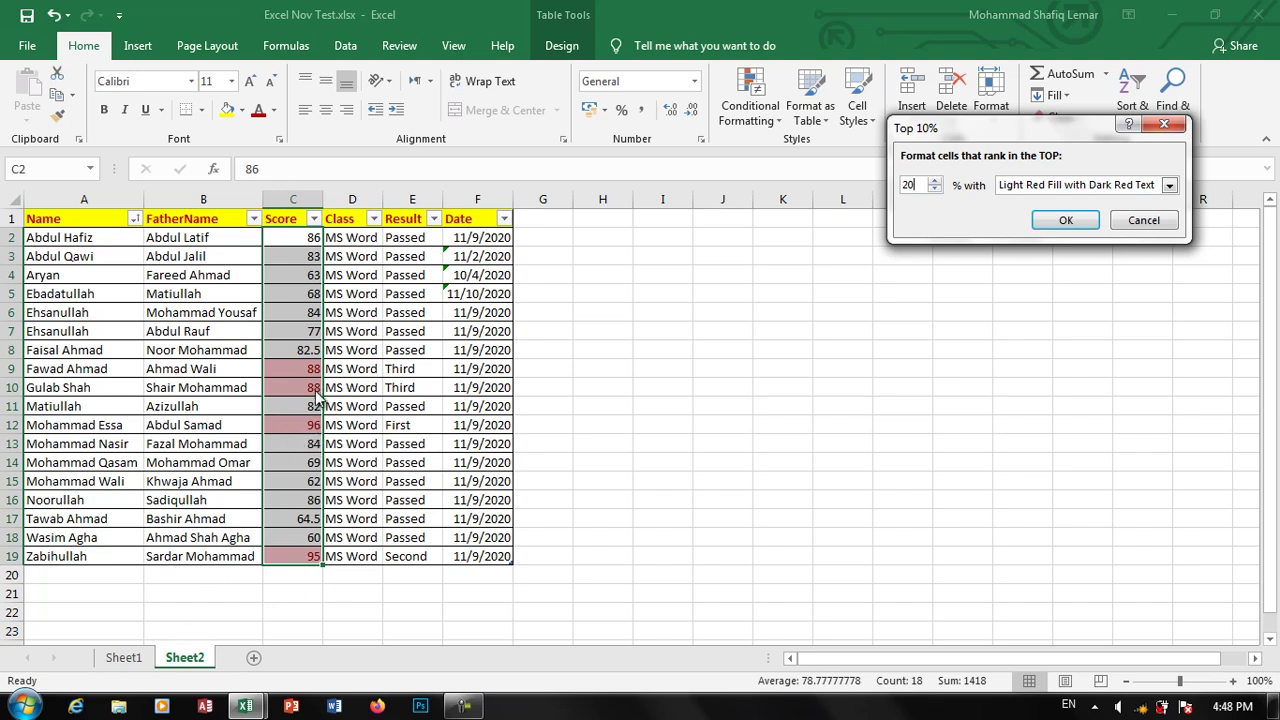
- Change the top-percentage value to 30, then replace it with 100
{"action": "key", "text": "BackSpace"}
{"action": "key", "text": "BackSpace"}
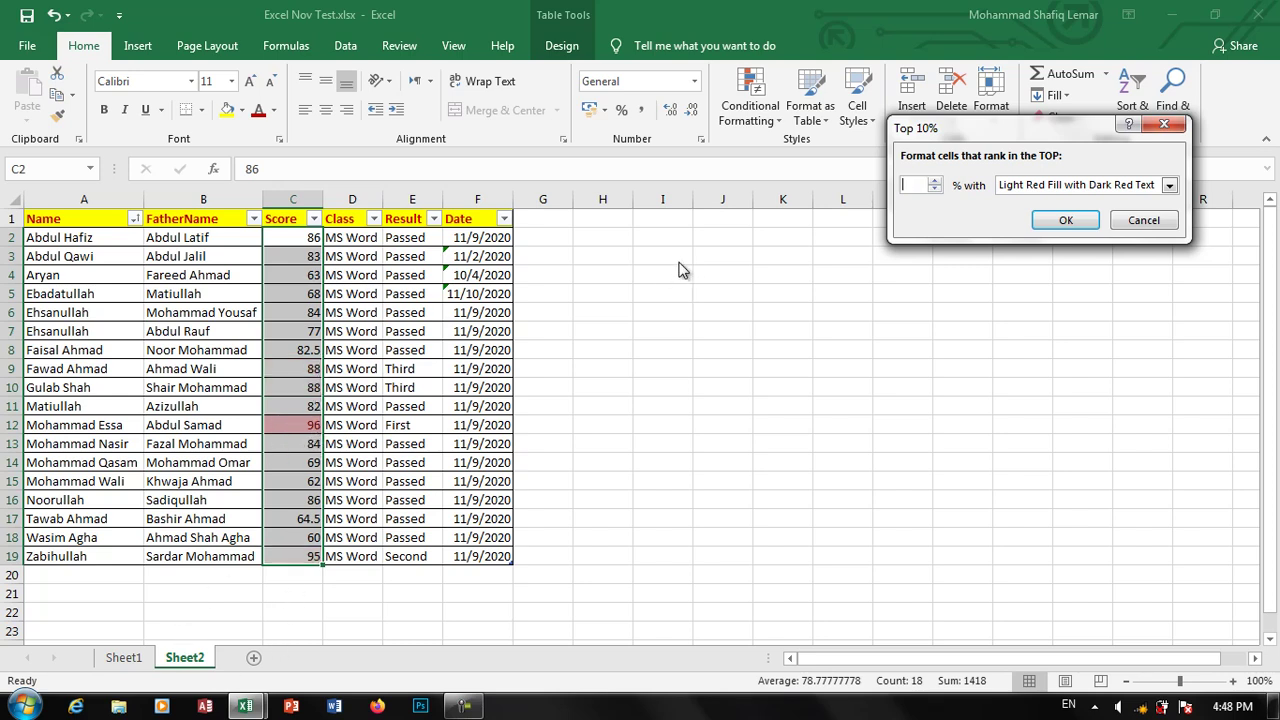
{"action": "type", "text": "30"}
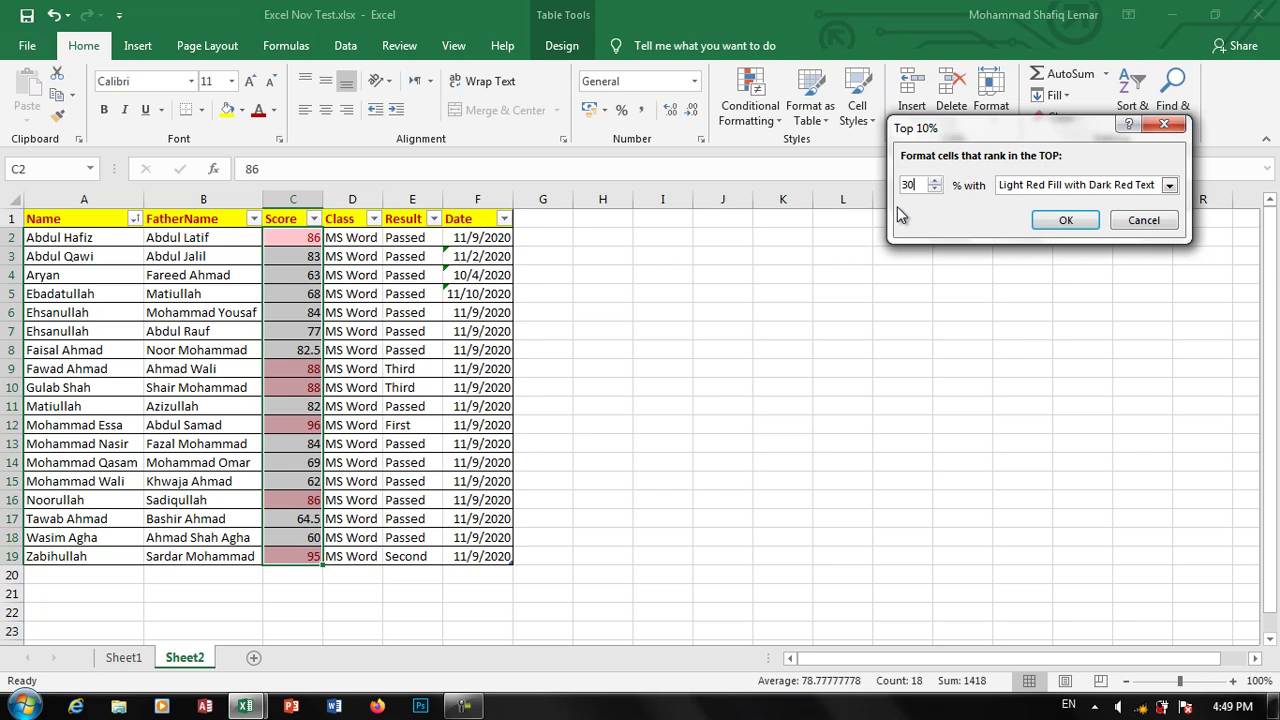
{"action": "left_click_drag", "start_coordinate": [925, 185], "coordinate": [902, 185]}
{"action": "type", "text": "1"}
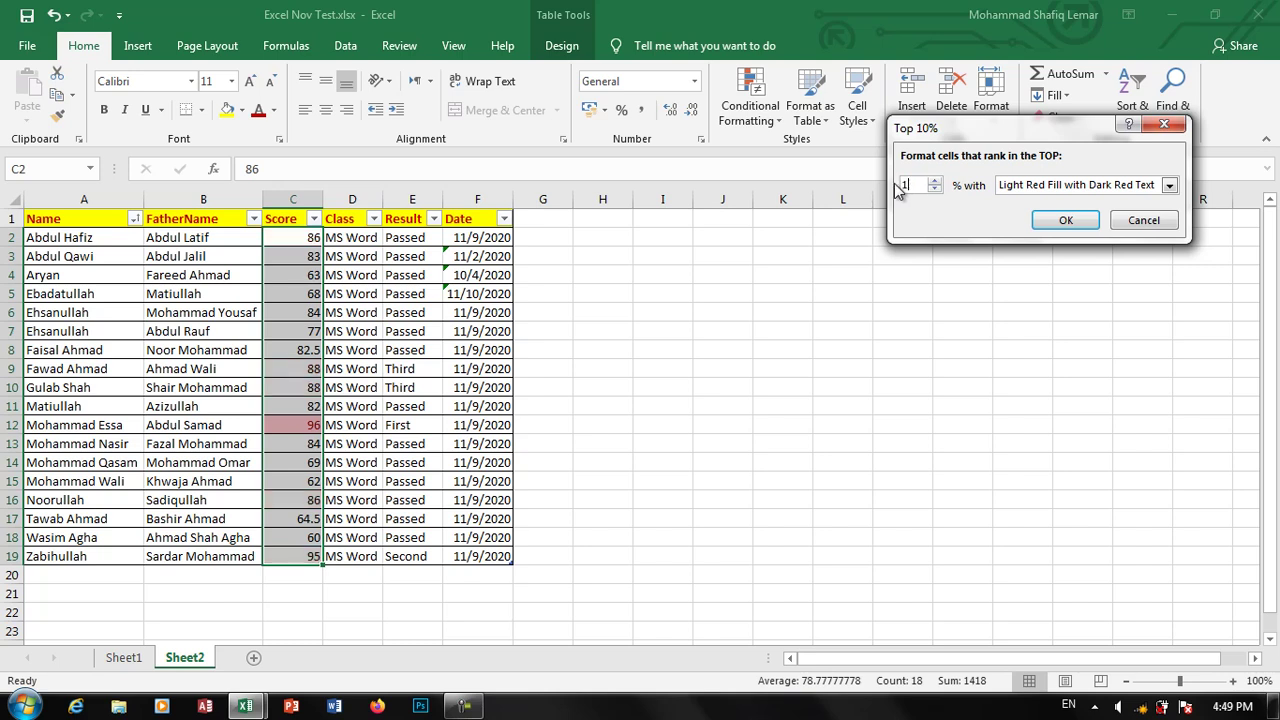
{"action": "type", "text": "00"}
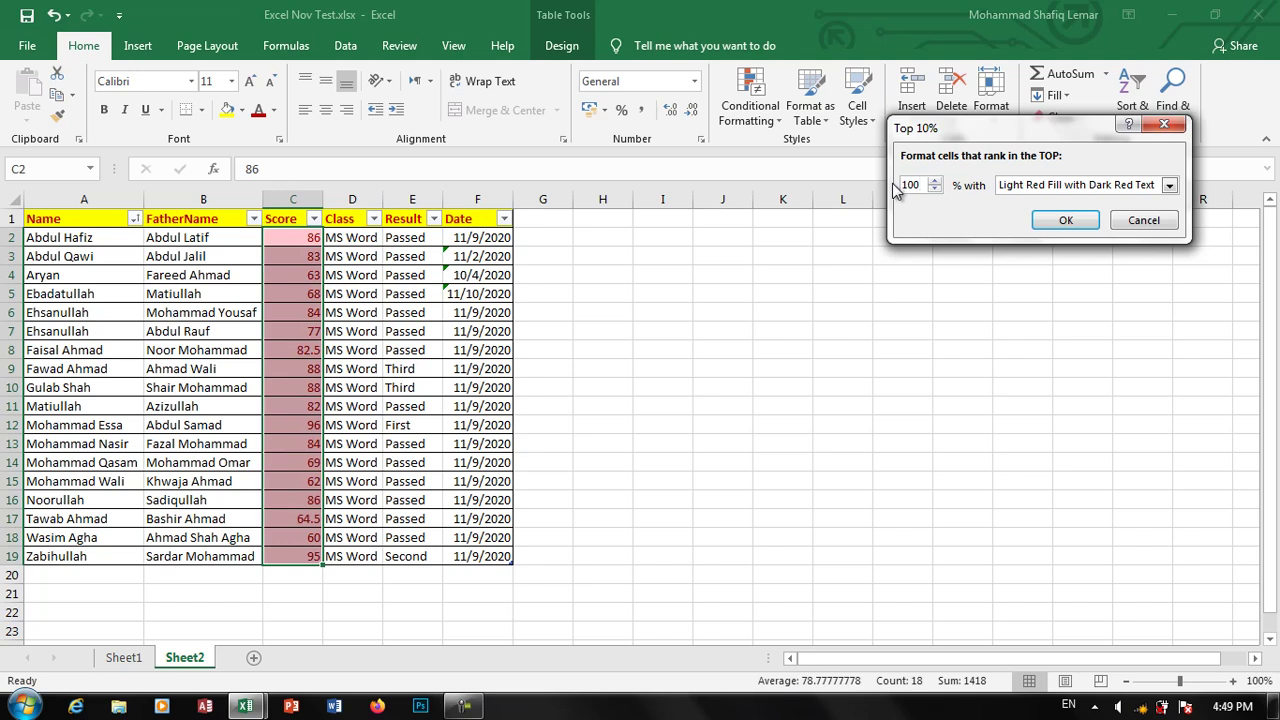
{"action": "left_click", "coordinate": [1133, 222]}
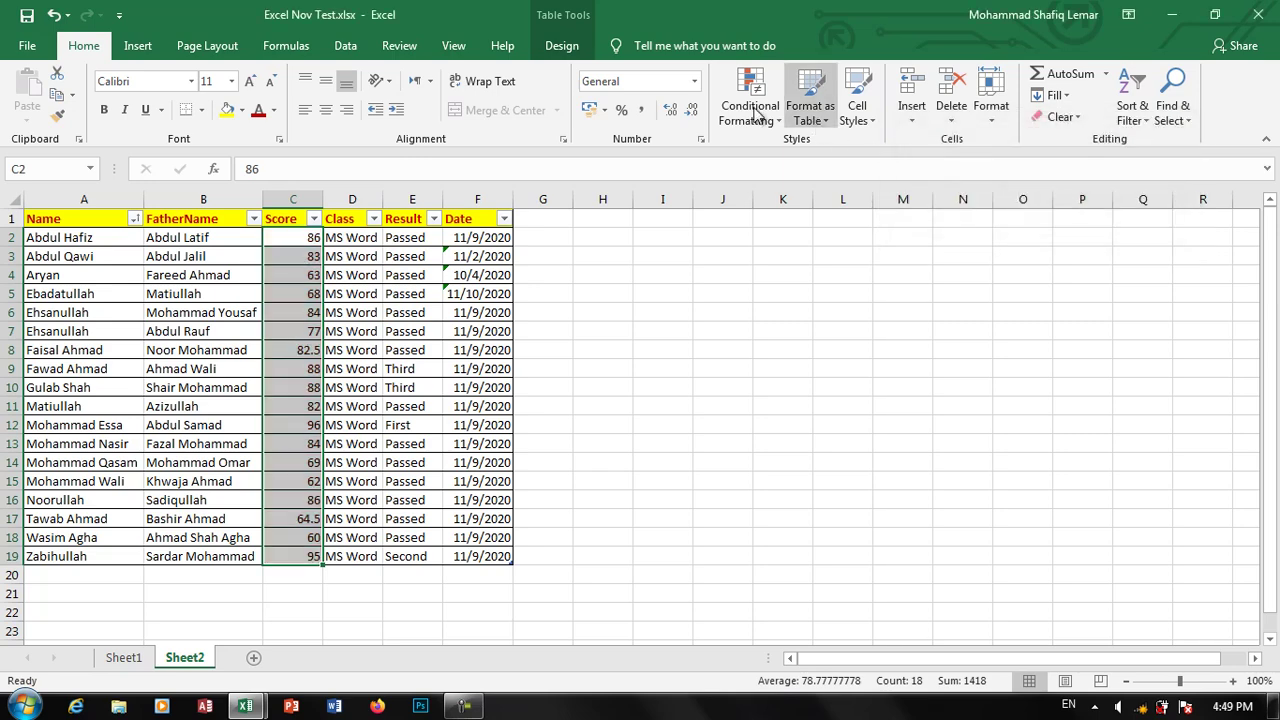
{"action": "left_click", "coordinate": [757, 116]}
{"action": "mouse_move", "coordinate": [808, 194]}
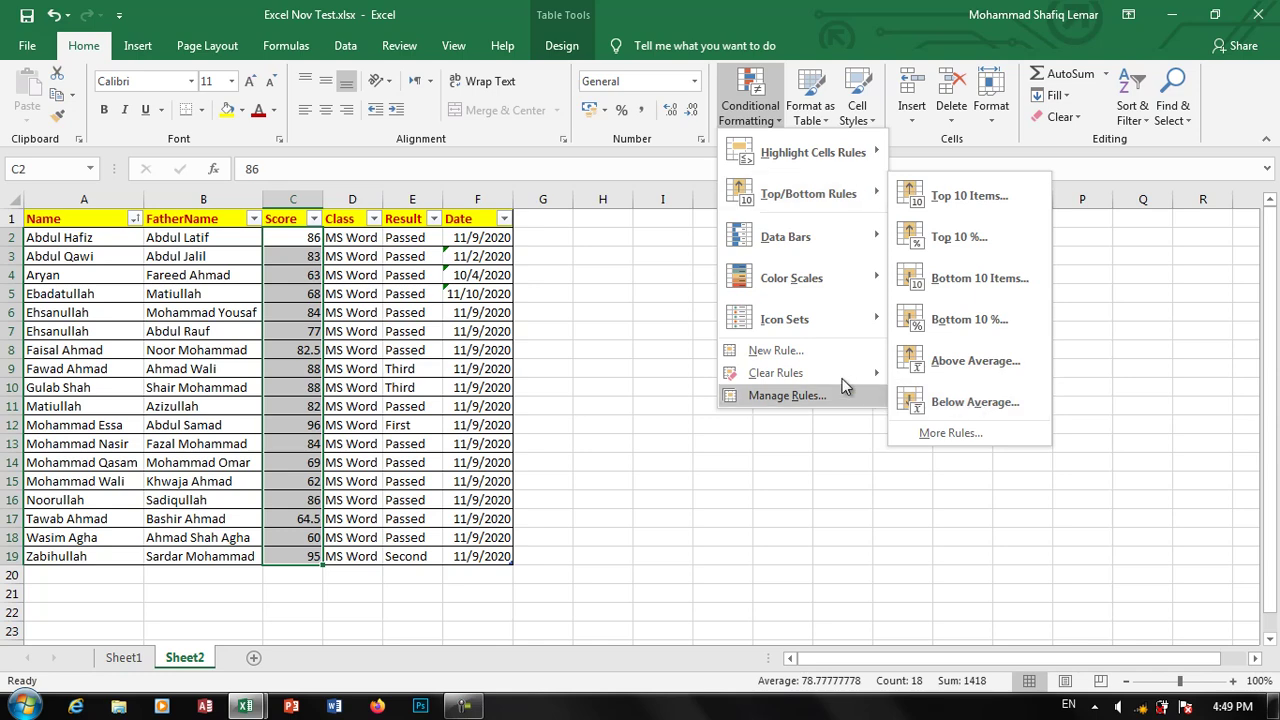
{"action": "left_click", "coordinate": [663, 338]}
{"action": "left_click", "coordinate": [664, 331]}
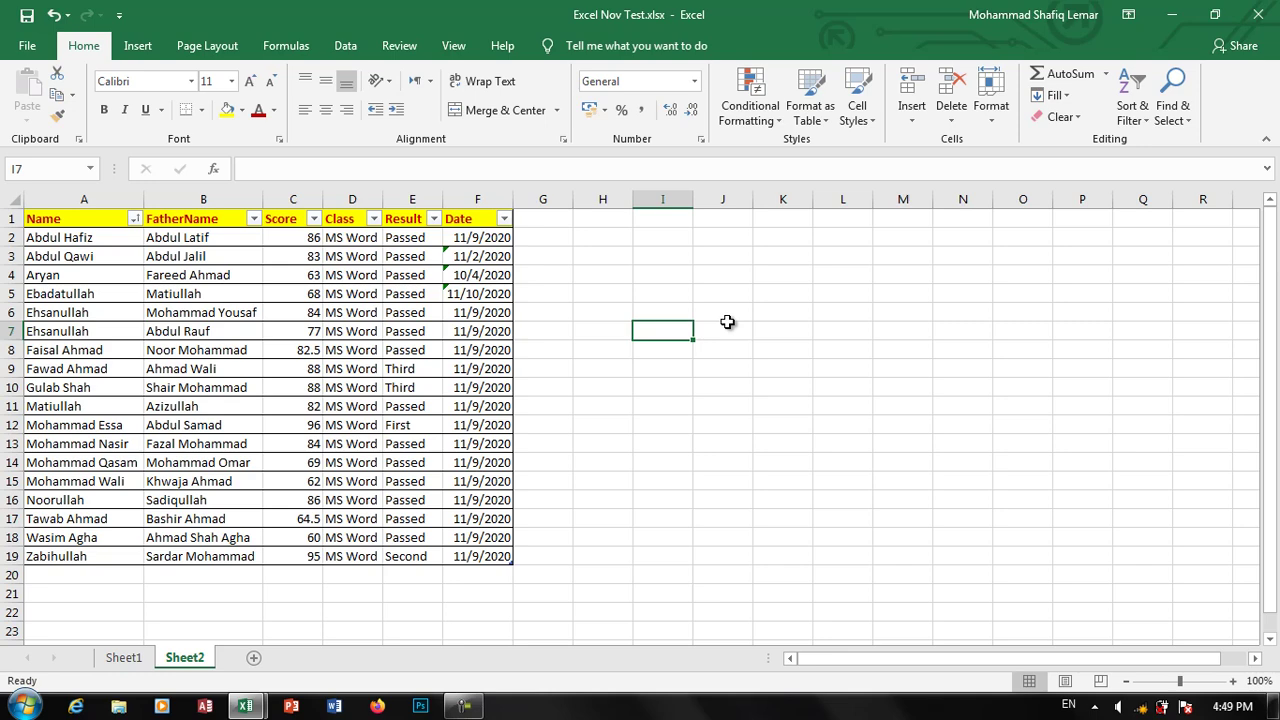
- Enter the numbers 1 to 5 into I5:I9, then move to cell K7
{"action": "key", "text": "Up"}
{"action": "key", "text": "Up"}
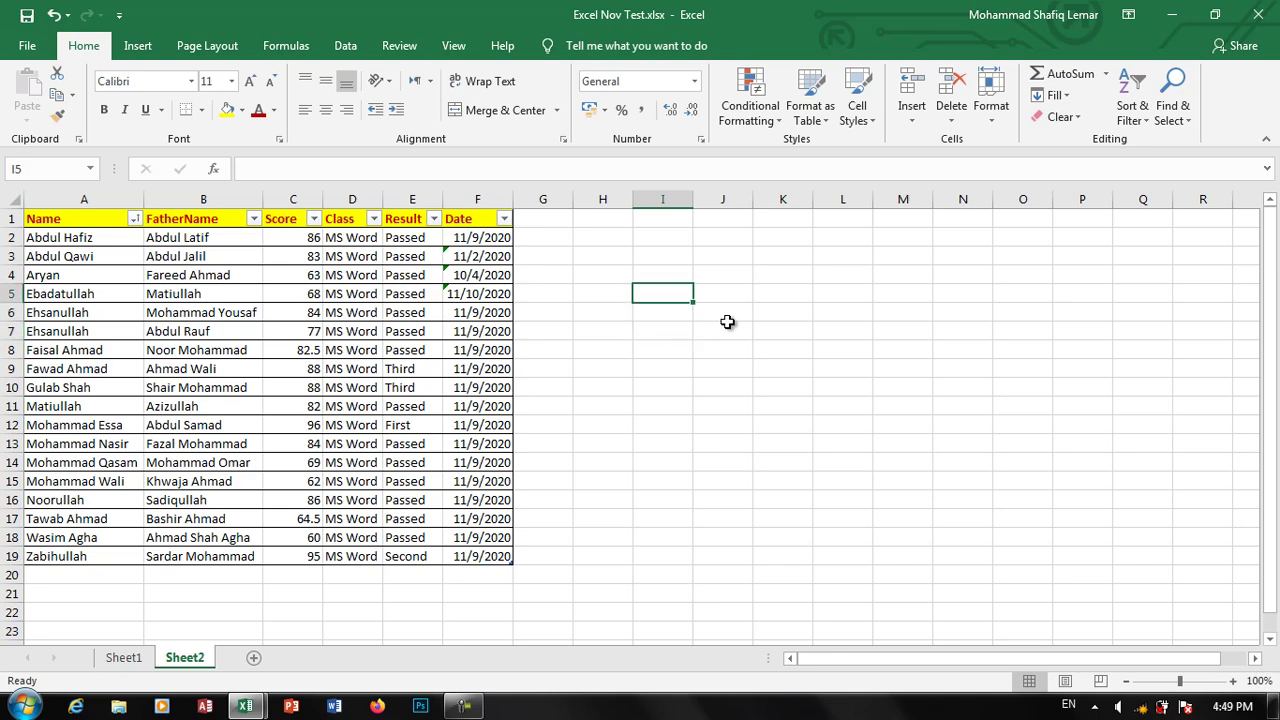
{"action": "type", "text": "1 "}
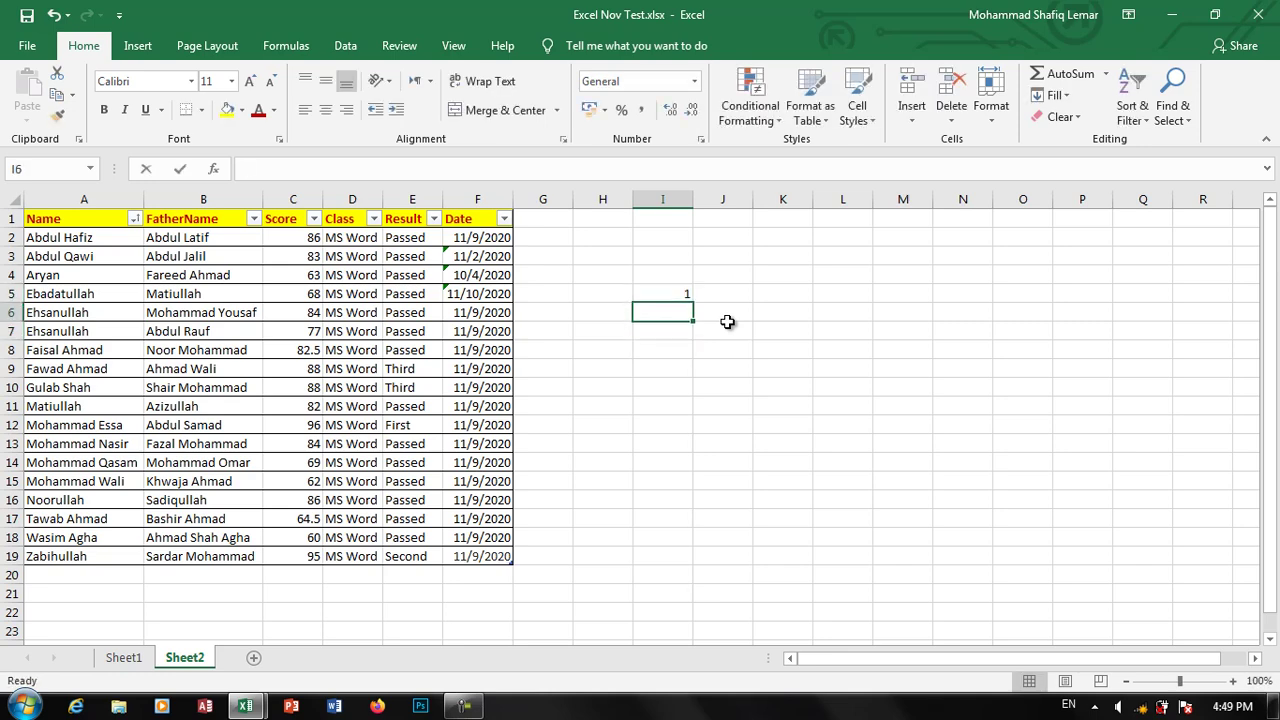
{"action": "type", "text": "2 3 4 5"}
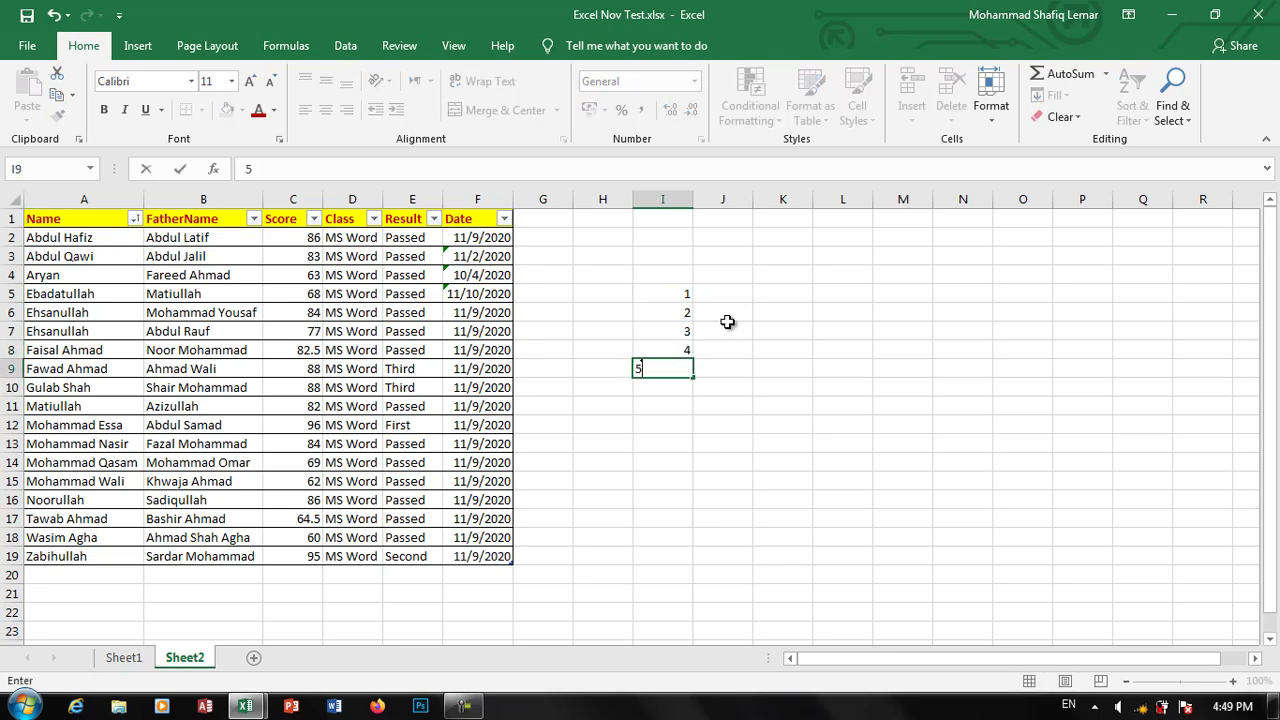
{"action": "key", "text": "Return"}
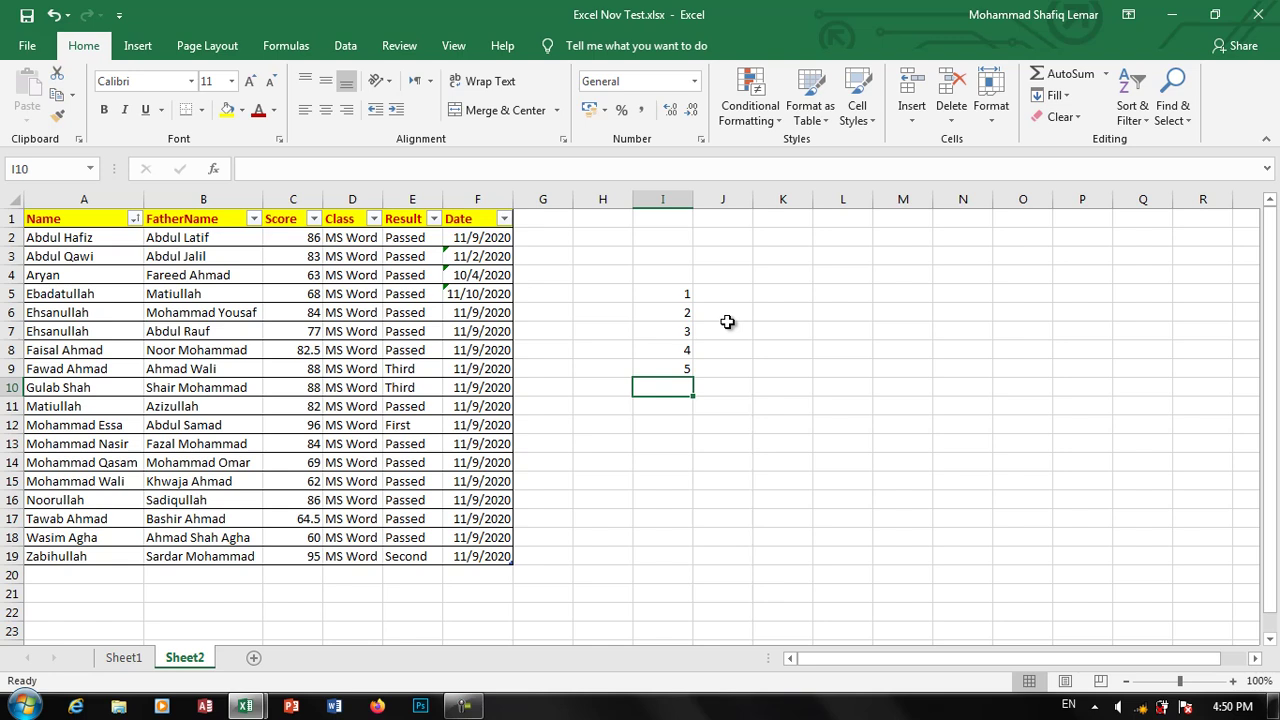
{"action": "key", "text": "Up"}
{"action": "key", "text": "Up"}
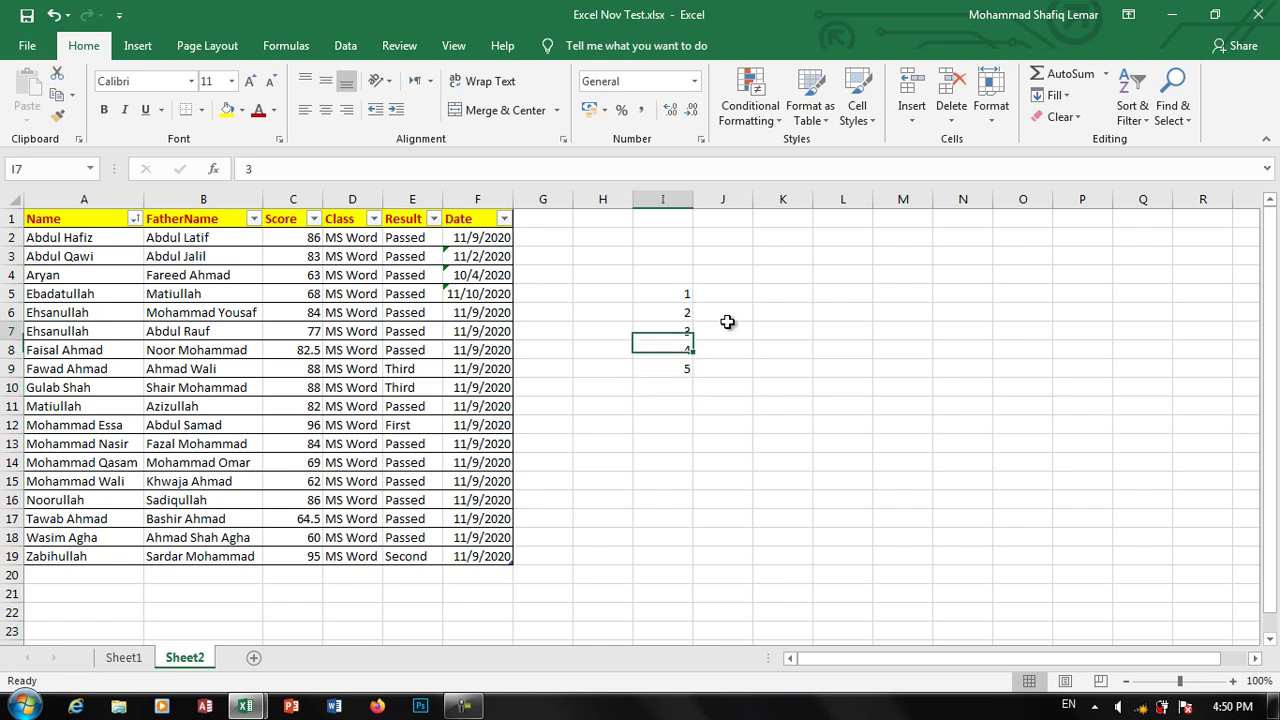
{"action": "key", "text": "Up"}
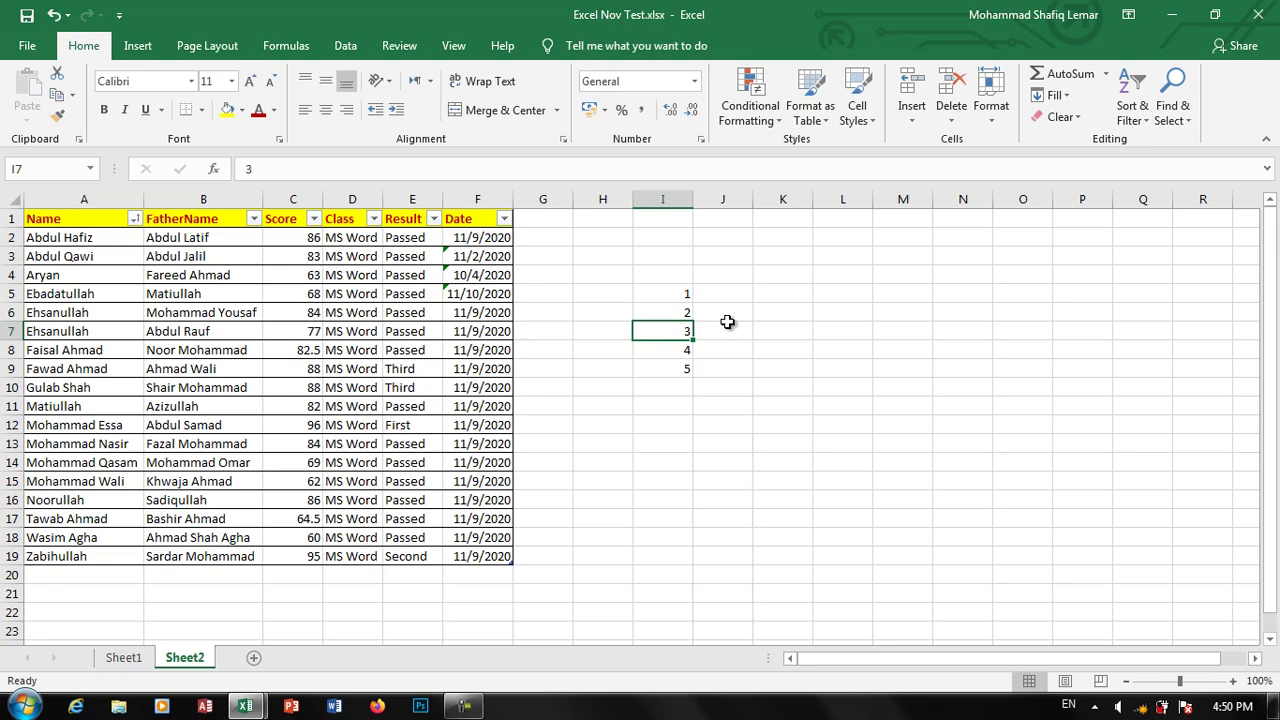
{"action": "key", "text": "Down"}
{"action": "key", "text": "Down"}
{"action": "key", "text": "Right"}
{"action": "key", "text": "Right"}
{"action": "key", "text": "Up"}
{"action": "key", "text": "Up"}
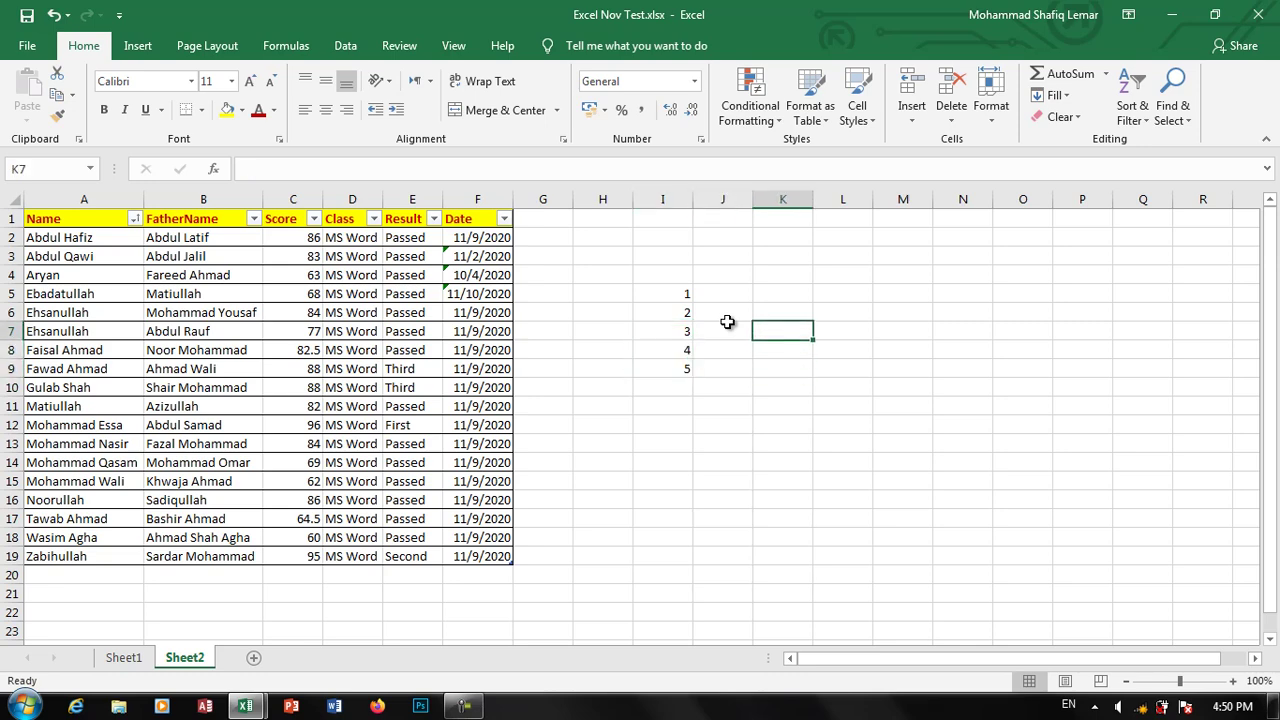
- Enter the sample values 20, 50, 80, 53 and 63 down cells K7 to K11
{"action": "type", "text": "20"}
{"action": "key", "text": "Return"}
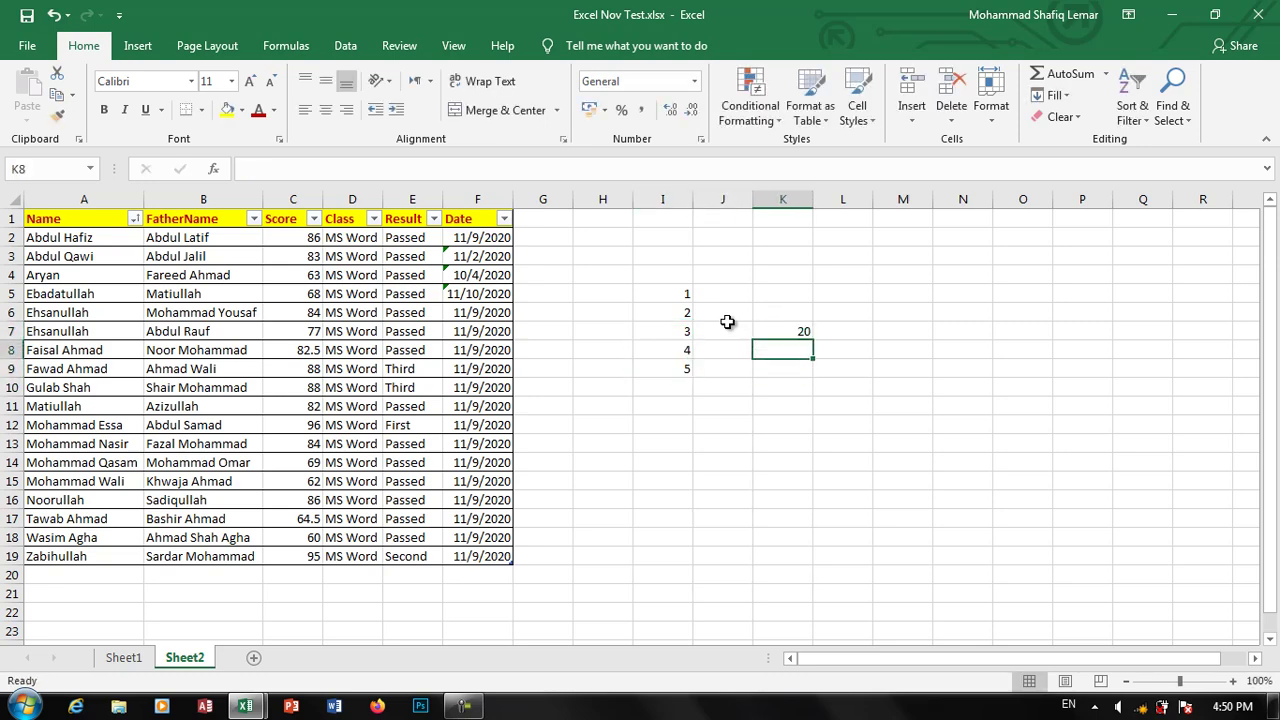
{"action": "type", "text": "50"}
{"action": "key", "text": "Return"}
{"action": "type", "text": "80"}
{"action": "key", "text": "Return"}
{"action": "type", "text": "53"}
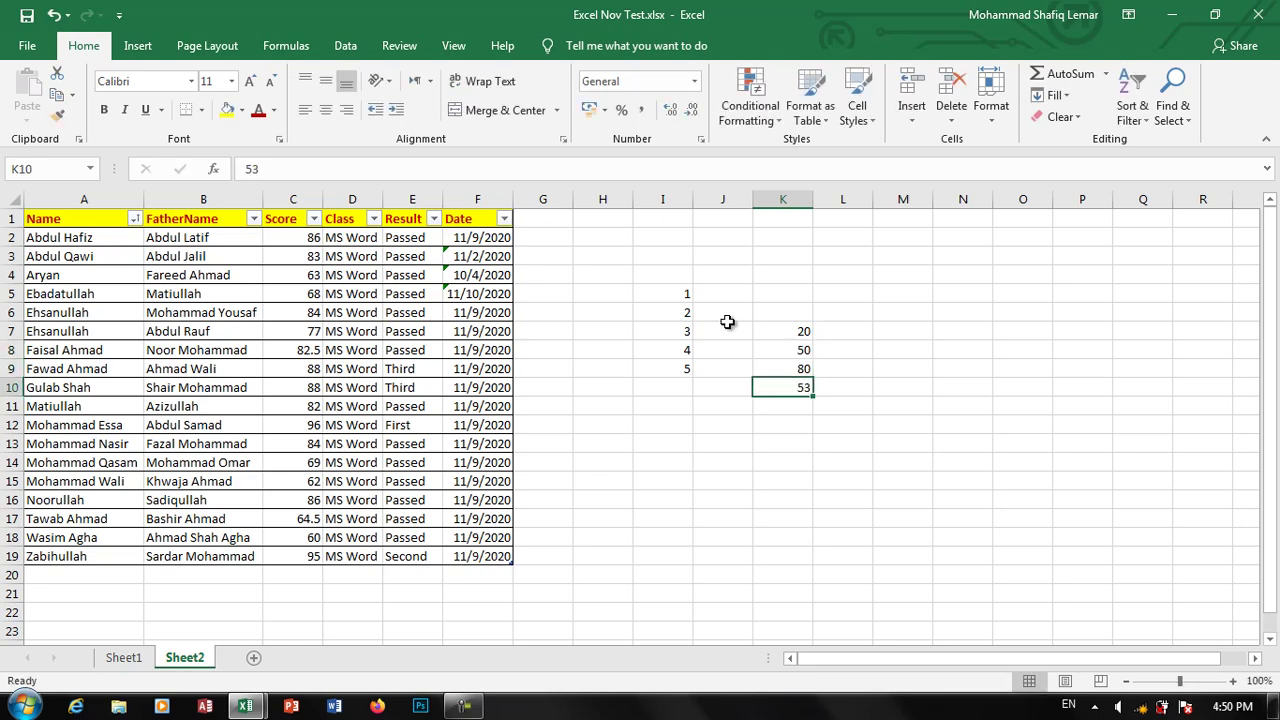
{"action": "key", "text": "Return"}
{"action": "type", "text": "63"}
{"action": "key", "text": "Return"}
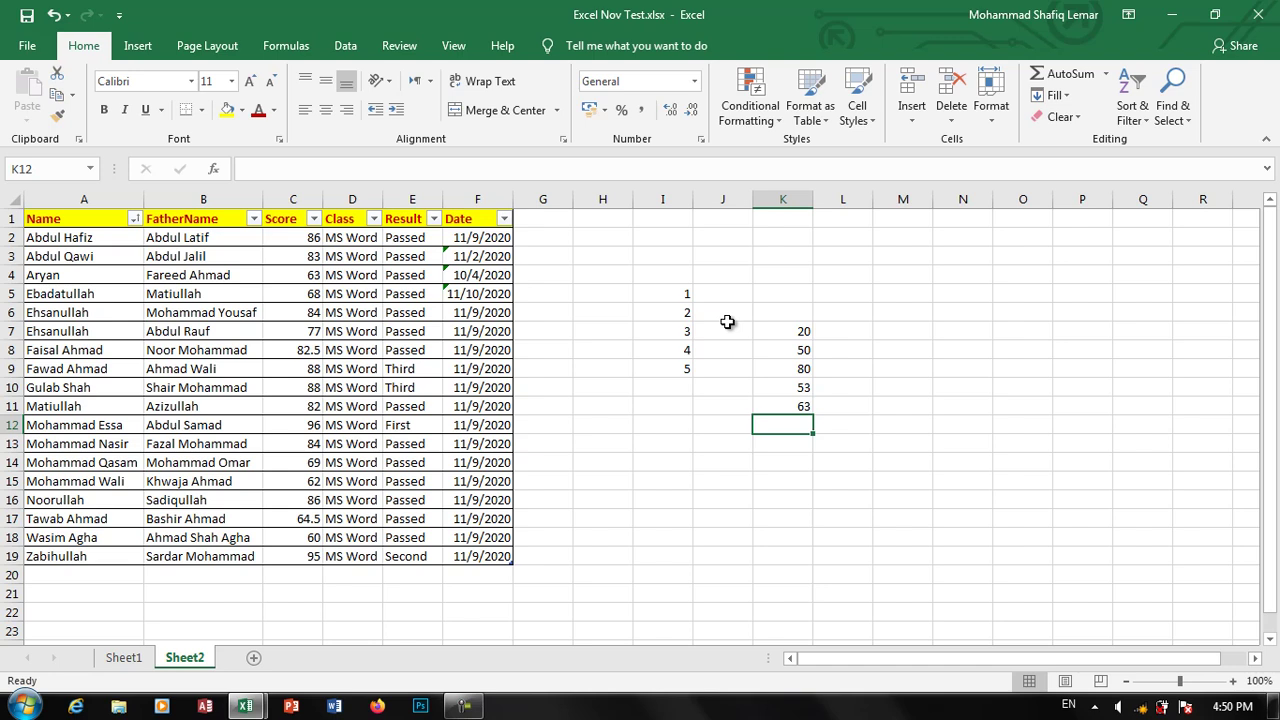
{"action": "key", "text": "Down"}
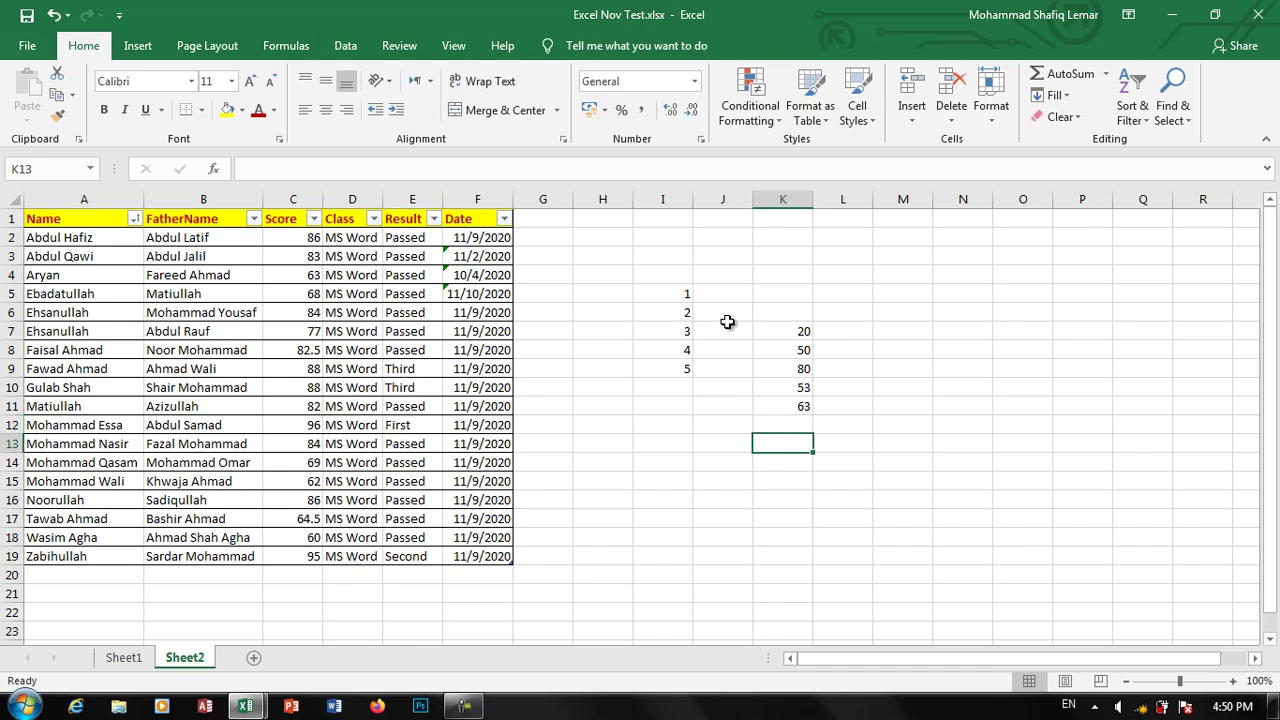
- Put =K7+K8+K9+K10+K11 in K13 so it totals the samples as 266
{"action": "type", "text": "="}
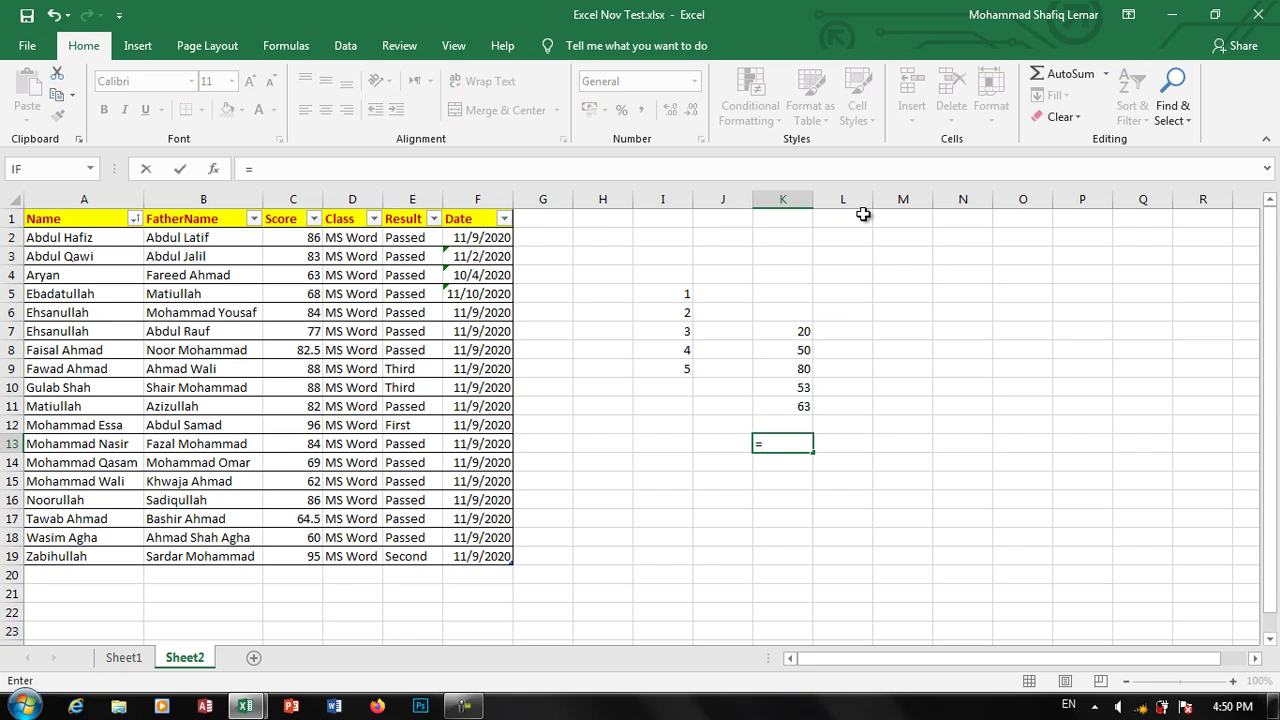
{"action": "left_click", "coordinate": [781, 327]}
{"action": "type", "text": "+"}
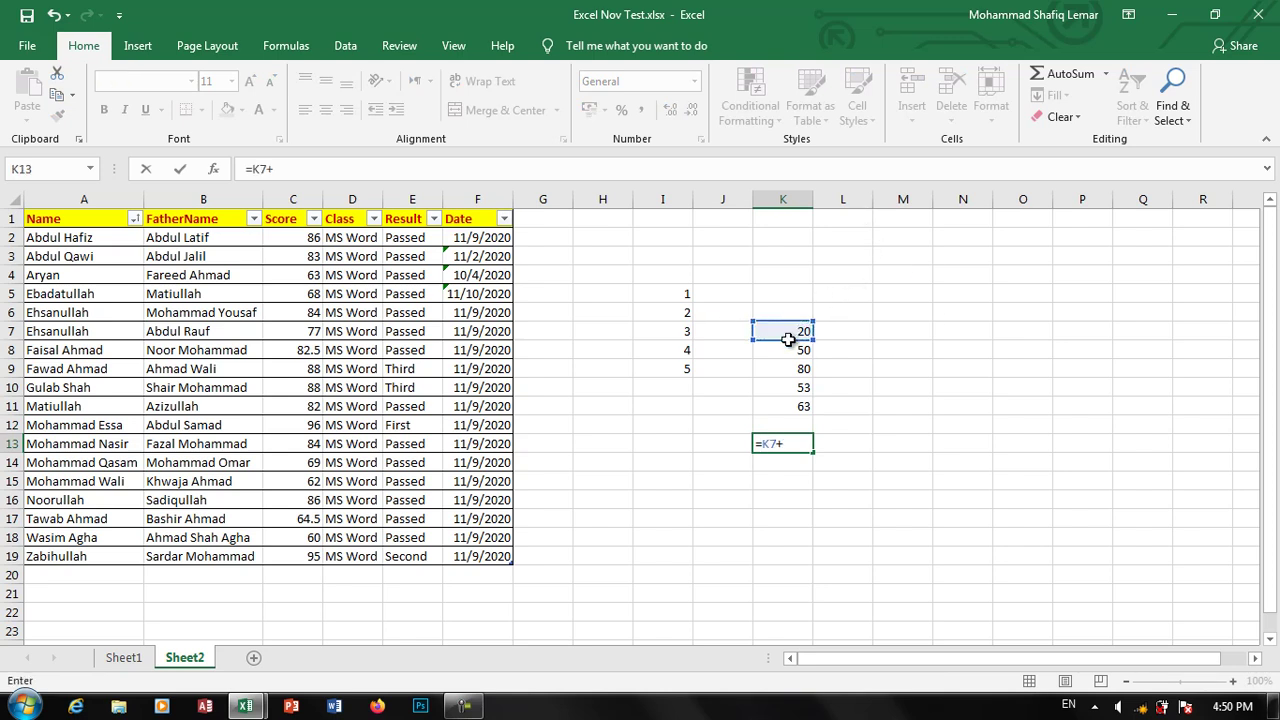
{"action": "left_click", "coordinate": [791, 348]}
{"action": "type", "text": "+"}
{"action": "left_click", "coordinate": [796, 367]}
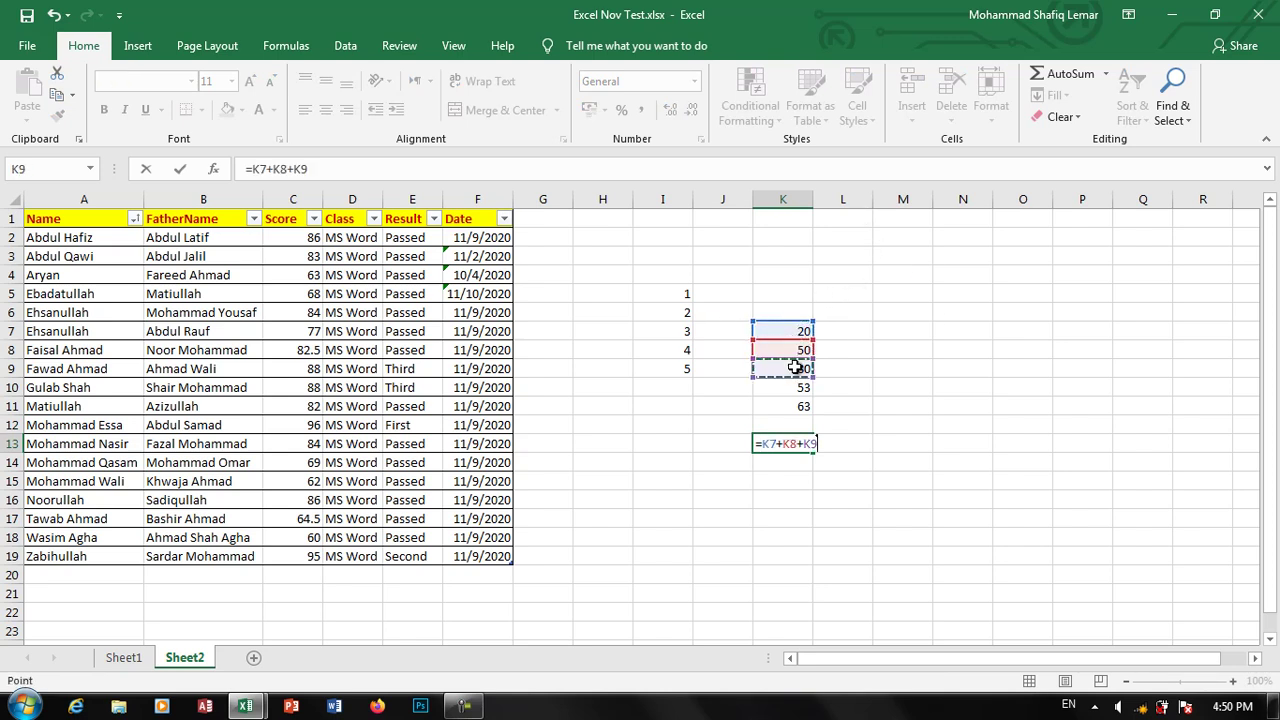
{"action": "type", "text": "+"}
{"action": "left_click", "coordinate": [797, 389]}
{"action": "type", "text": "+"}
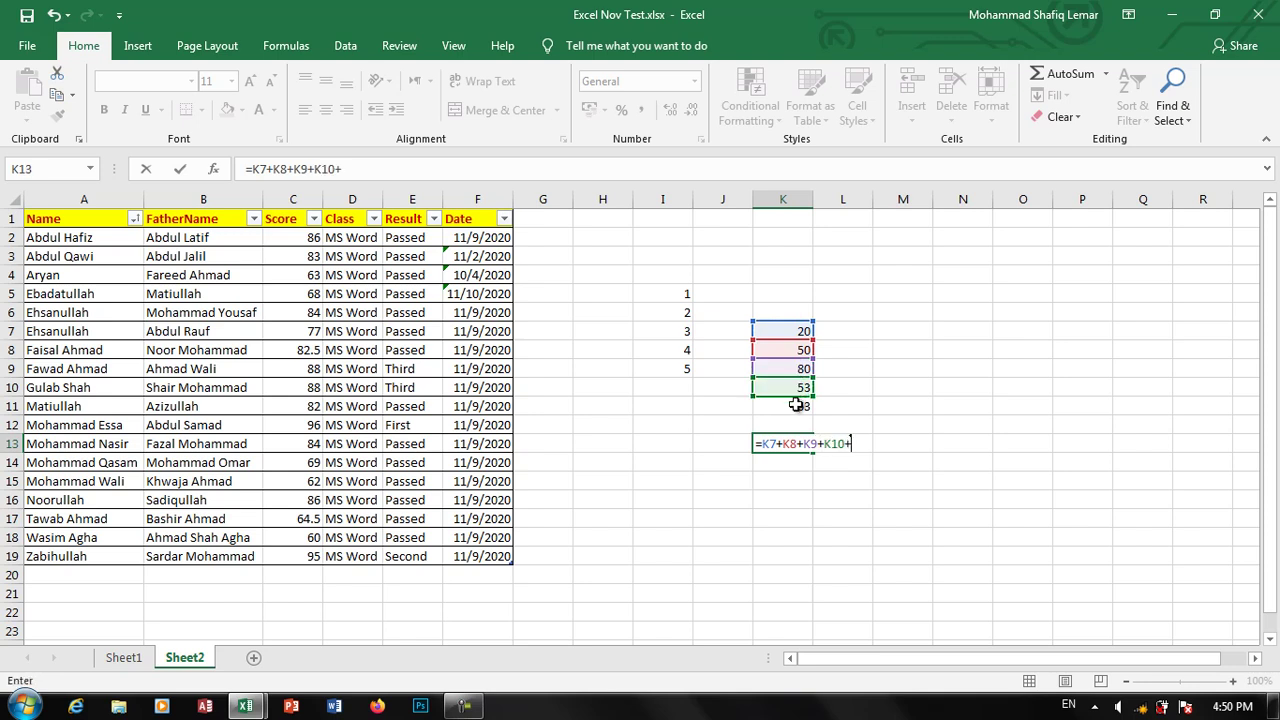
{"action": "left_click", "coordinate": [797, 405]}
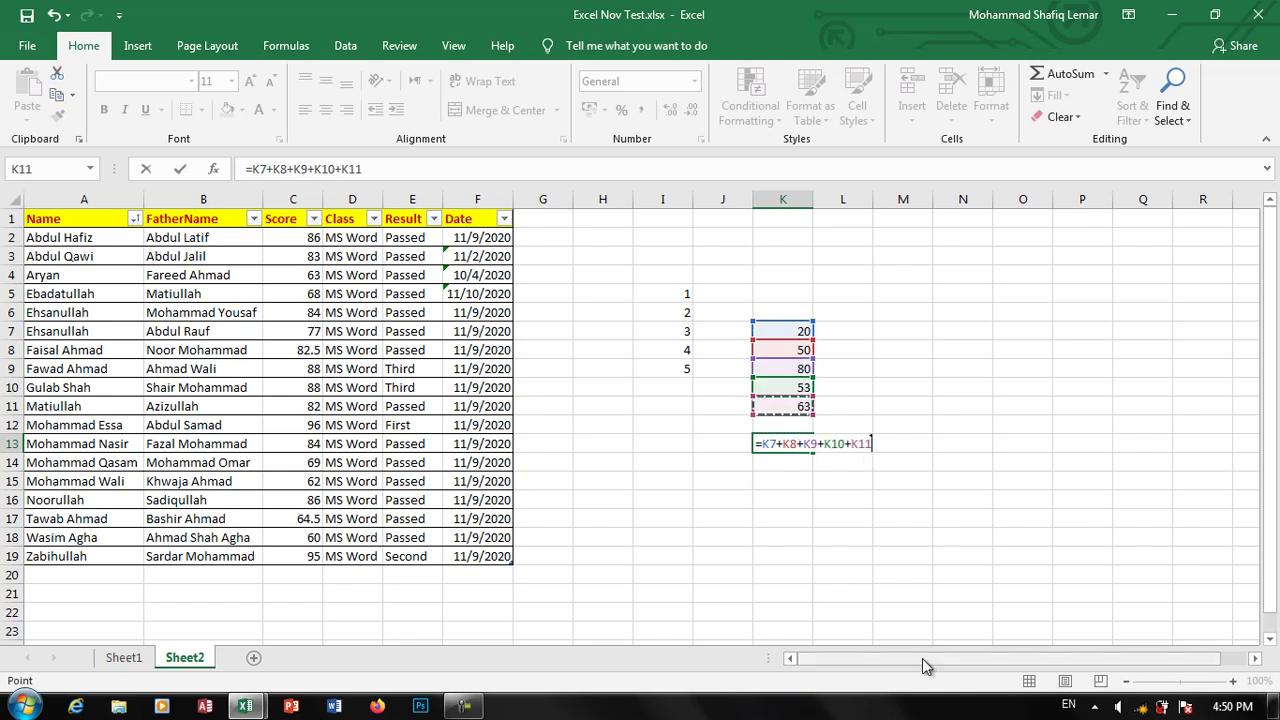
{"action": "key", "text": "Return"}
{"action": "key", "text": "Up"}
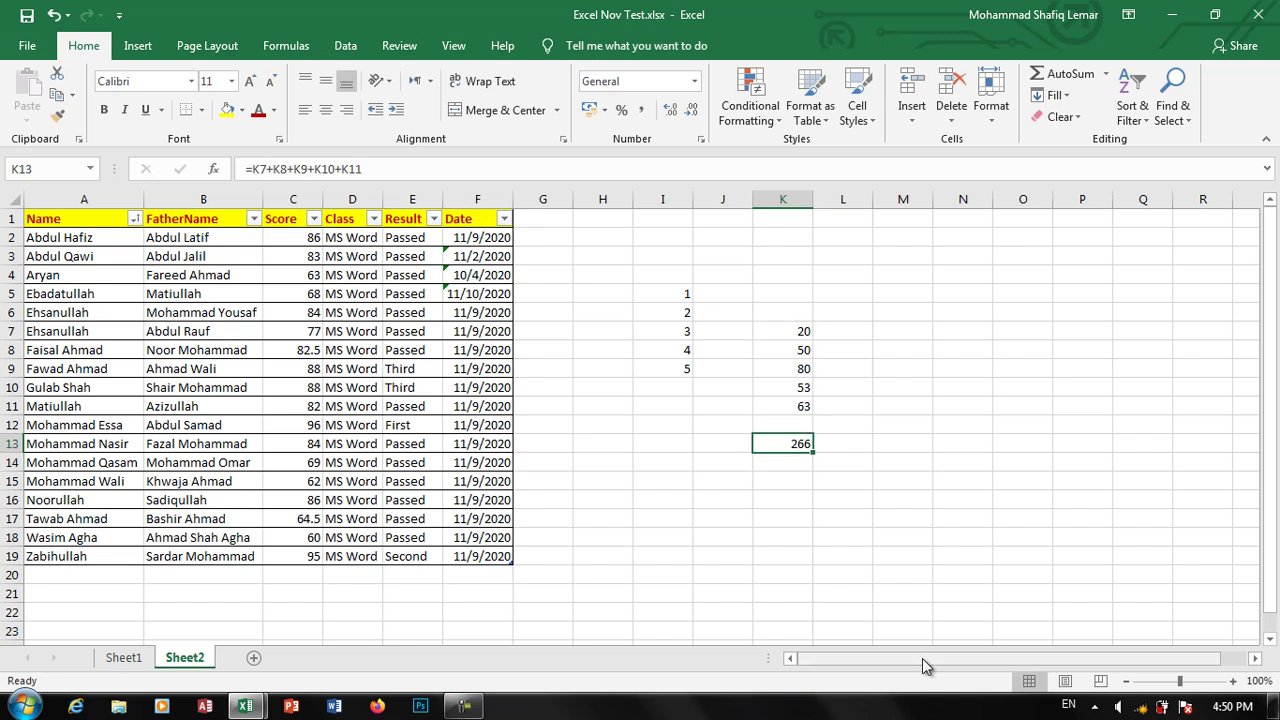
{"action": "key", "text": "Down"}
- Enter =K13/5 in K14 to show the 53.2 average, then select K7:K11
{"action": "type", "text": "="}
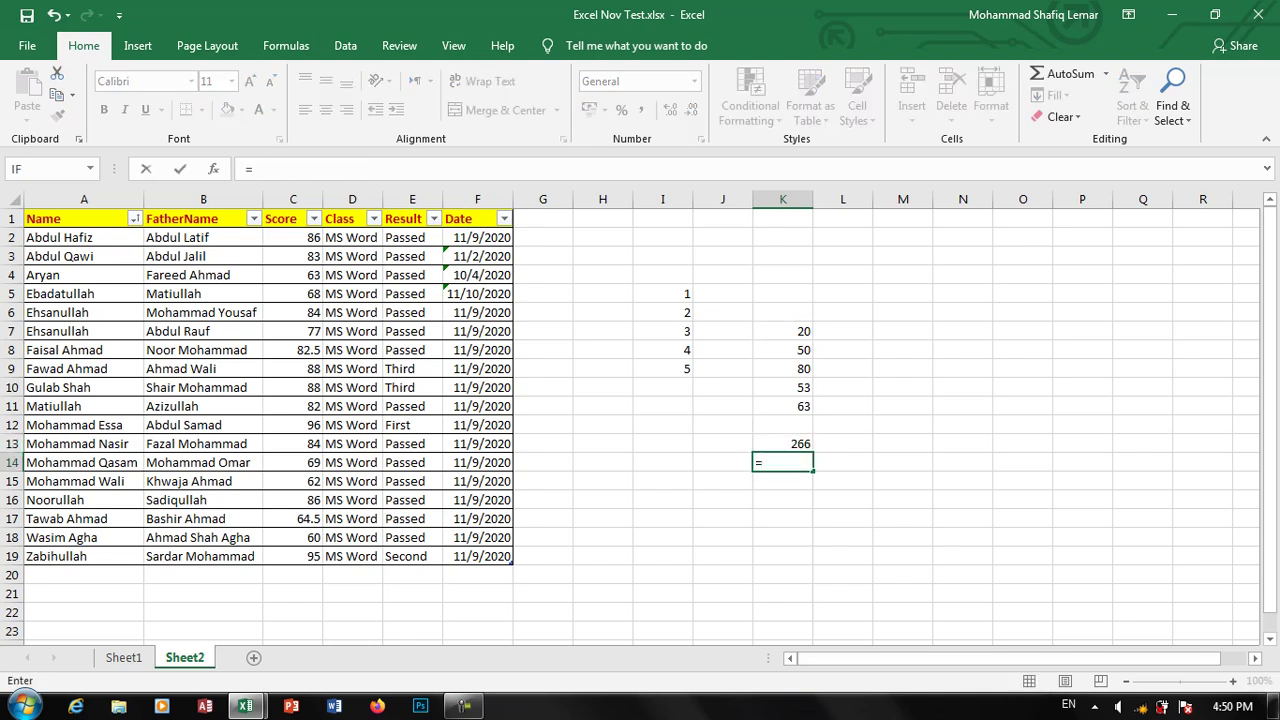
{"action": "left_click", "coordinate": [783, 442]}
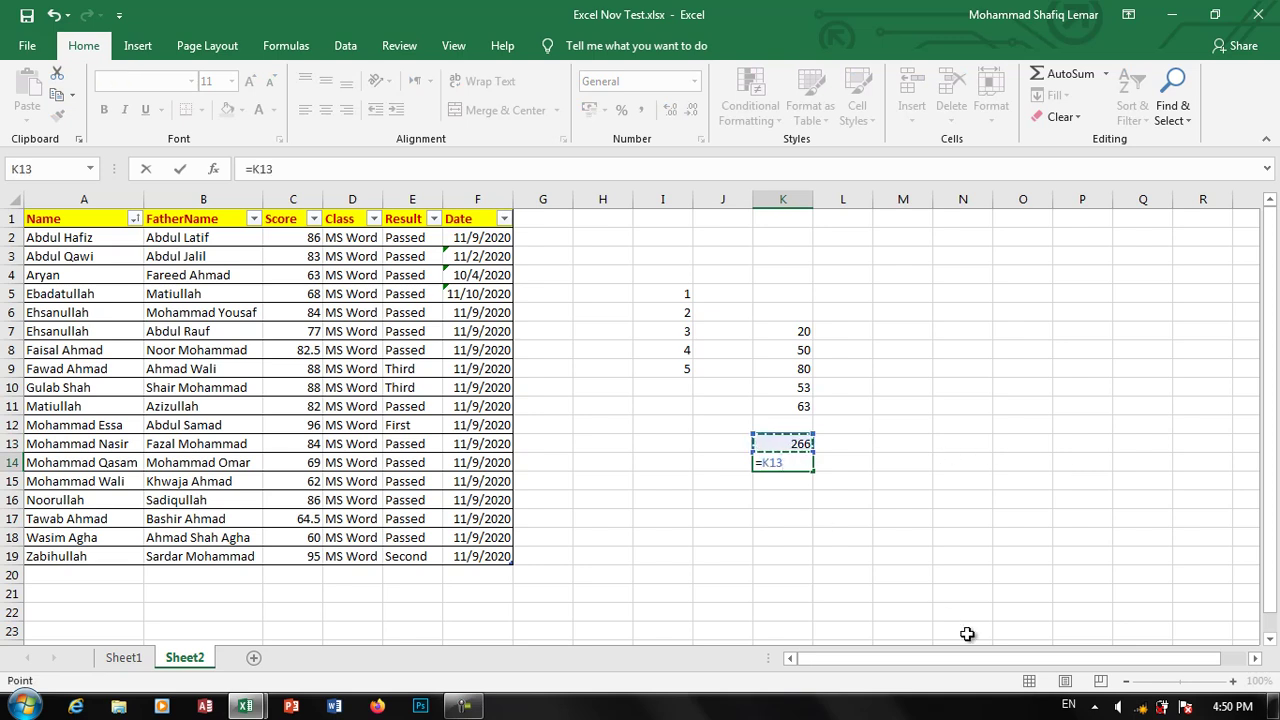
{"action": "type", "text": "/"}
{"action": "type", "text": "5"}
{"action": "key", "text": "ctrl+Return"}
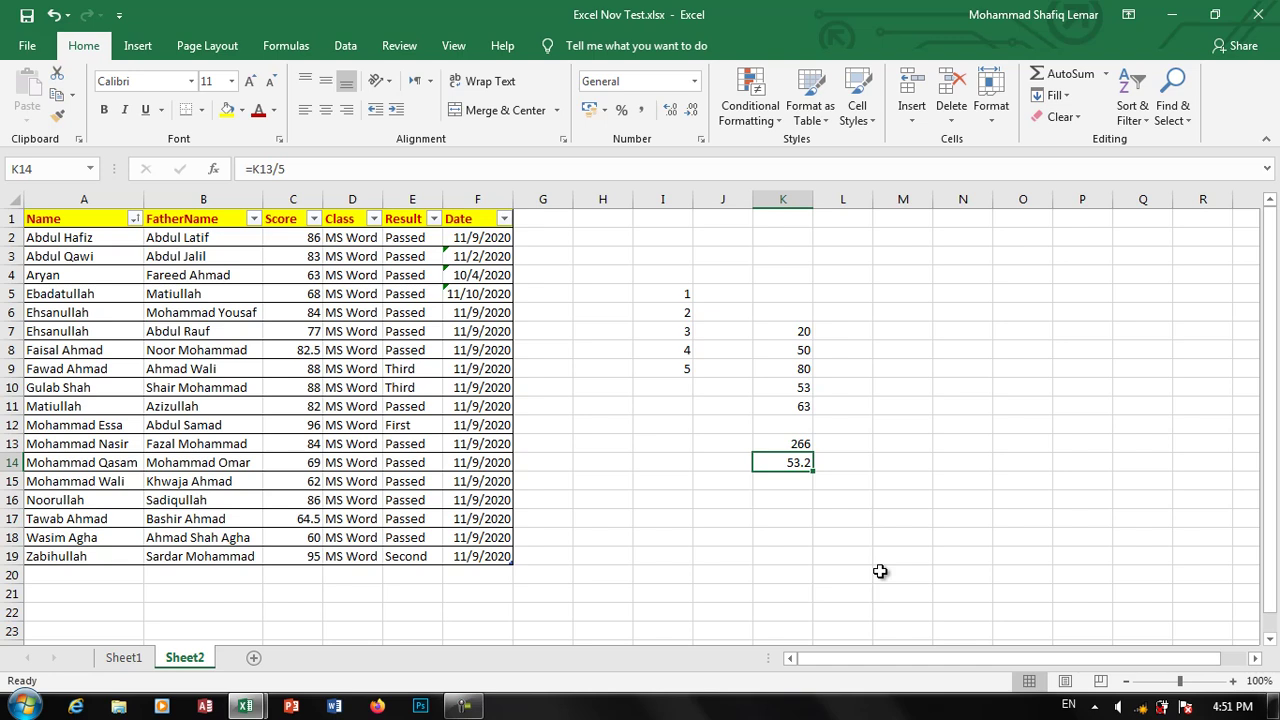
{"action": "key", "text": "Up"}
{"action": "key", "text": "Up"}
{"action": "key", "text": "Up"}
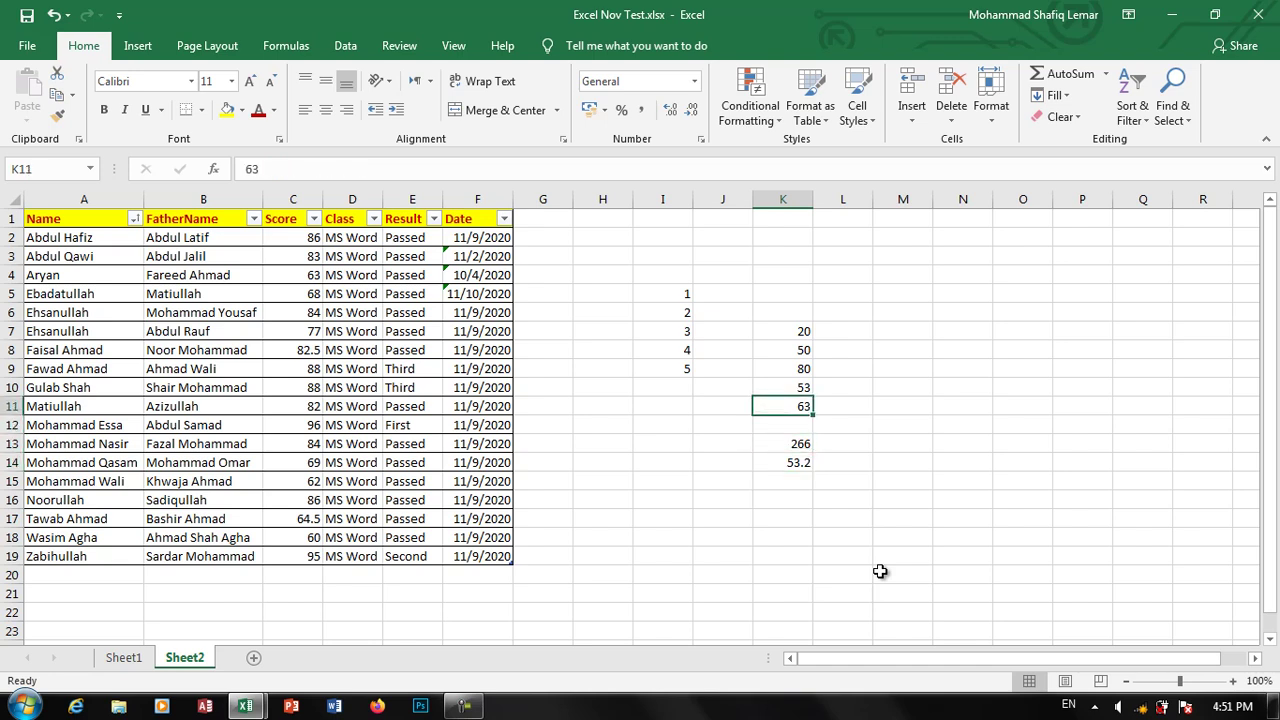
{"action": "key", "text": "shift+Up"}
{"action": "key", "text": "shift+Up"}
{"action": "key", "text": "shift+Up"}
{"action": "key", "text": "shift+Up"}
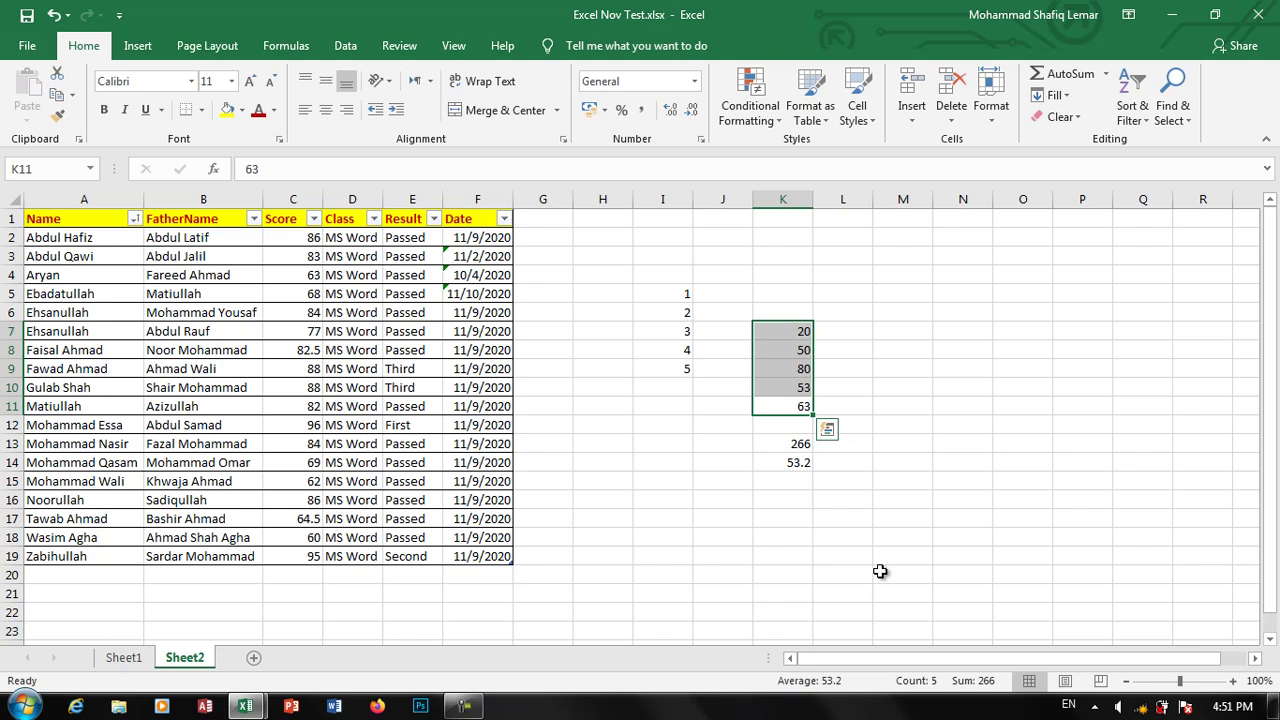
{"action": "left_click", "coordinate": [750, 100]}
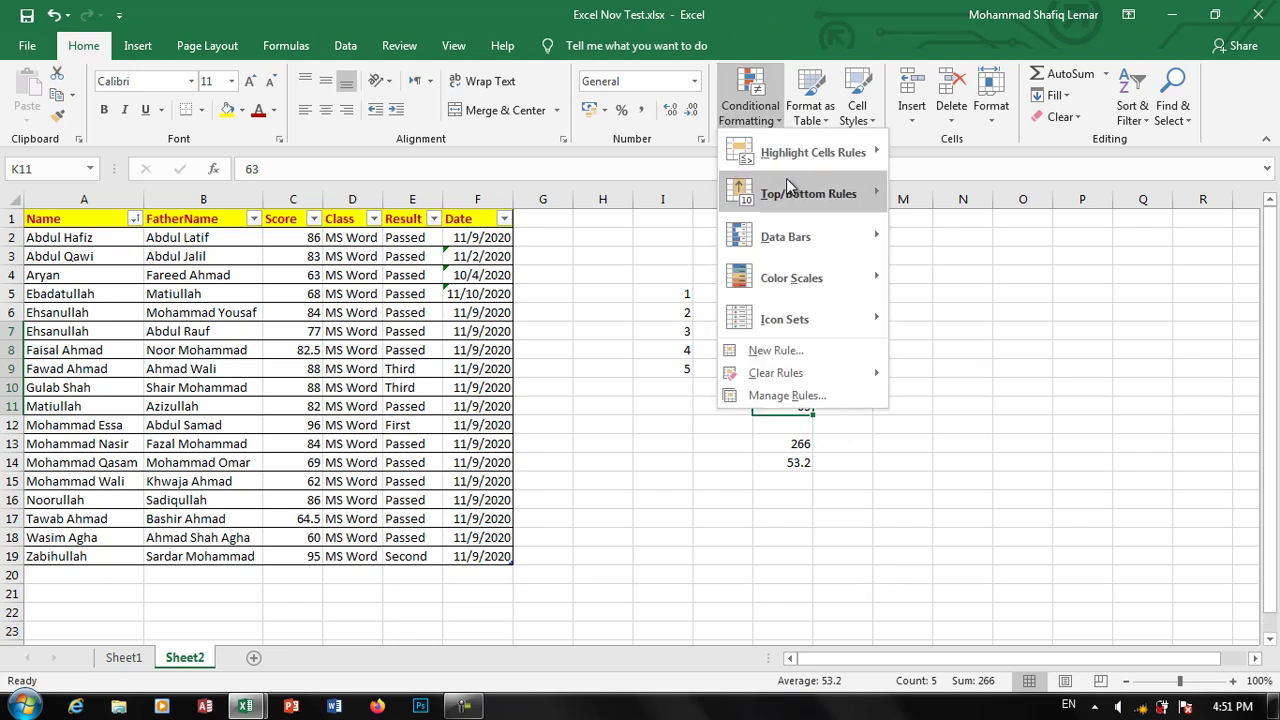
{"action": "mouse_move", "coordinate": [806, 194]}
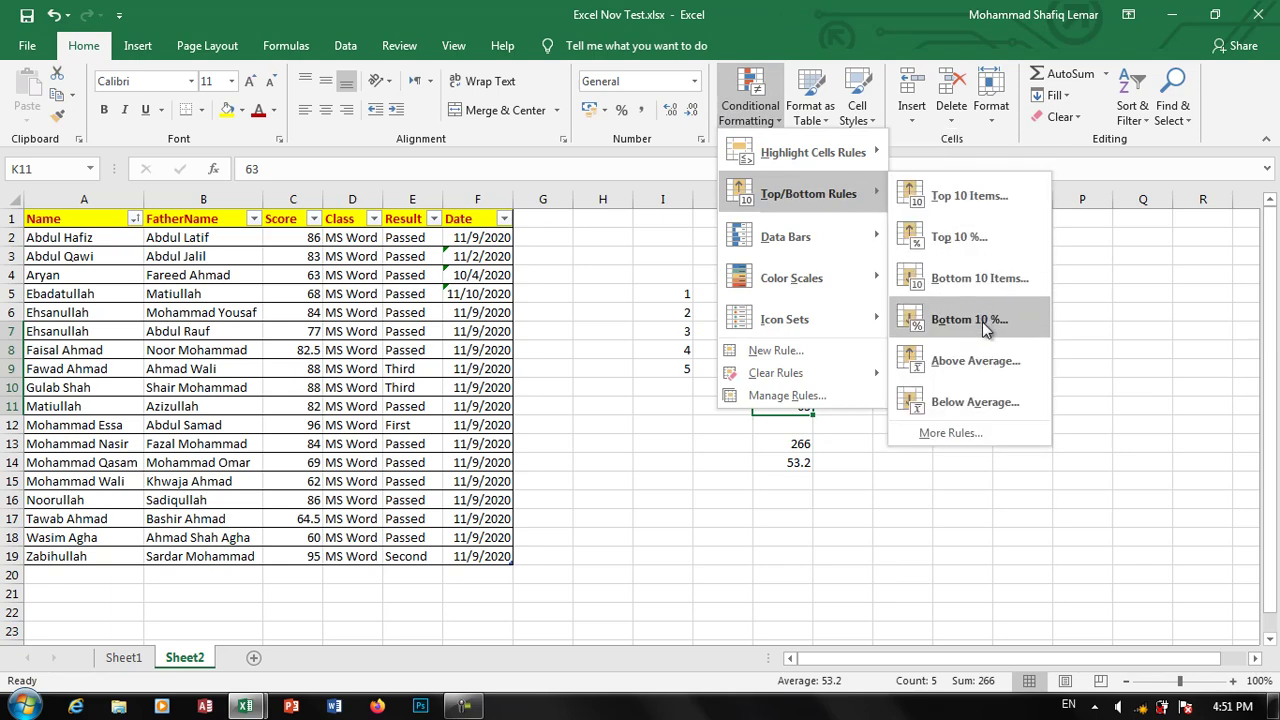
{"action": "left_click", "coordinate": [988, 363]}
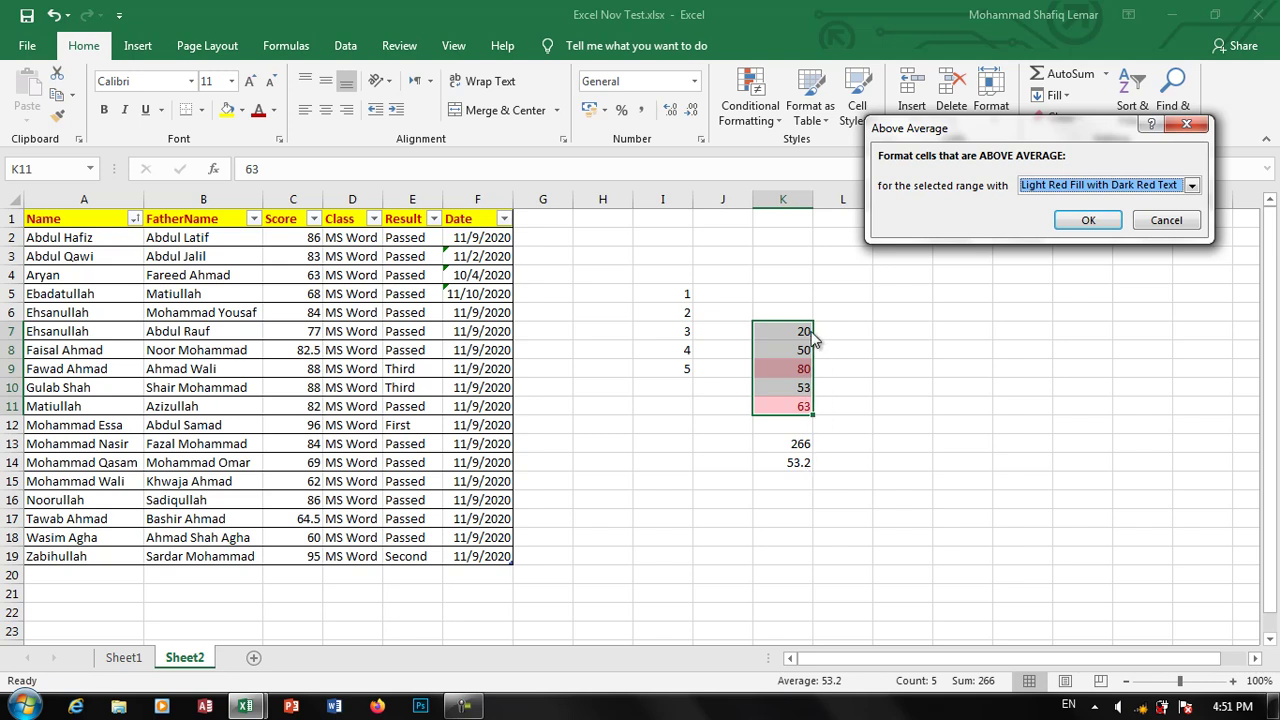
{"action": "left_click", "coordinate": [1163, 220]}
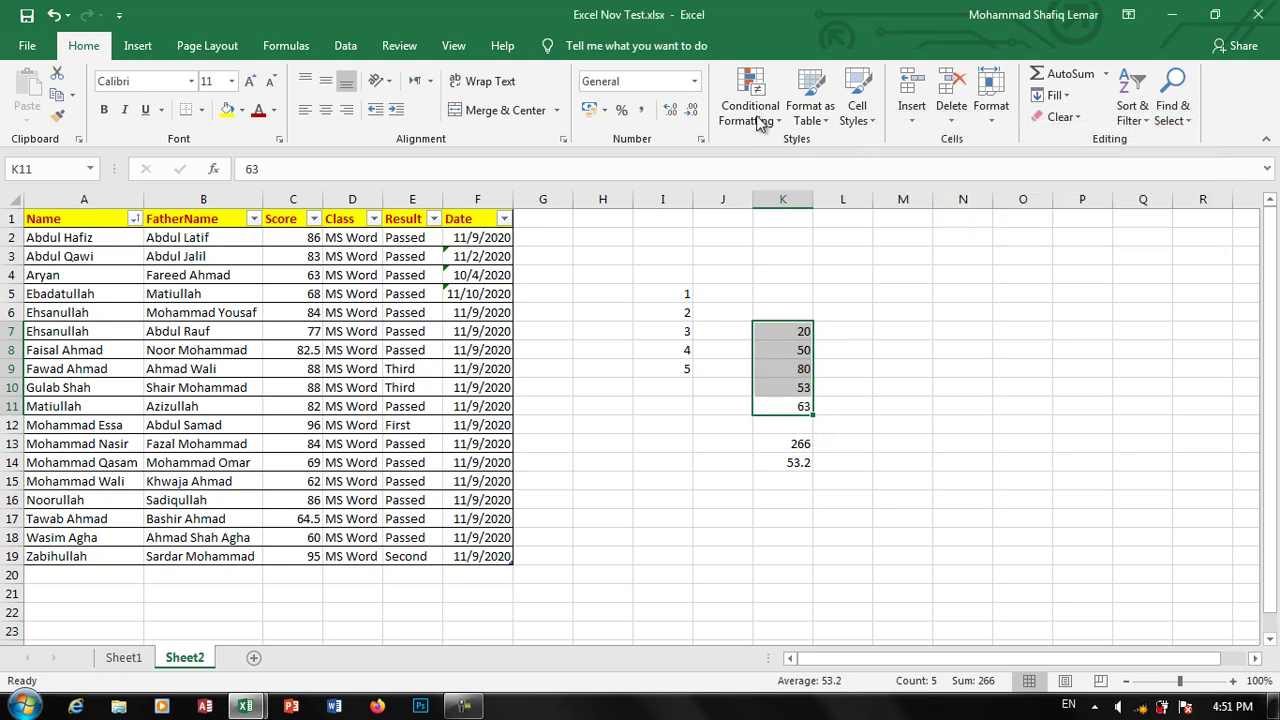
{"action": "left_click", "coordinate": [753, 112]}
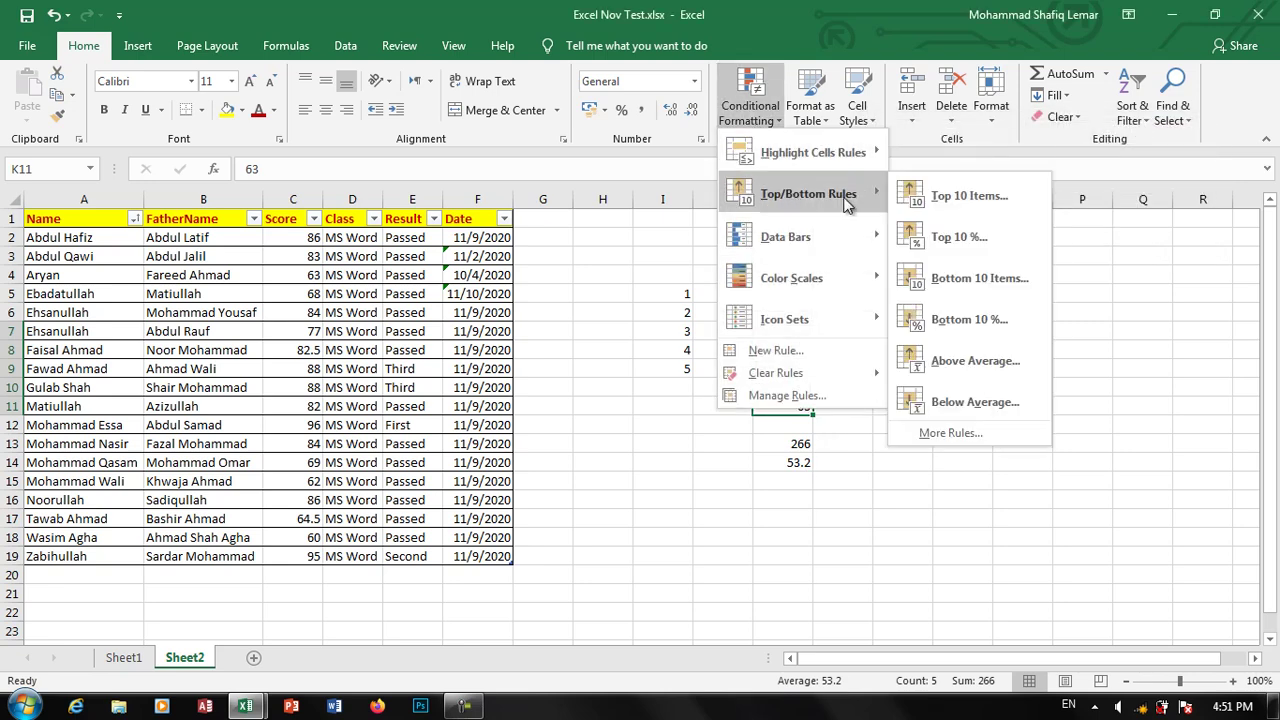
{"action": "mouse_move", "coordinate": [808, 194]}
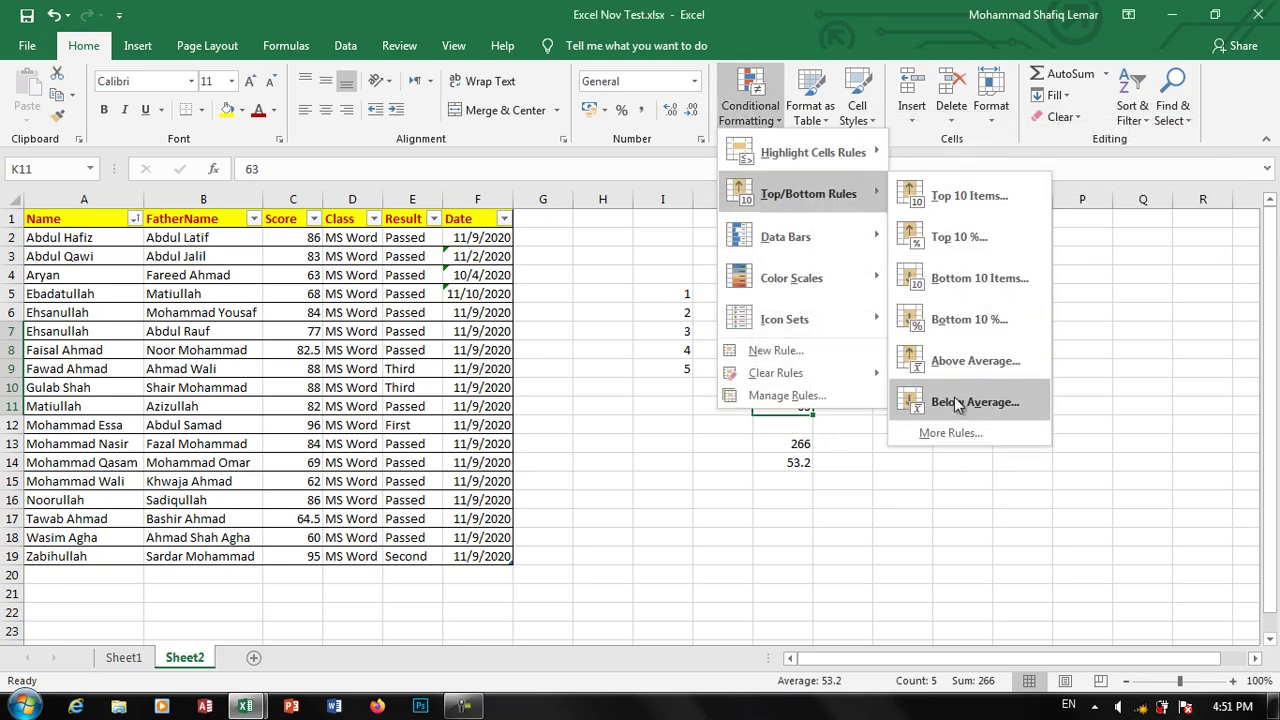
{"action": "left_click", "coordinate": [957, 403]}
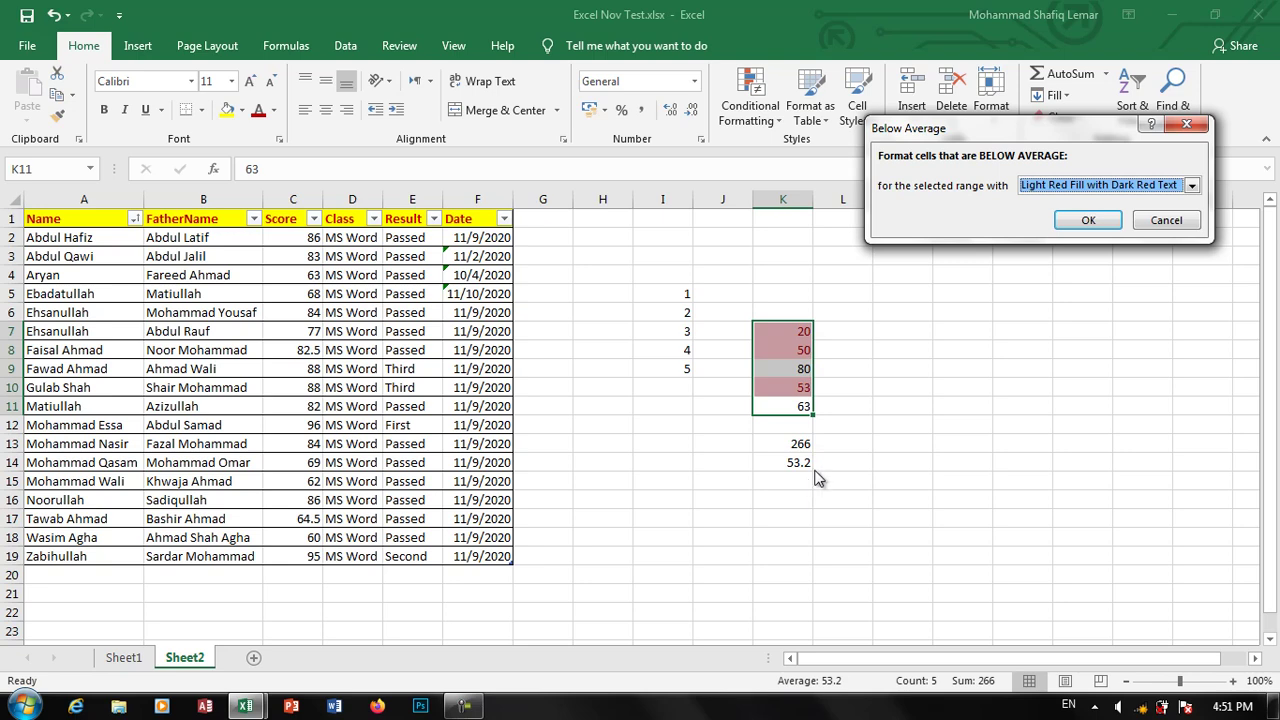
{"action": "left_click", "coordinate": [1166, 220]}
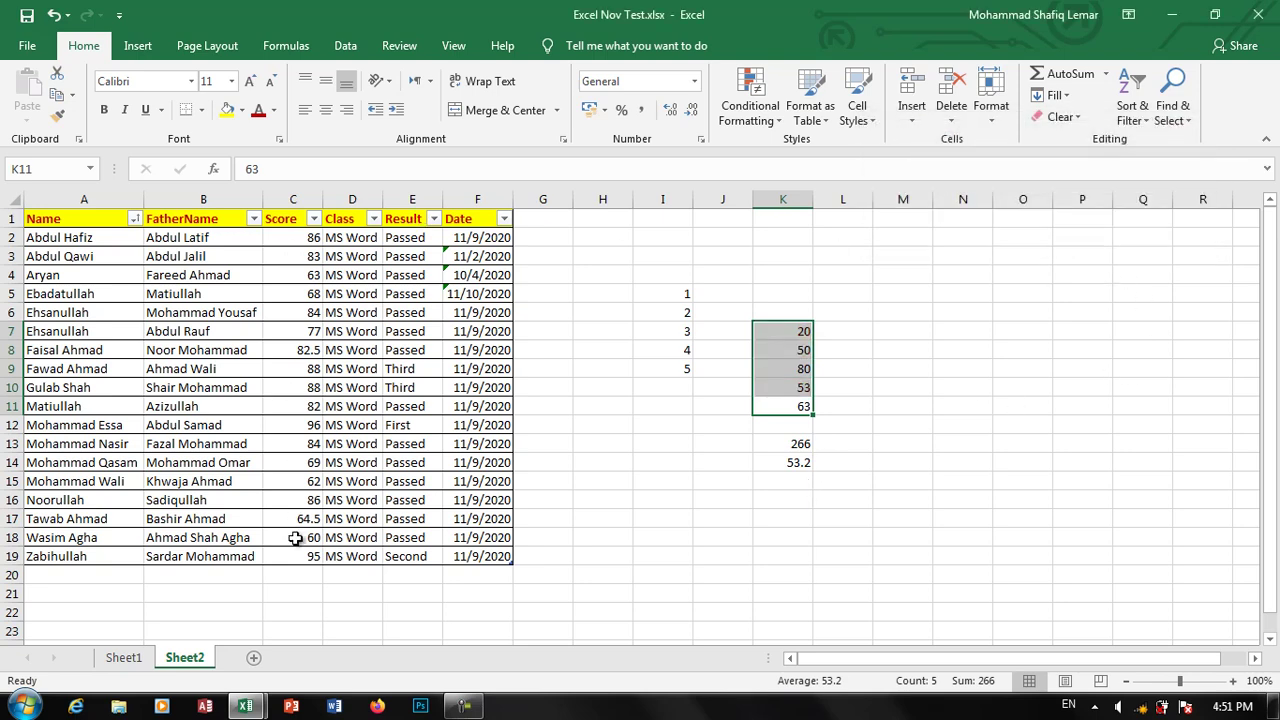
{"action": "left_click", "coordinate": [290, 577]}
- Sum the Score values C2:C19 in C20, giving 1418
{"action": "type", "text": "=s"}
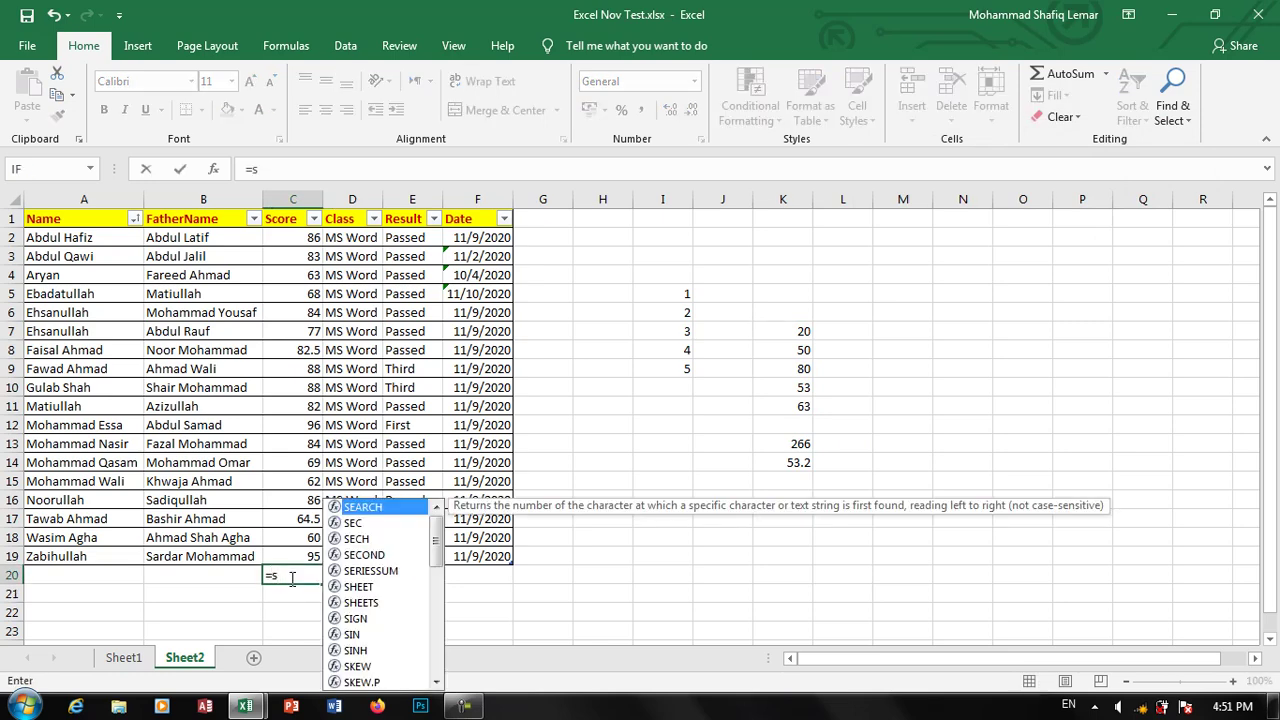
{"action": "type", "text": "um("}
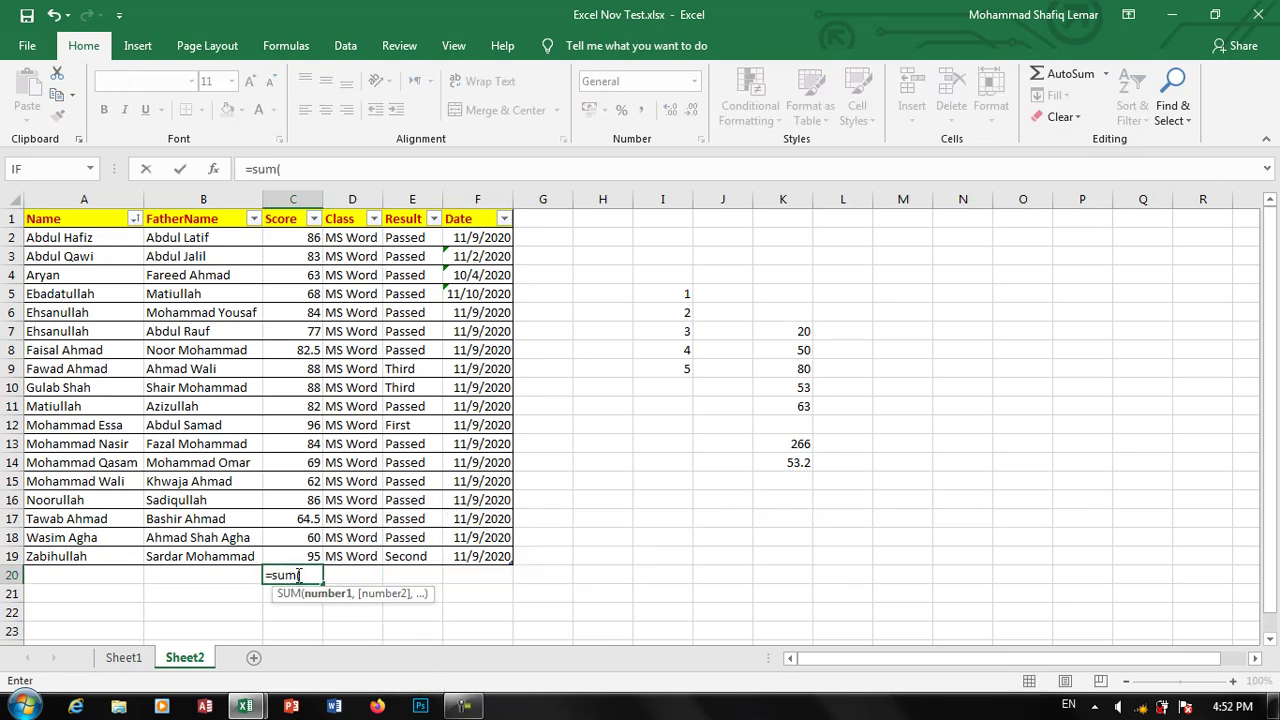
{"action": "left_click_drag", "start_coordinate": [310, 238], "coordinate": [305, 546]}
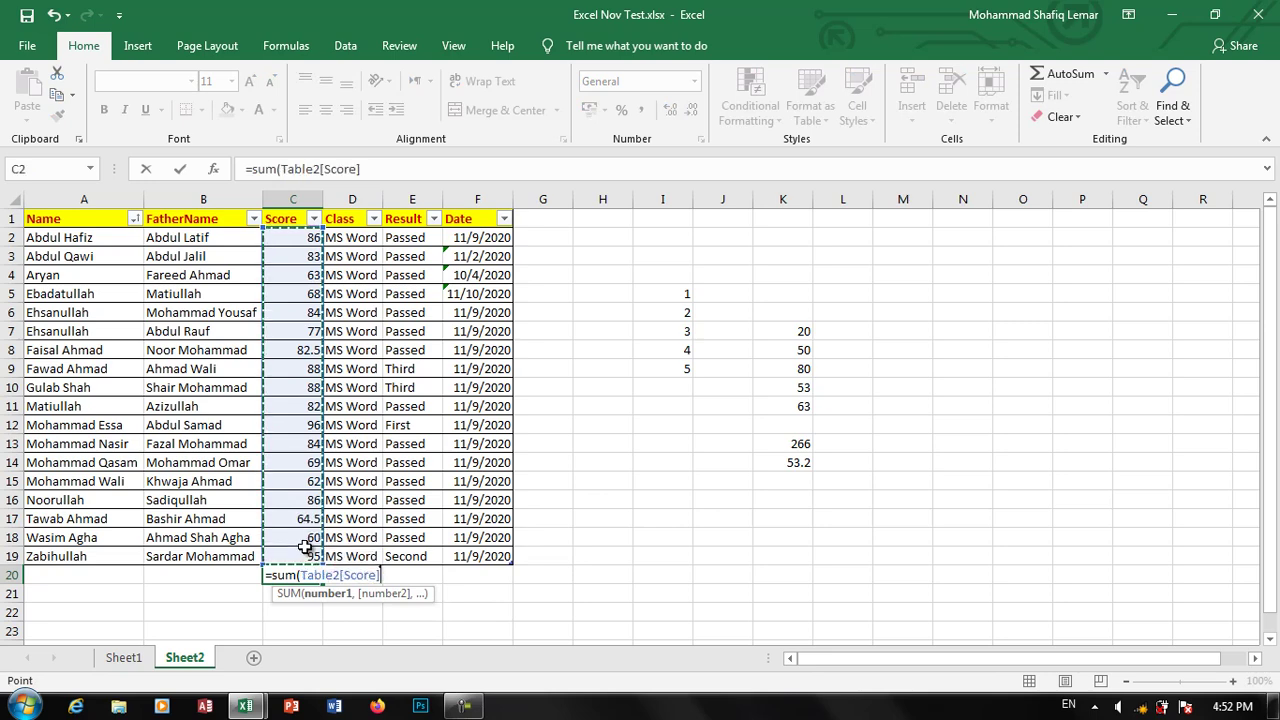
{"action": "key", "text": "Return"}
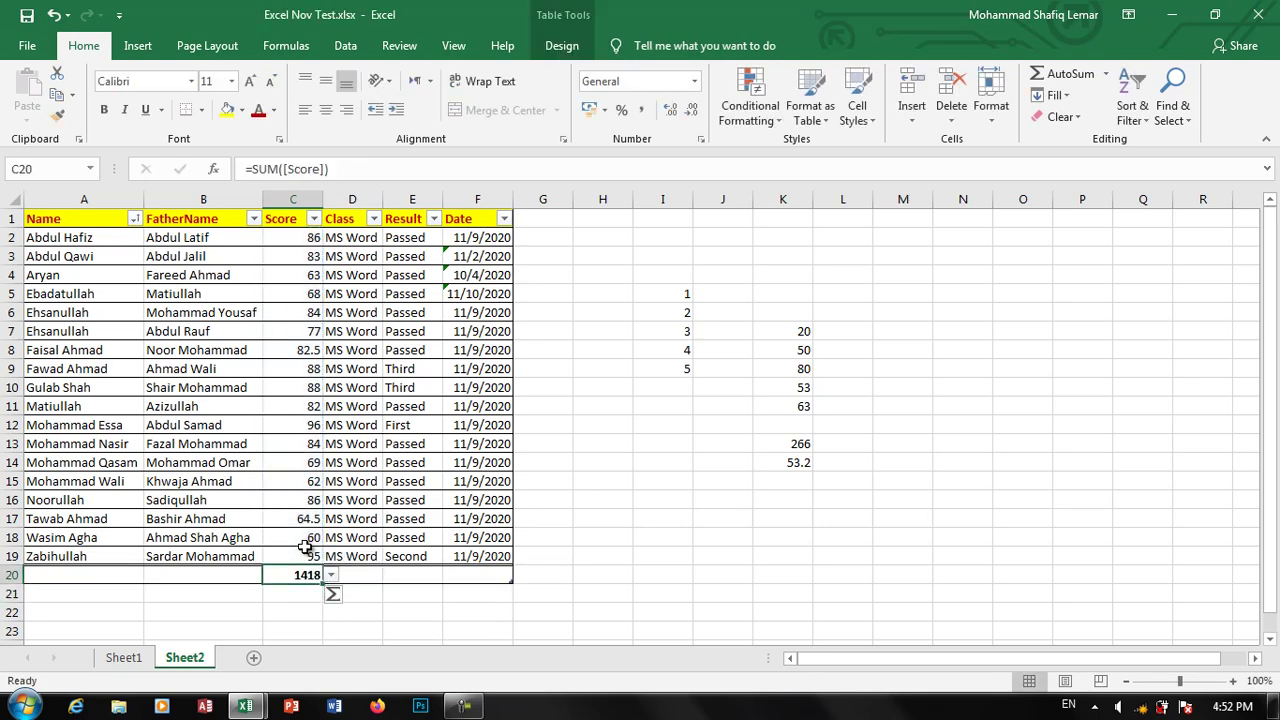
- Replace it with =AVERAGE(C2:C19), showing 78.77778, and reselect the scores
{"action": "type", "text": "=avera"}
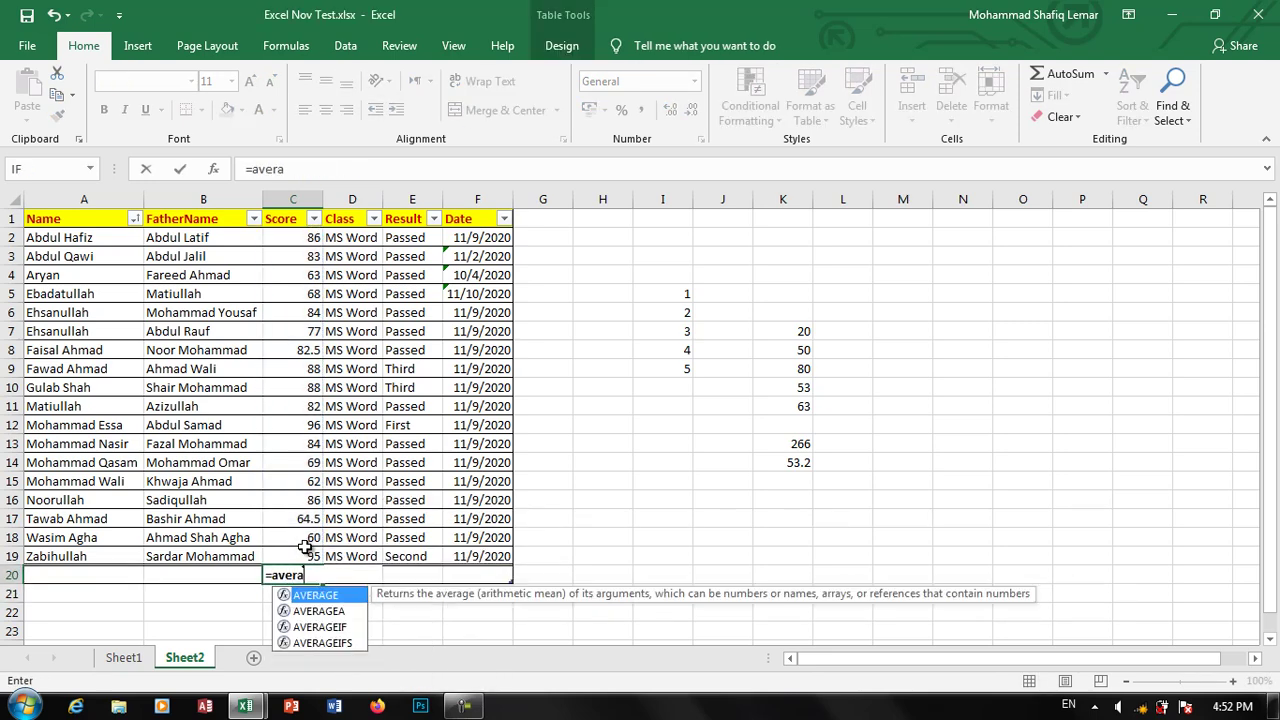
{"action": "key", "text": "Tab"}
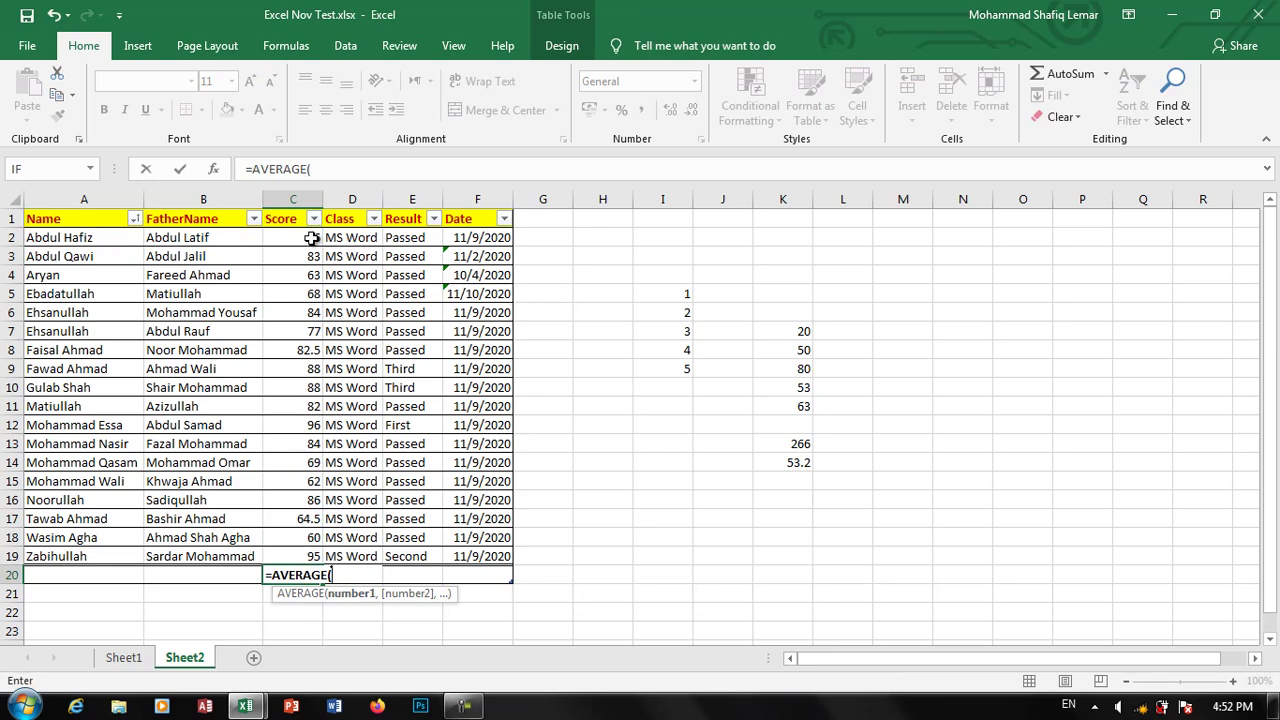
{"action": "left_click_drag", "start_coordinate": [311, 237], "coordinate": [310, 547]}
{"action": "key", "text": "Return"}
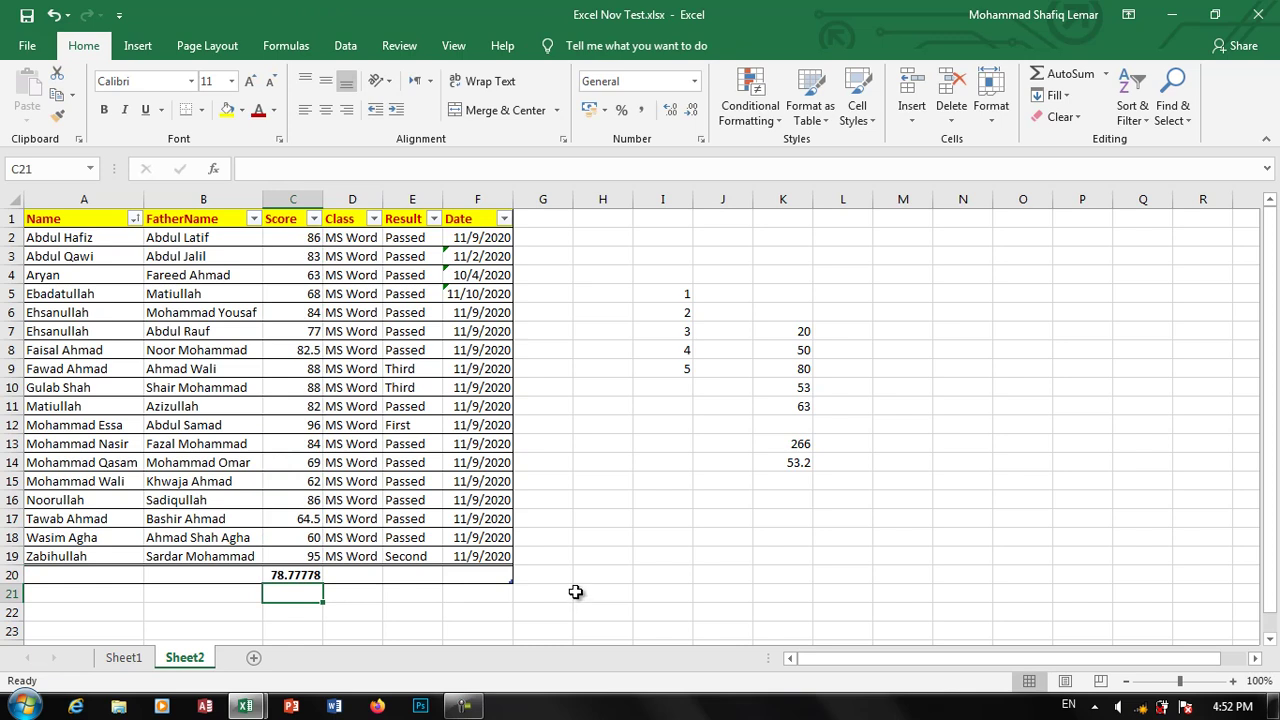
{"action": "left_click_drag", "start_coordinate": [308, 247], "coordinate": [314, 538]}
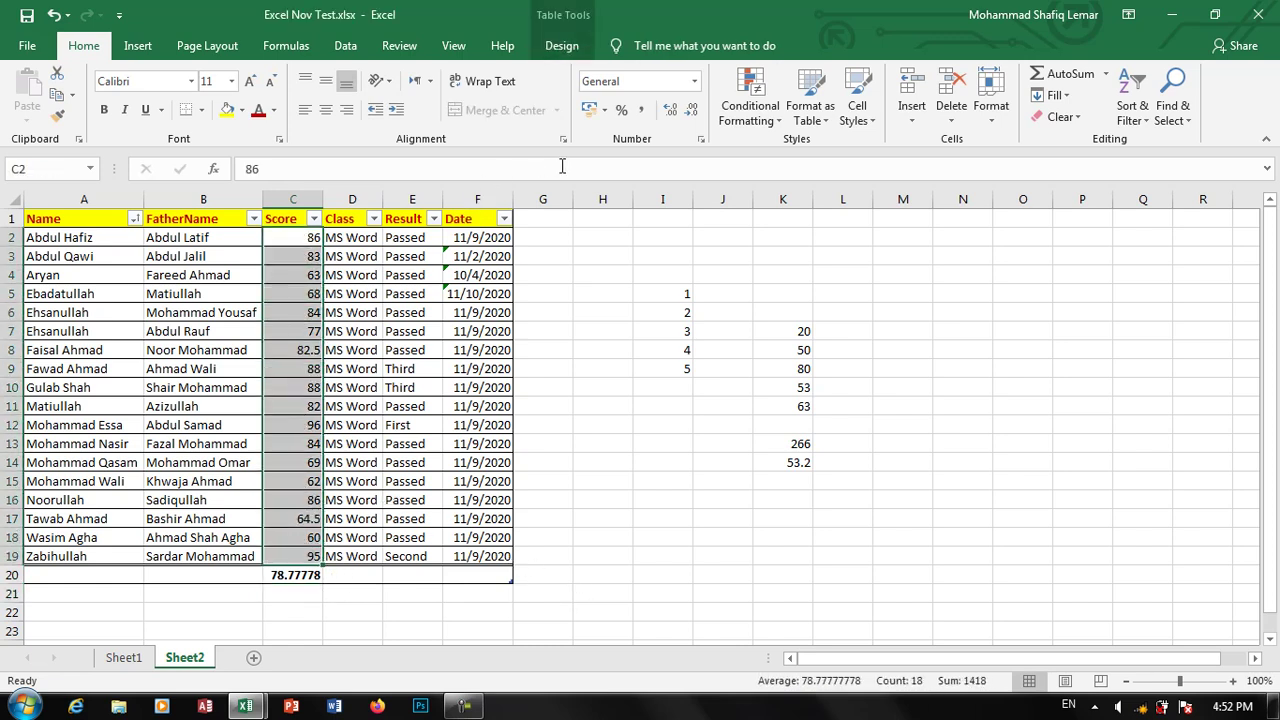
{"action": "left_click", "coordinate": [750, 95]}
{"action": "mouse_move", "coordinate": [808, 194]}
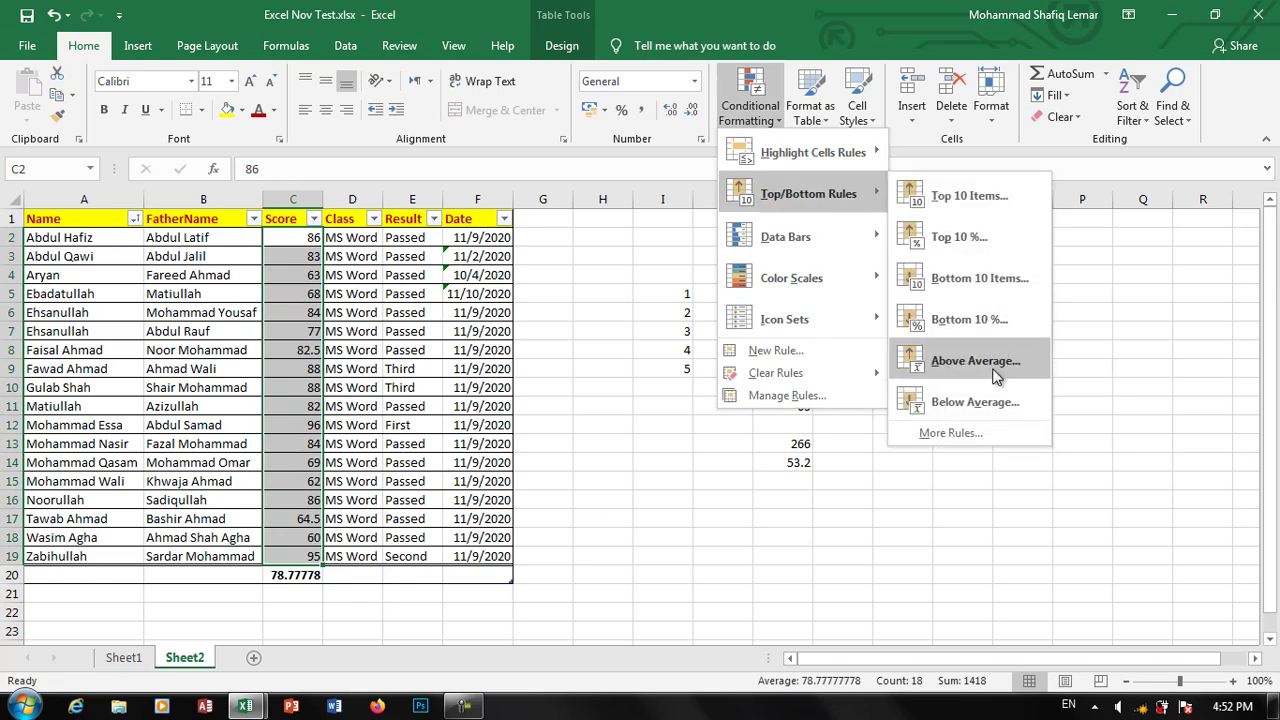
{"action": "left_click", "coordinate": [980, 366]}
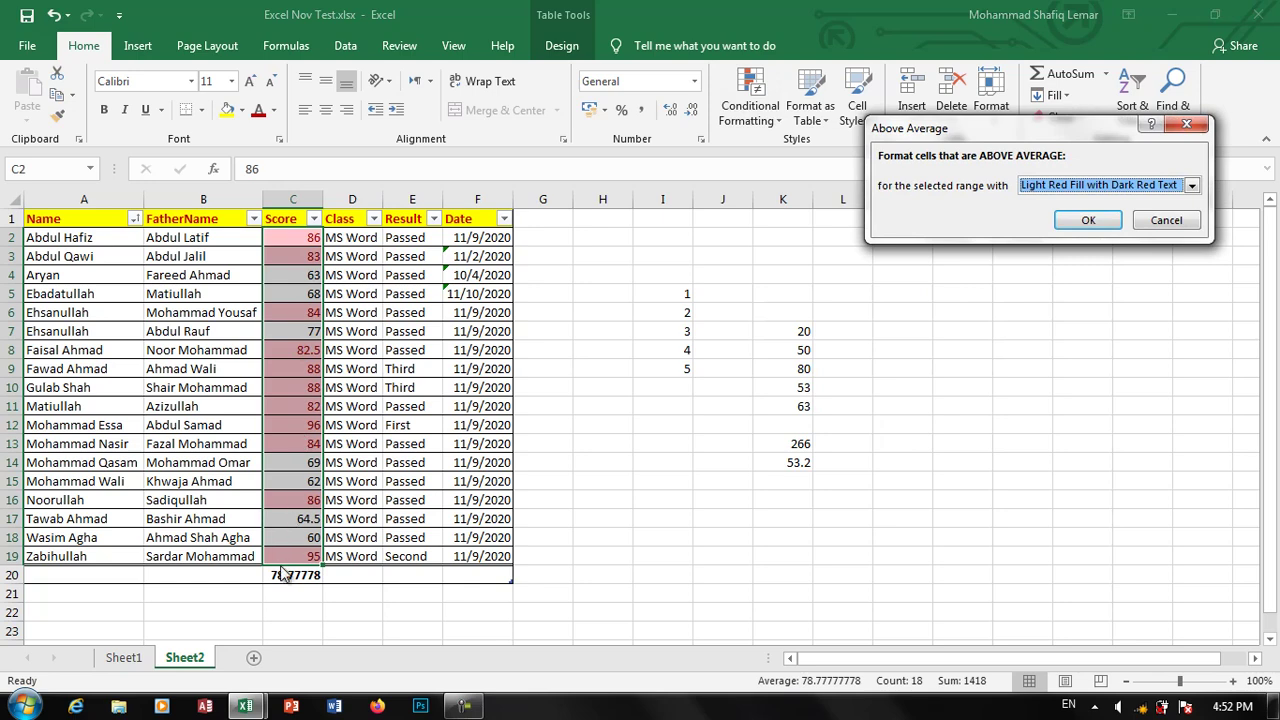
{"action": "left_click", "coordinate": [1162, 221]}
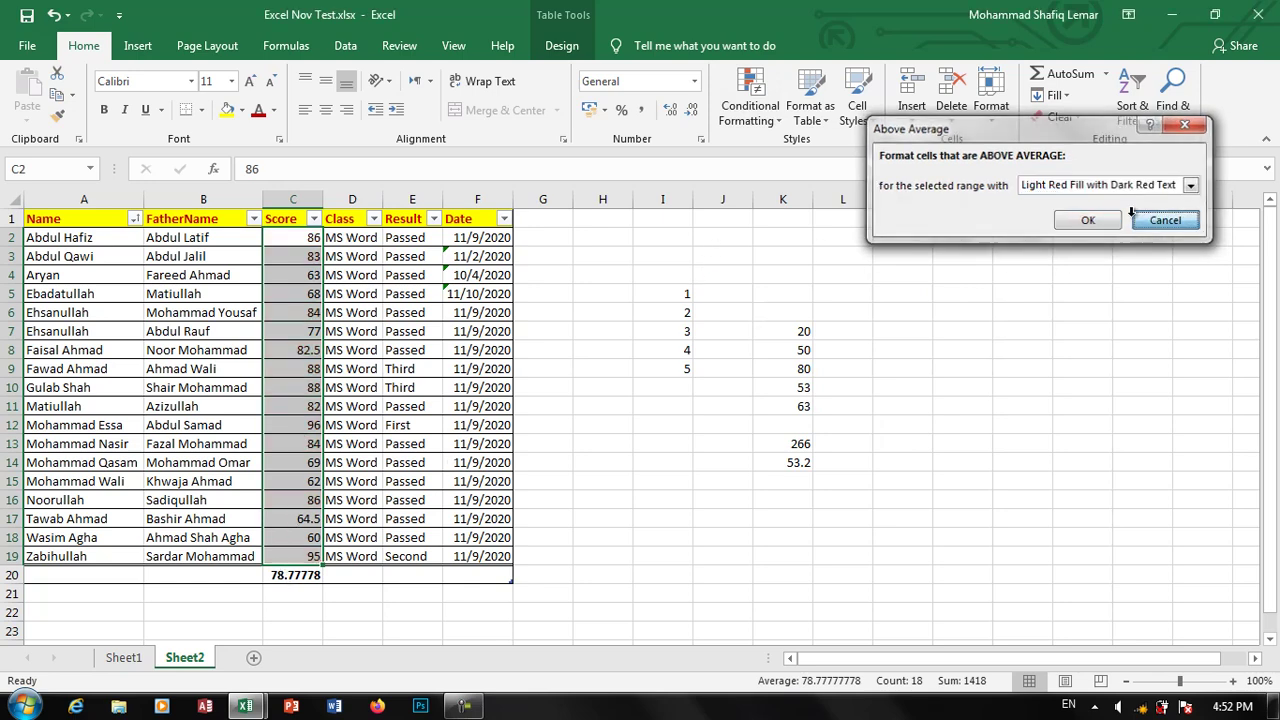
{"action": "left_click", "coordinate": [755, 118]}
{"action": "left_click", "coordinate": [958, 402]}
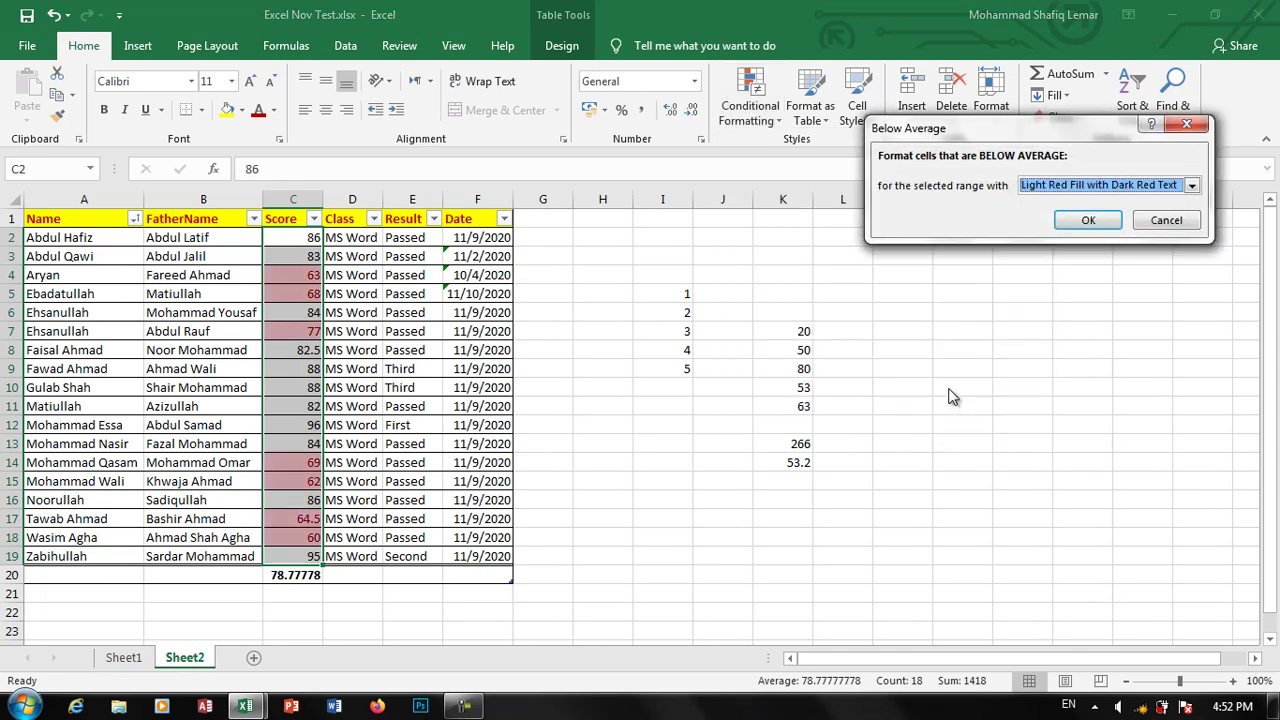
{"action": "left_click", "coordinate": [1158, 222]}
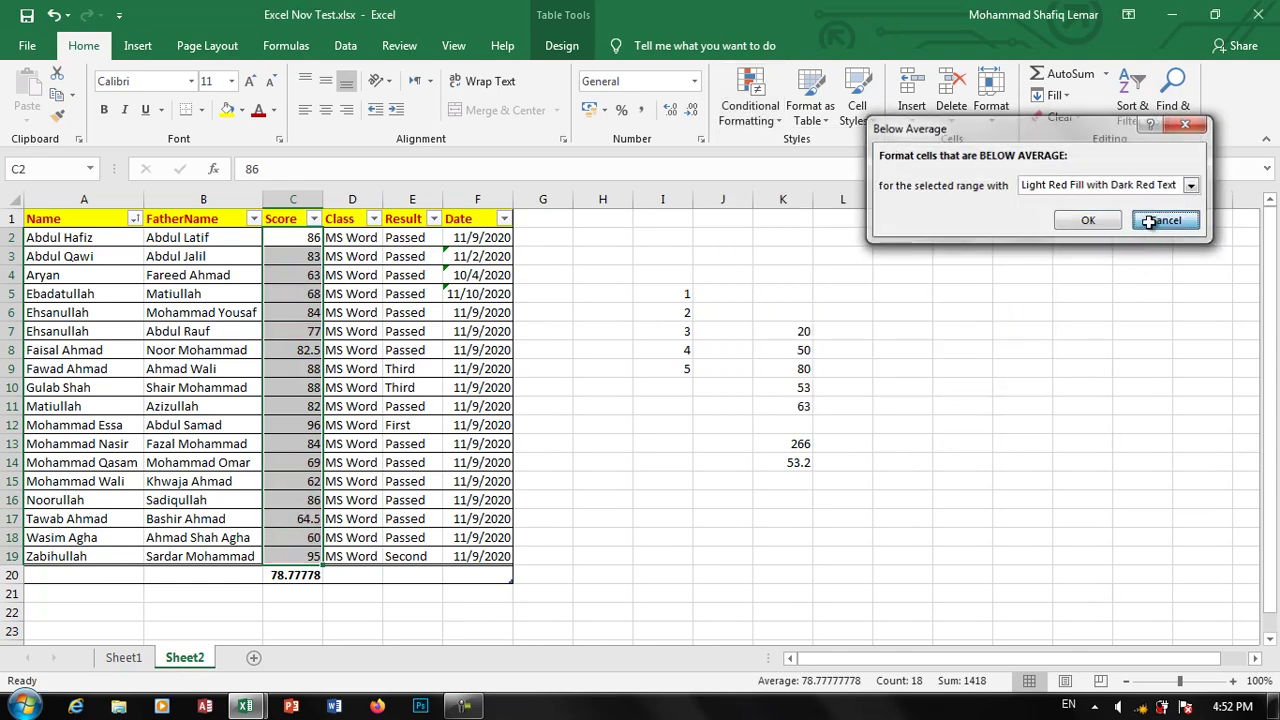
{"action": "left_click", "coordinate": [743, 103]}
{"action": "mouse_move", "coordinate": [786, 237]}
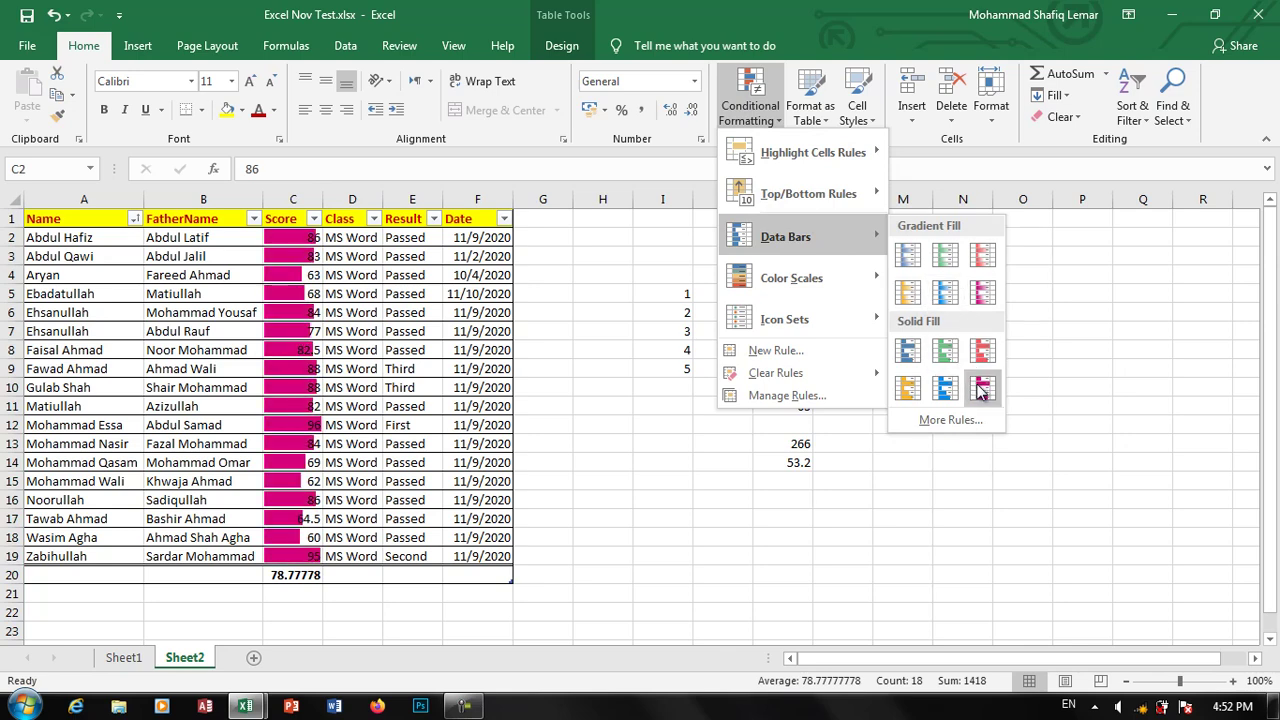
{"action": "left_click", "coordinate": [980, 390]}
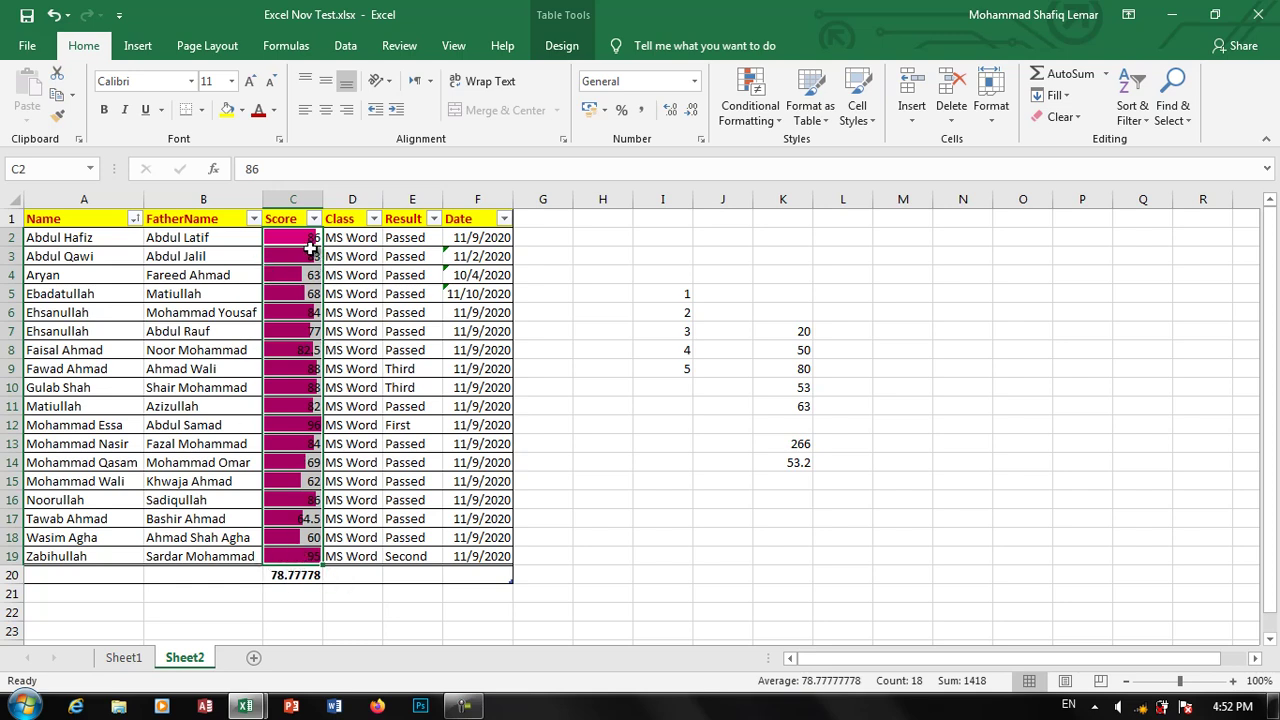
{"action": "left_click", "coordinate": [296, 278]}
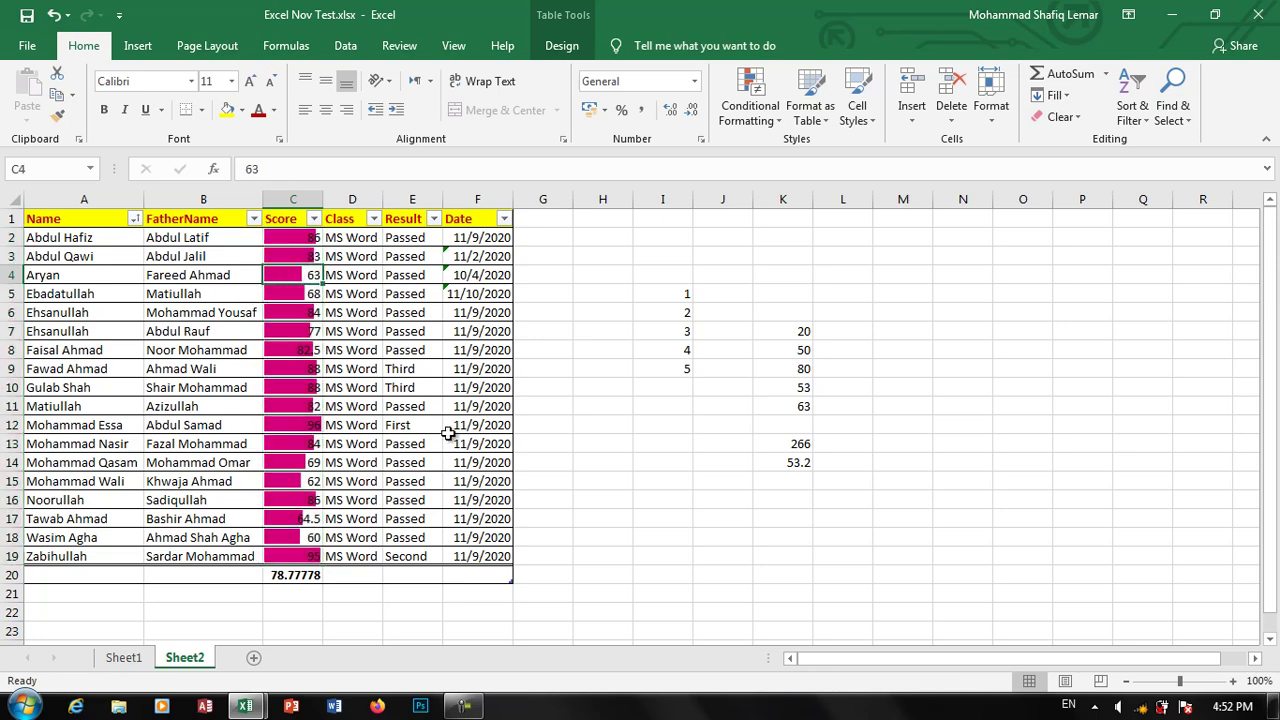
{"action": "type", "text": "5"}
{"action": "key", "text": "Return"}
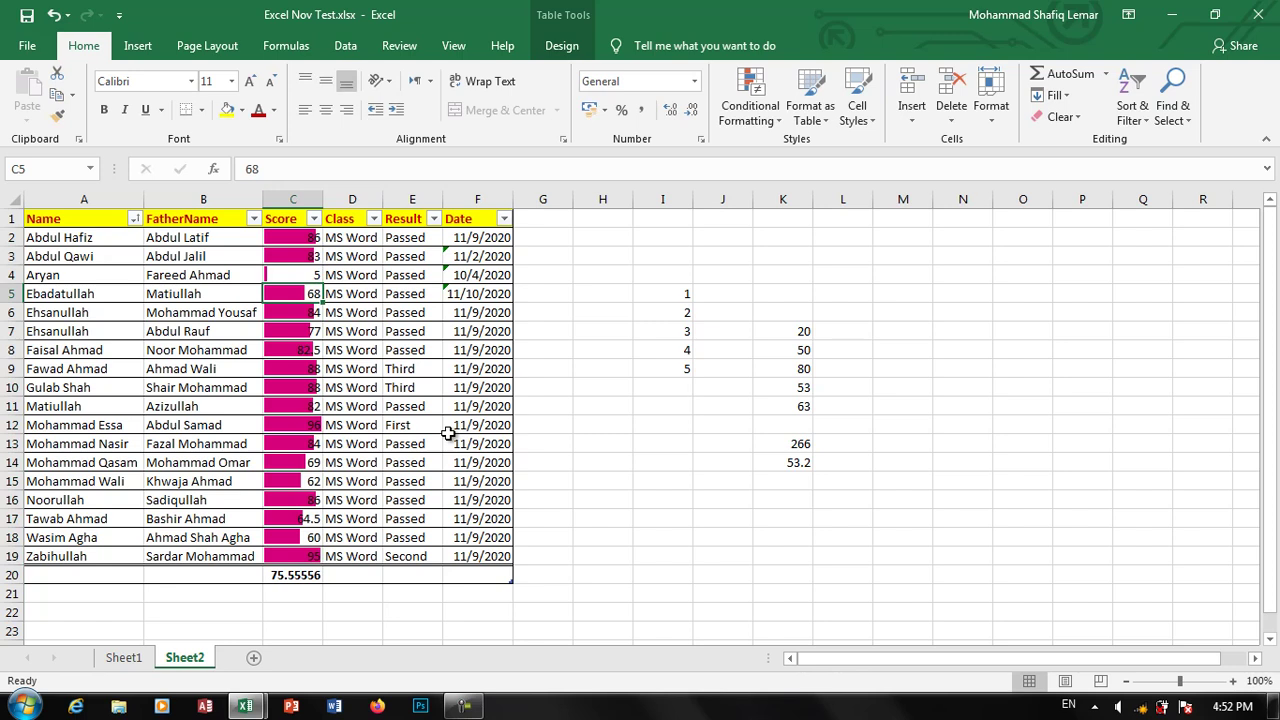
{"action": "key", "text": "Down"}
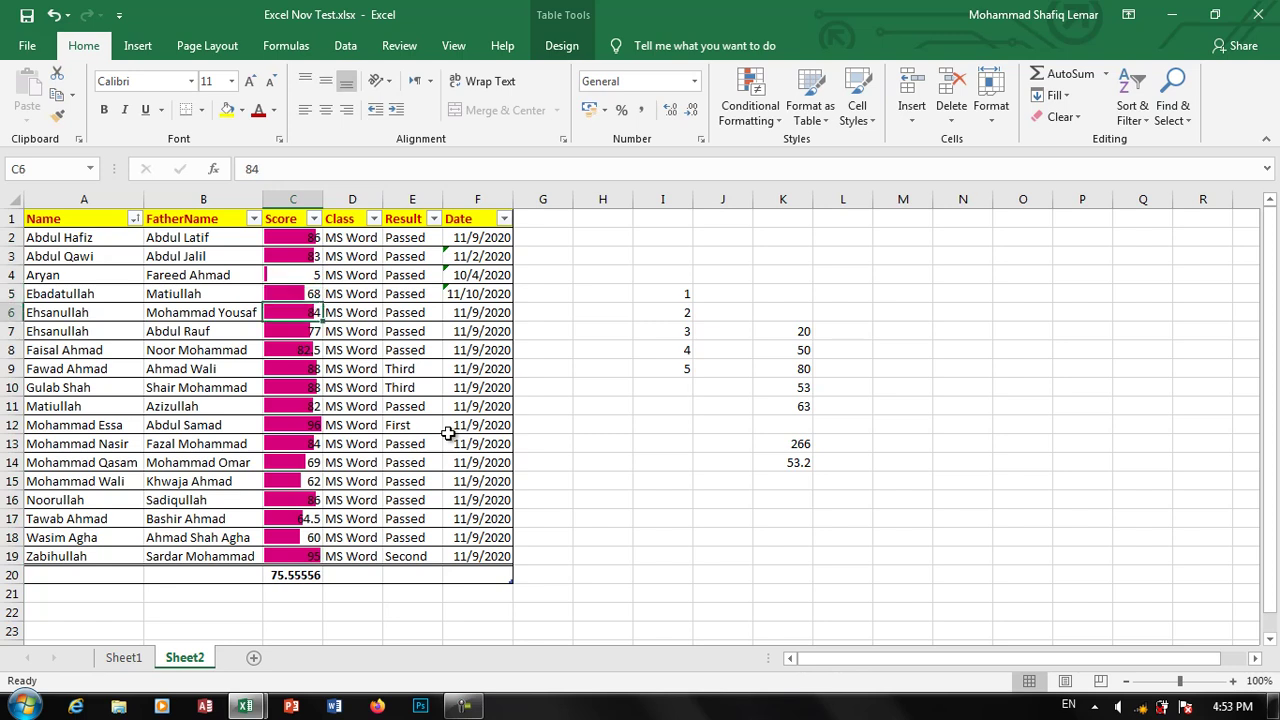
{"action": "key", "text": "Down"}
{"action": "key", "text": "Down"}
{"action": "key", "text": "Down"}
{"action": "key", "text": "Down"}
{"action": "key", "text": "Down"}
{"action": "key", "text": "Down"}
{"action": "key", "text": "Down"}
{"action": "key", "text": "Down"}
{"action": "key", "text": "Down"}
{"action": "key", "text": "Down"}
{"action": "key", "text": "Down"}
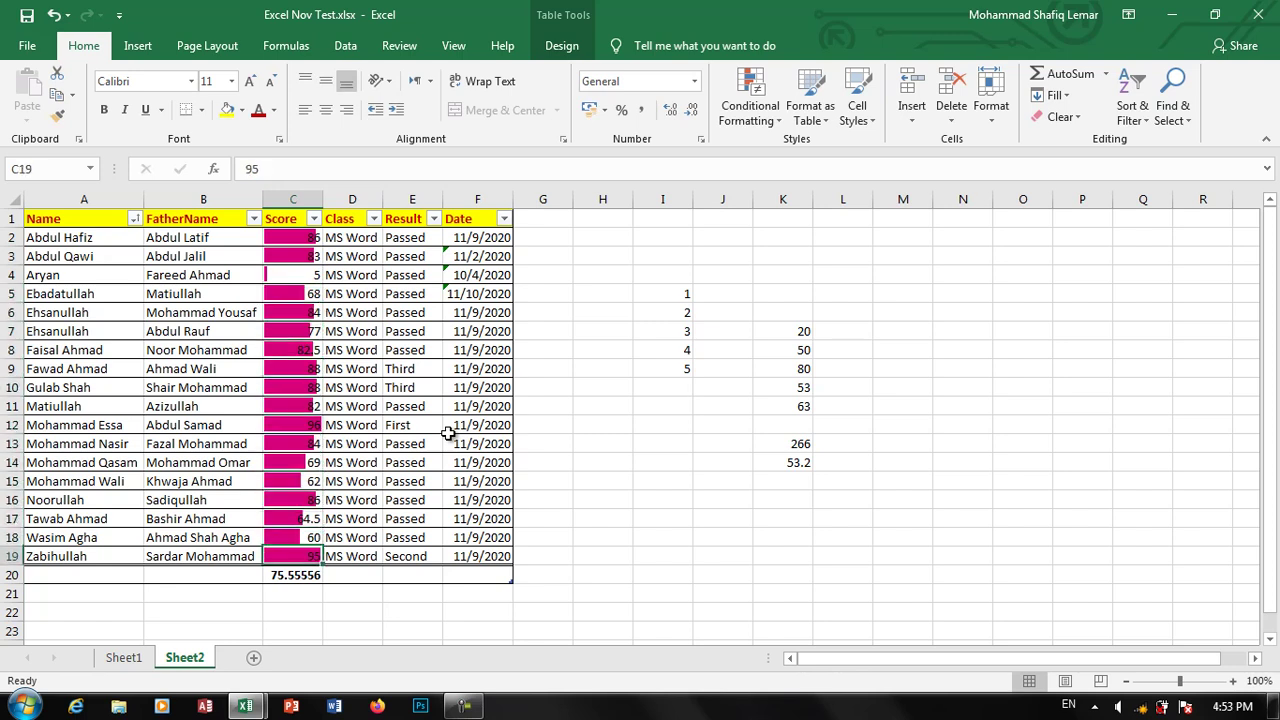
{"action": "key", "text": "Down"}
{"action": "key", "text": "Up"}
{"action": "key", "text": "Up"}
{"action": "key", "text": "Up"}
{"action": "key", "text": "Up"}
{"action": "key", "text": "Up"}
{"action": "key", "text": "Up"}
{"action": "key", "text": "Up"}
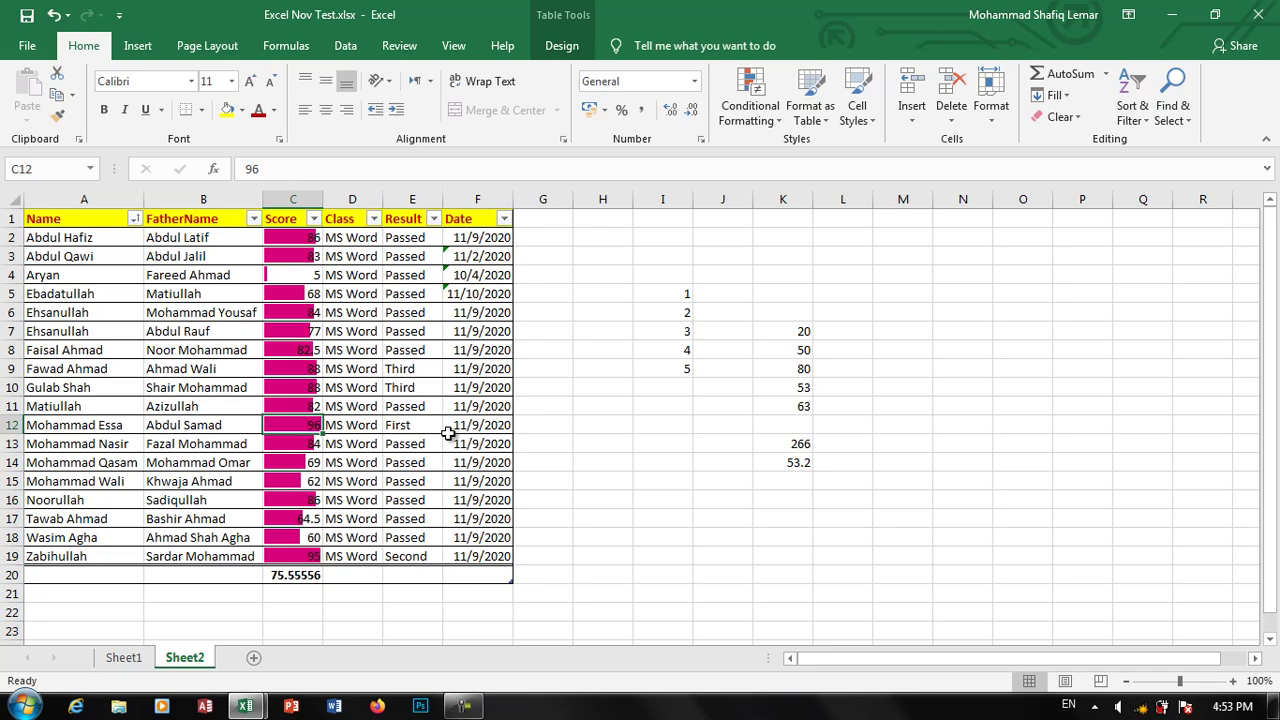
{"action": "key", "text": "ctrl+z"}
{"action": "key", "text": "ctrl+z"}
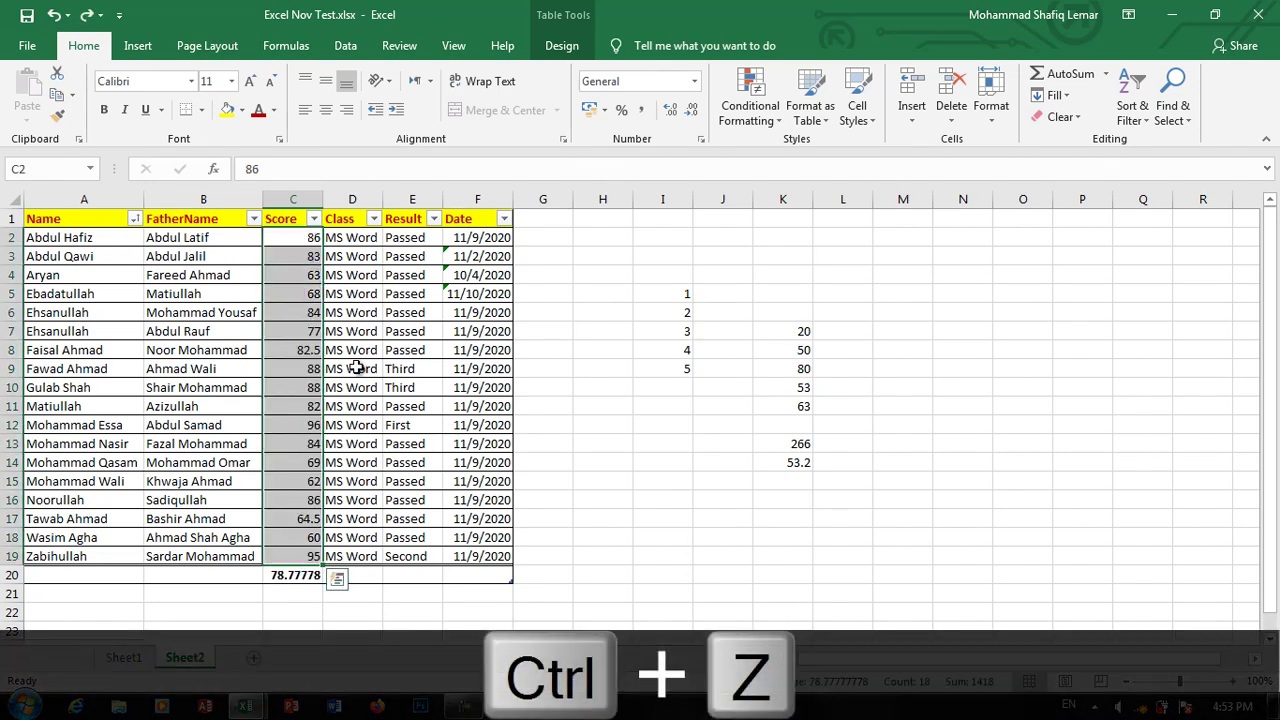
- Open the Conditional Formatting menu to browse the Icon Sets gallery for the scores
{"action": "left_click", "coordinate": [741, 120]}
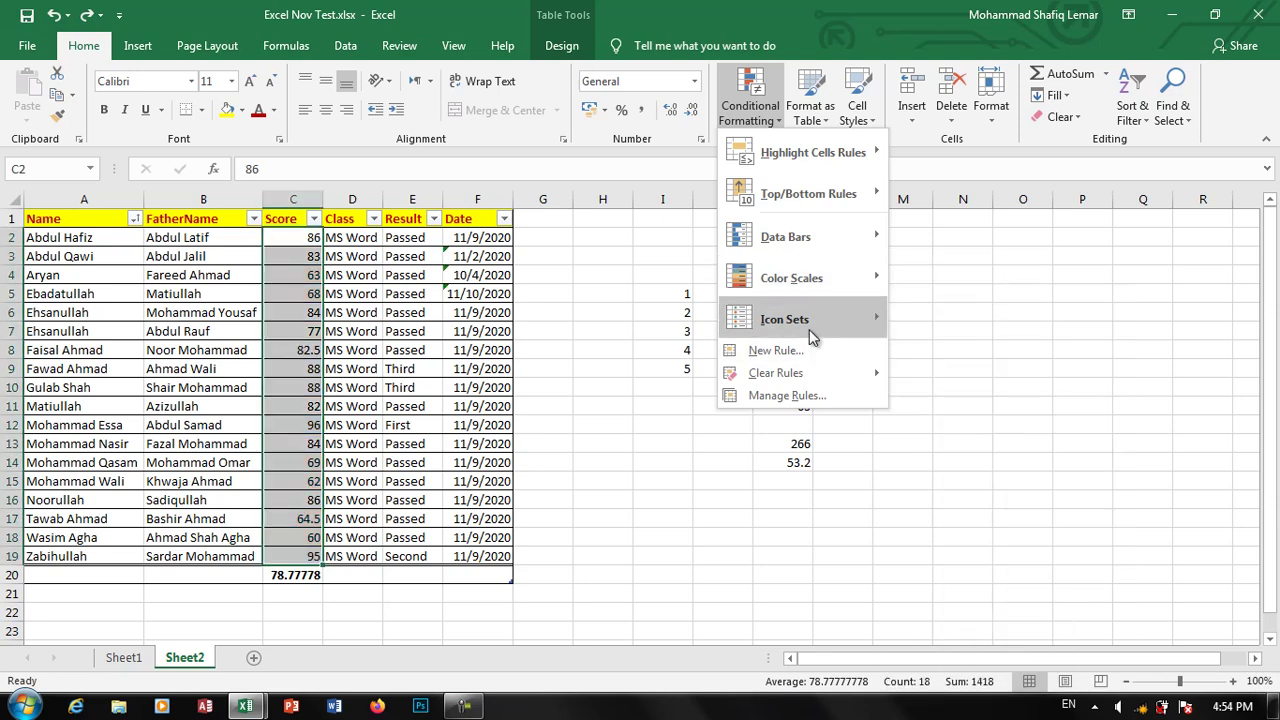
{"action": "mouse_move", "coordinate": [784, 319]}
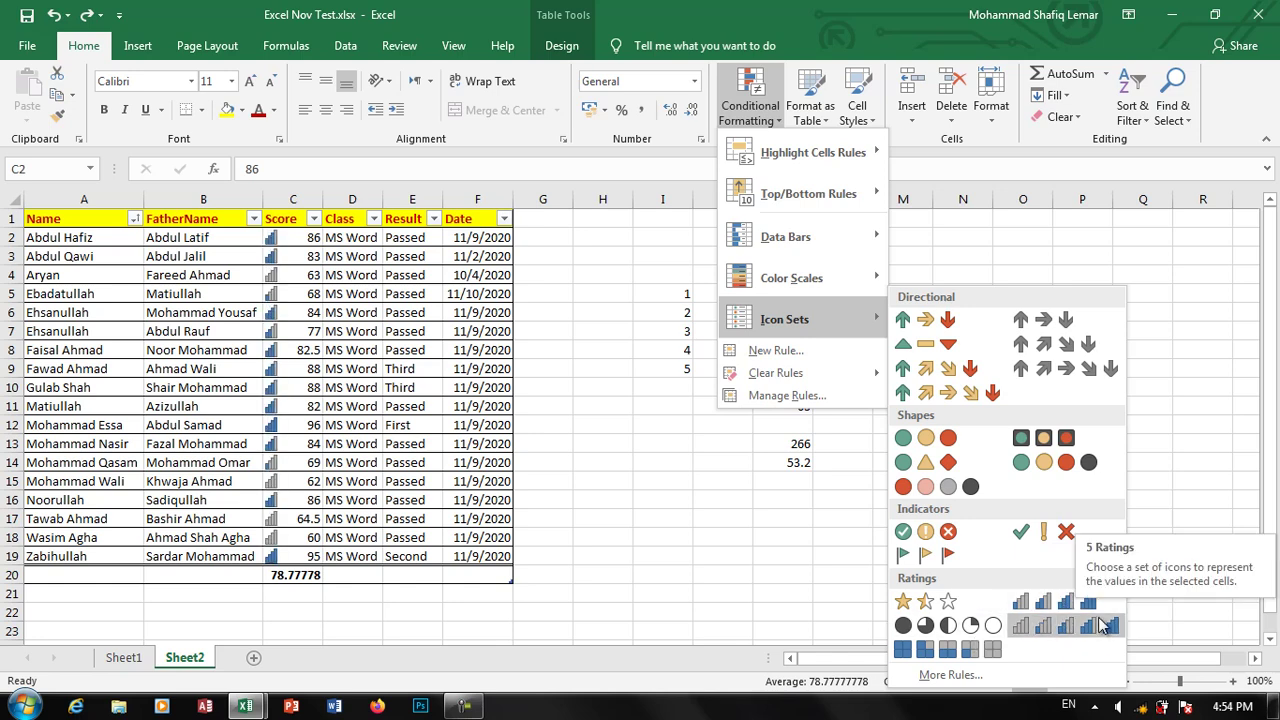
- Apply the 5 Ratings icon set to C2:C19 and check the scores in C17, C18 and C12
{"action": "left_click", "coordinate": [1101, 625]}
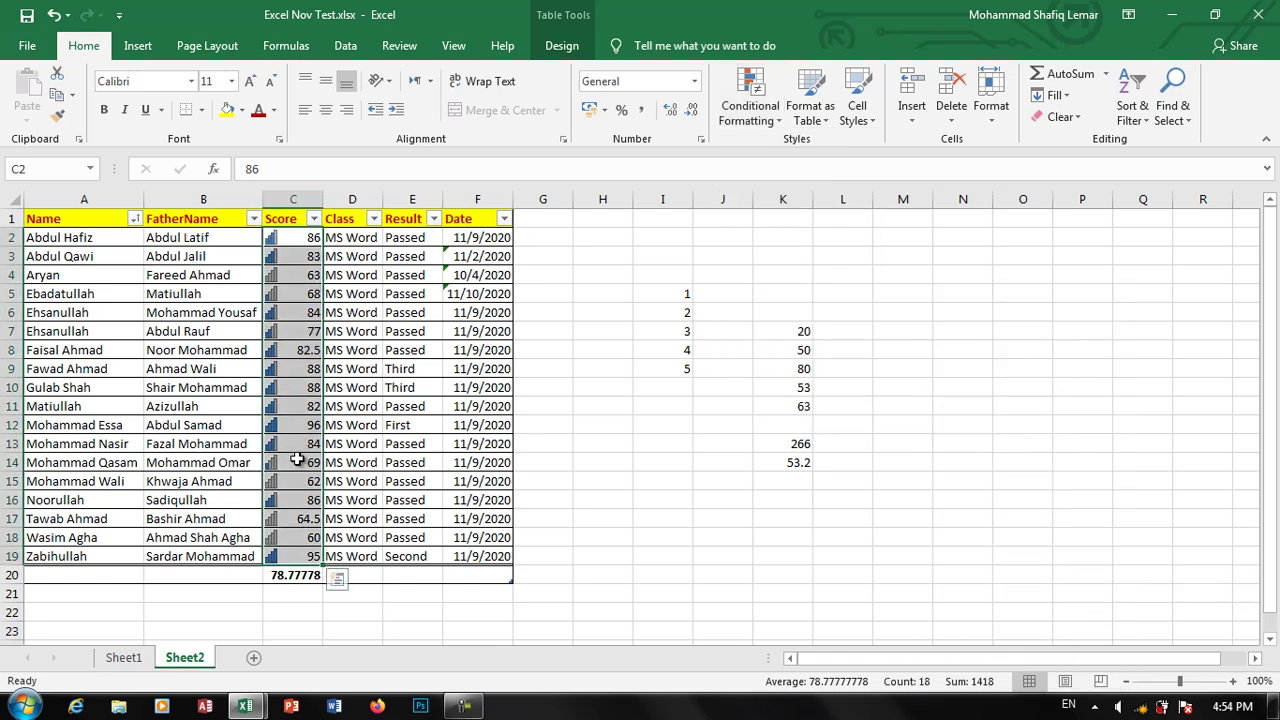
{"action": "left_click", "coordinate": [290, 519]}
{"action": "left_click", "coordinate": [290, 538]}
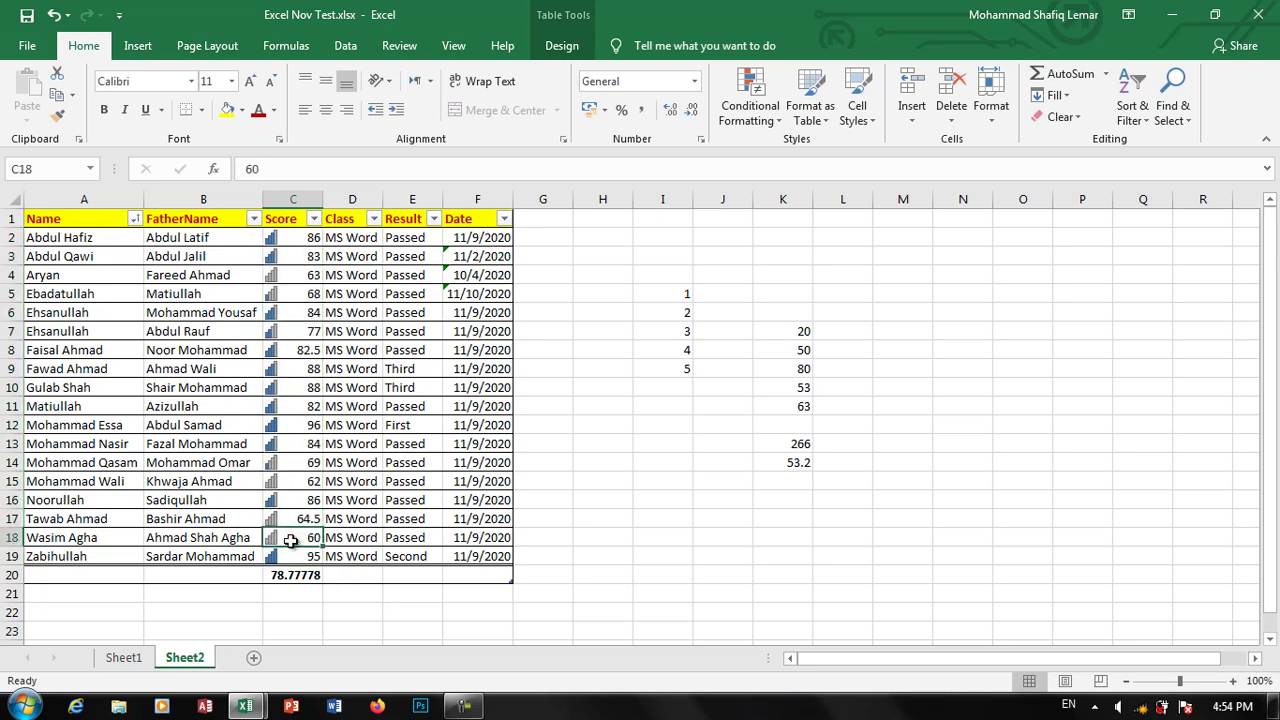
{"action": "left_click", "coordinate": [300, 428]}
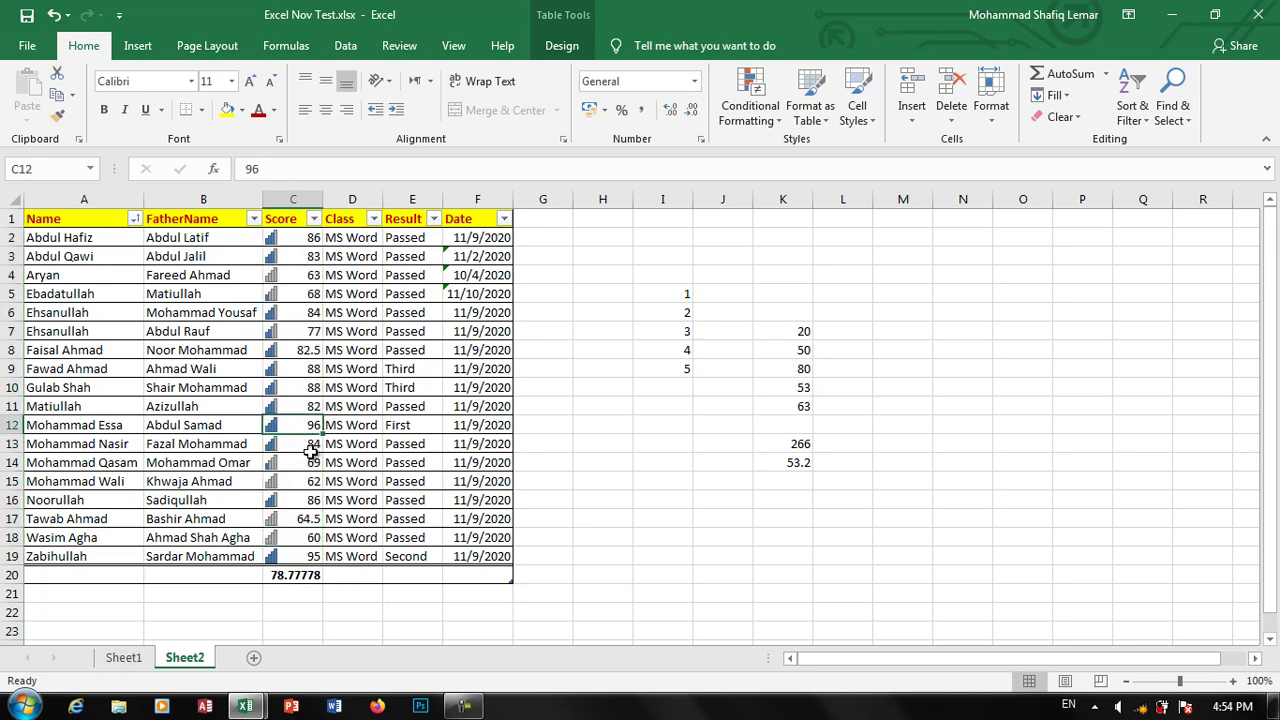
- Reselect C2:C19 and dismiss the Conditional Formatting menu without changes
{"action": "left_click_drag", "start_coordinate": [306, 240], "coordinate": [291, 555]}
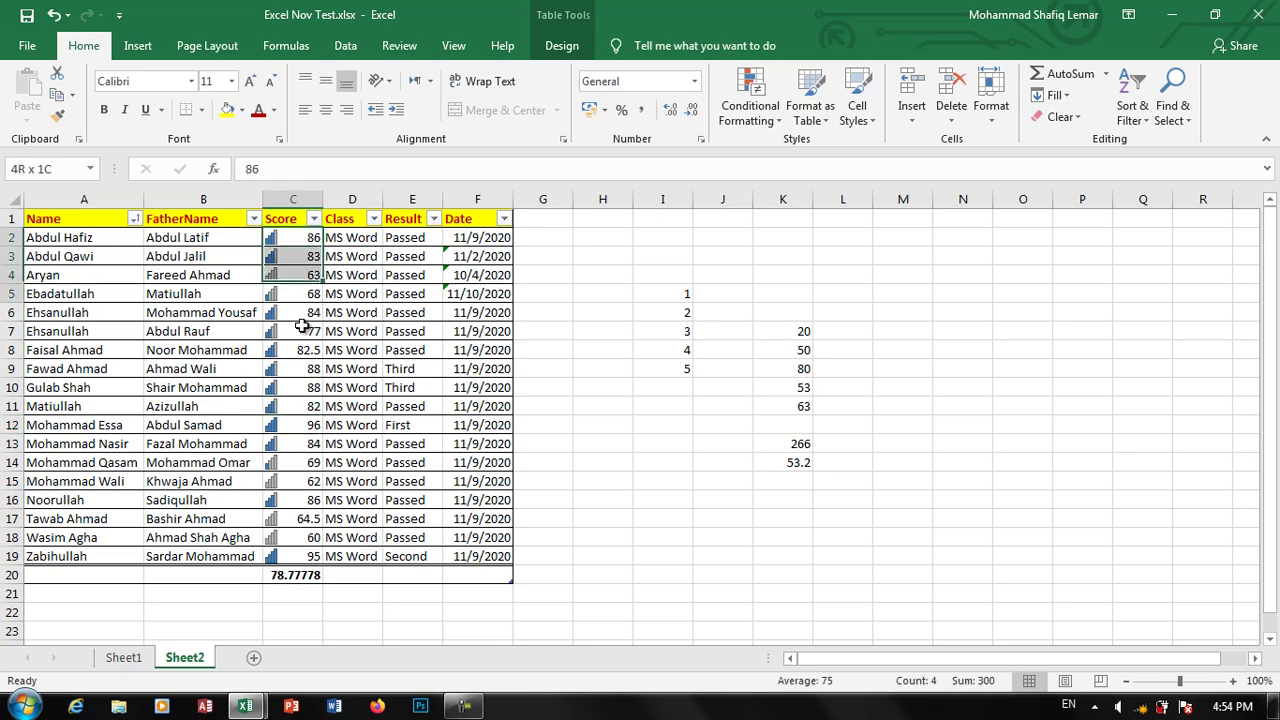
{"action": "left_click", "coordinate": [750, 100]}
{"action": "mouse_move", "coordinate": [784, 319]}
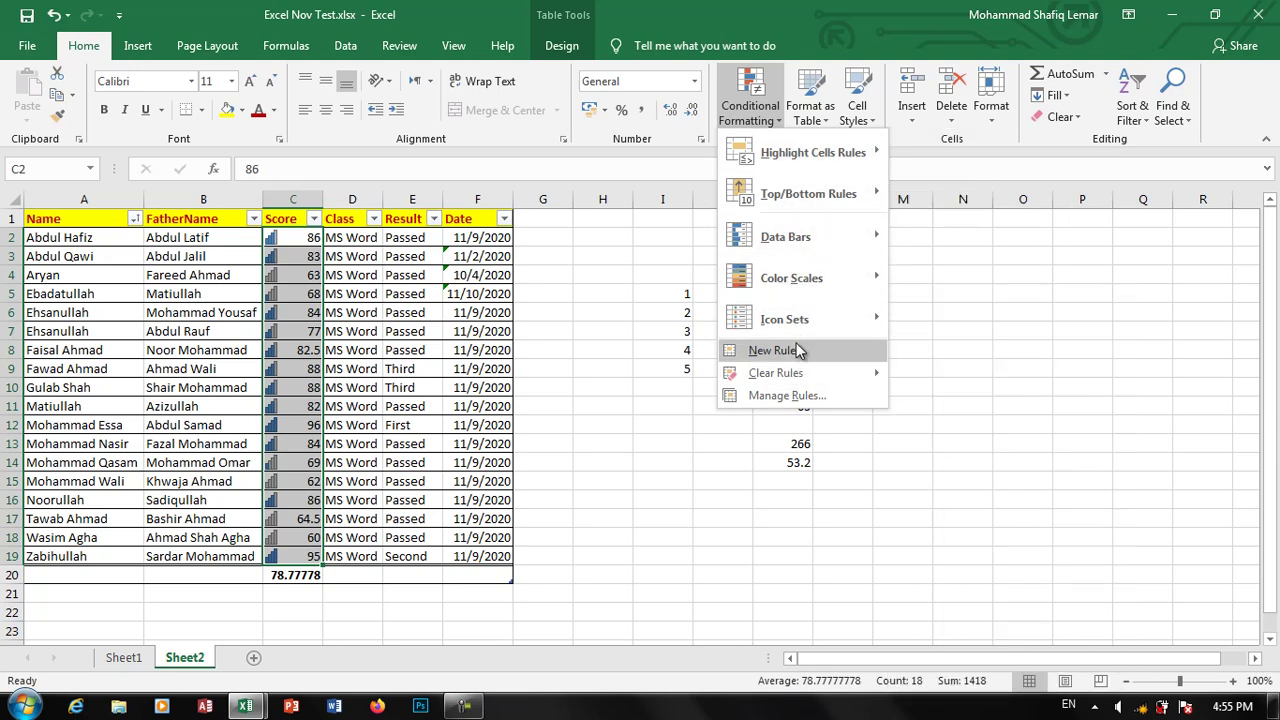
{"action": "left_click", "coordinate": [564, 294]}
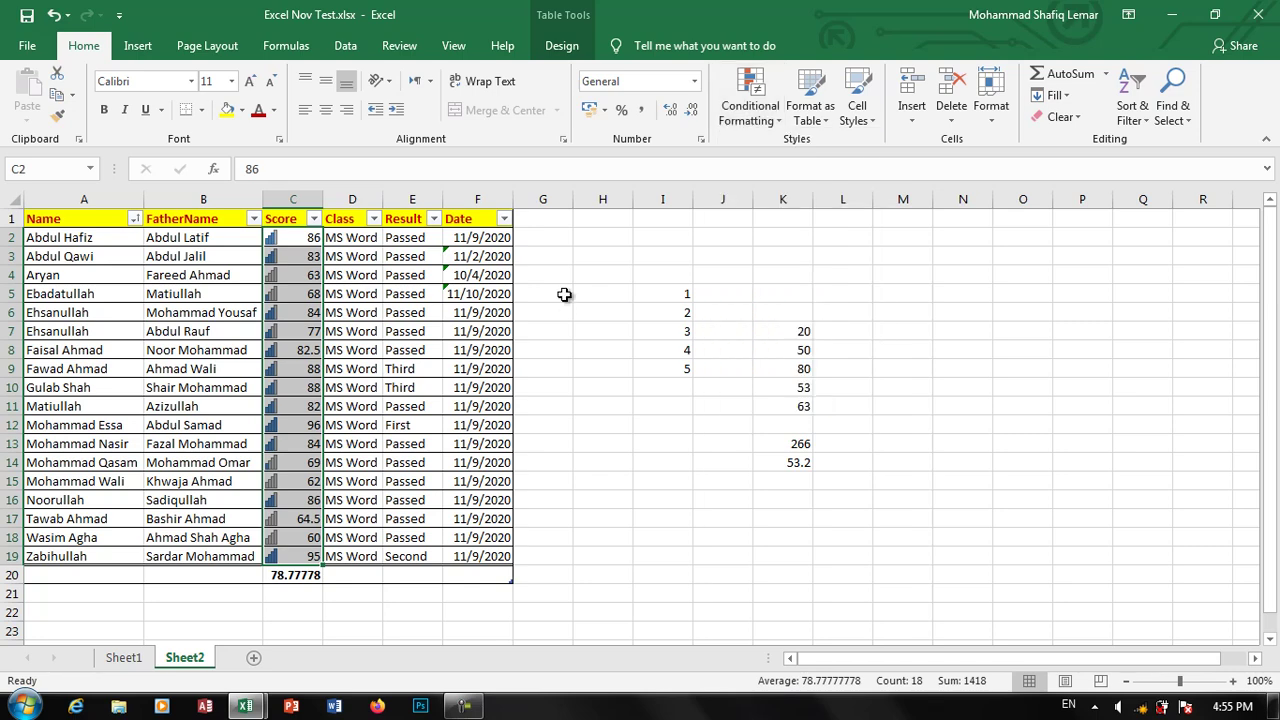